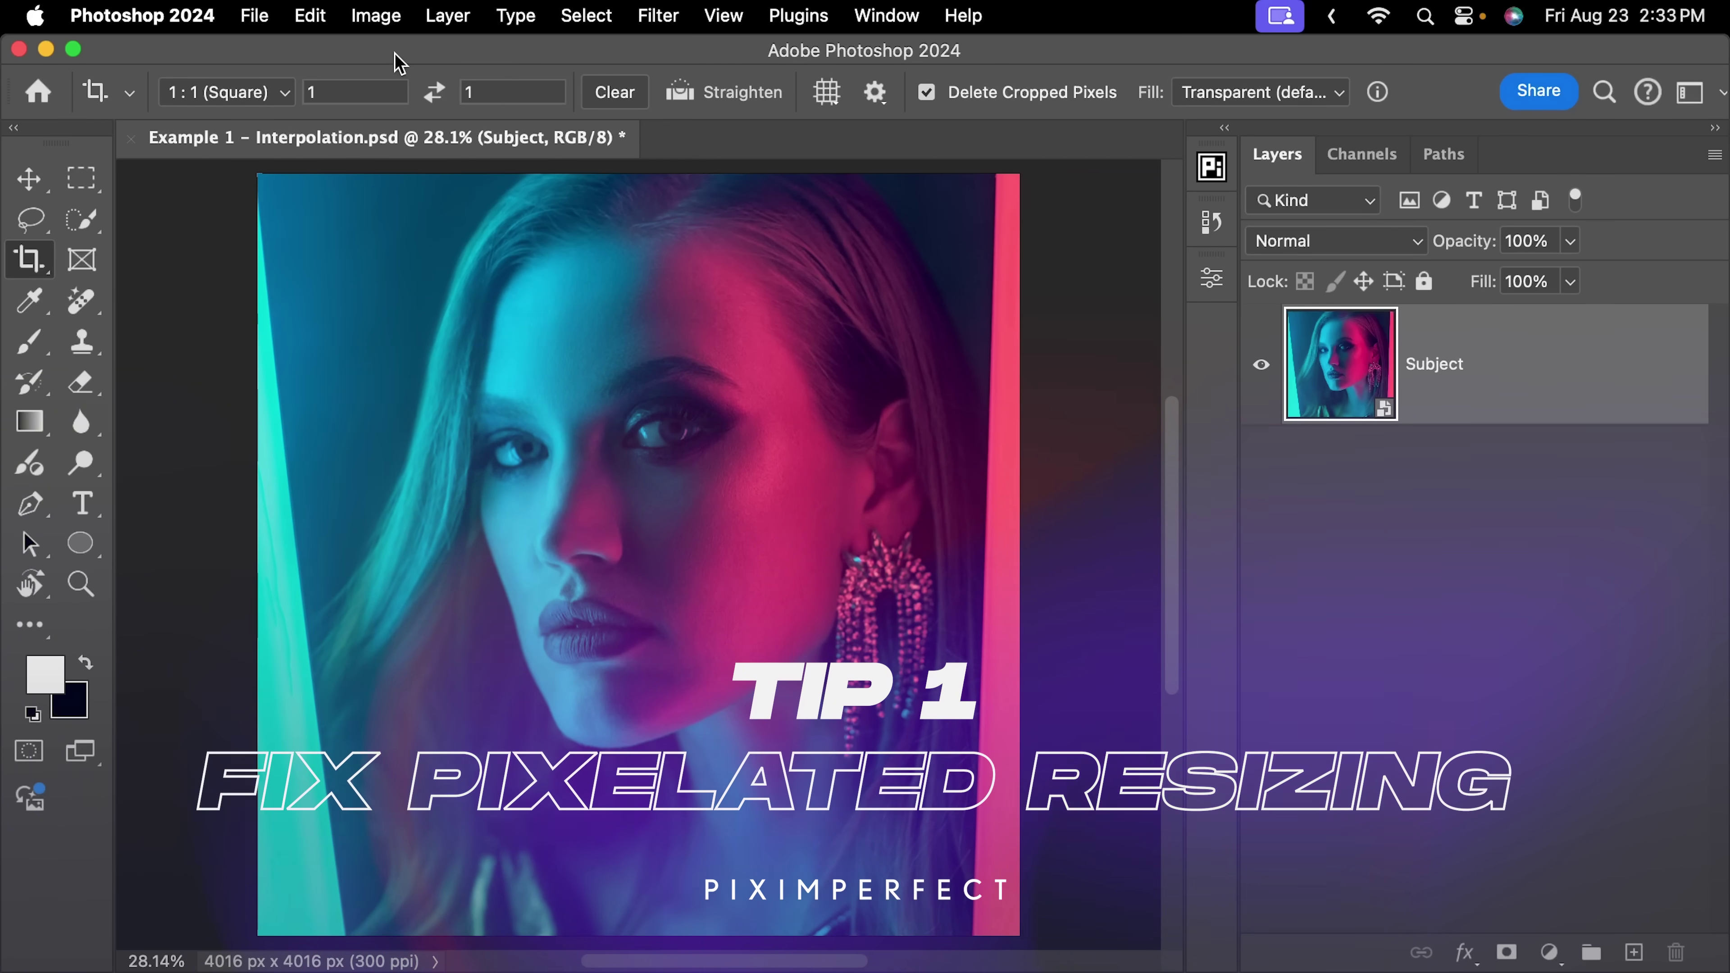
# Resize the Subject portrait to 500 × 500 px with Image Size.
pyautogui.click(375, 15)
pyautogui.click(418, 218)
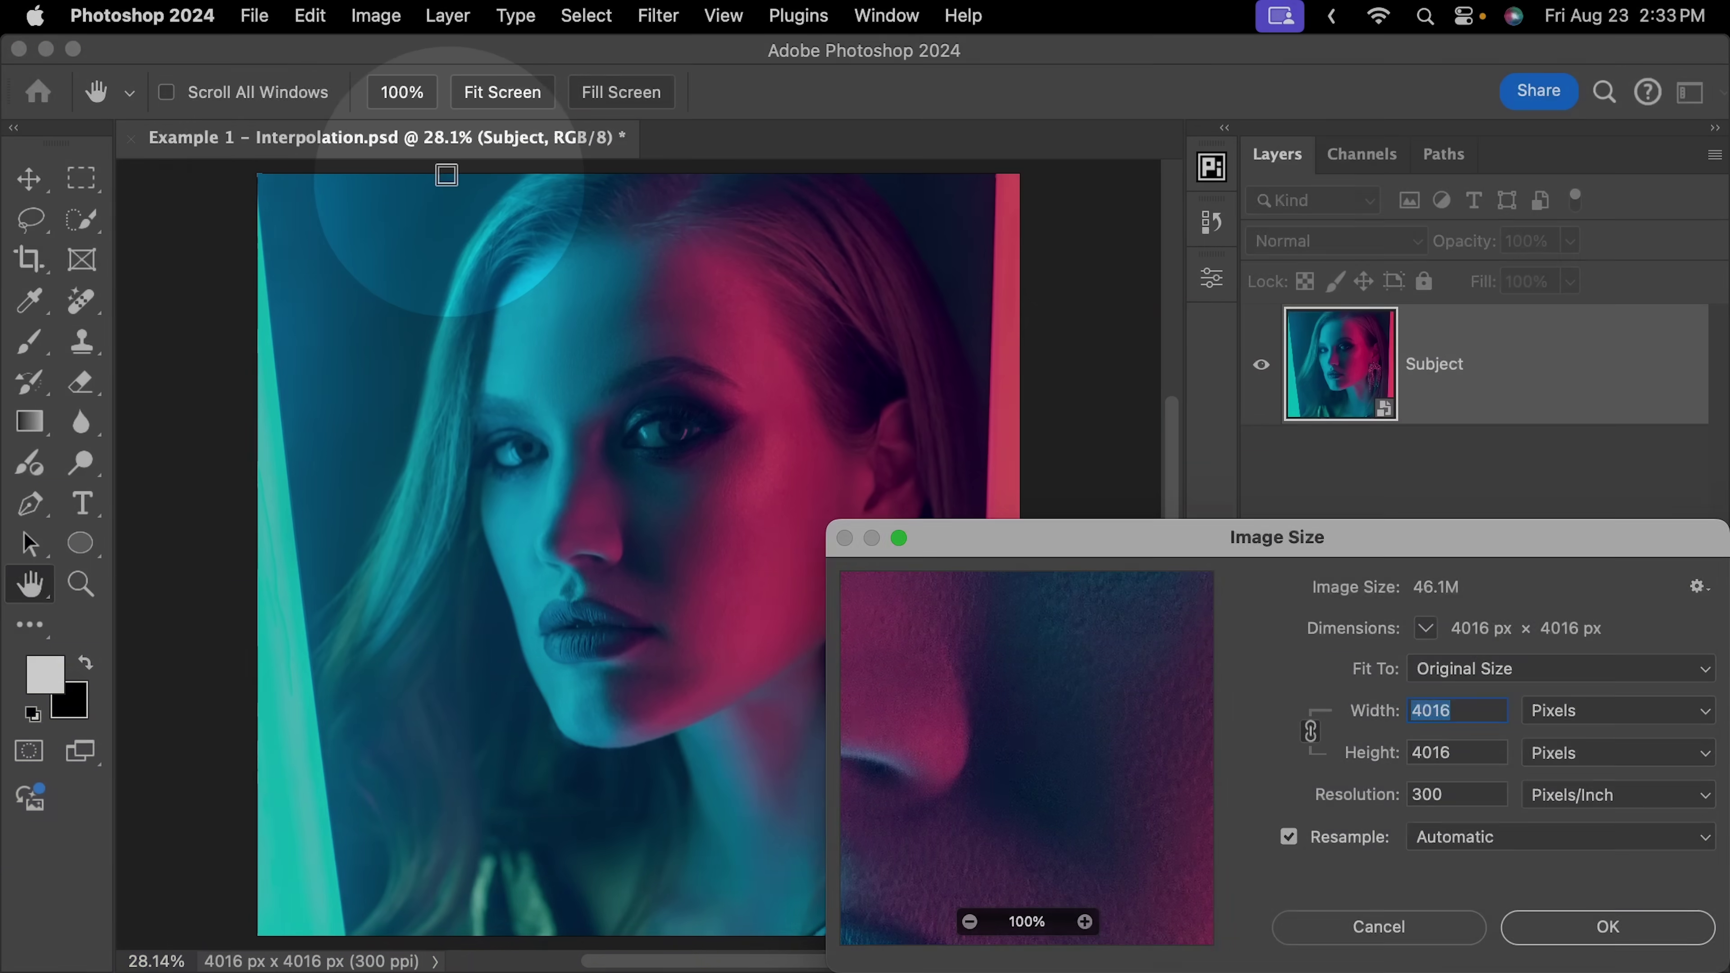
pyautogui.moveTo(1210, 556); pyautogui.dragTo(716, 335)
pyautogui.write('500')
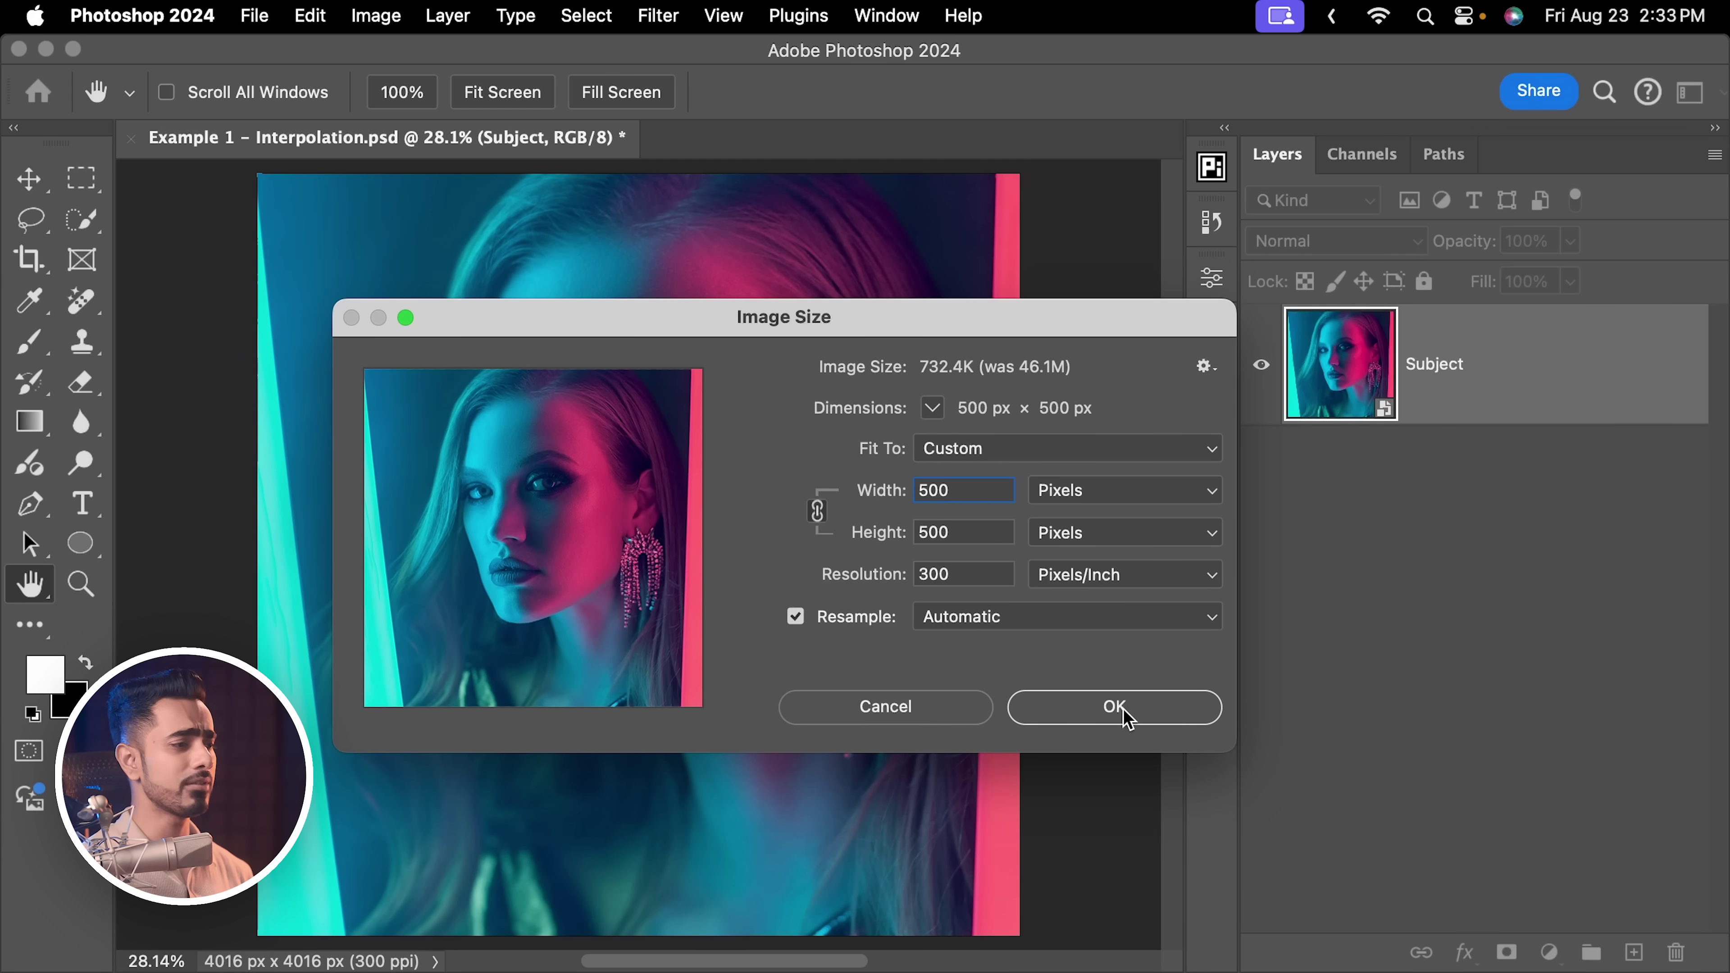
pyautogui.click(1115, 707)
# Zoom in close on the resized face and pan to the eye and nose.
pyautogui.press('c')
pyautogui.press('super+0')
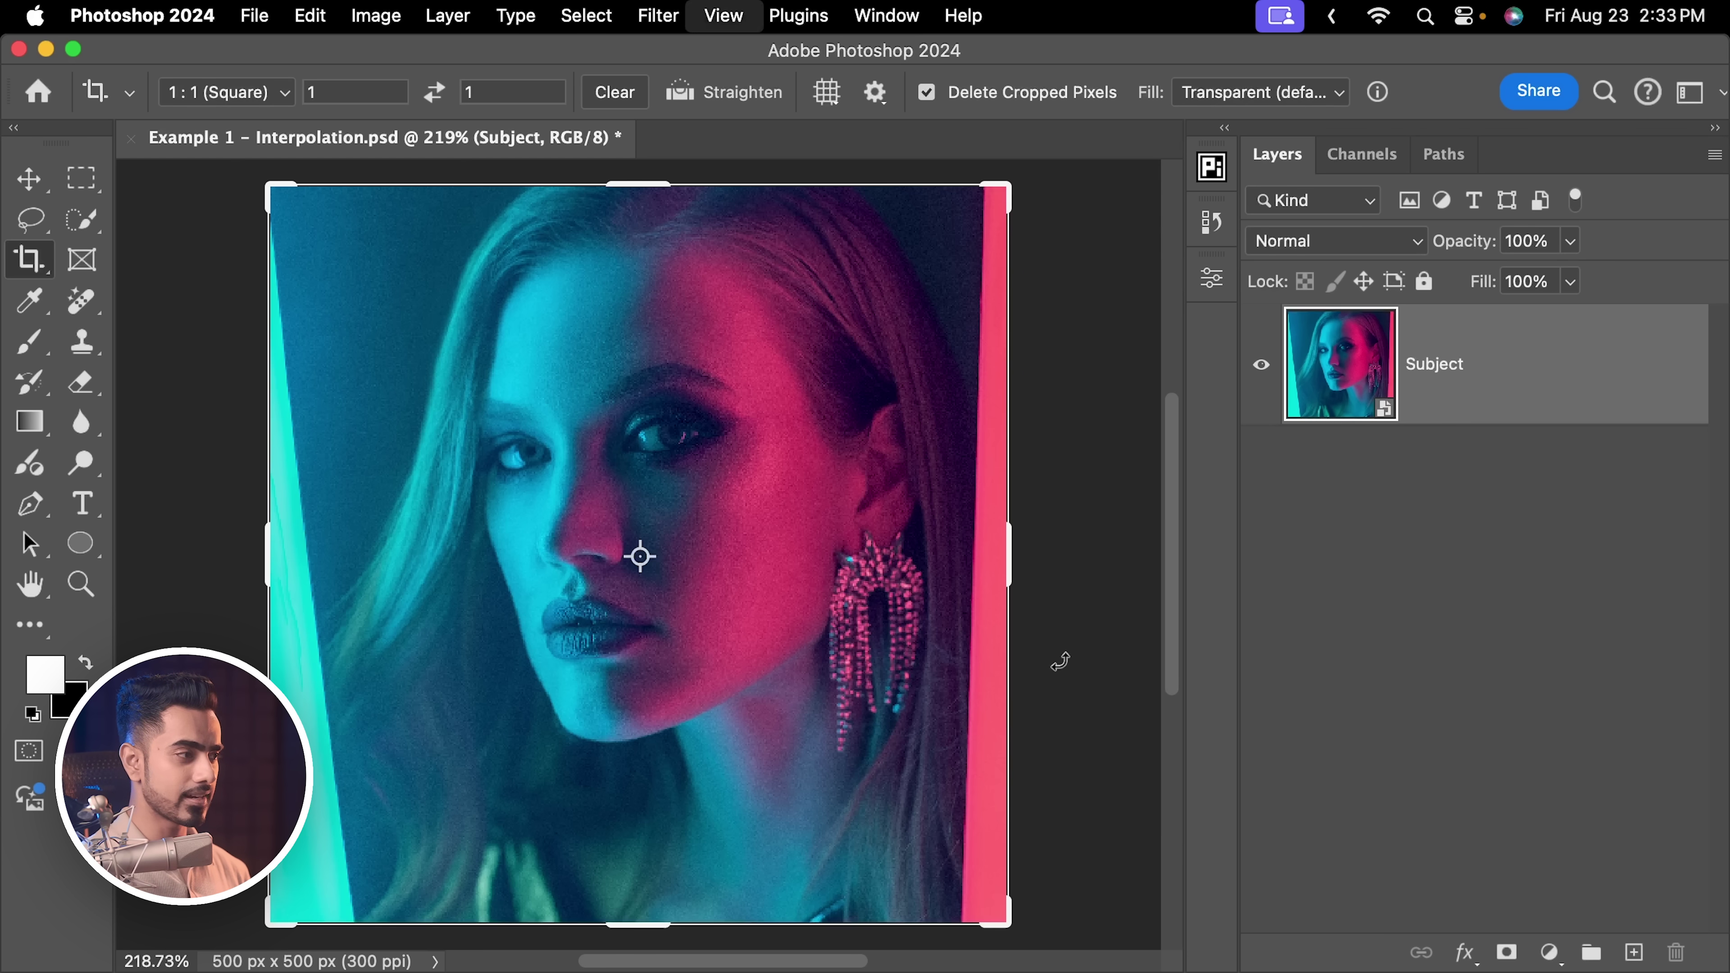
pyautogui.click(42, 178)
pyautogui.press('super+space')
pyautogui.moveTo(687, 495); pyautogui.dragTo(811, 488)
pyautogui.moveTo(693, 466); pyautogui.dragTo(736, 511)
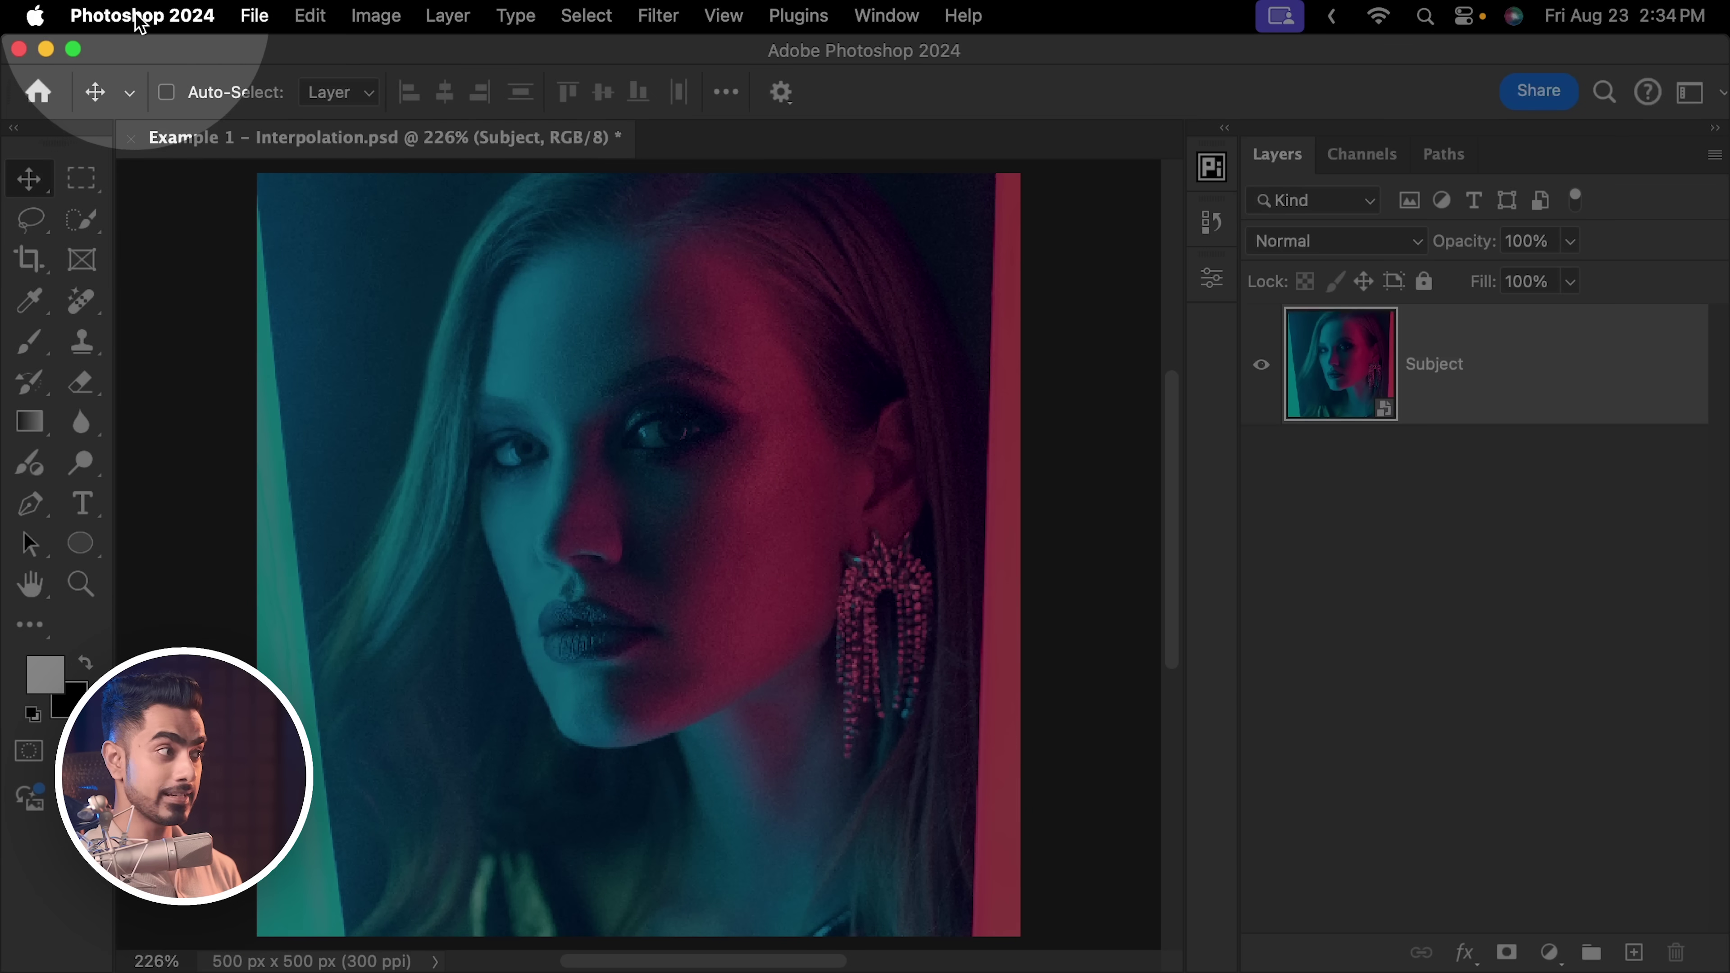
# Set Image Interpolation in General settings to Bicubic Automatic and inspect the resized image.
pyautogui.click(139, 15)
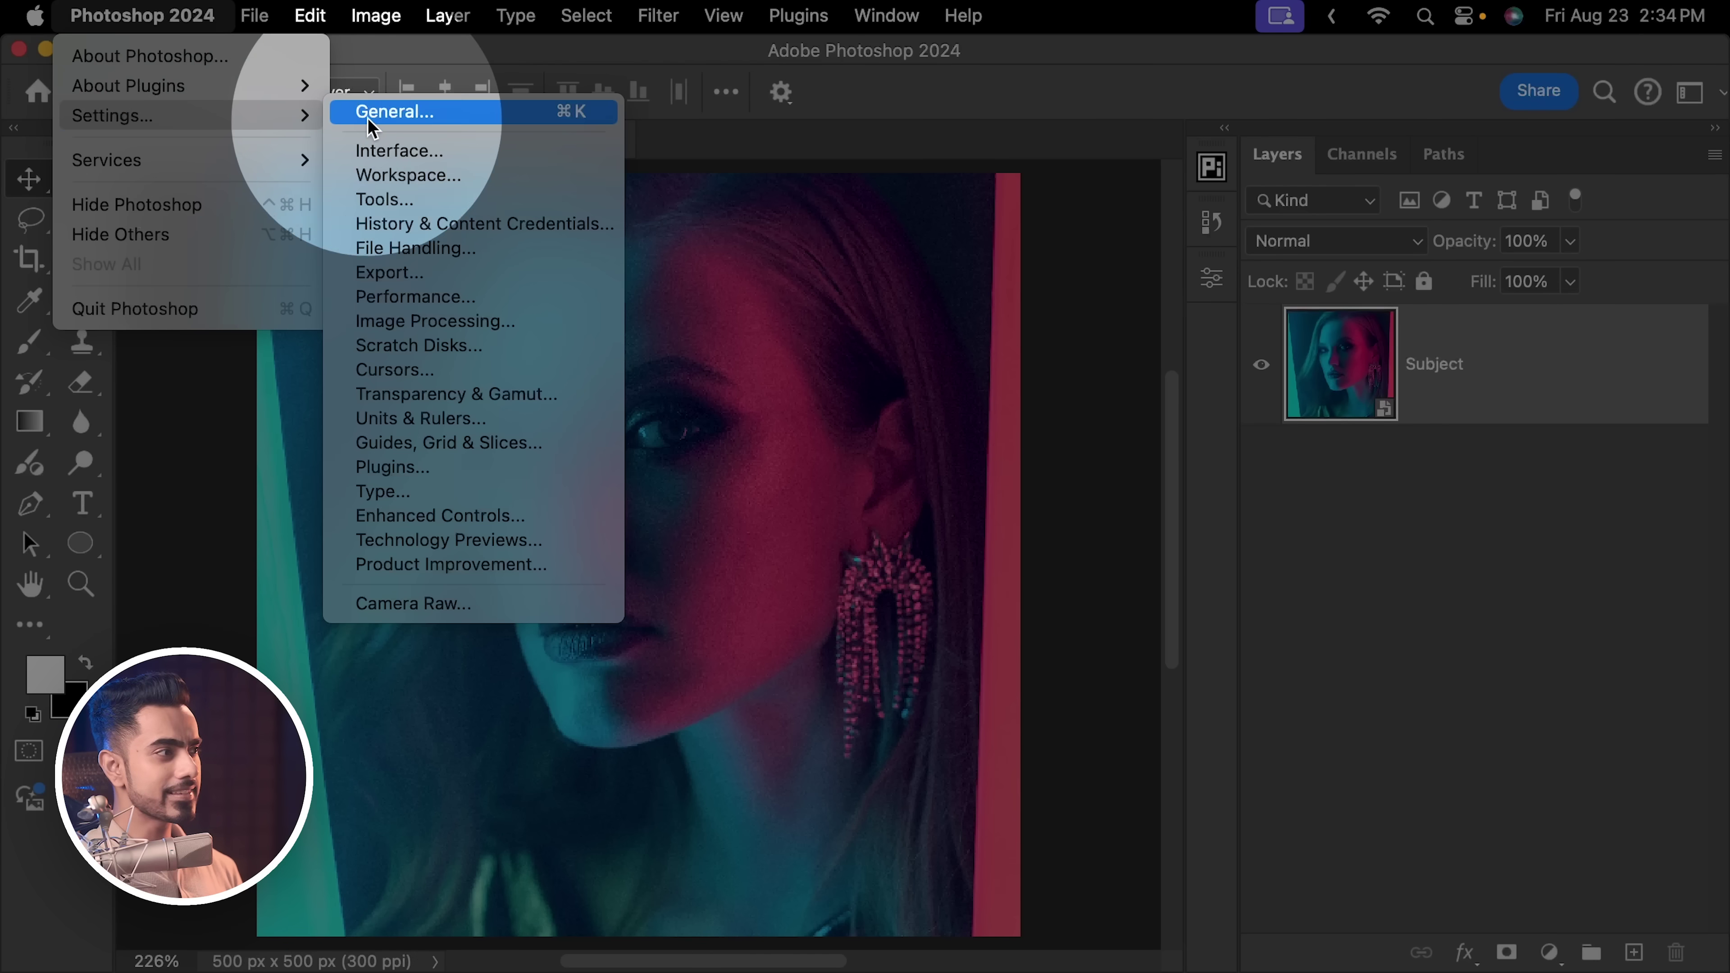
pyautogui.click(418, 122)
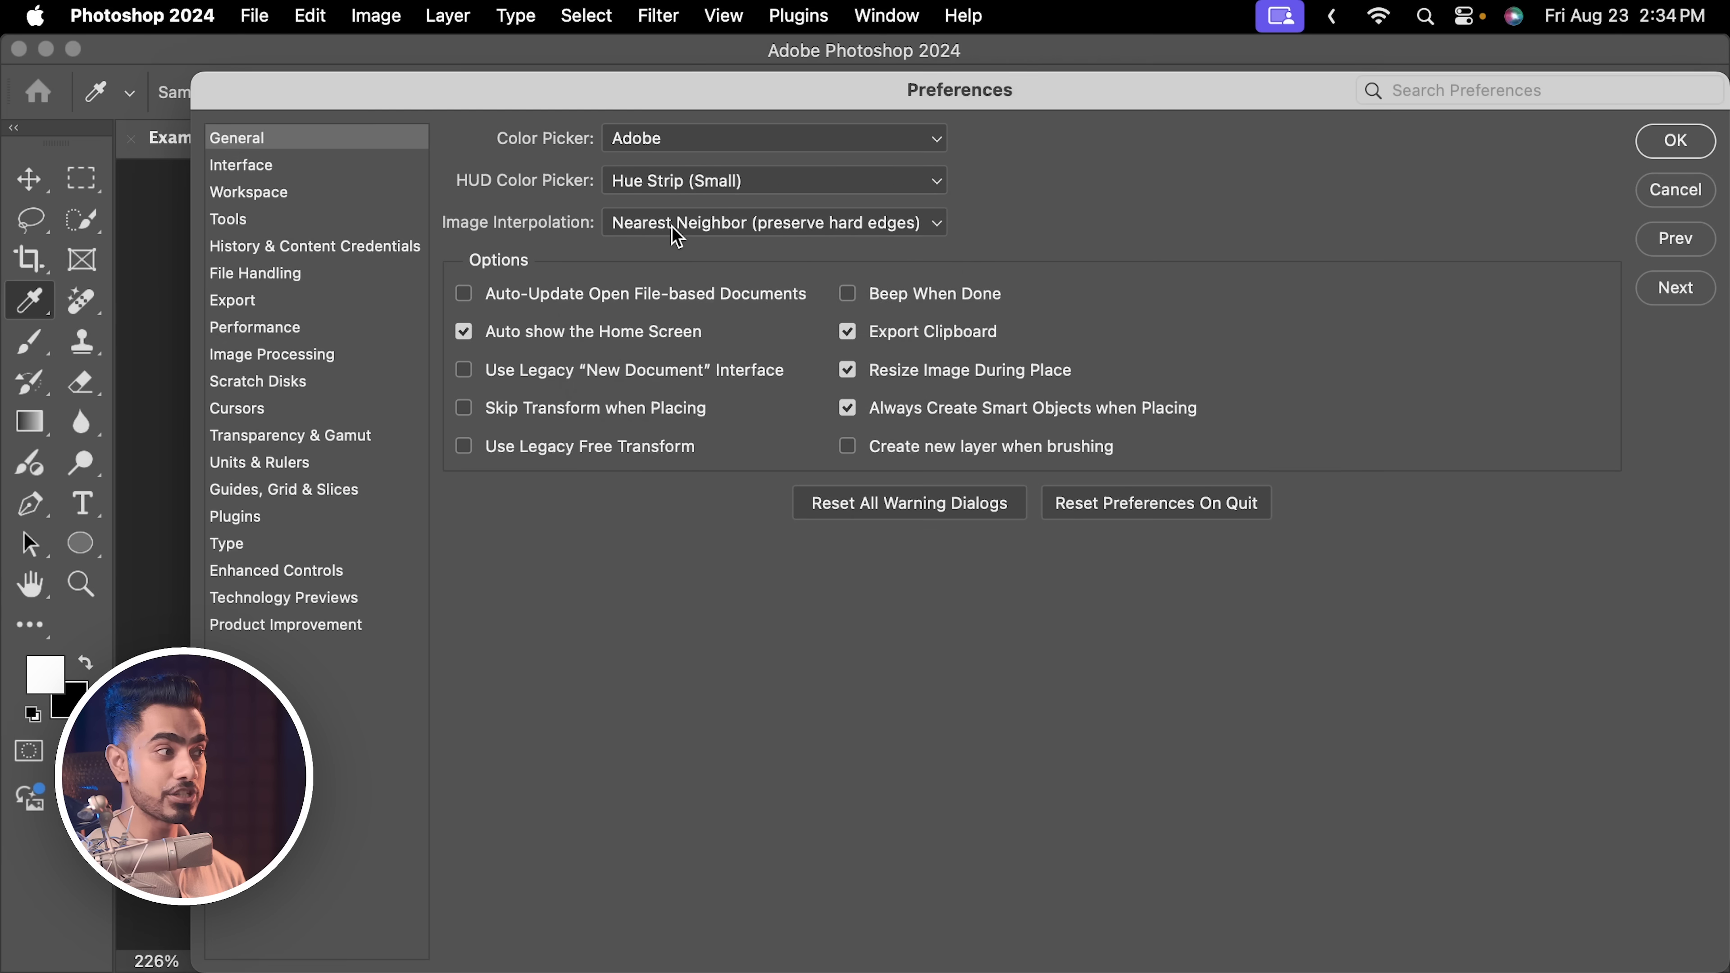
pyautogui.click(671, 226)
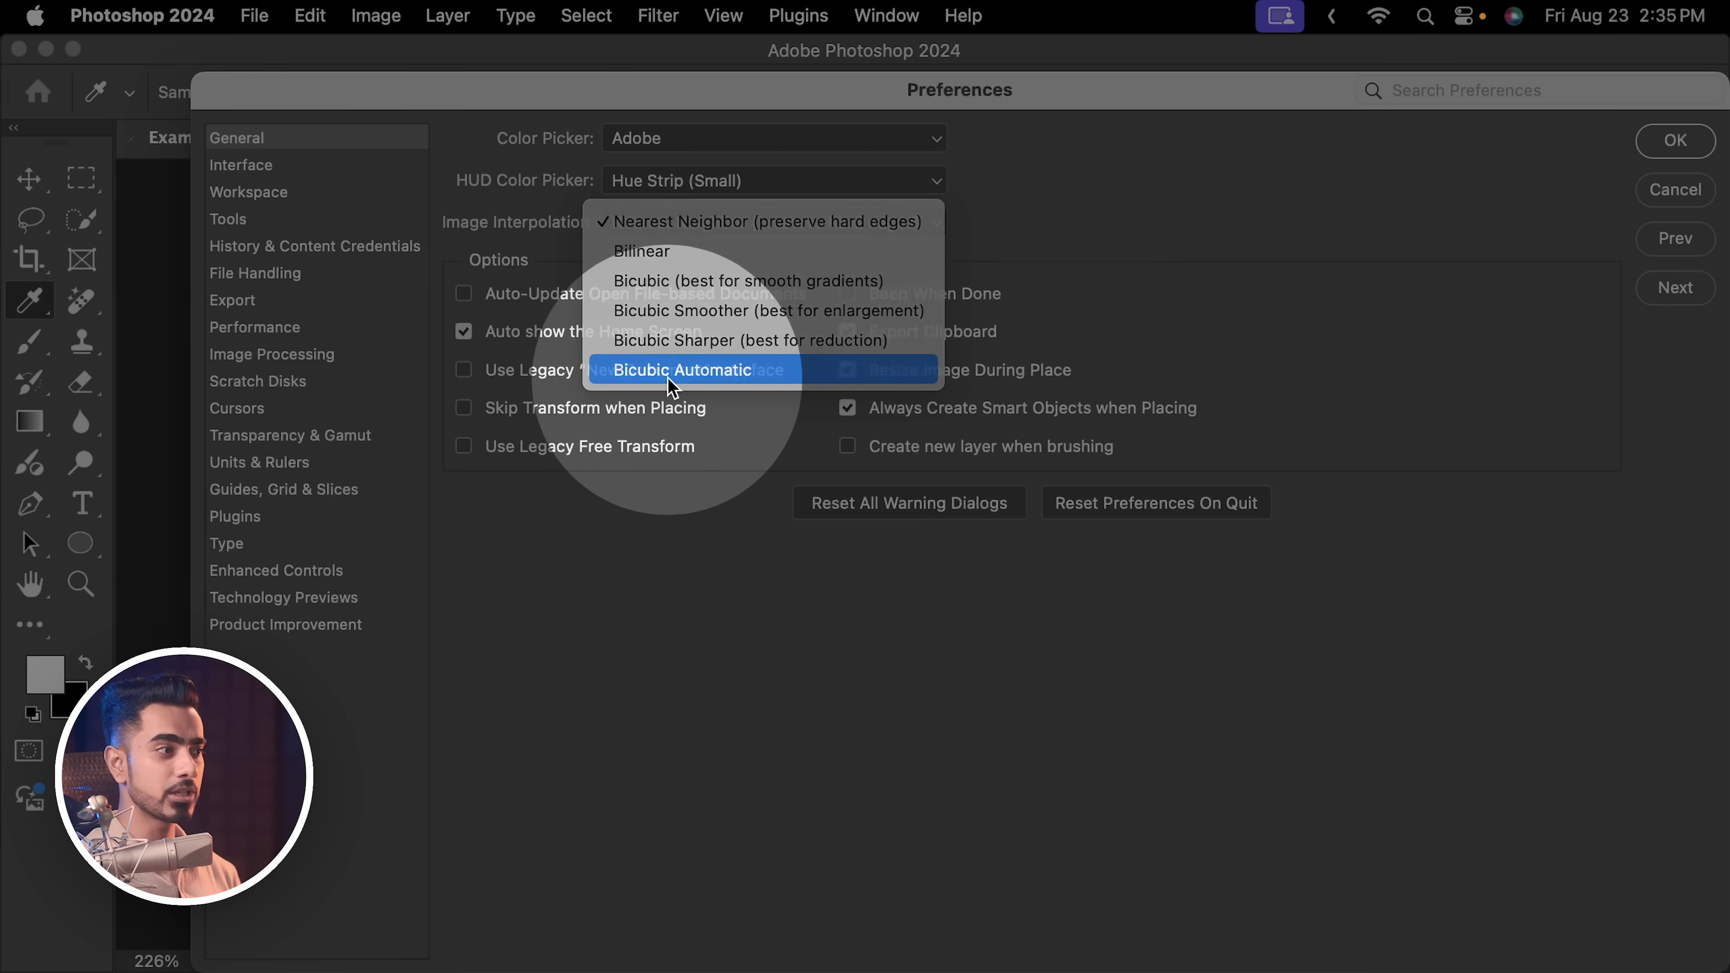
pyautogui.click(689, 373)
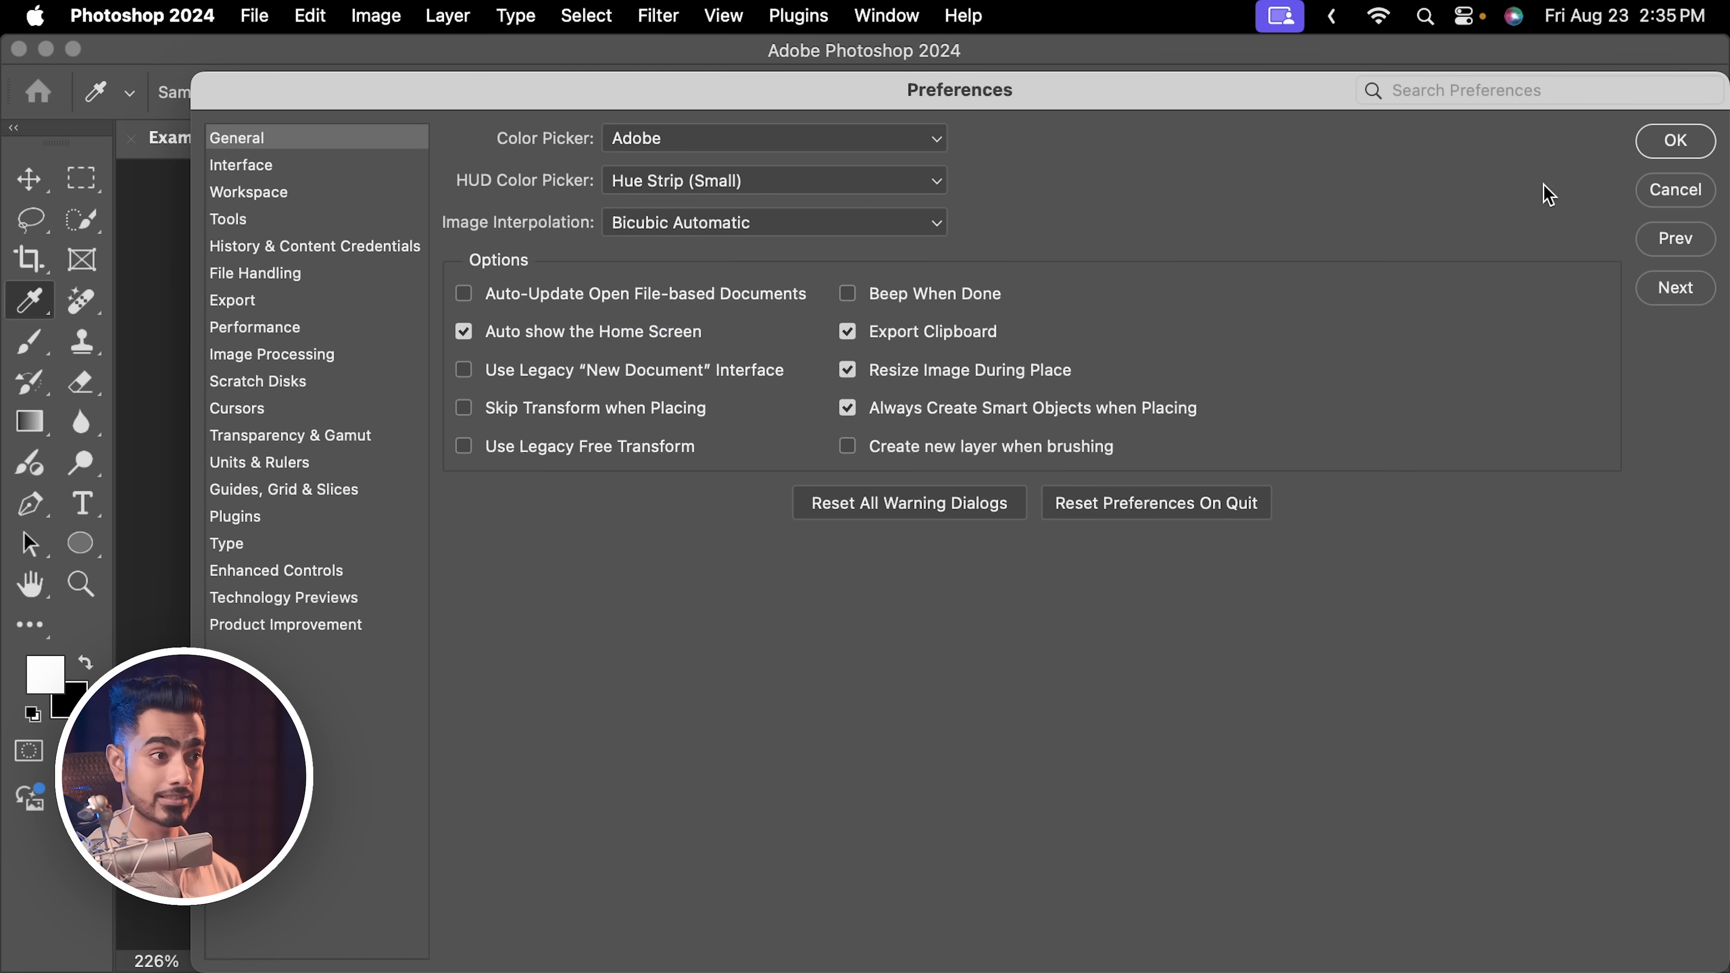
pyautogui.click(1673, 149)
pyautogui.moveTo(690, 487); pyautogui.dragTo(736, 515)
# Fit the portrait in view, start and cancel a free transform, and reopen Image Size.
pyautogui.press('super+0')
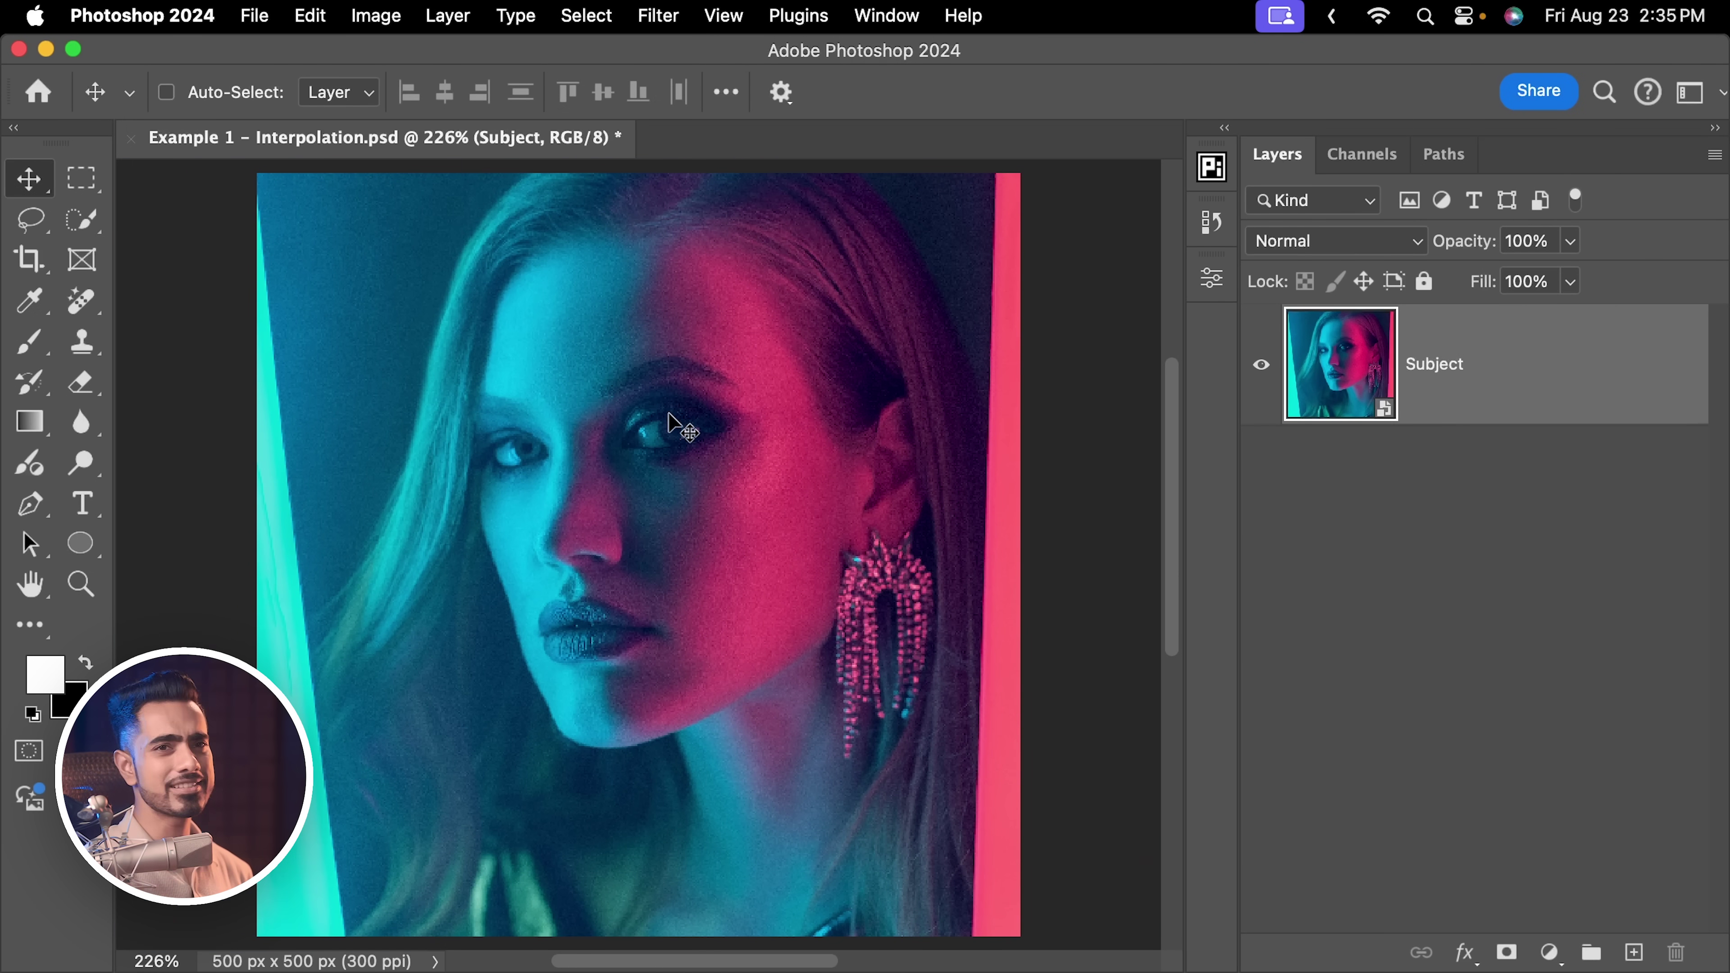
pyautogui.press('super+t')
pyautogui.press('super+t')
pyautogui.press('Escape')
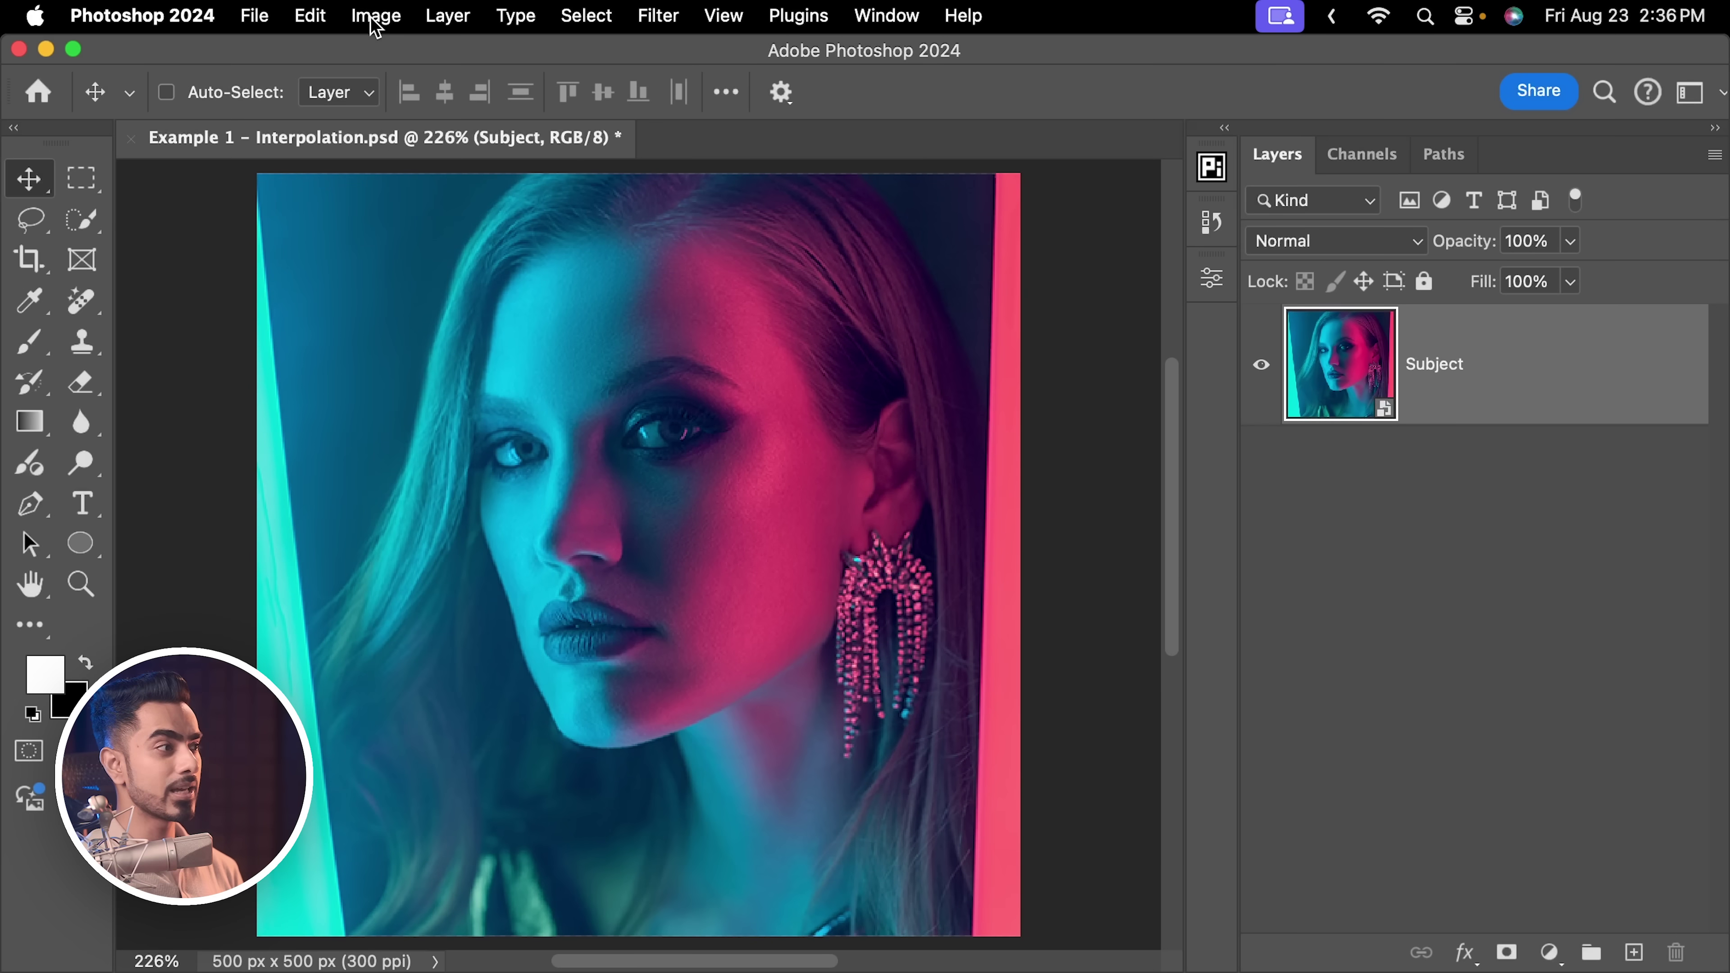
pyautogui.click(376, 16)
pyautogui.click(430, 219)
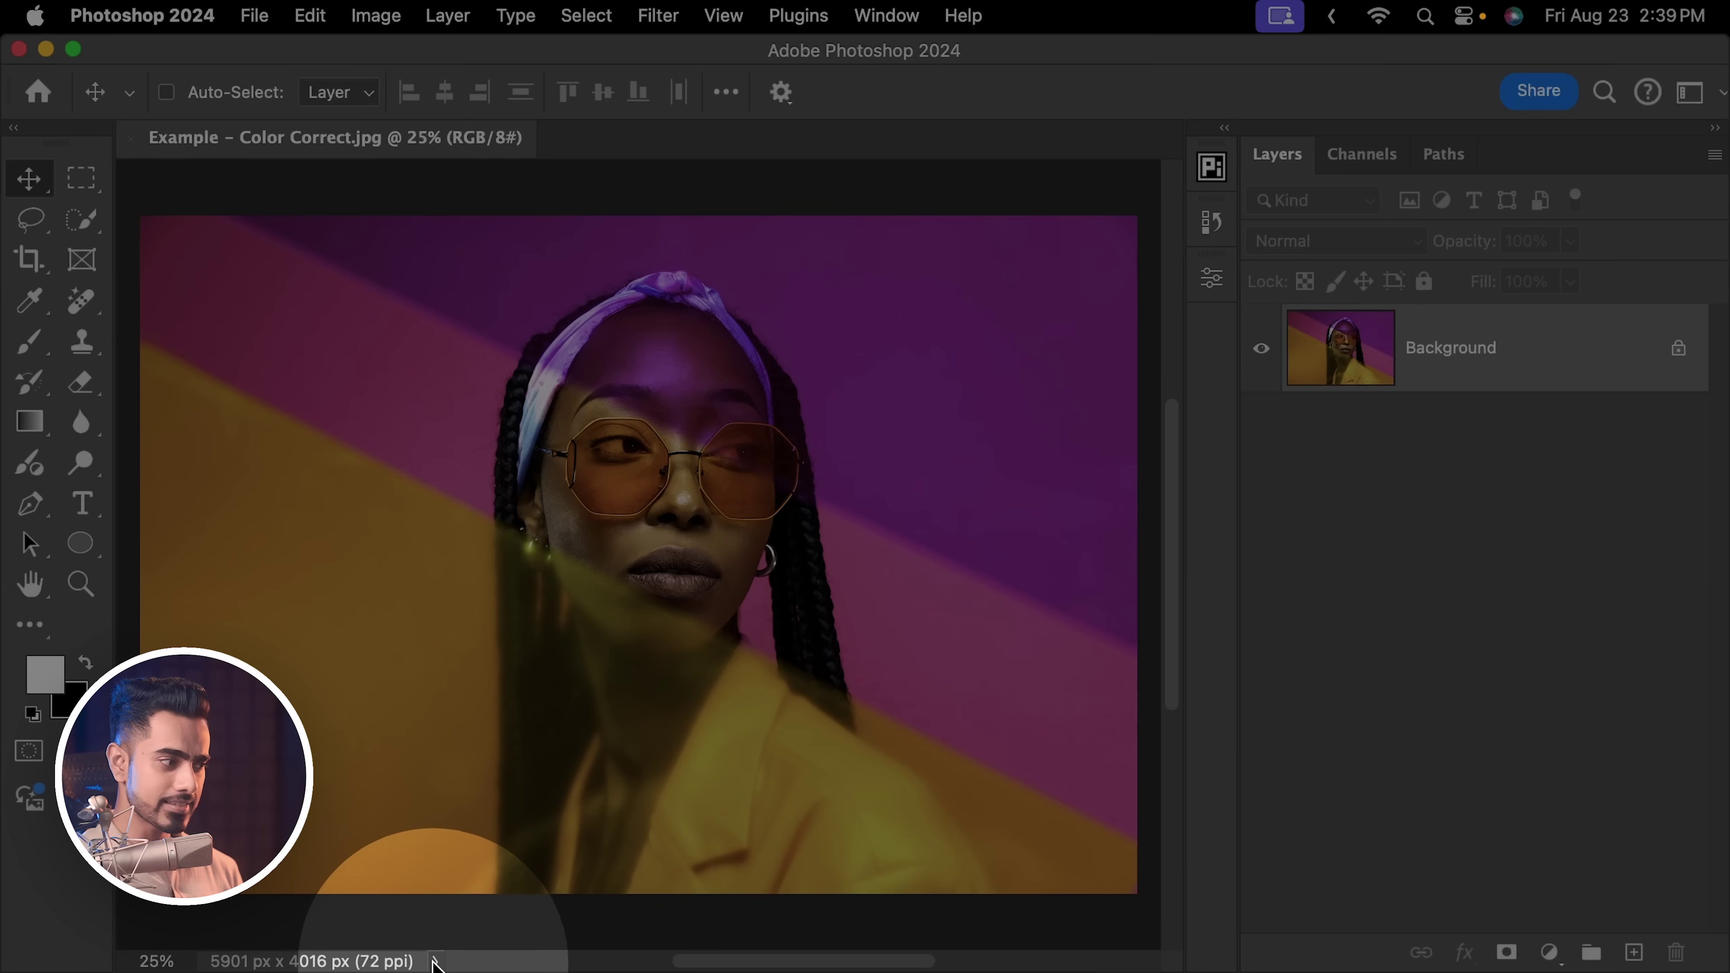
# Show the document profile in the status bar and start assigning a specific profile.
pyautogui.click(434, 959)
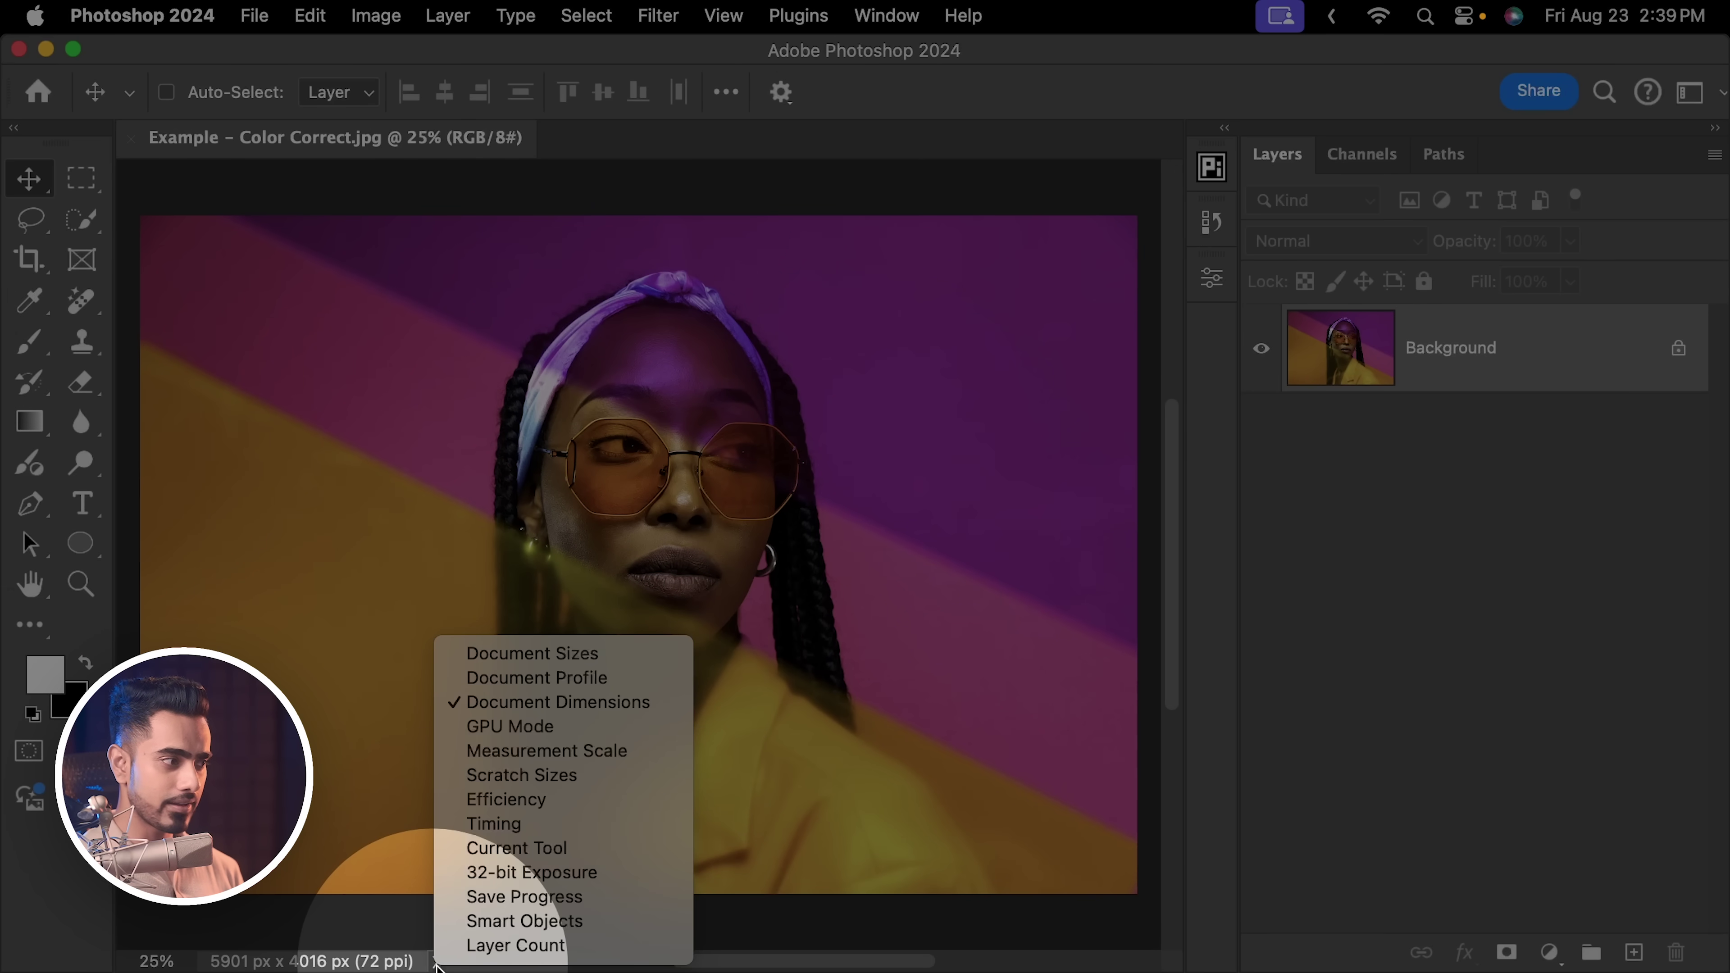
pyautogui.click(543, 679)
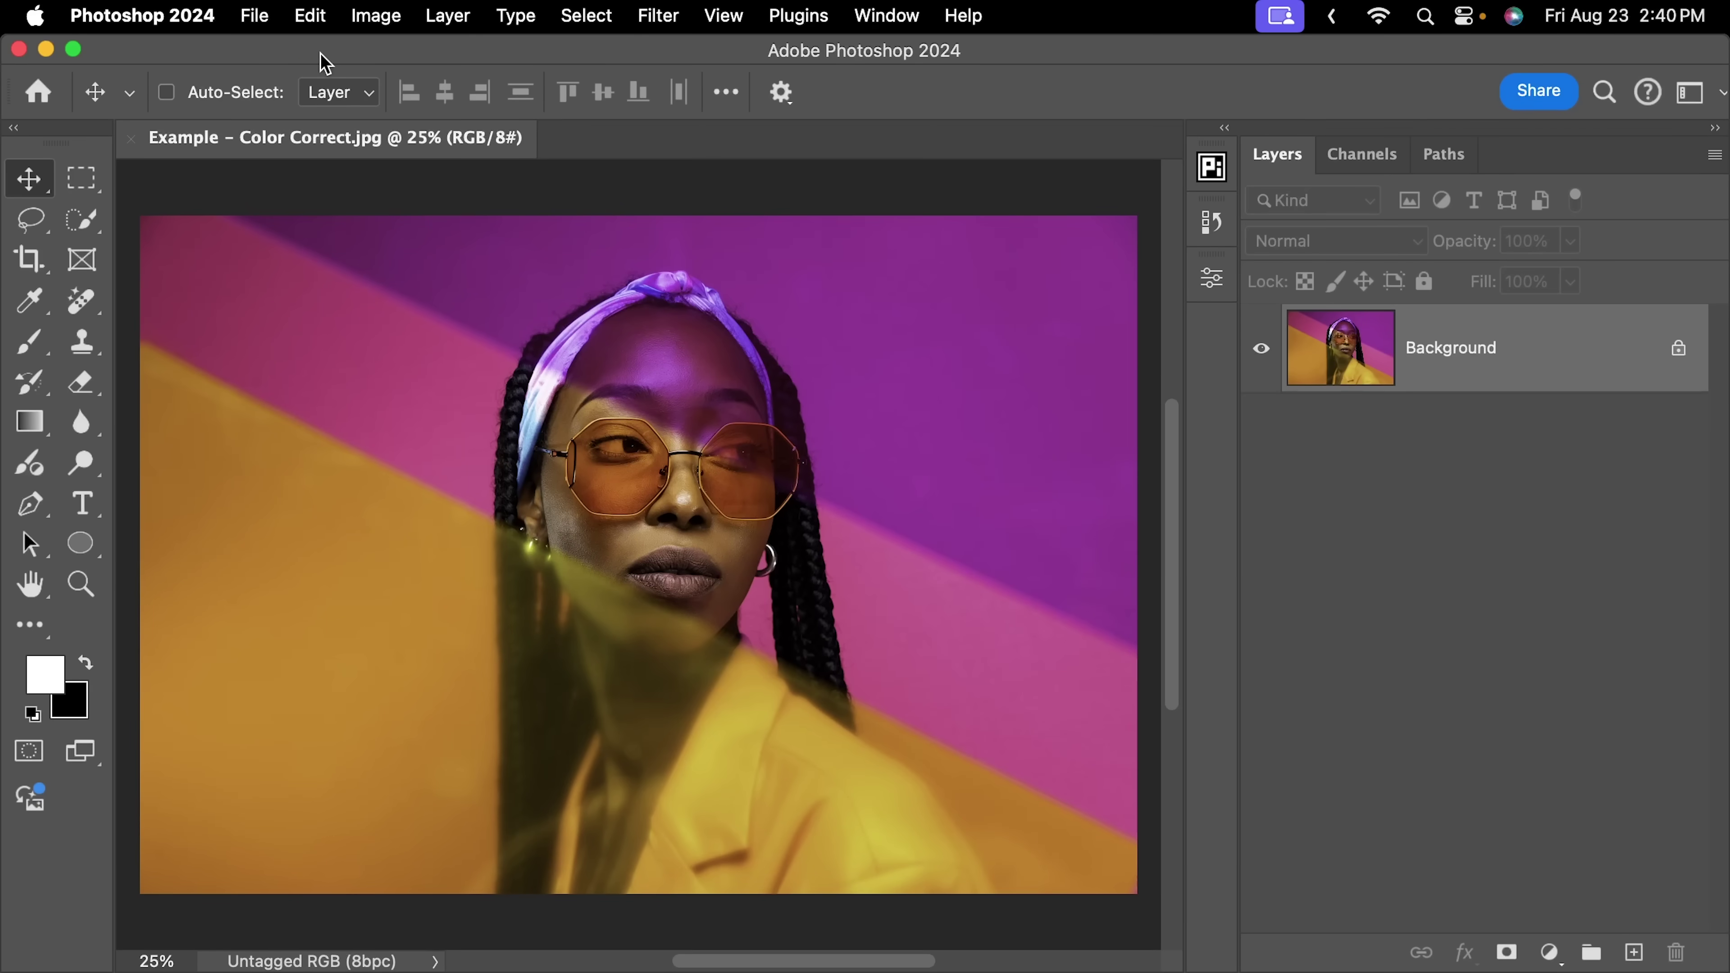
pyautogui.click(314, 19)
pyautogui.scroll(-5, 327, 924)
pyautogui.click(357, 758)
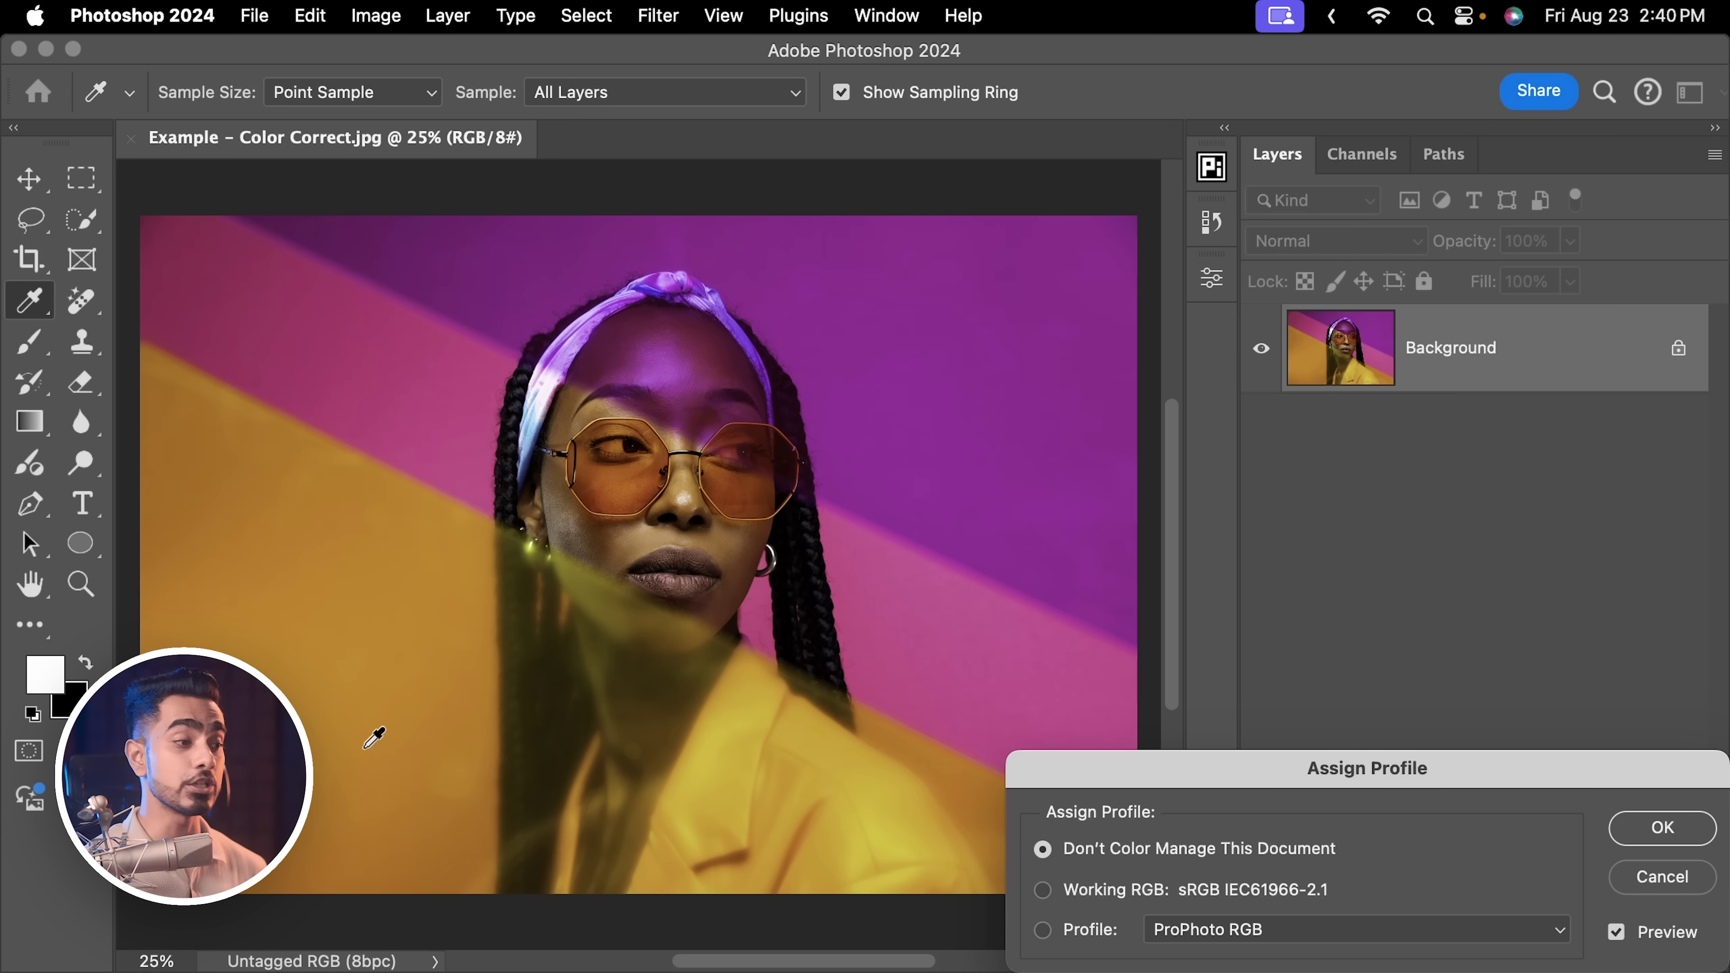
pyautogui.moveTo(1234, 768); pyautogui.dragTo(931, 337)
pyautogui.click(737, 499)
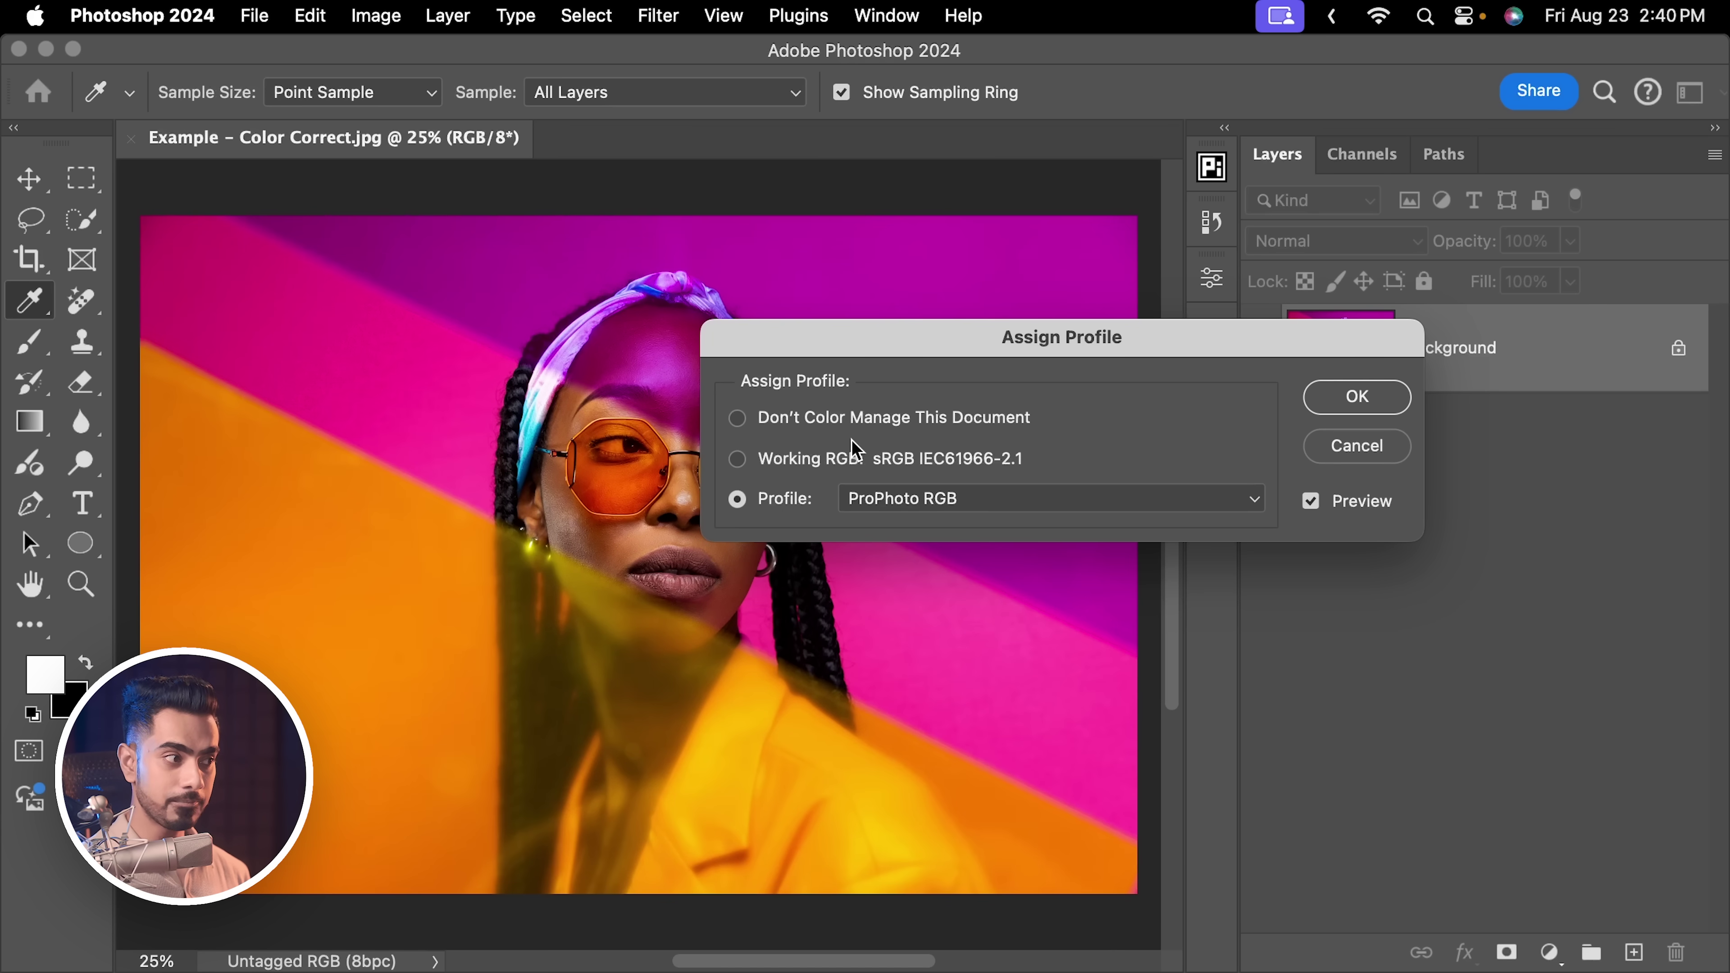
pyautogui.moveTo(870, 354); pyautogui.dragTo(1089, 408)
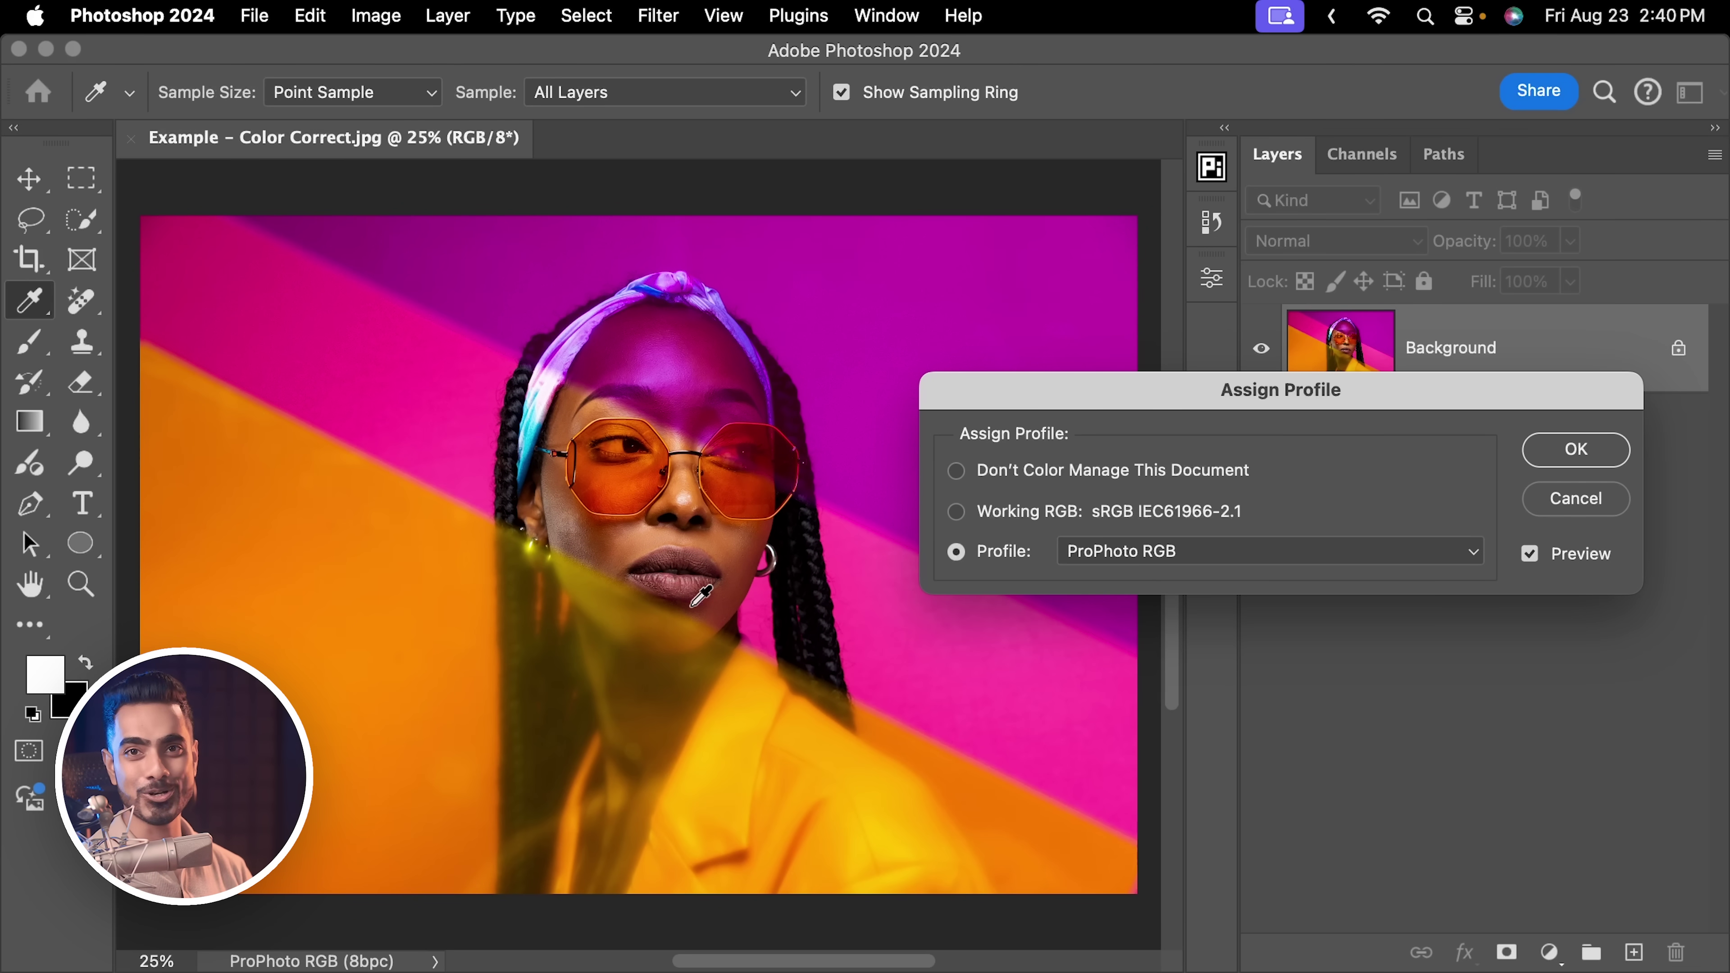
# Preview Adobe RGB (1998), image P3 and sRGB IEC61966-2.1, then assign ProPhoto RGB.
pyautogui.click(1130, 557)
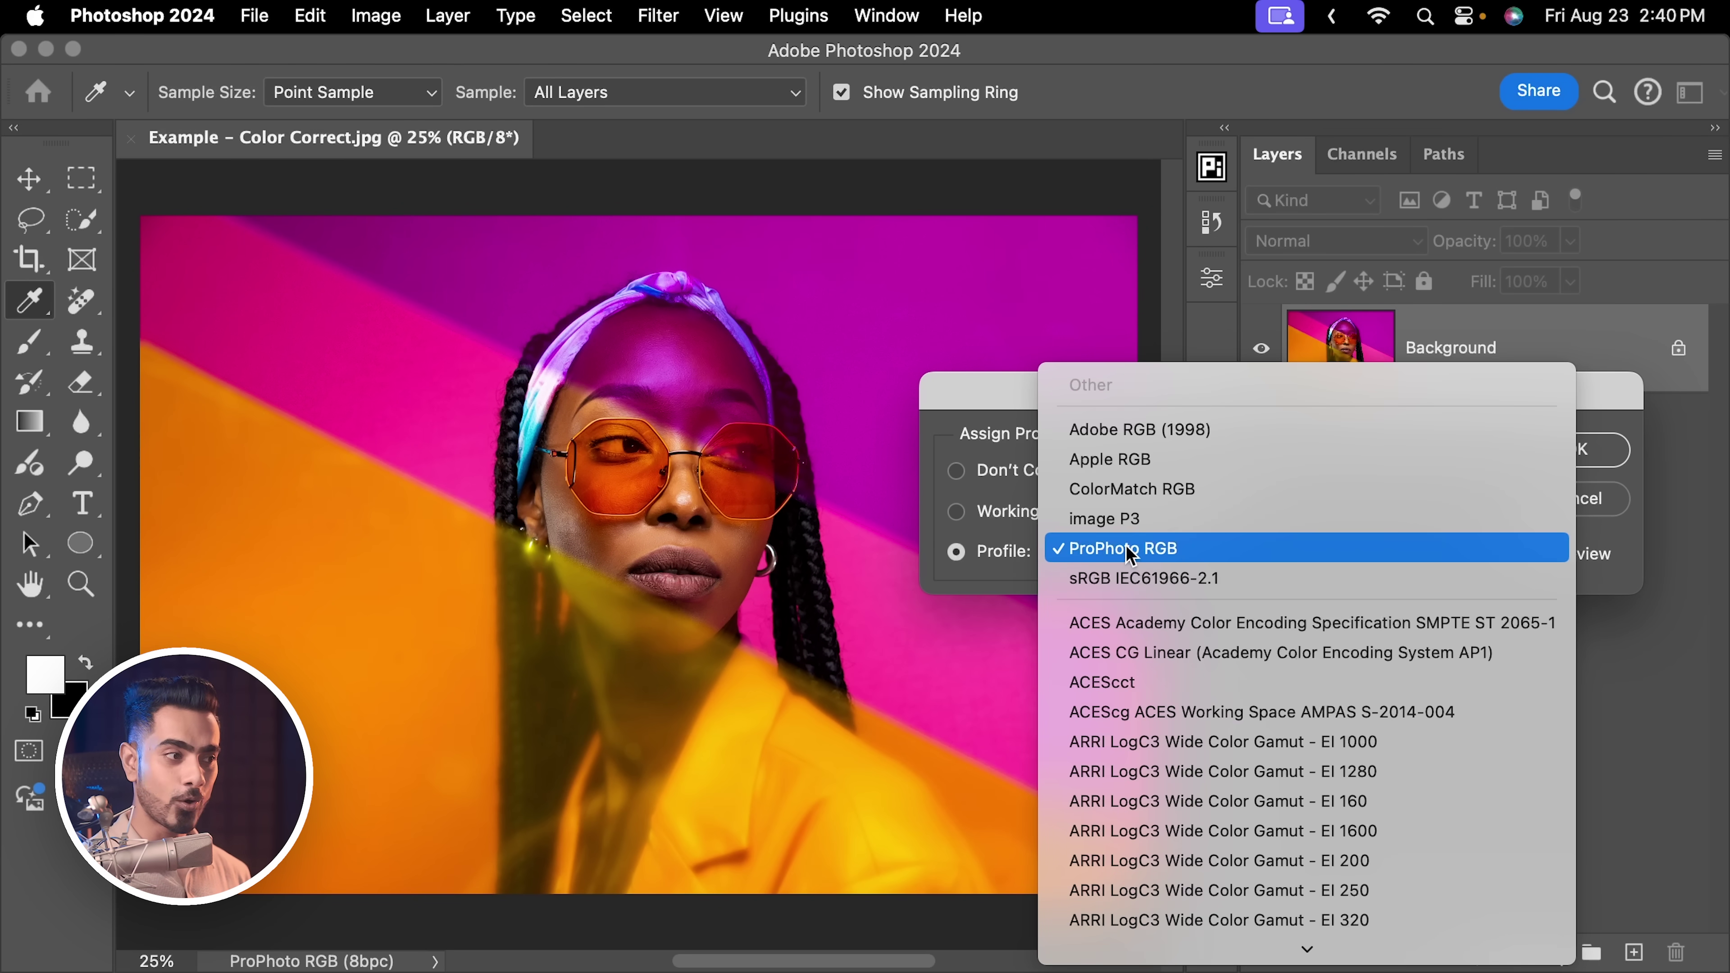
pyautogui.click(1163, 442)
pyautogui.click(1156, 558)
pyautogui.click(1126, 643)
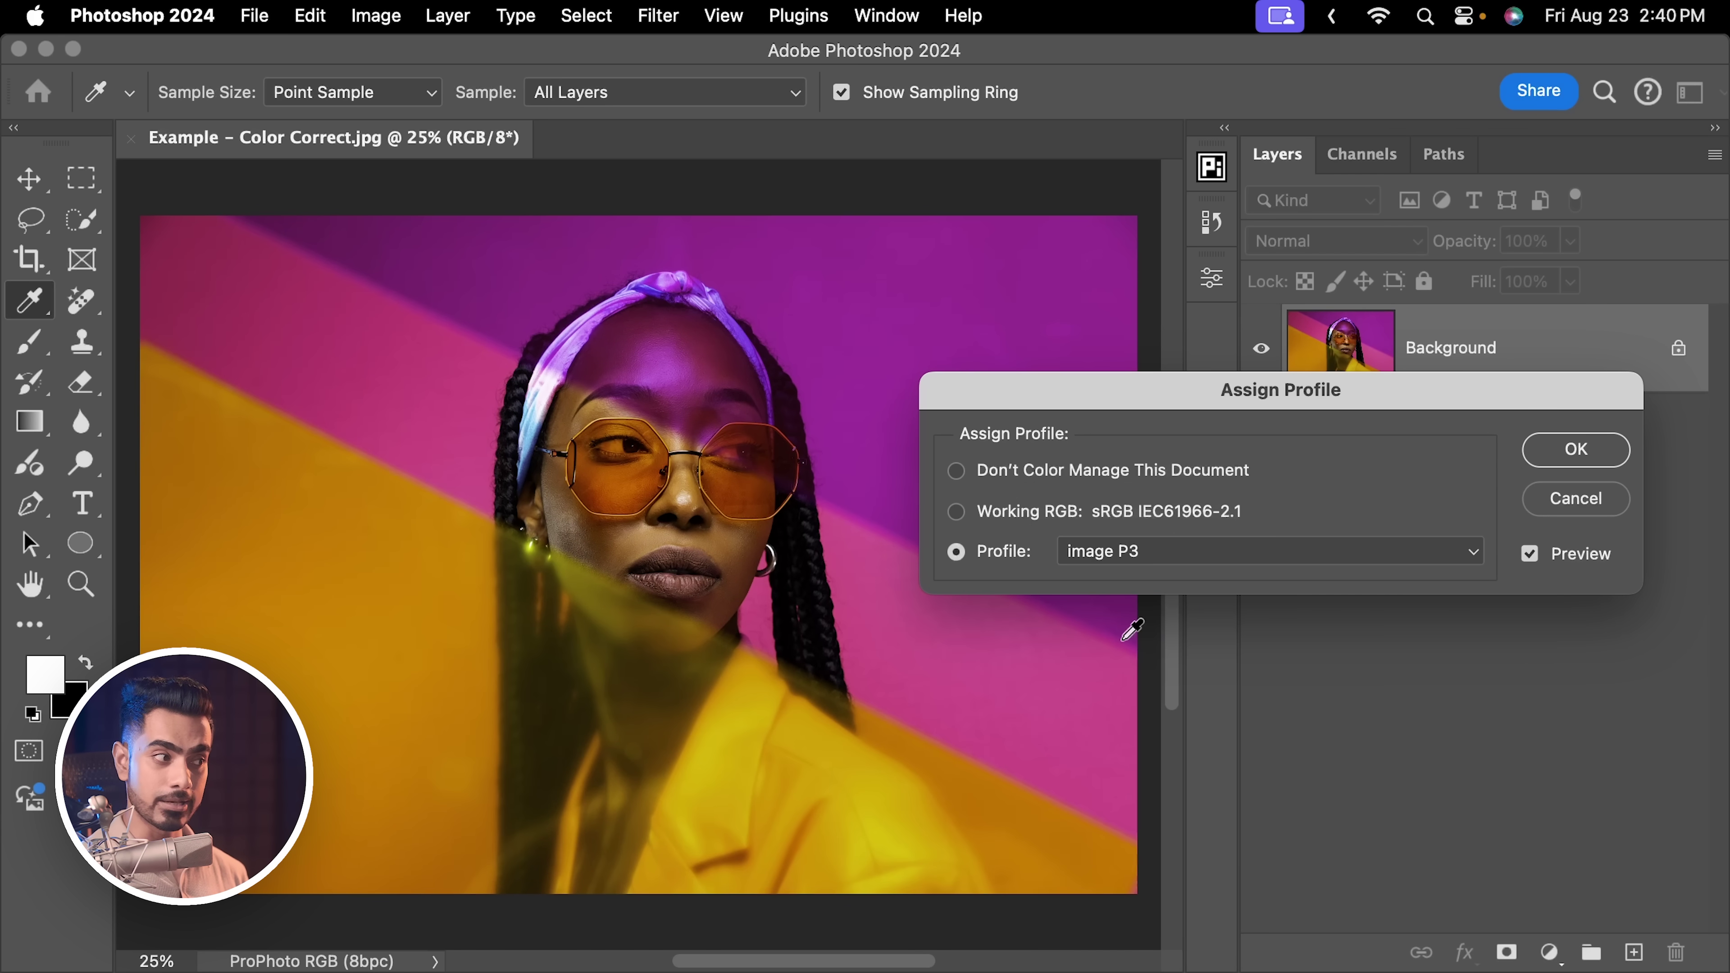
pyautogui.click(1212, 557)
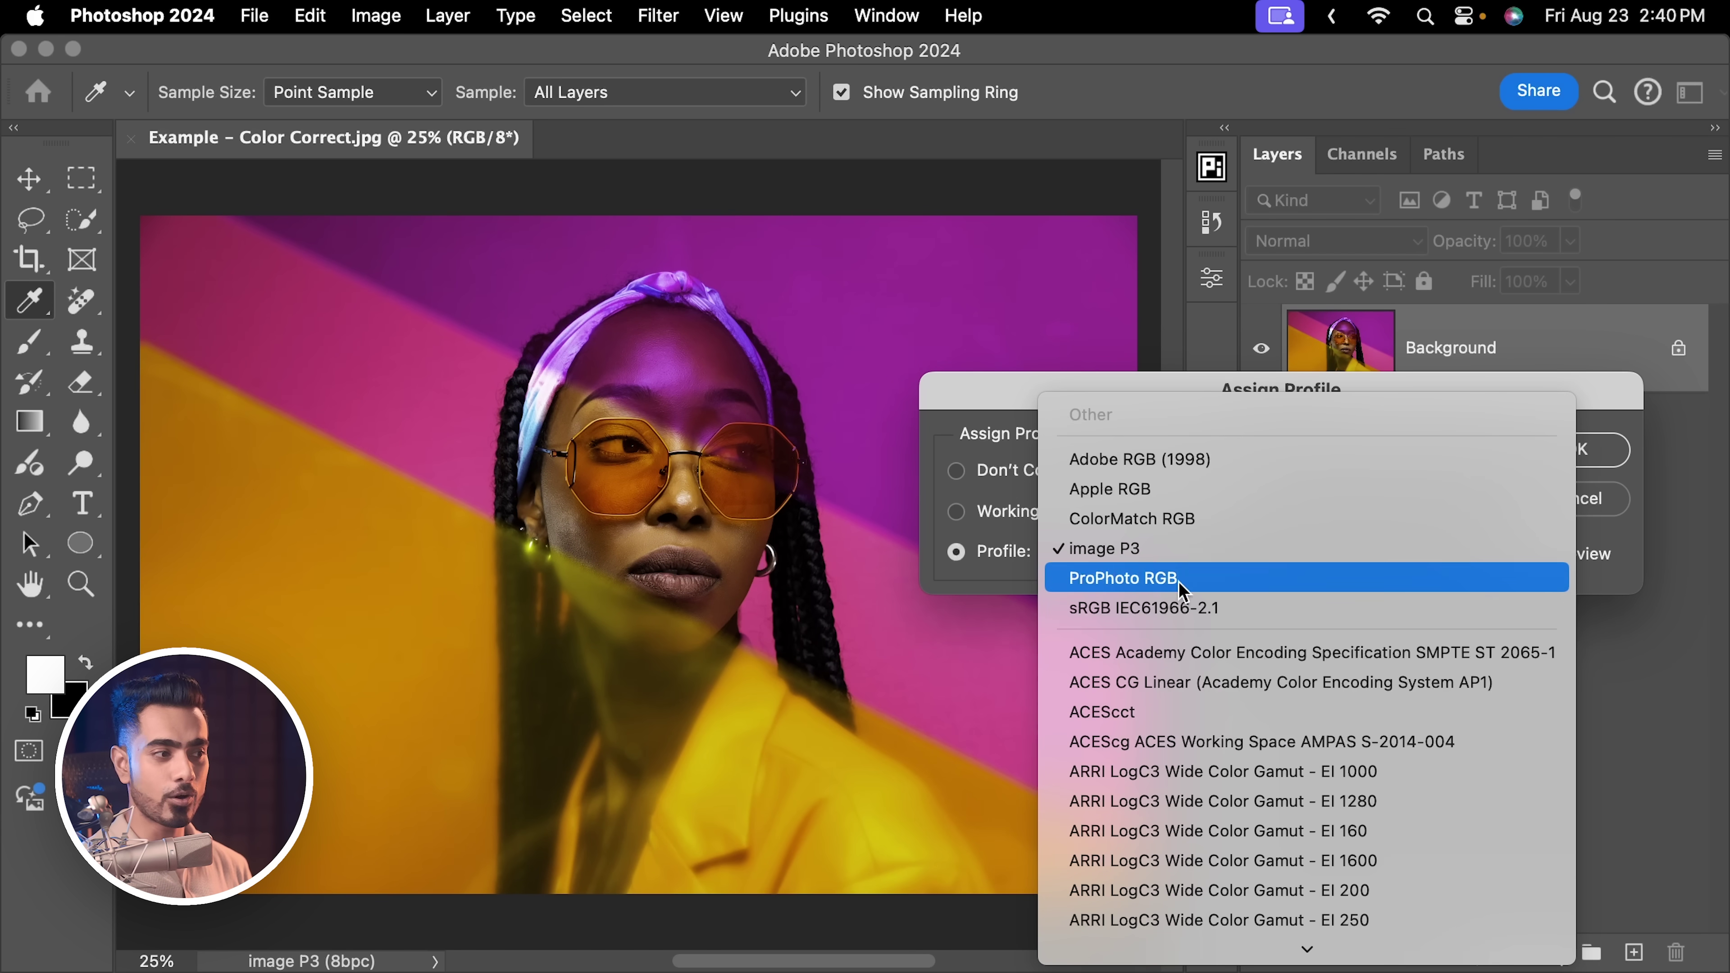
pyautogui.click(1155, 608)
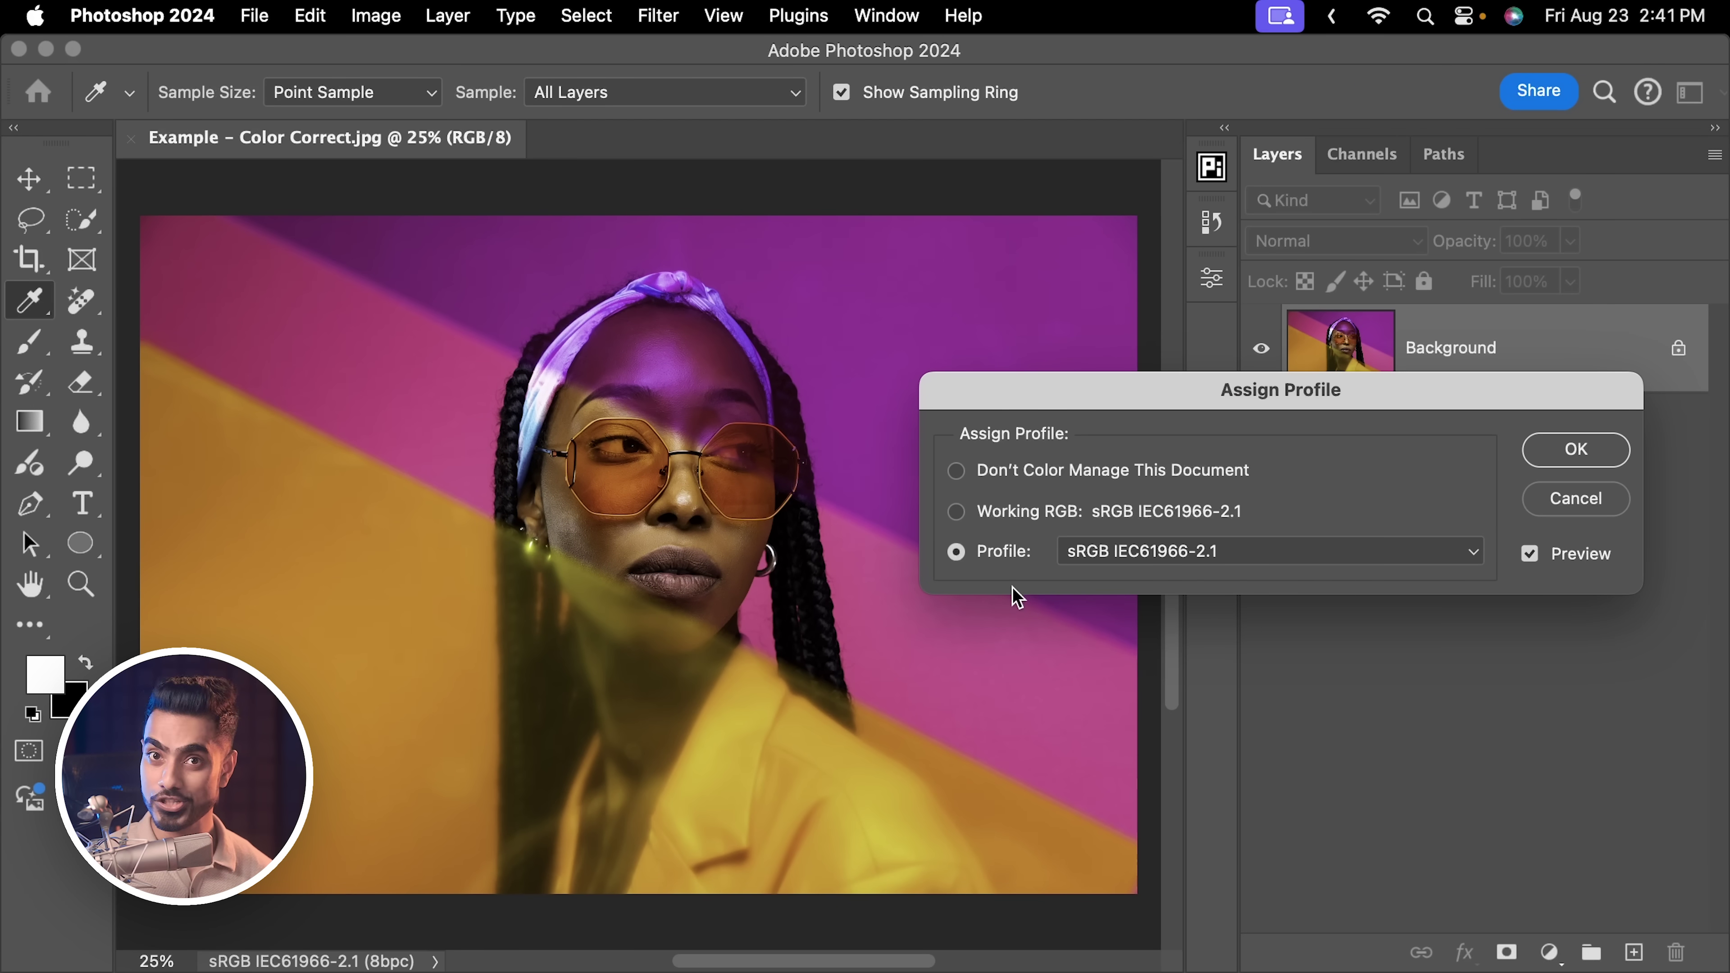
pyautogui.click(1161, 552)
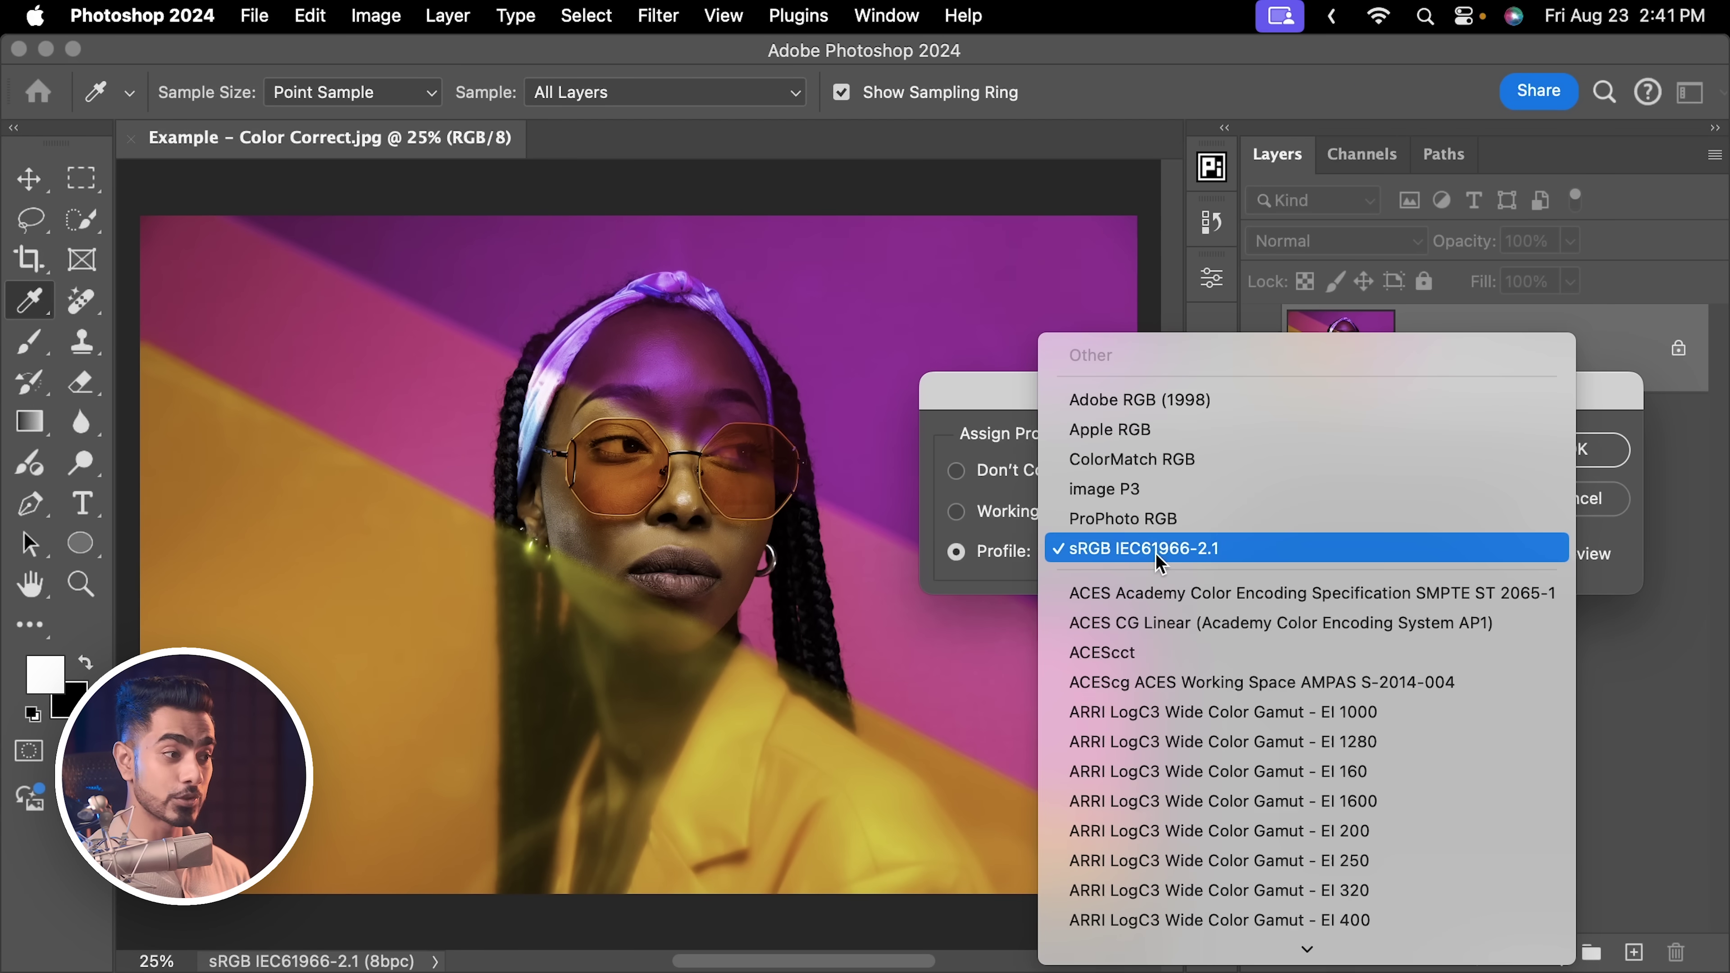
pyautogui.click(1162, 523)
pyautogui.click(1575, 449)
pyautogui.press('v')
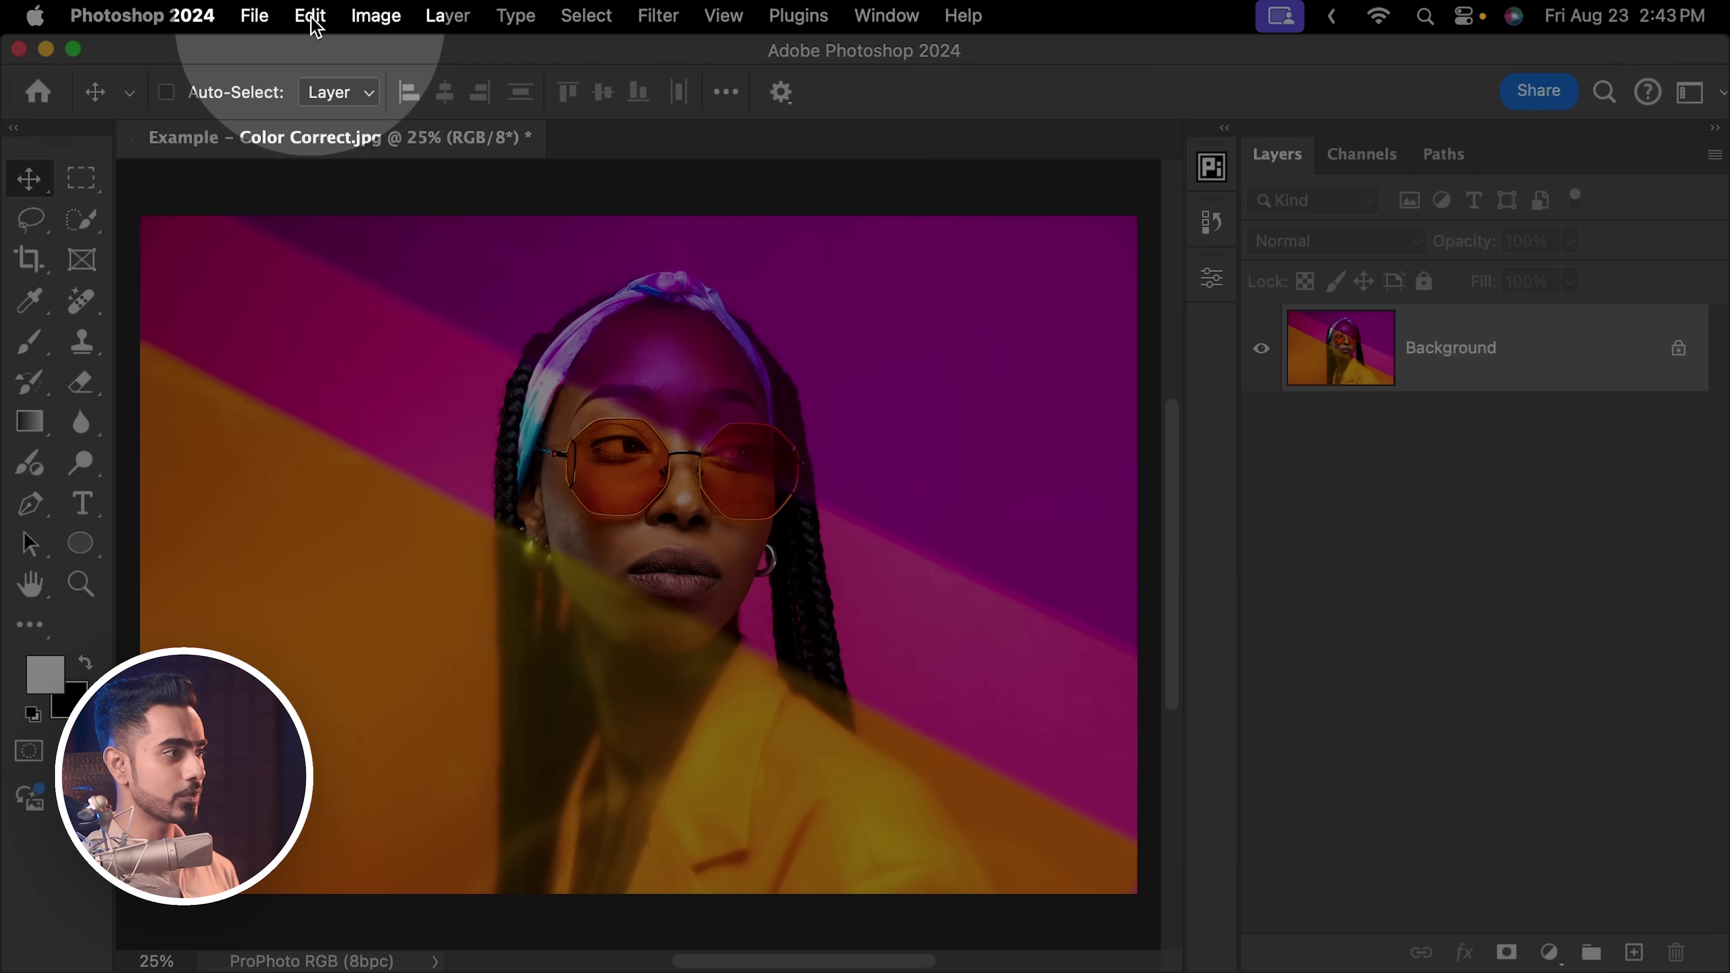
# Convert the photo from ProPhoto RGB to the sRGB IEC61966-2.1 destination profile.
pyautogui.click(310, 16)
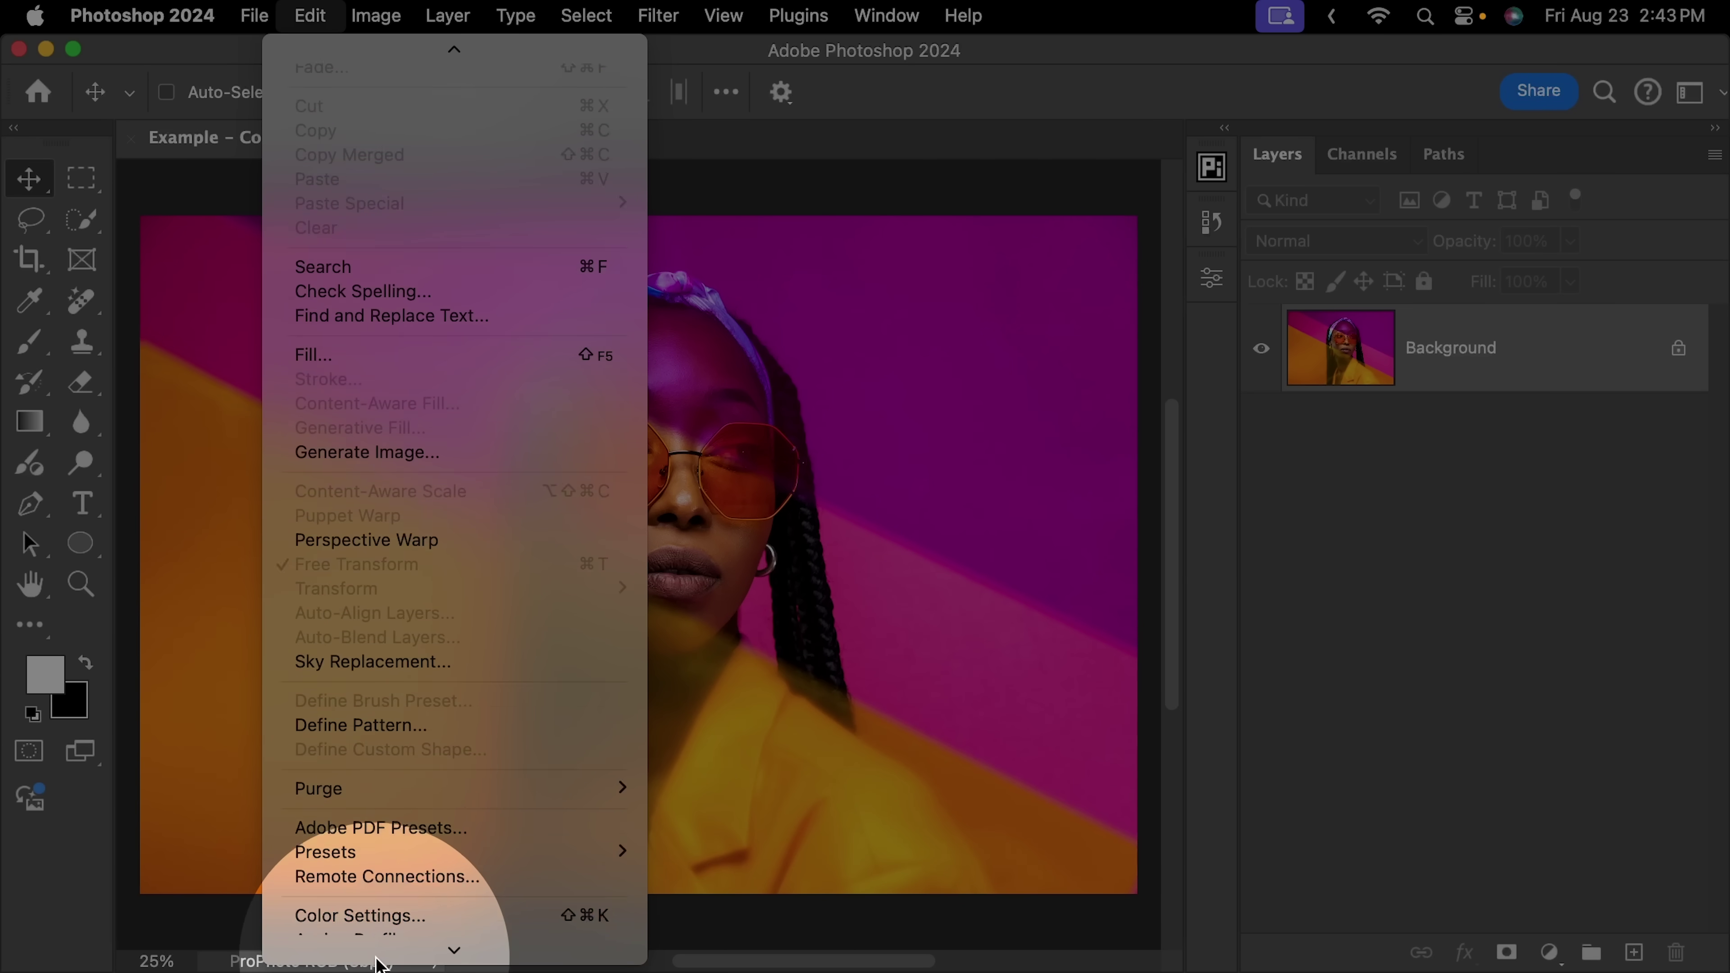
pyautogui.click(407, 794)
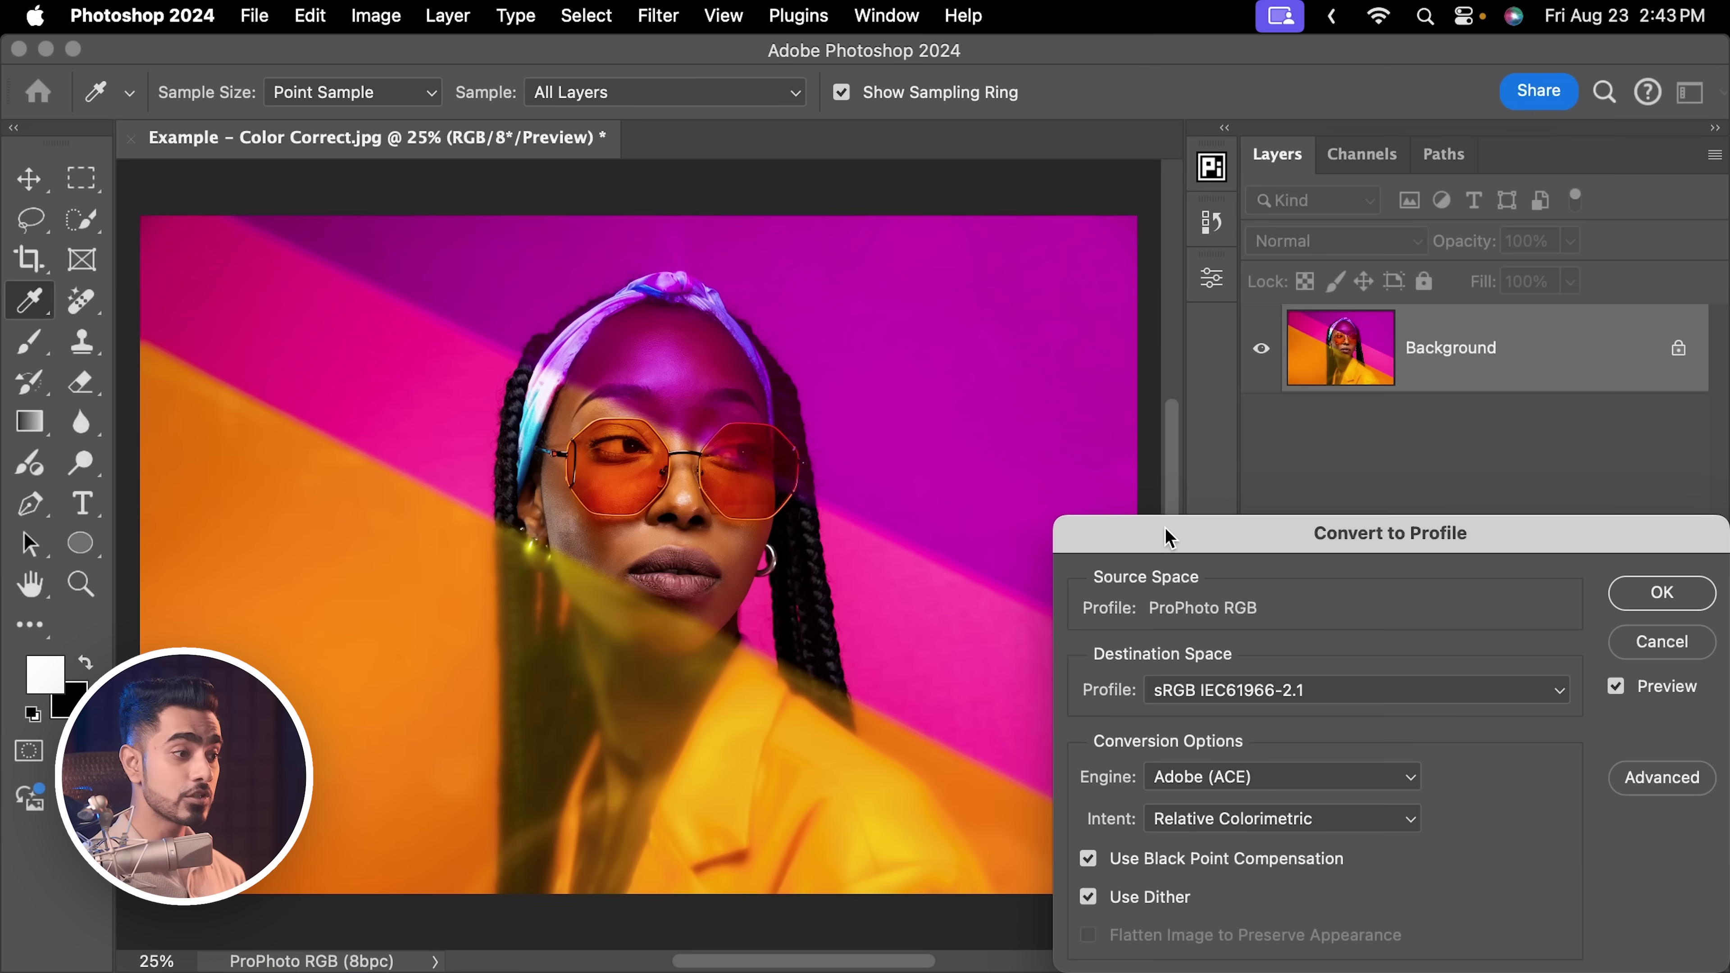
pyautogui.moveTo(1162, 529); pyautogui.dragTo(753, 290)
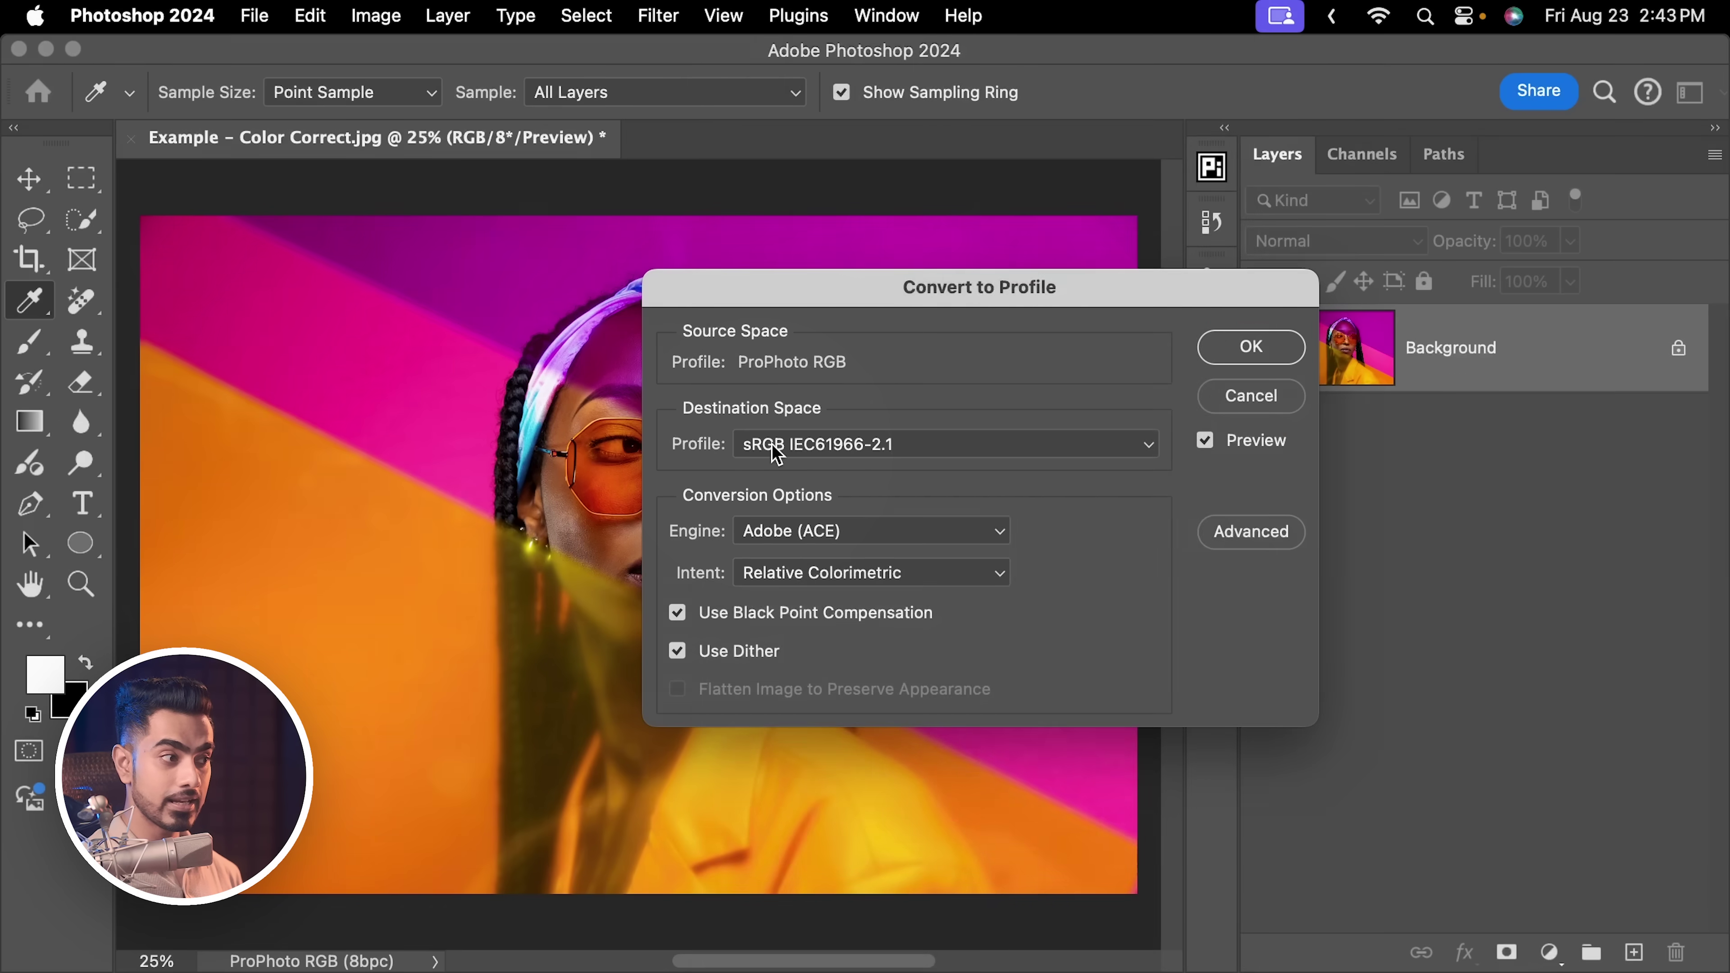
pyautogui.click(785, 443)
pyautogui.click(787, 444)
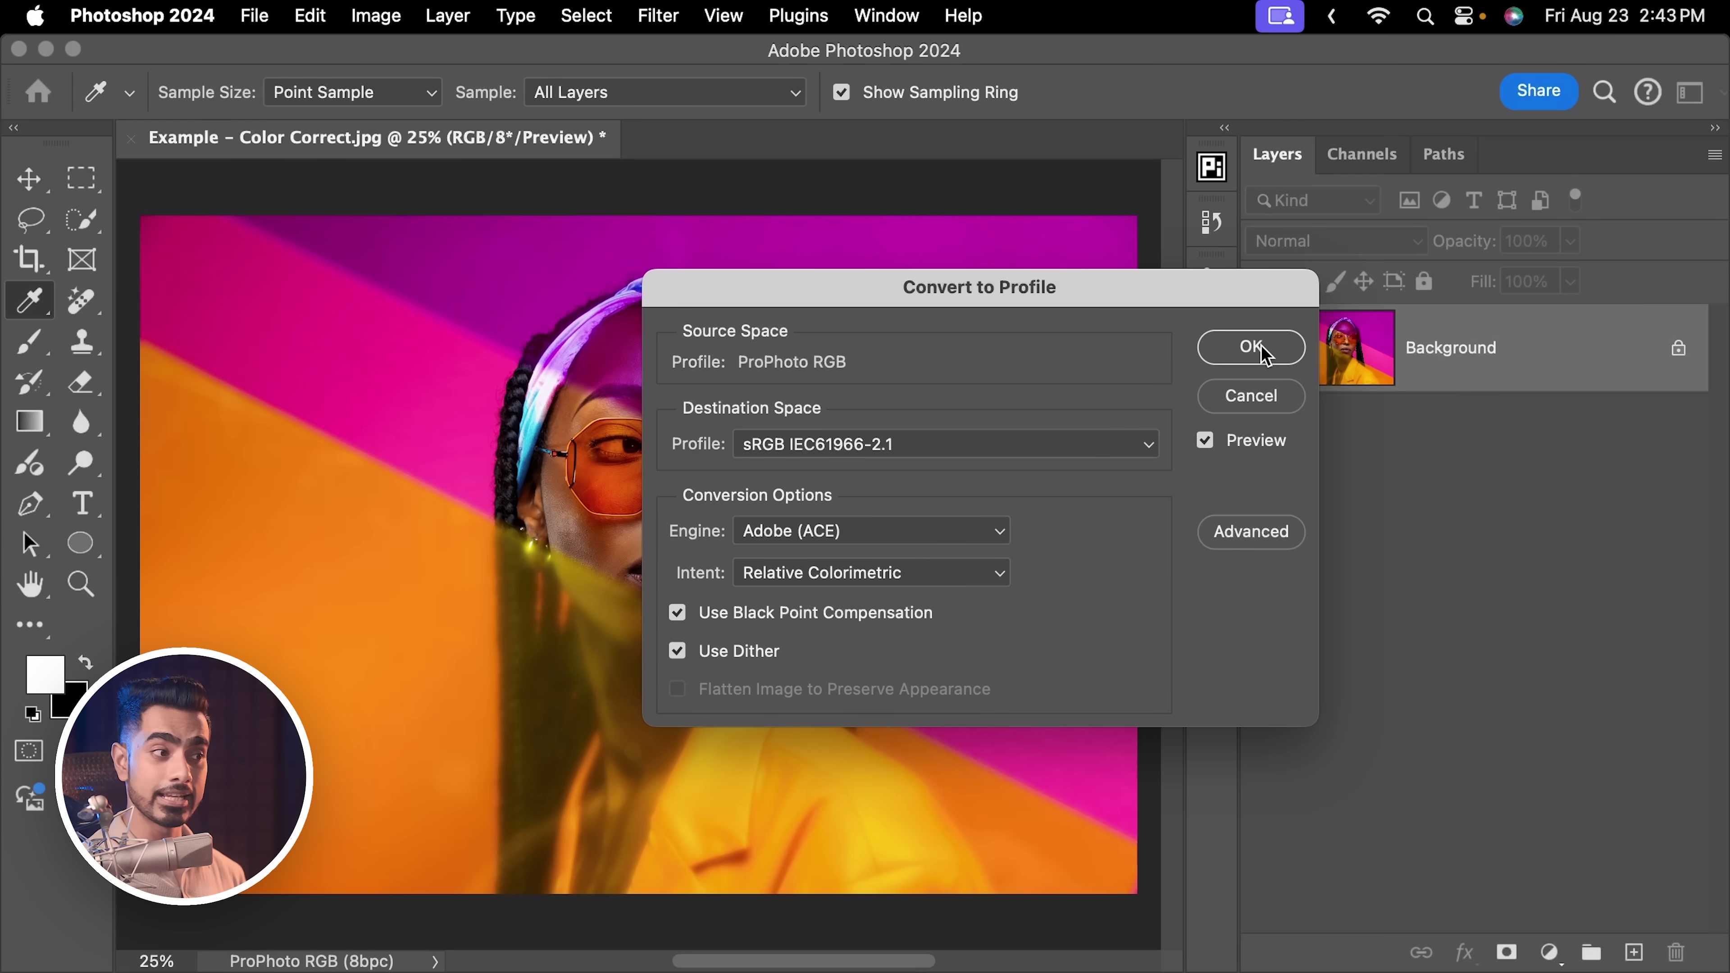
pyautogui.click(1251, 346)
pyautogui.press('v')
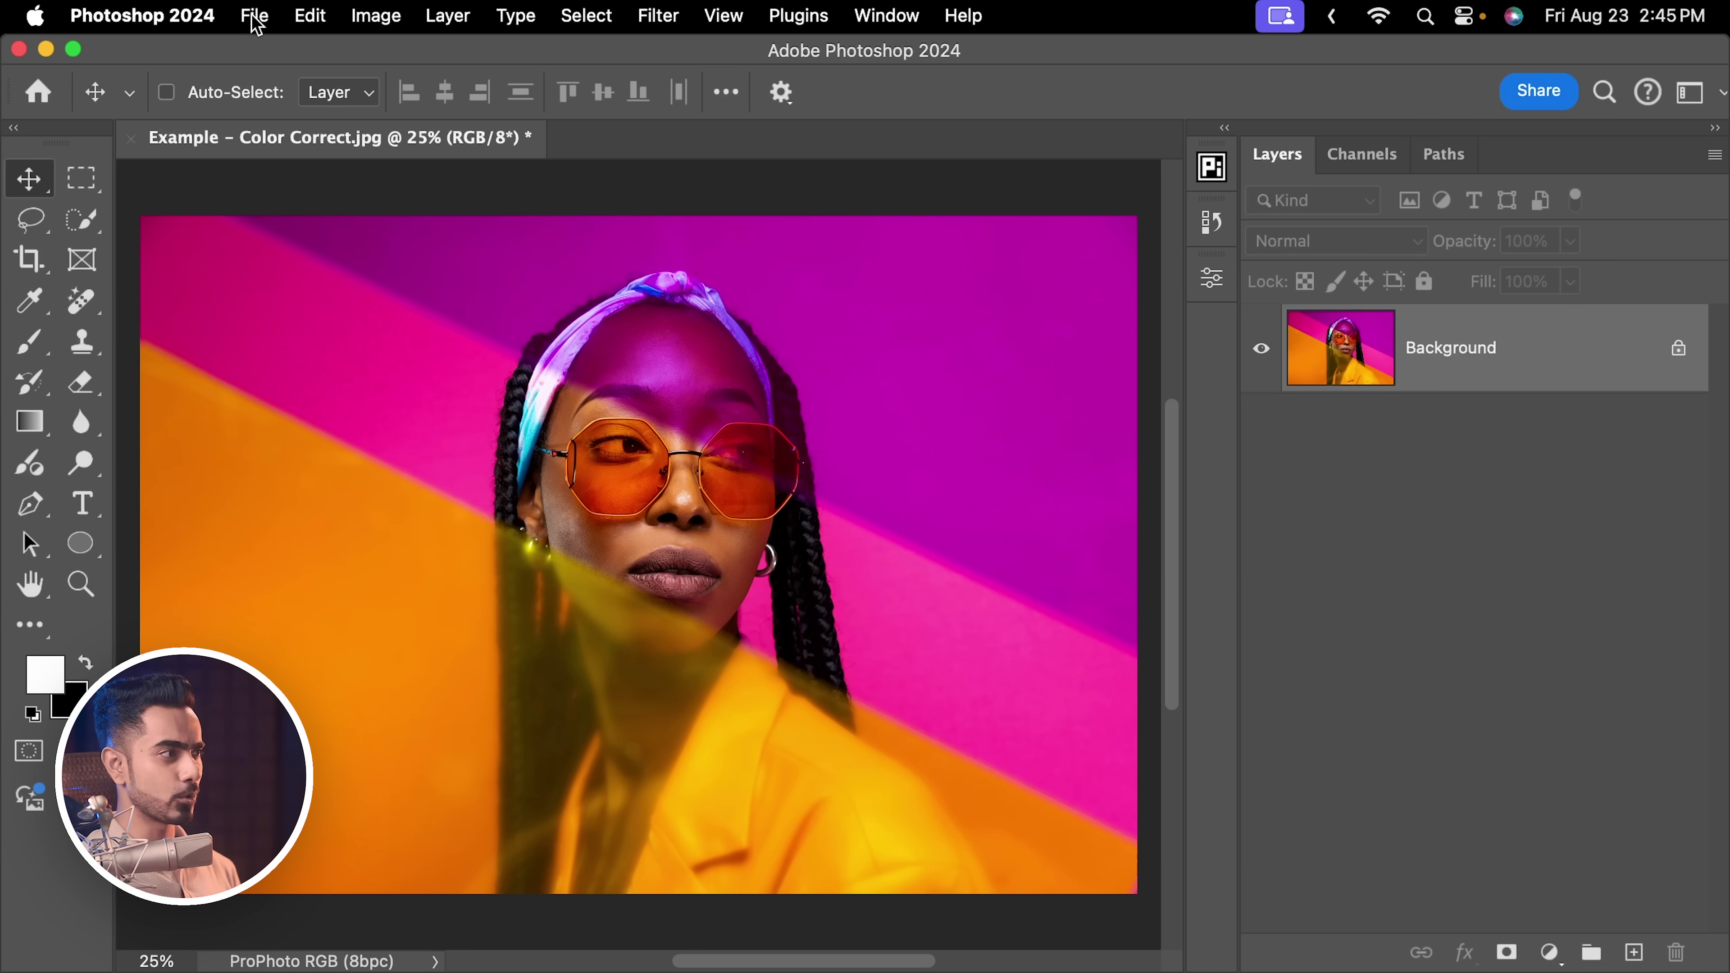
pyautogui.click(255, 20)
pyautogui.moveTo(535, 444)
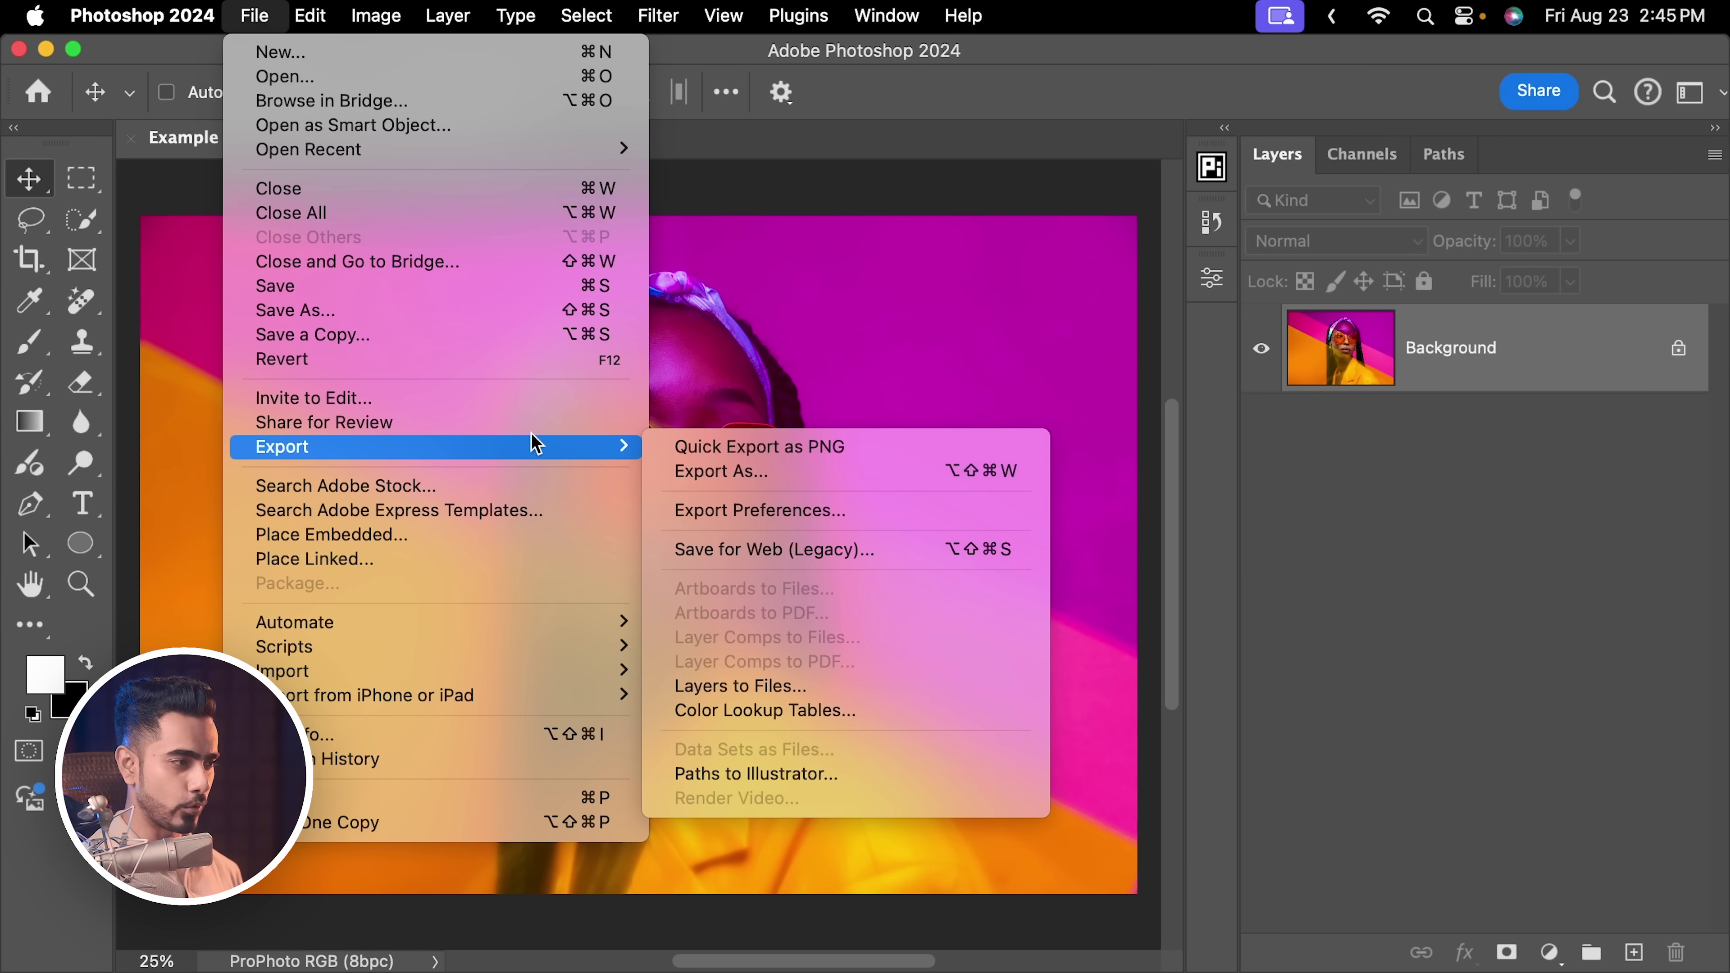
pyautogui.click(732, 476)
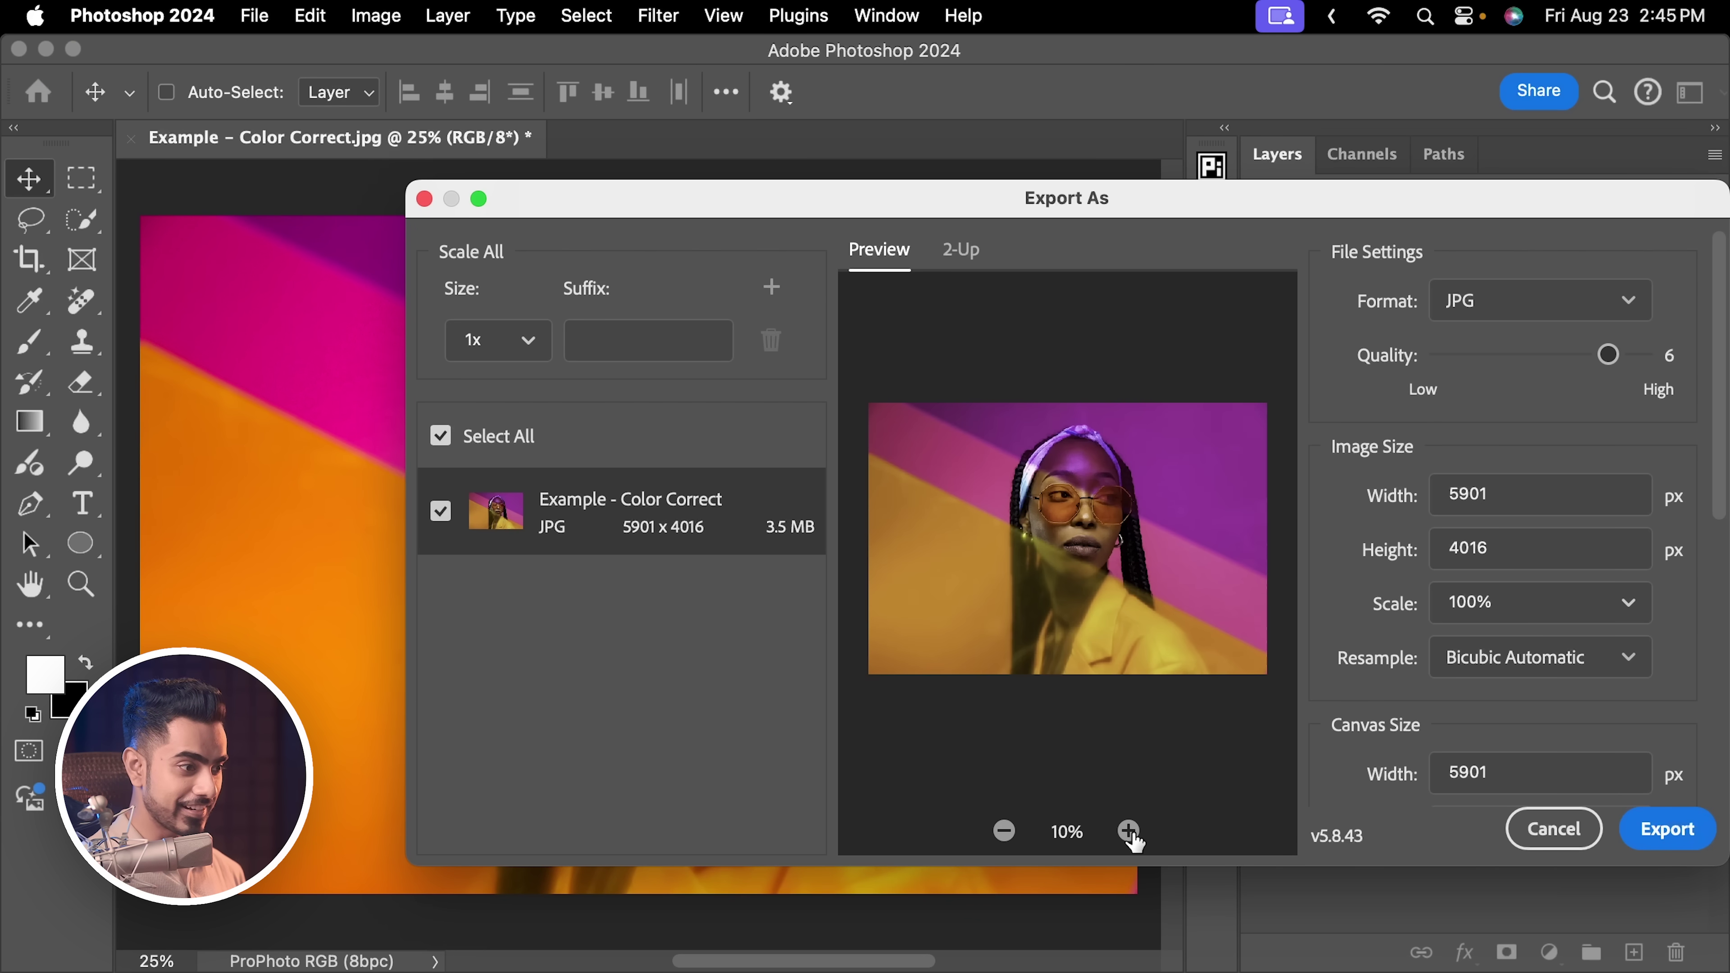
pyautogui.click(1128, 833)
pyautogui.click(1128, 830)
pyautogui.moveTo(991, 212); pyautogui.dragTo(1468, 268)
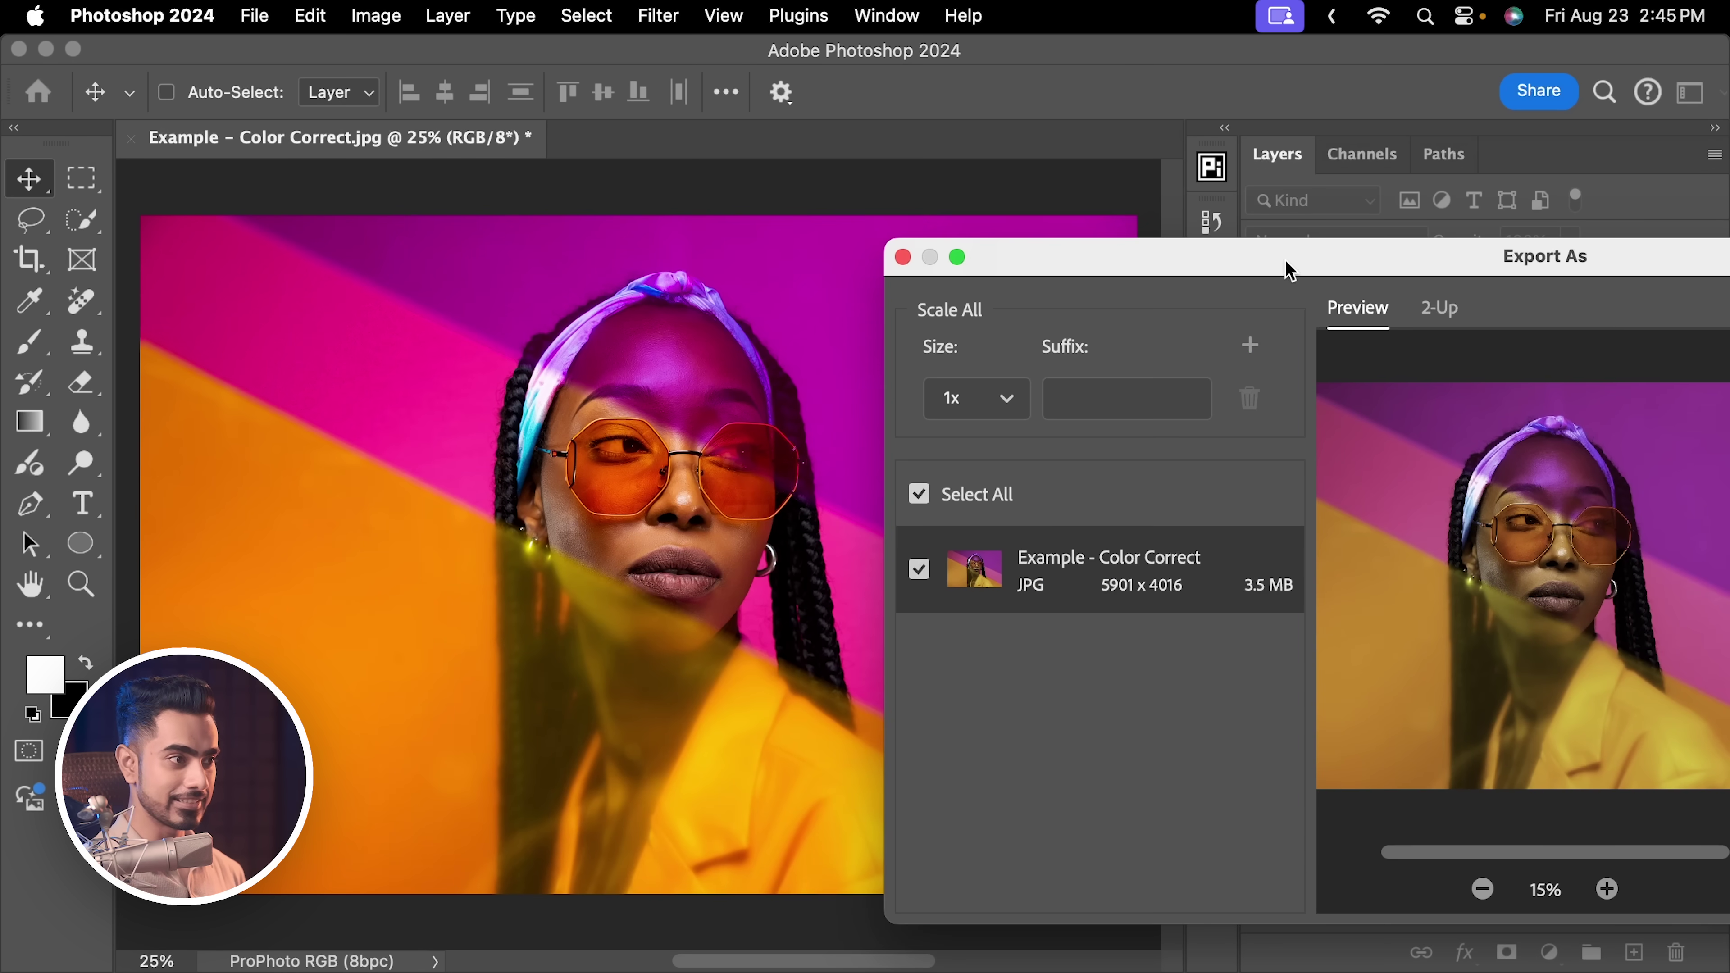
pyautogui.moveTo(1289, 271); pyautogui.dragTo(659, 200)
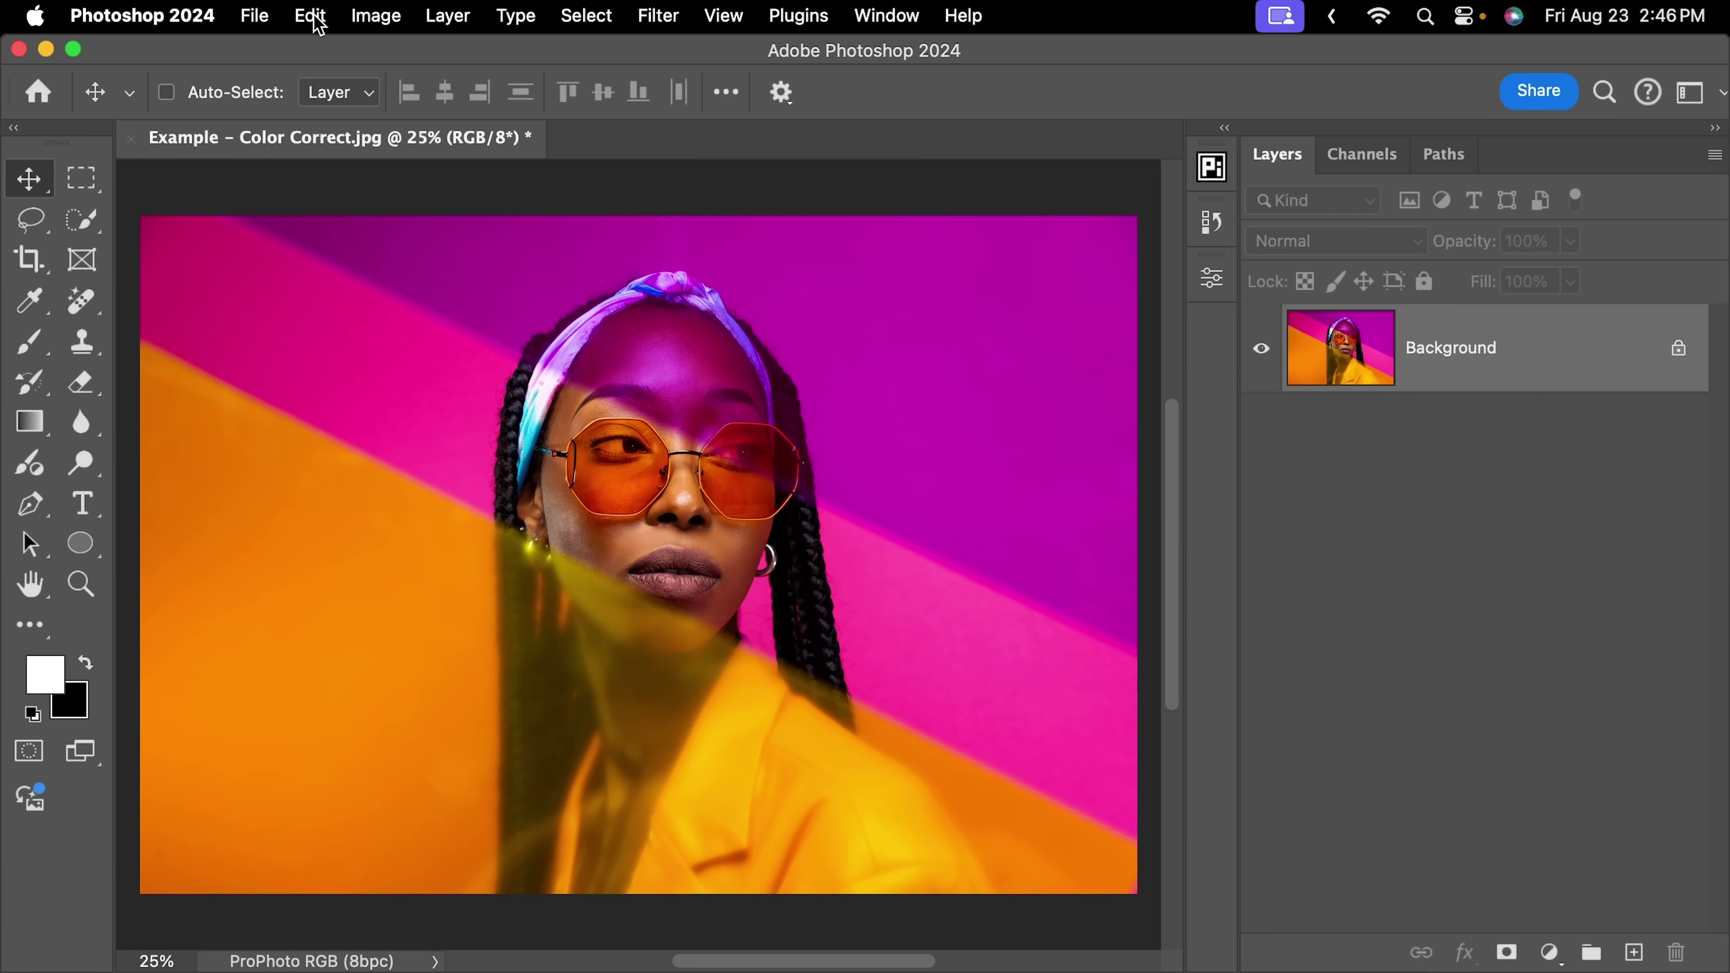
# Convert the photo to the sRGB IEC61966-2.1 profile.
pyautogui.click(311, 16)
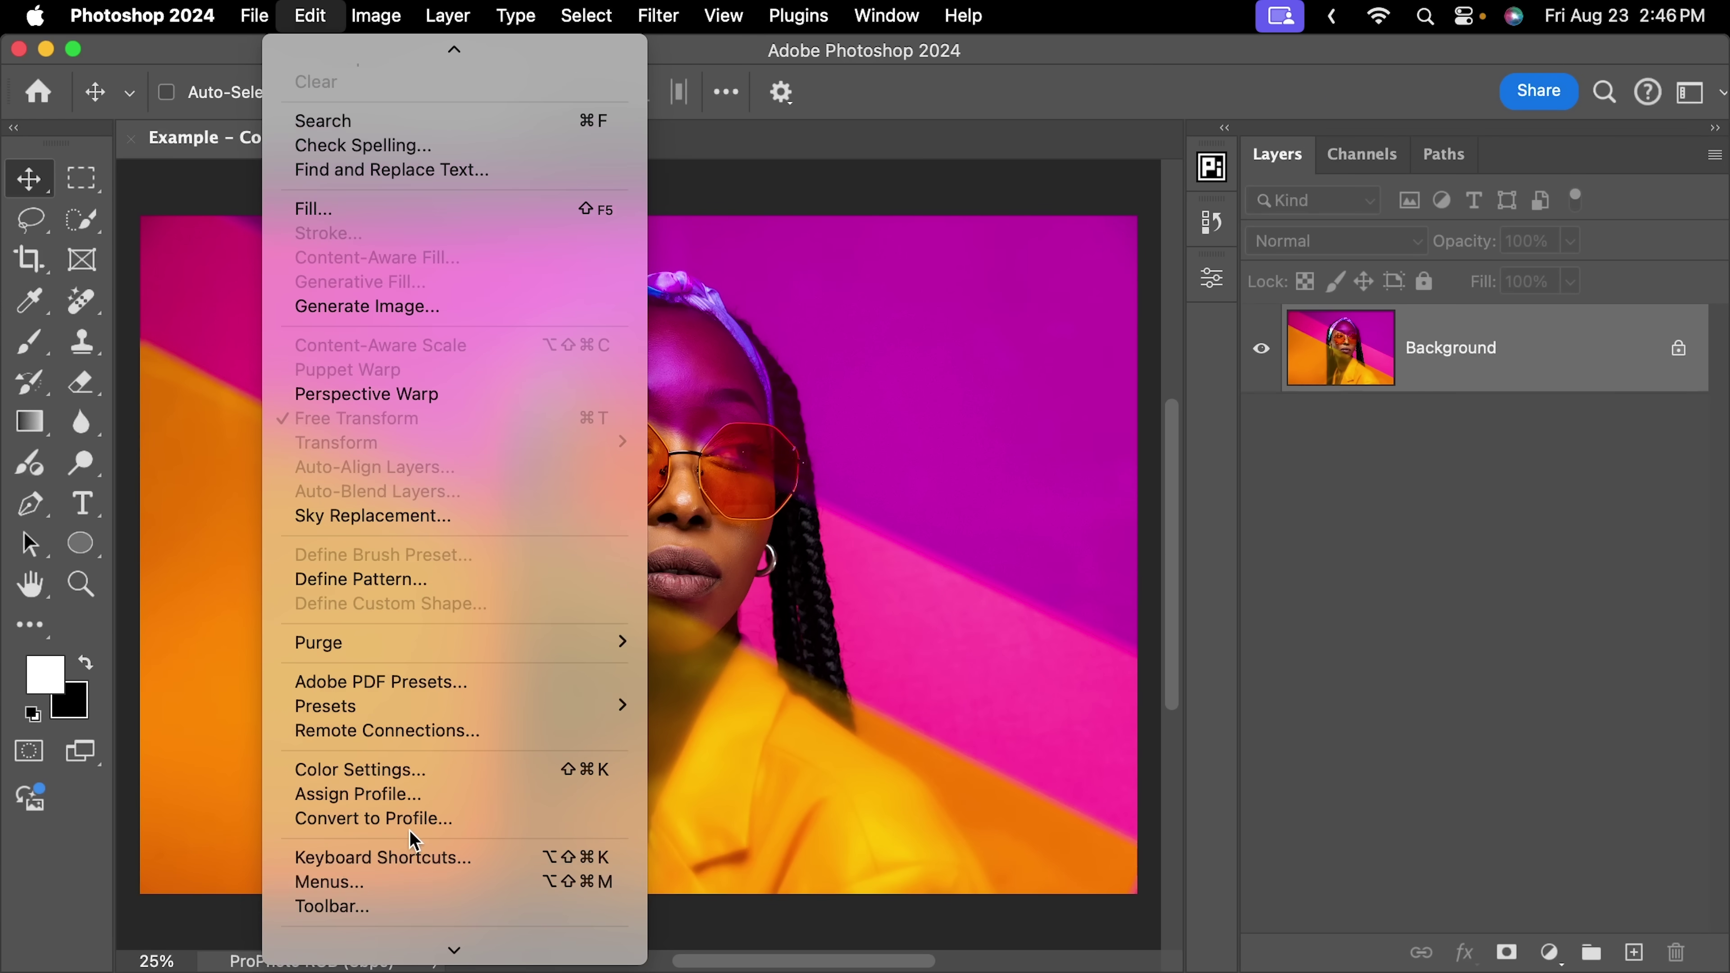
pyautogui.click(415, 819)
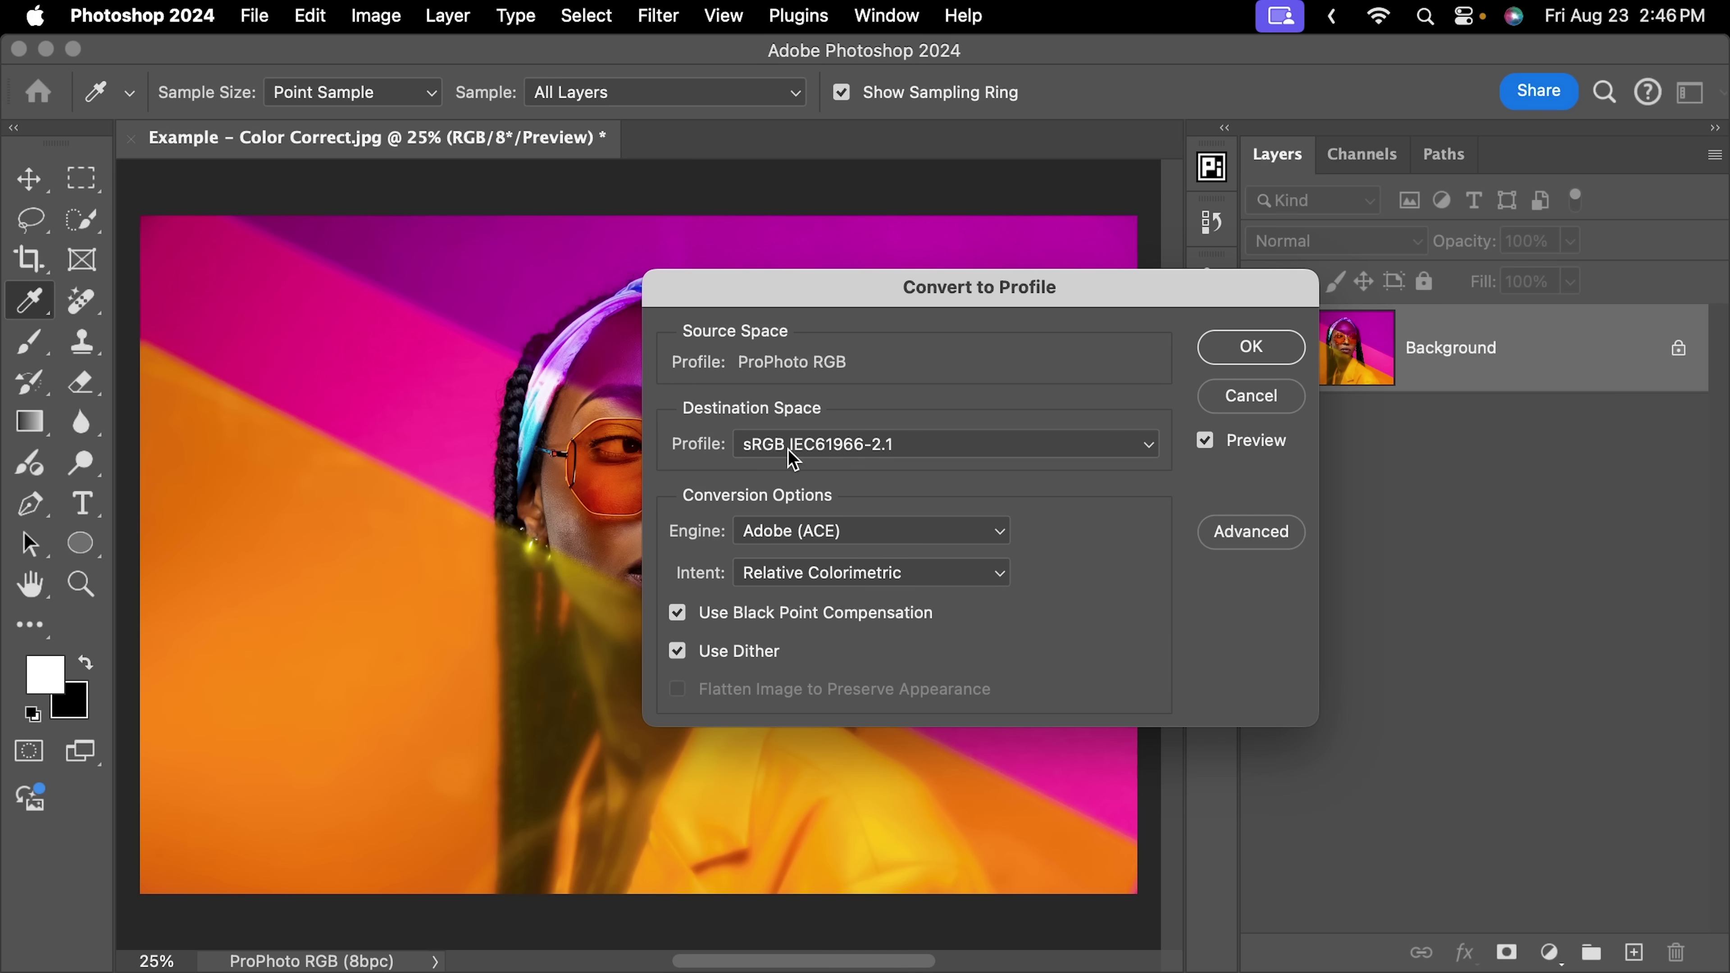
pyautogui.click(1258, 357)
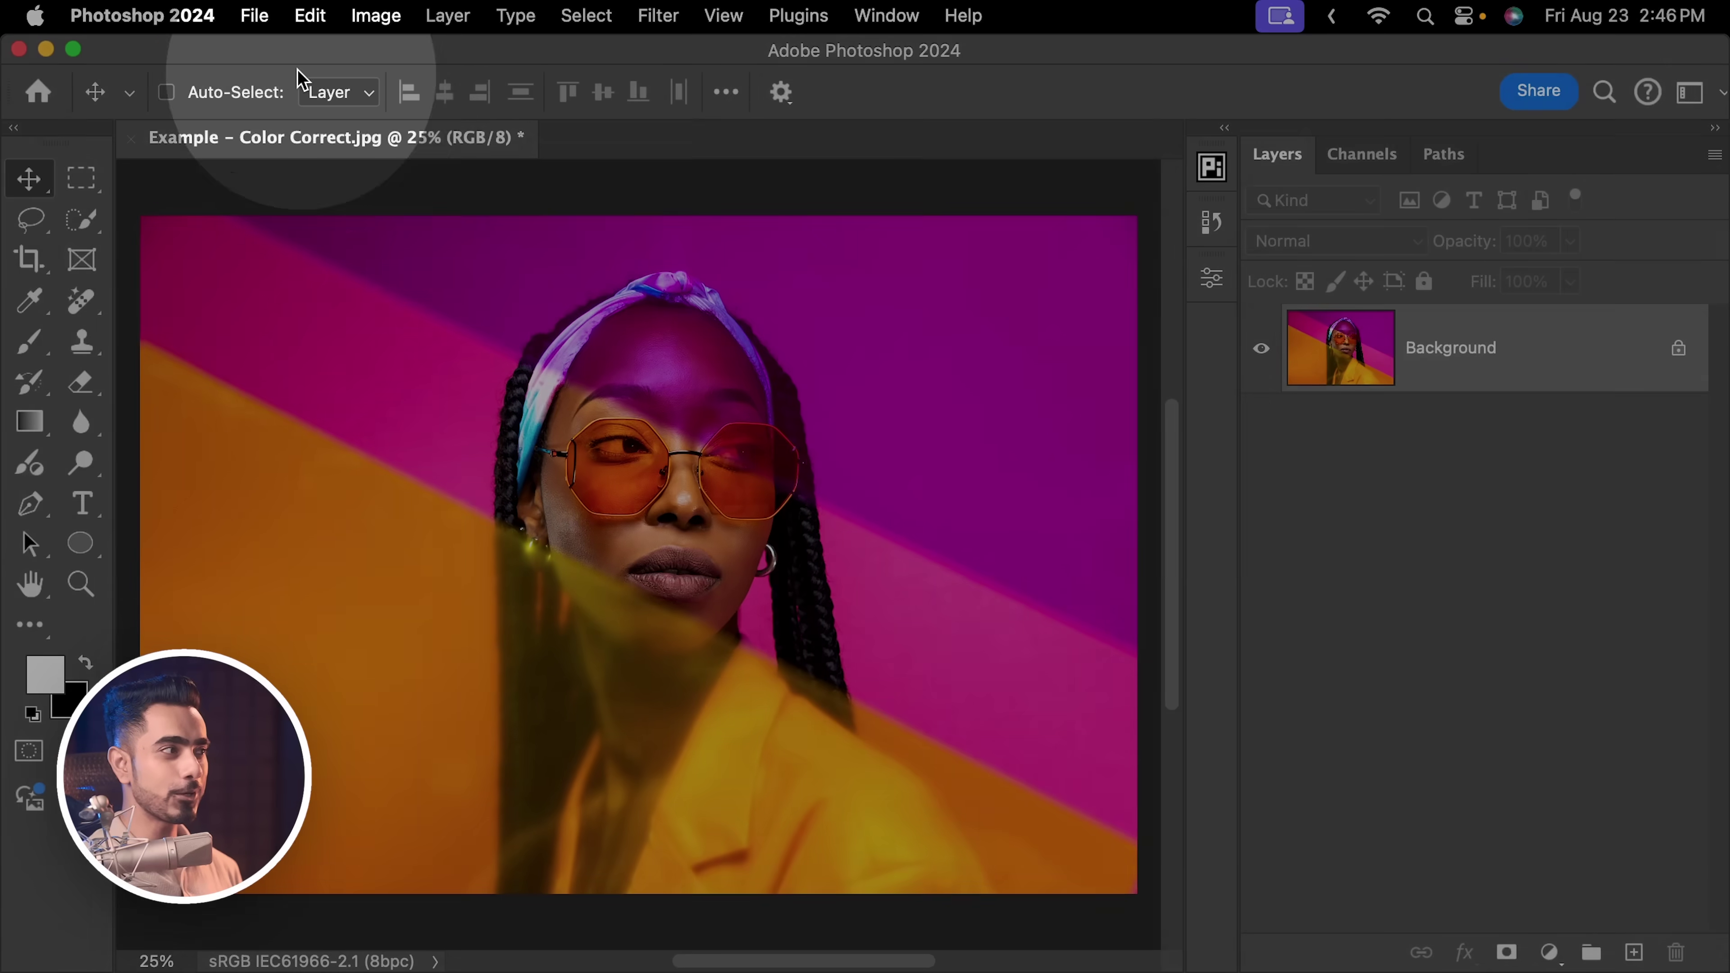
# Bring up the File > Export As settings for the photo.
pyautogui.click(254, 15)
pyautogui.moveTo(421, 447)
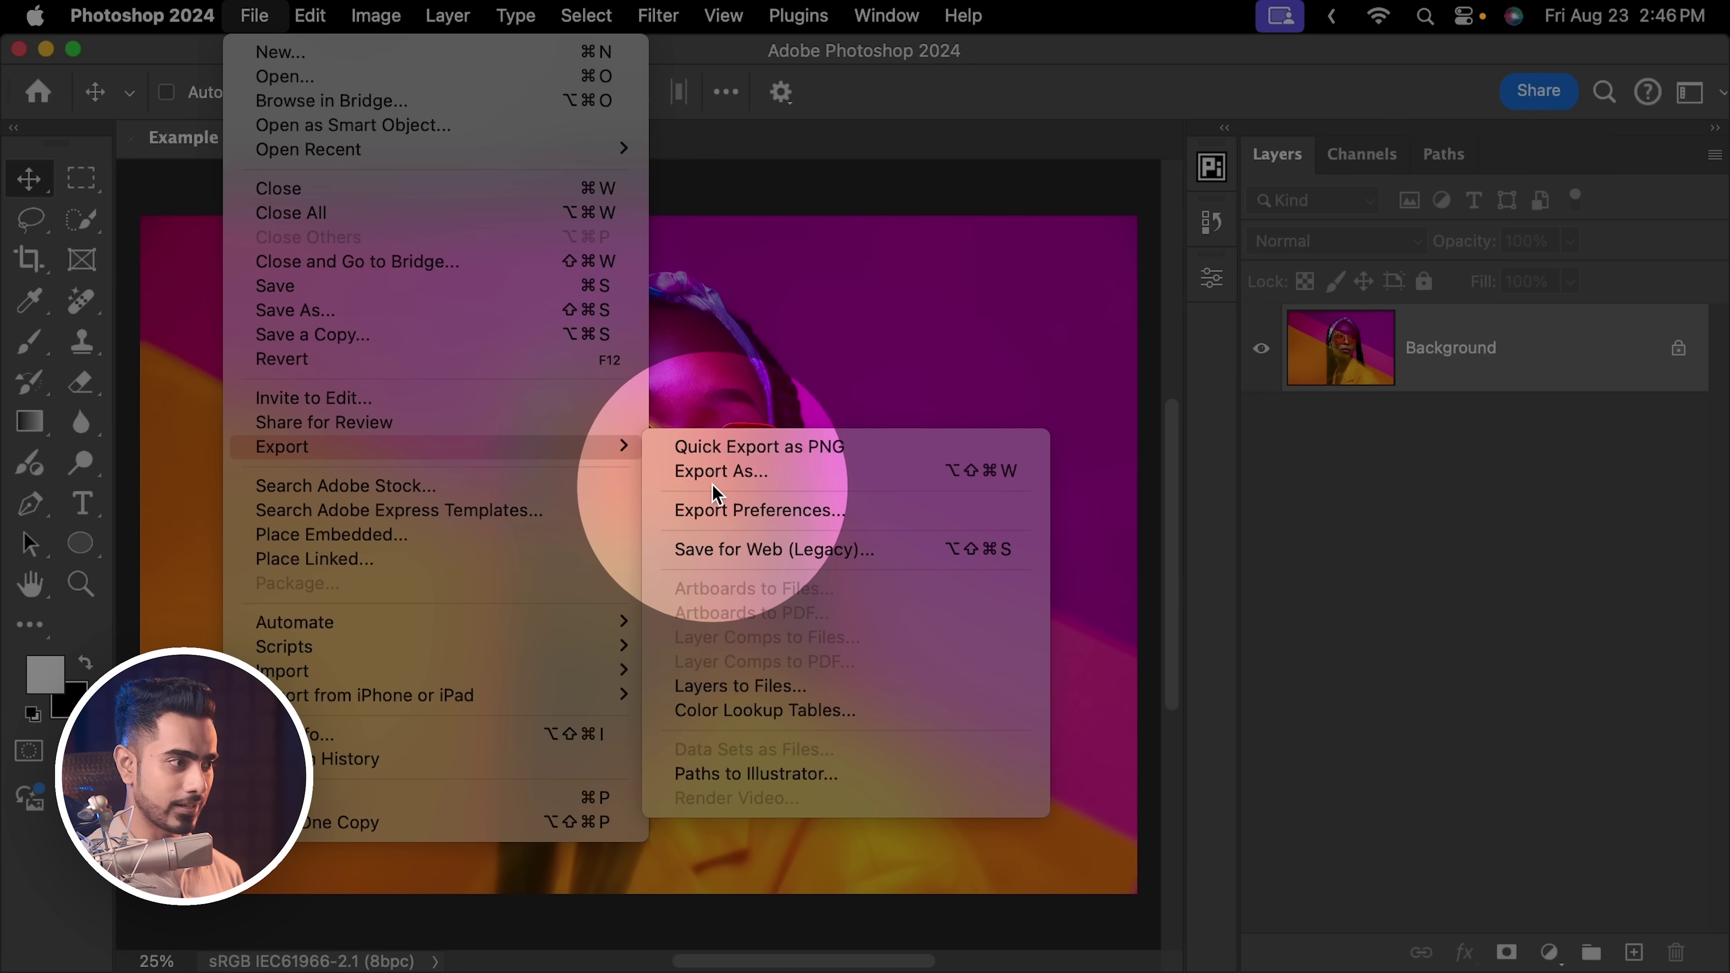
pyautogui.click(721, 472)
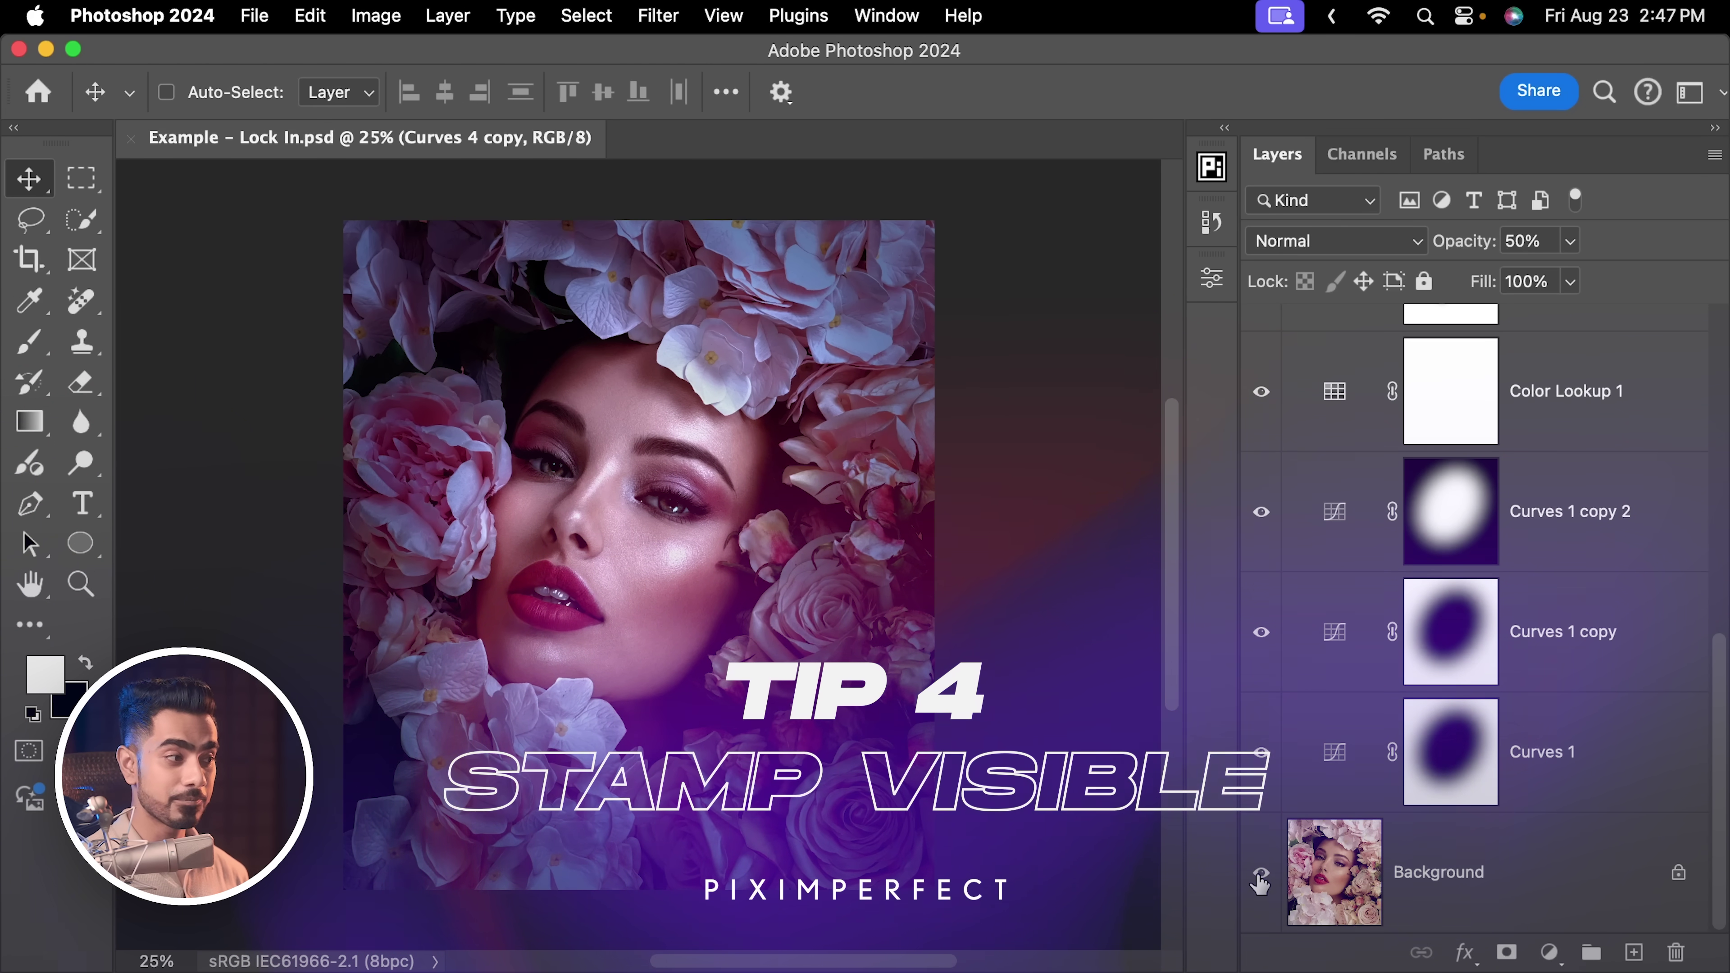
# Briefly view only the Background, then add a Curves layer with black point at 212.
pyautogui.keyDown('alt'); pyautogui.click(1261, 871); pyautogui.keyUp('alt')
pyautogui.keyDown('alt'); pyautogui.click(1263, 876); pyautogui.keyUp('alt')
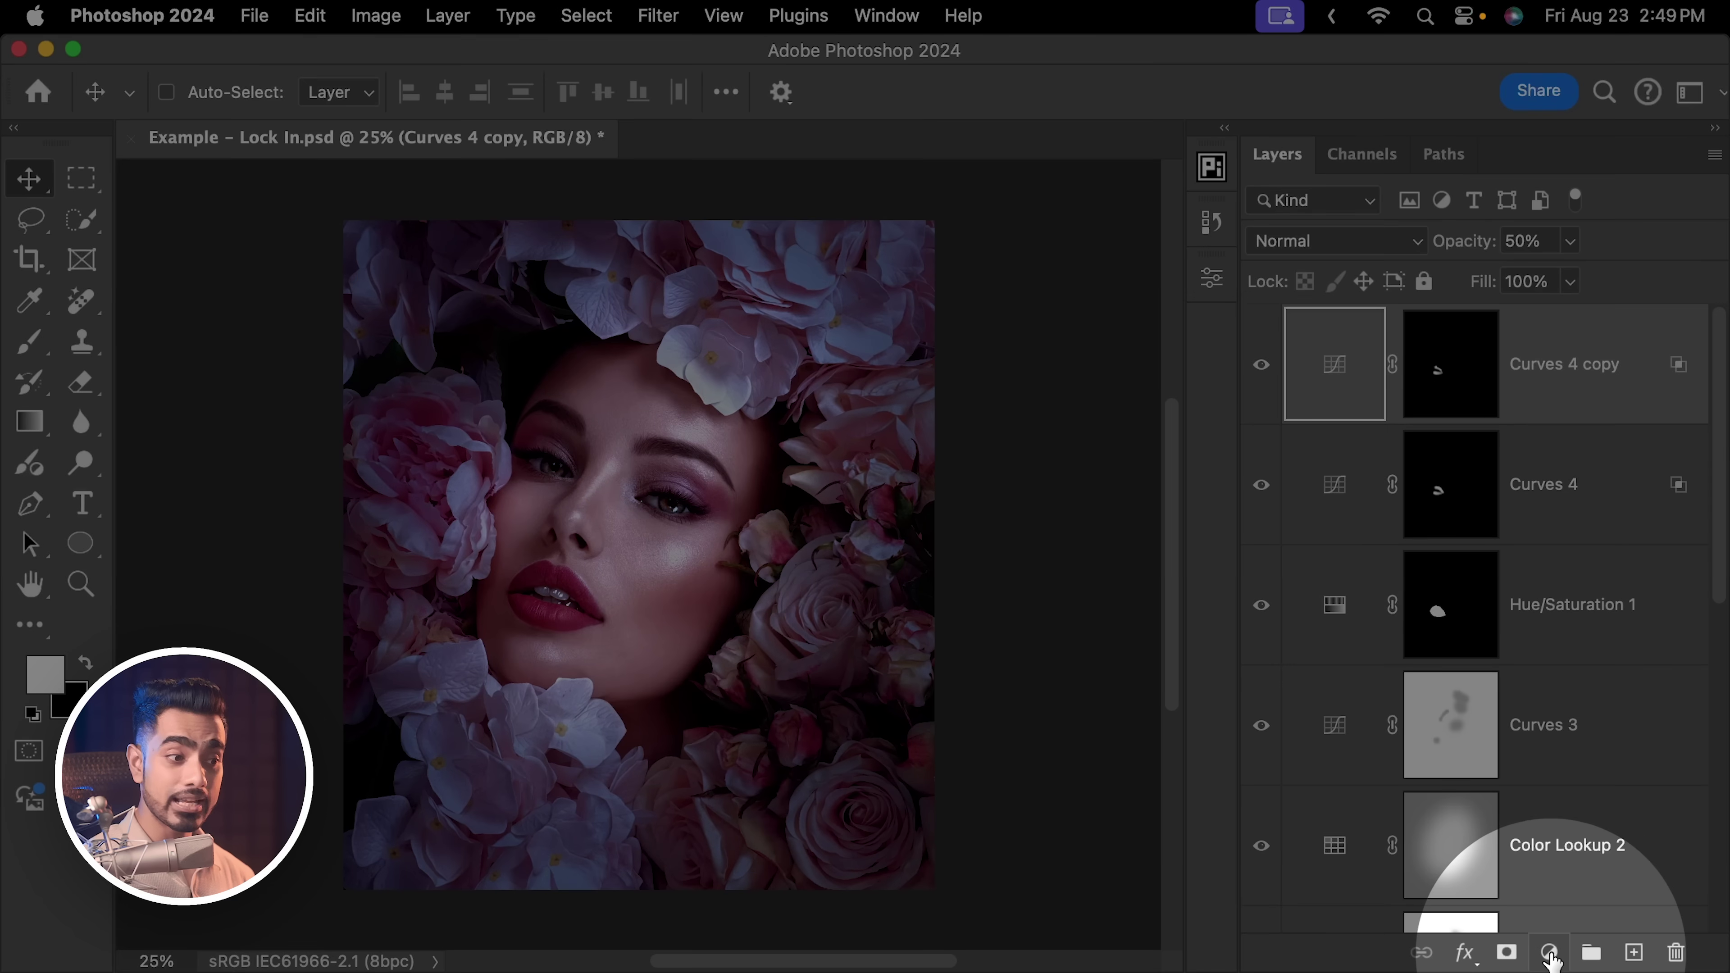
pyautogui.click(1549, 952)
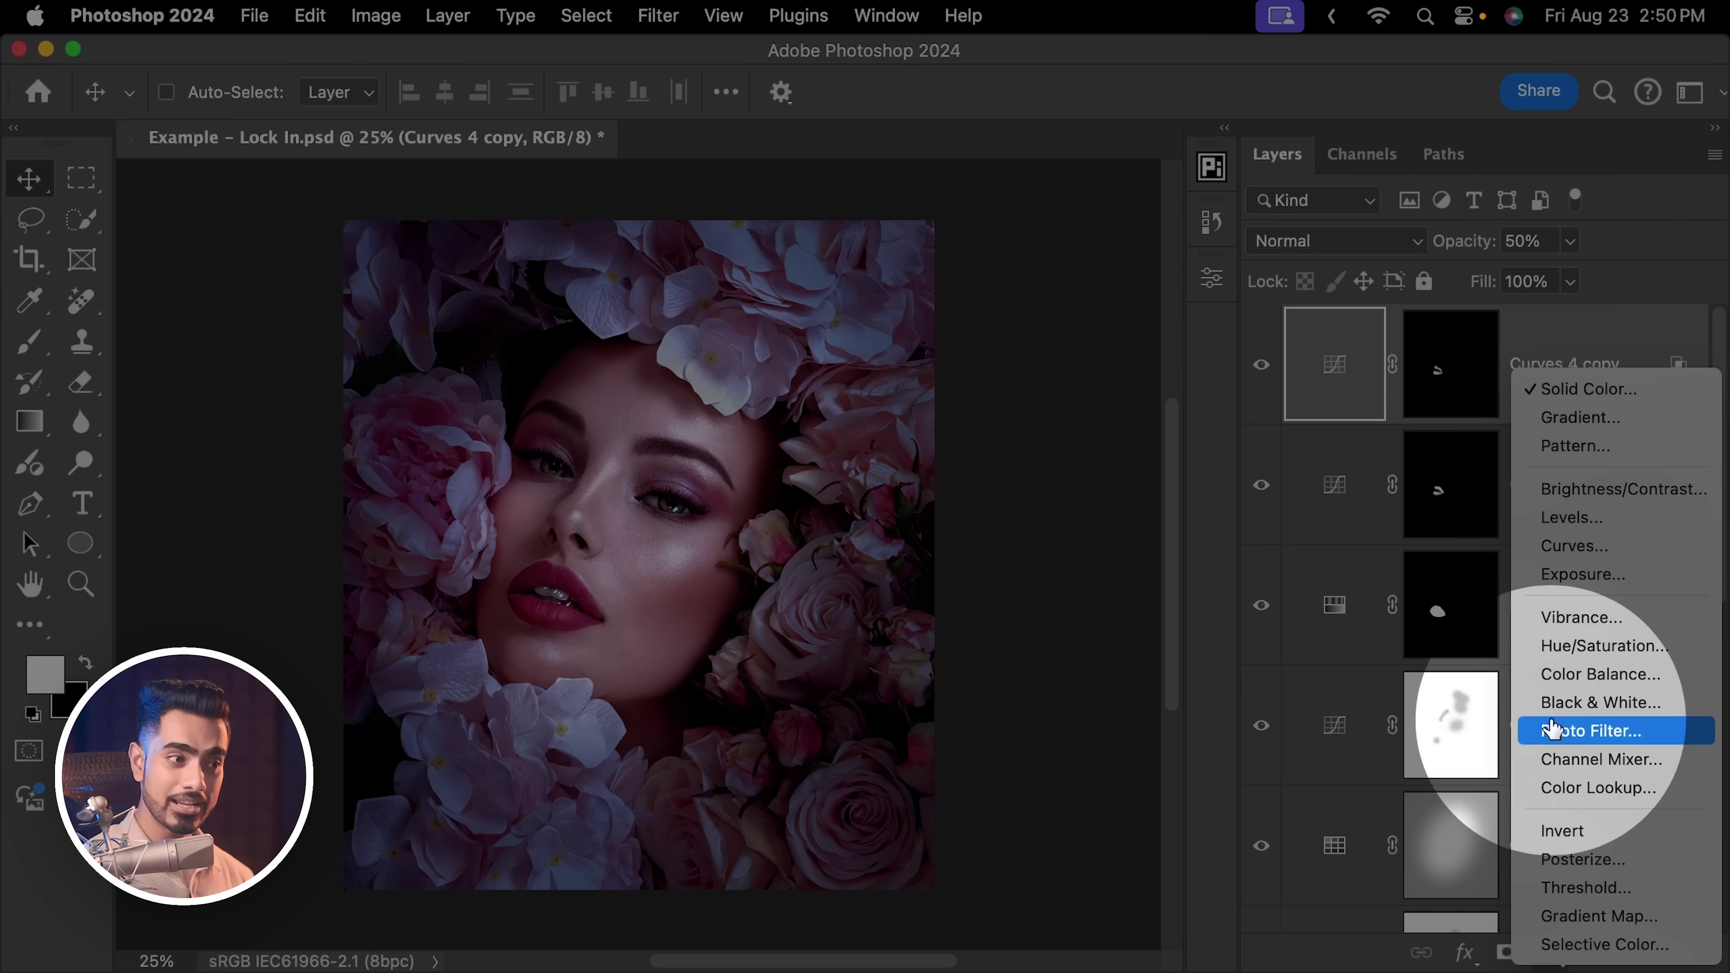
pyautogui.click(1587, 548)
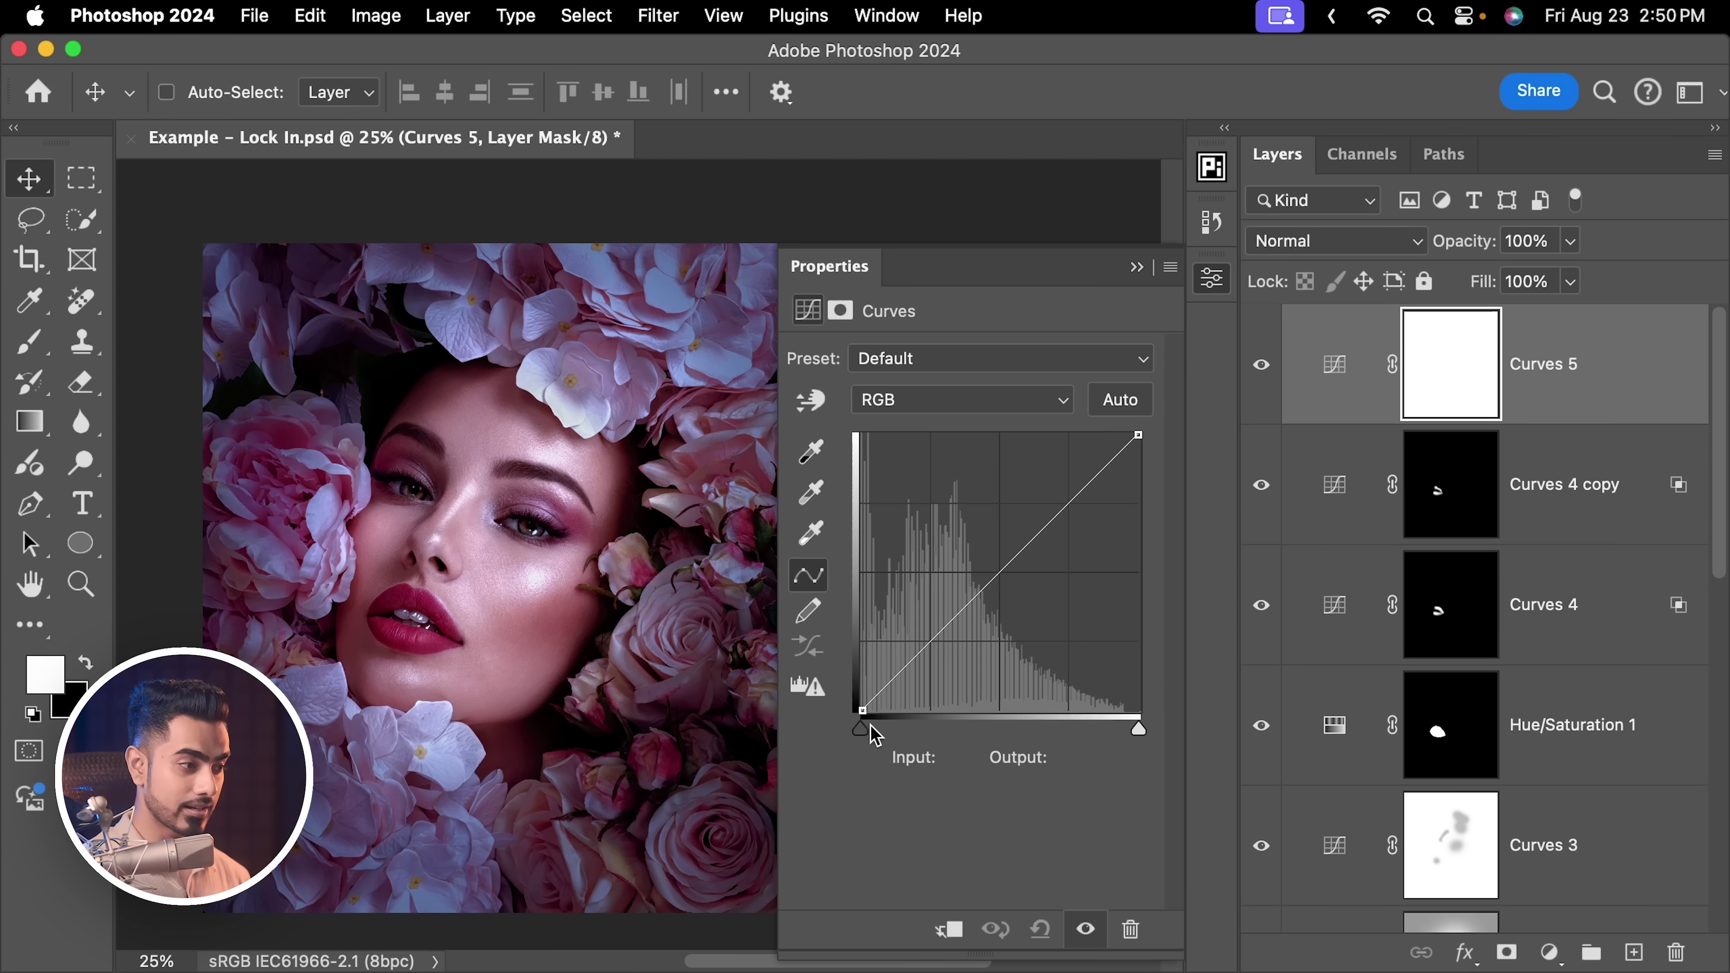
pyautogui.moveTo(872, 728); pyautogui.dragTo(1094, 731)
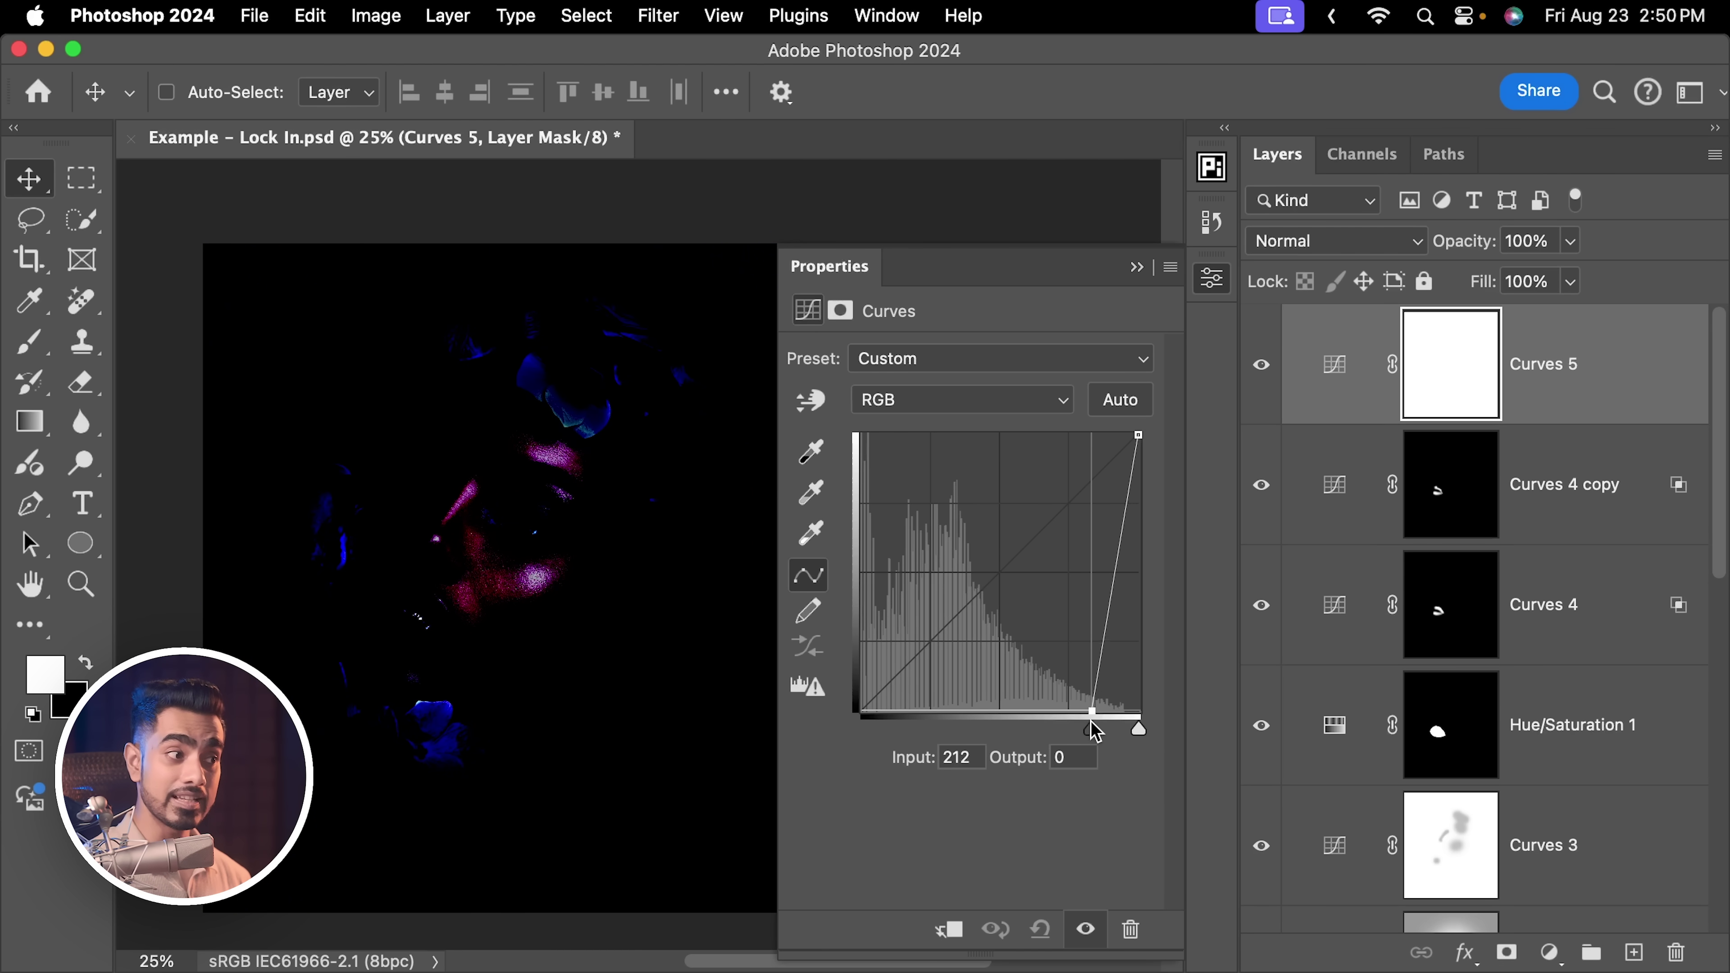
pyautogui.click(1137, 267)
# Stamp all visible layers into a merged Layer 1, then delete that Layer 1.
pyautogui.press('super+minus')
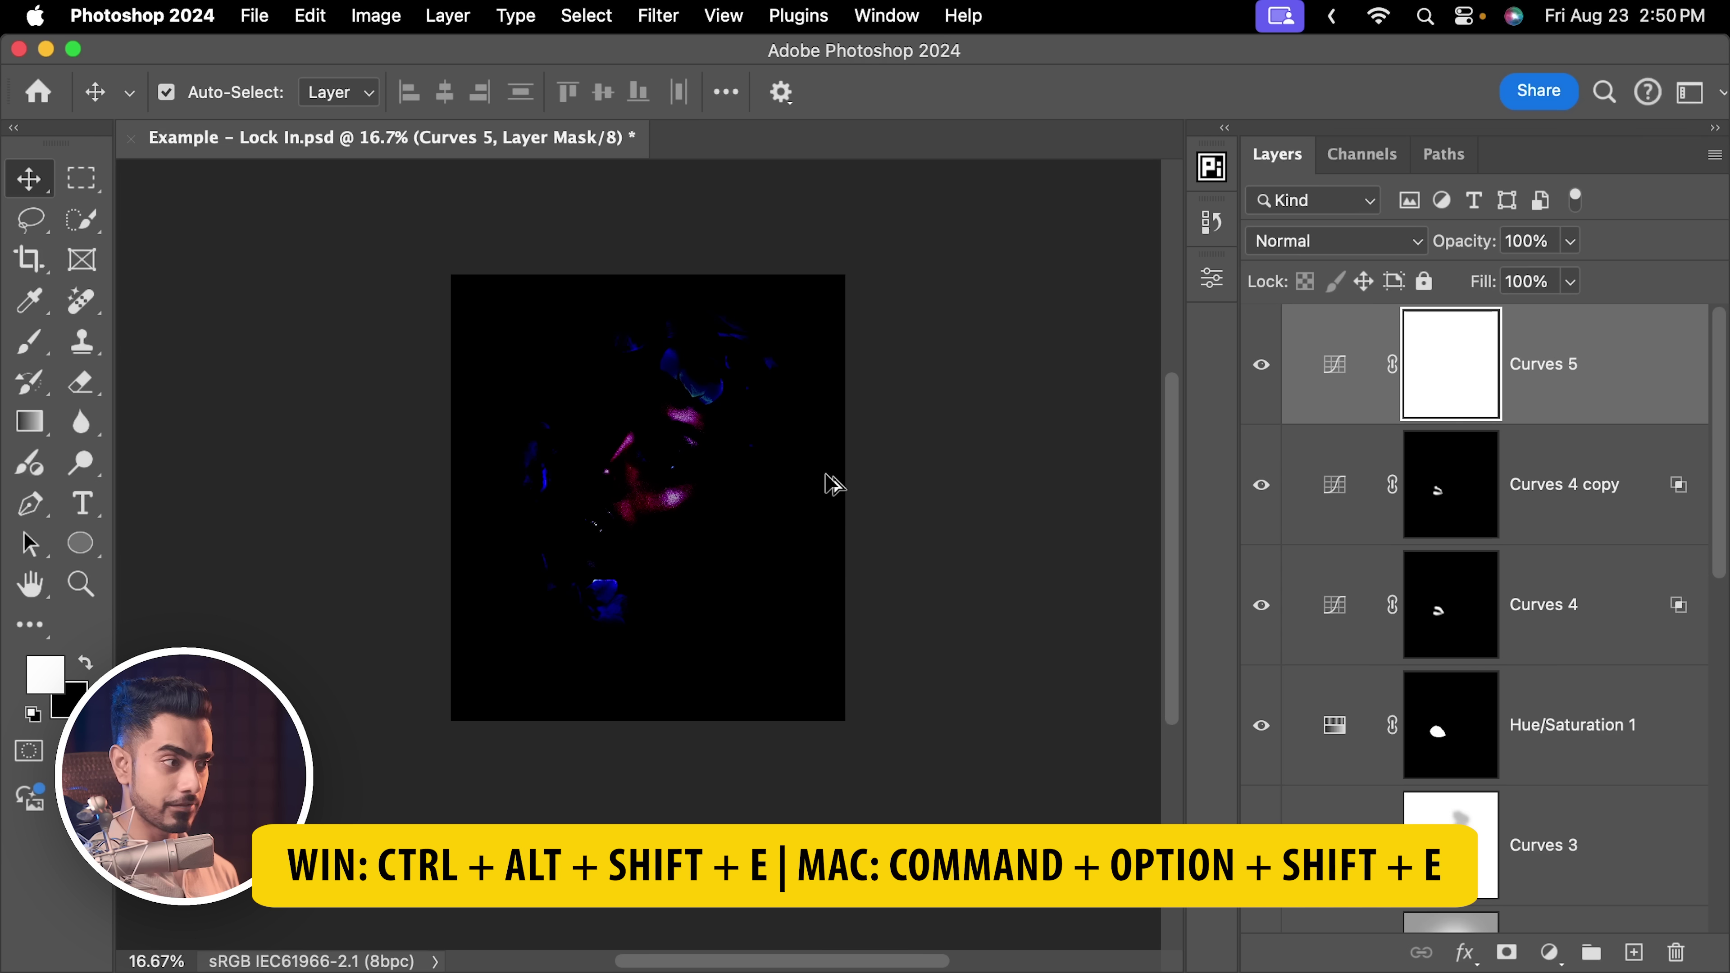
pyautogui.press('super+alt+shift+e')
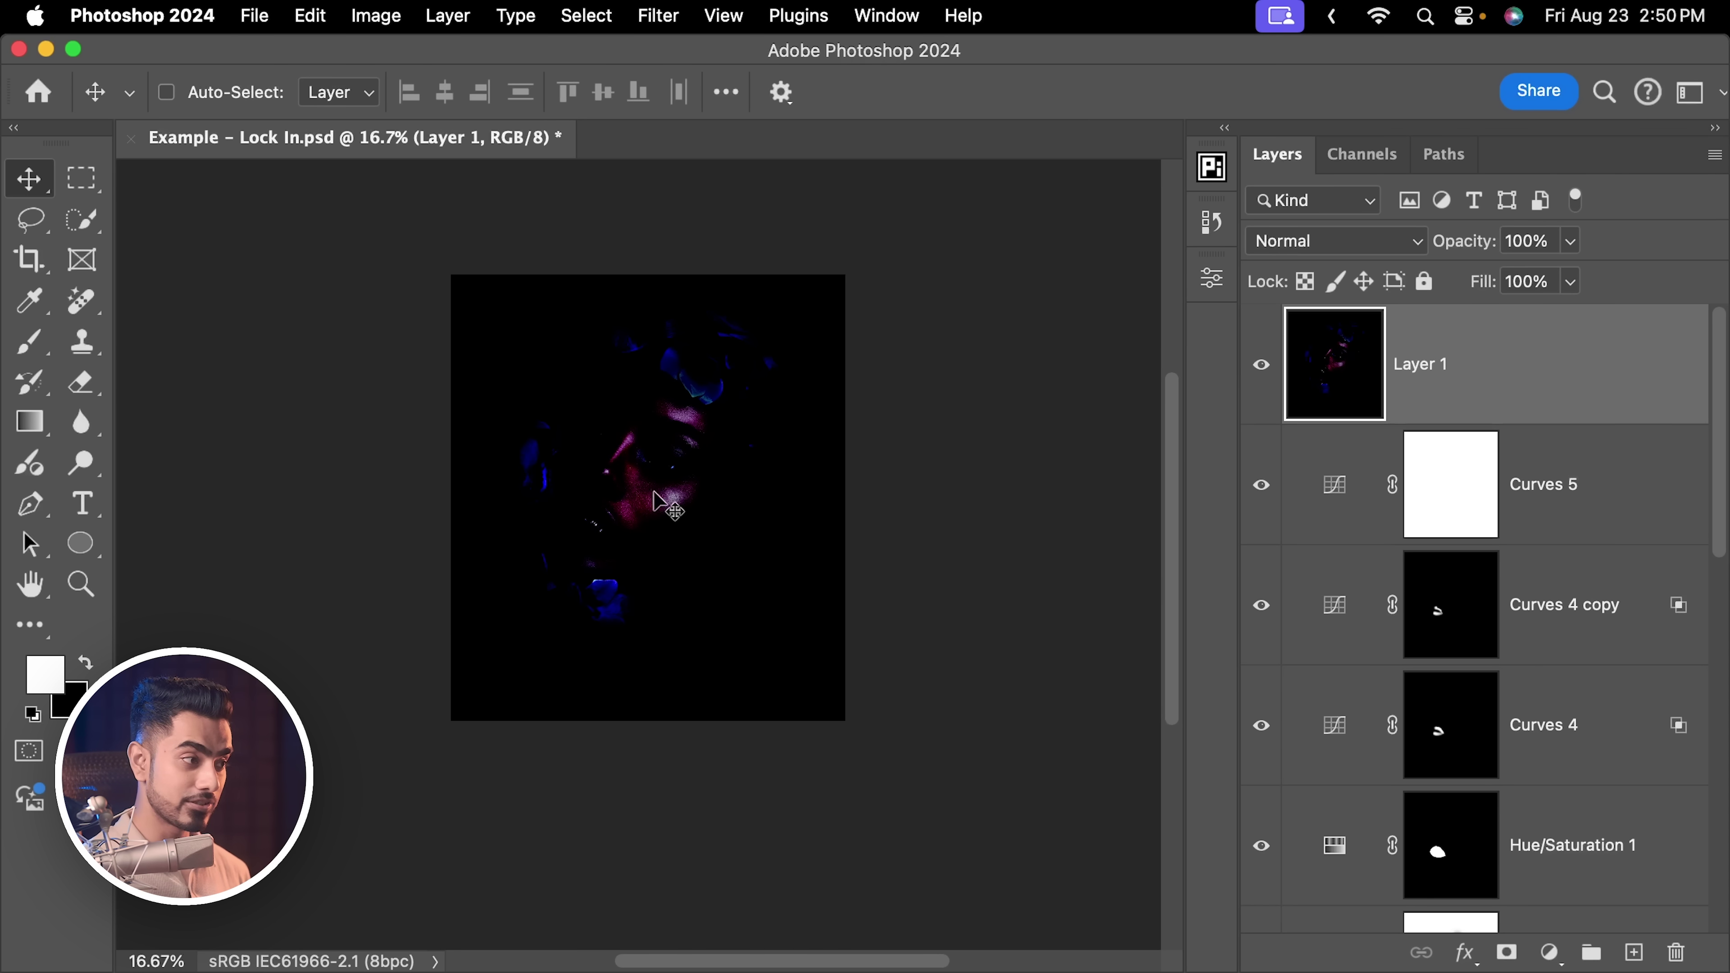
pyautogui.scroll(10, 664, 490)
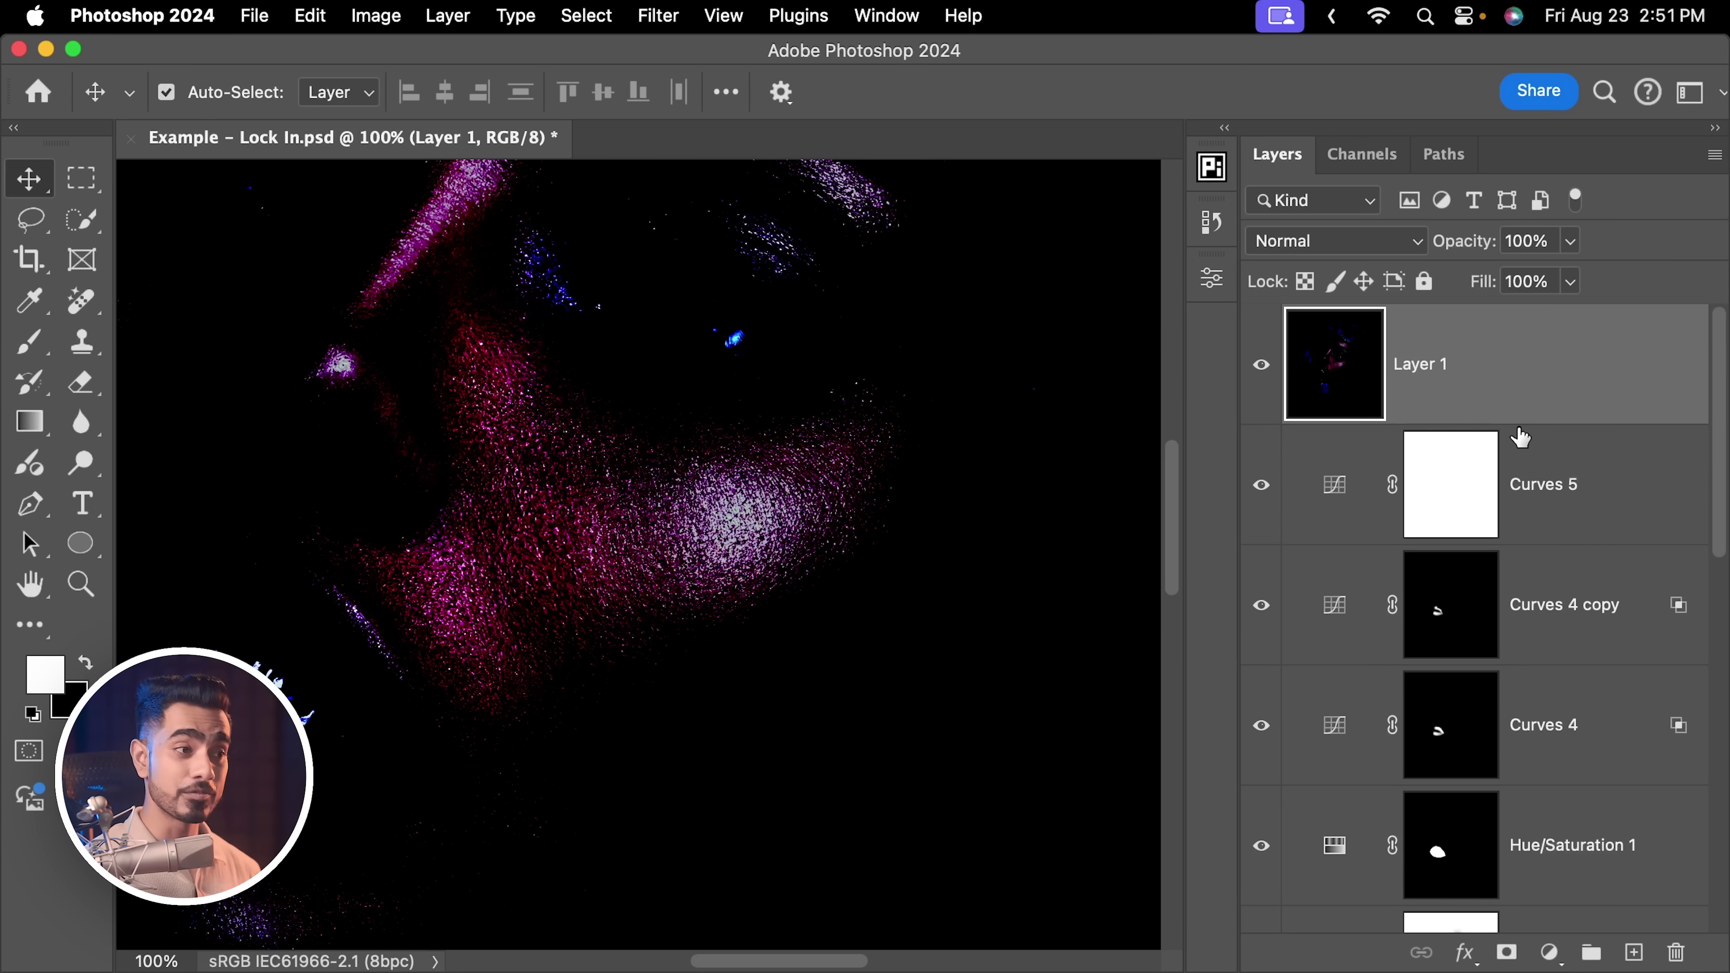
pyautogui.press('super+0')
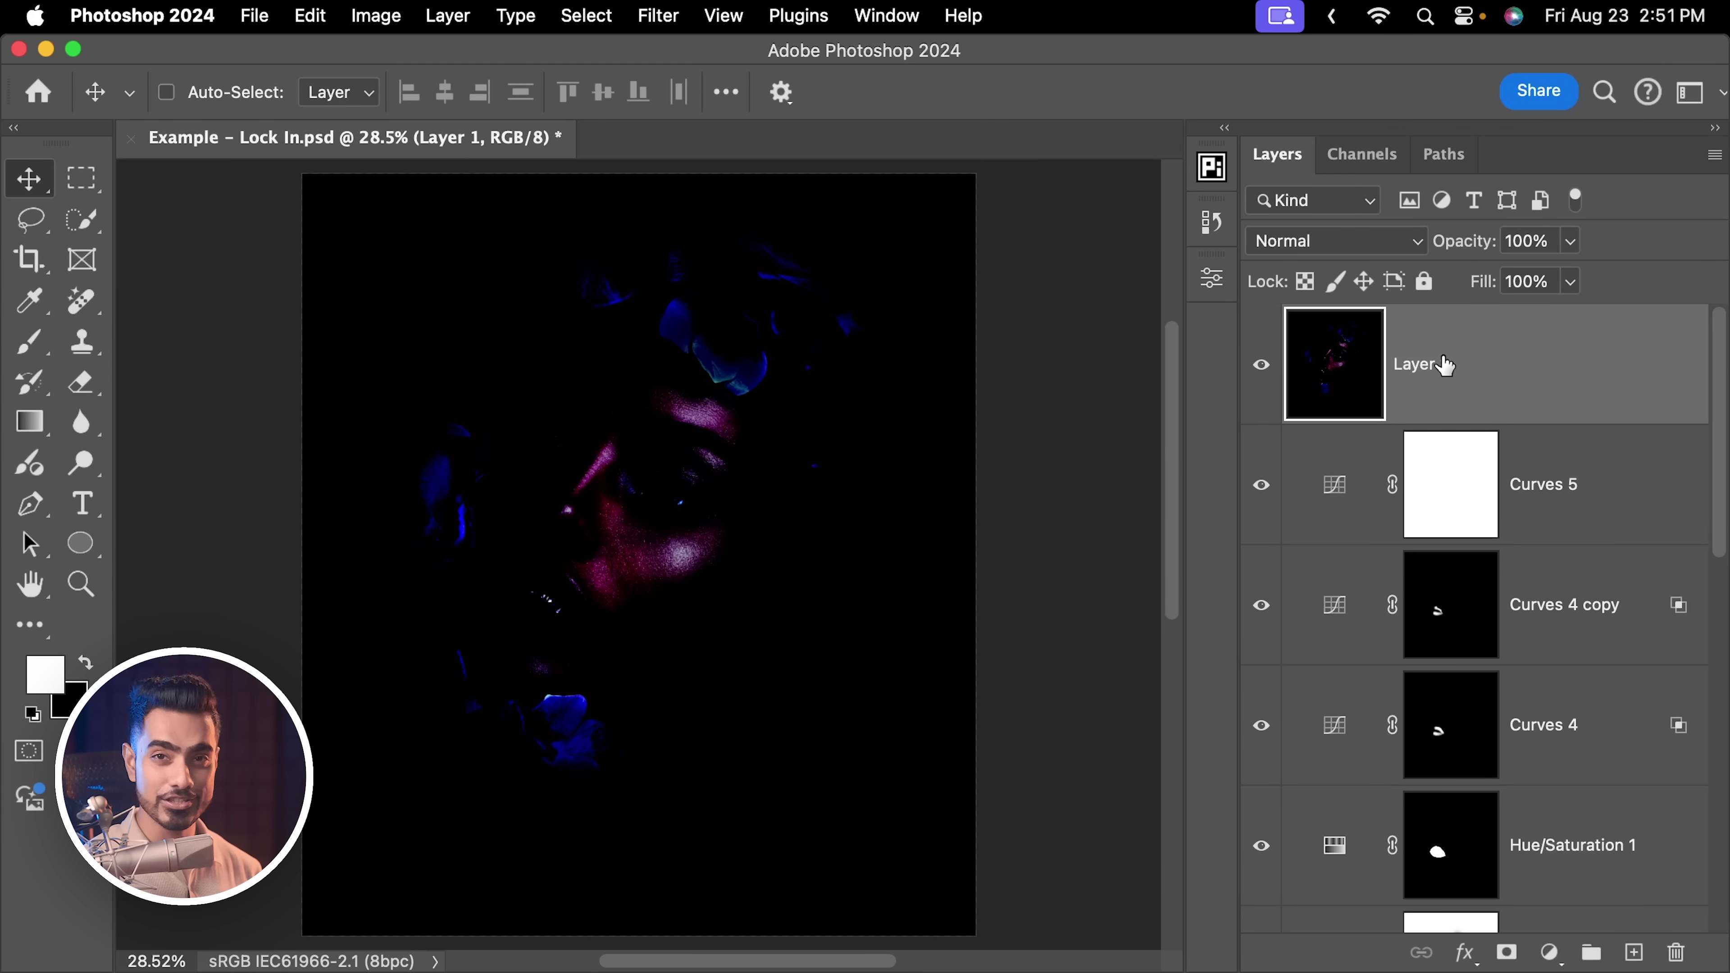
pyautogui.moveTo(1573, 375); pyautogui.dragTo(1676, 952)
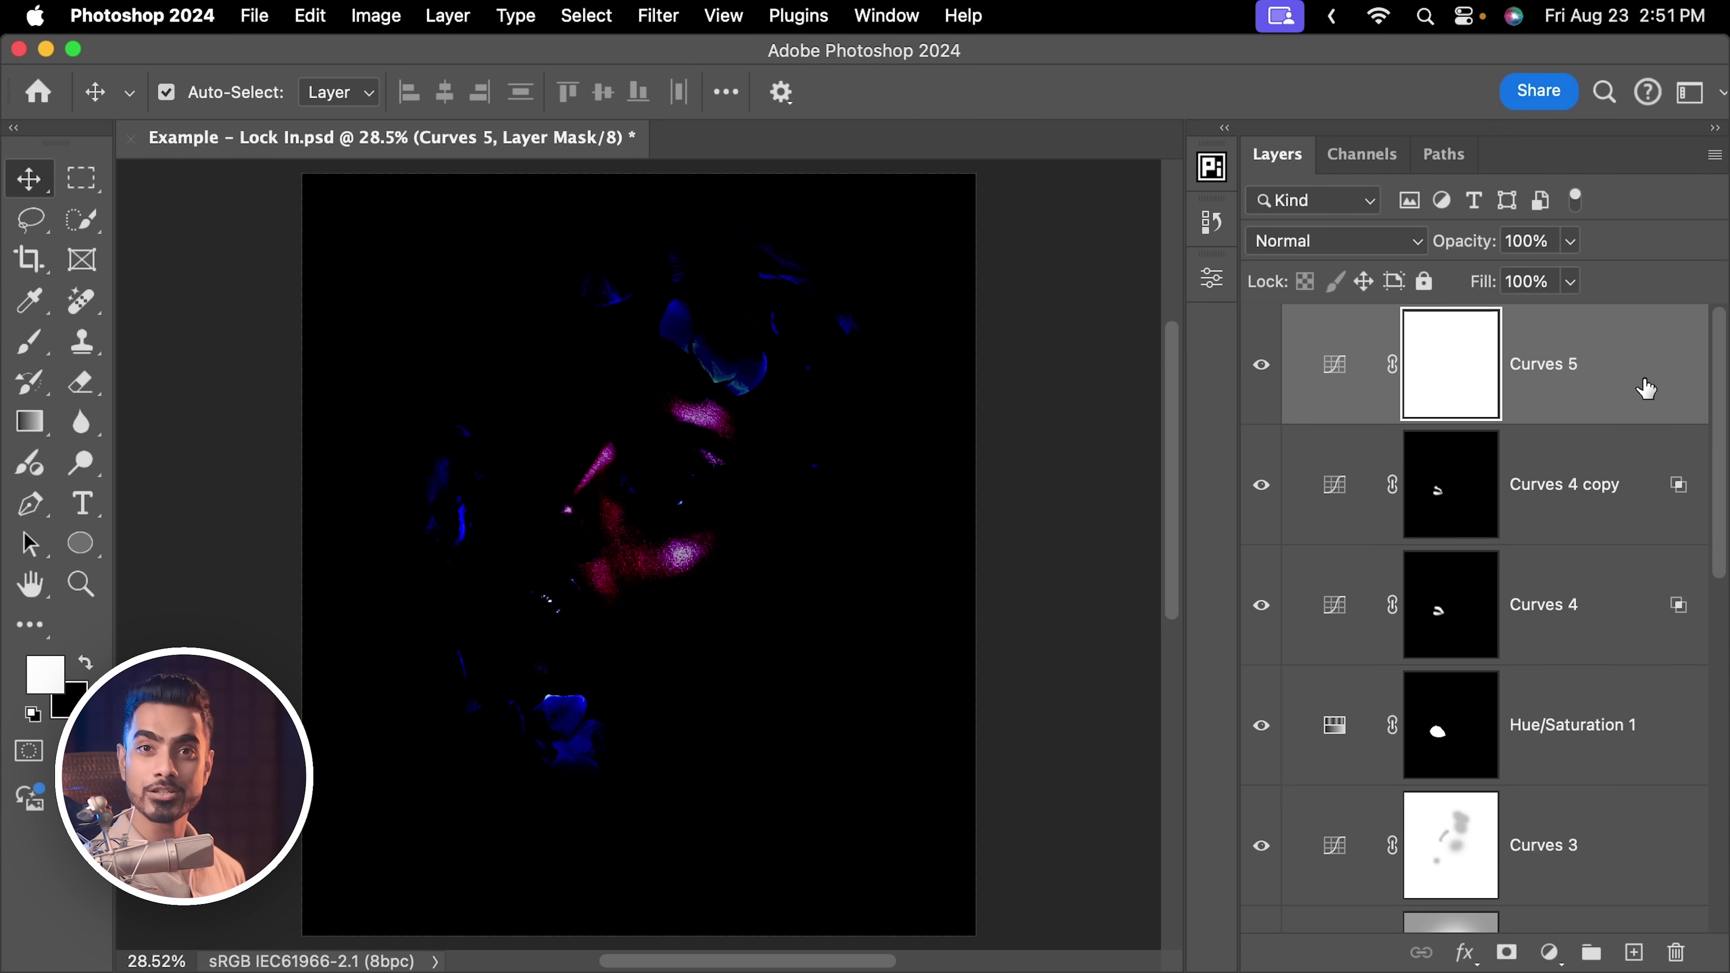
# Stamp all visible layers into a new merged layer again.
pyautogui.press('super+alt+shift+e')
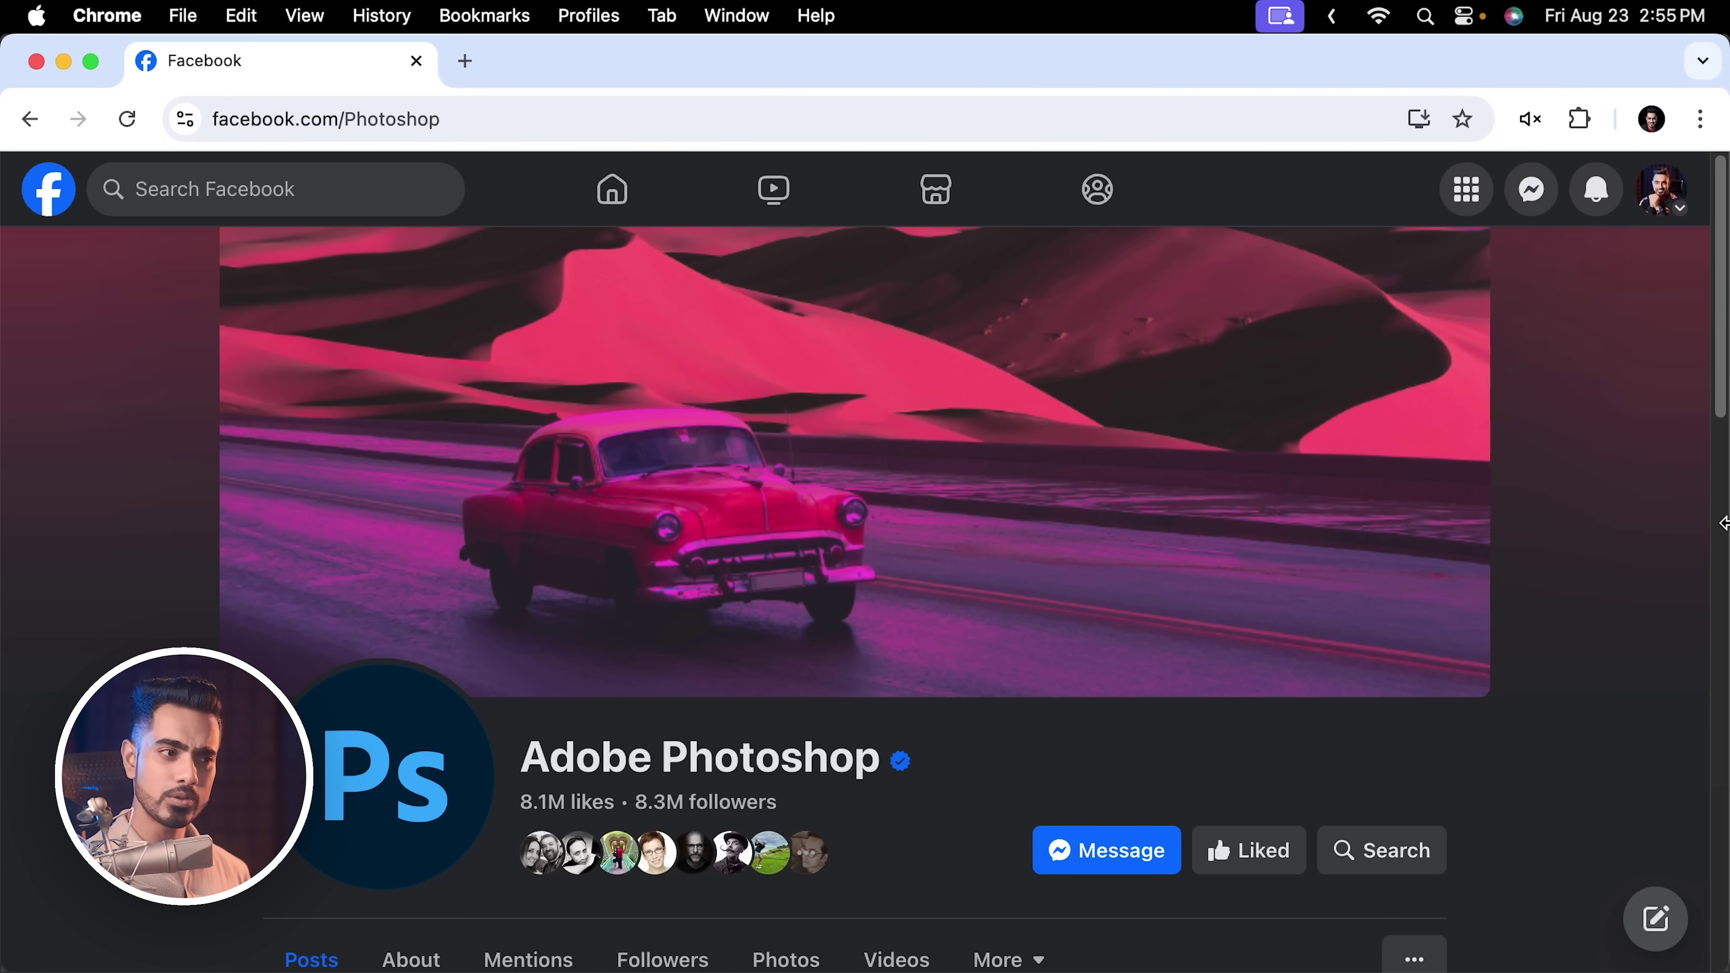
# Narrow the Chrome window to reveal the Thumbnail – Remove Cage document in Photoshop.
pyautogui.moveTo(1723, 523); pyautogui.dragTo(1189, 549)
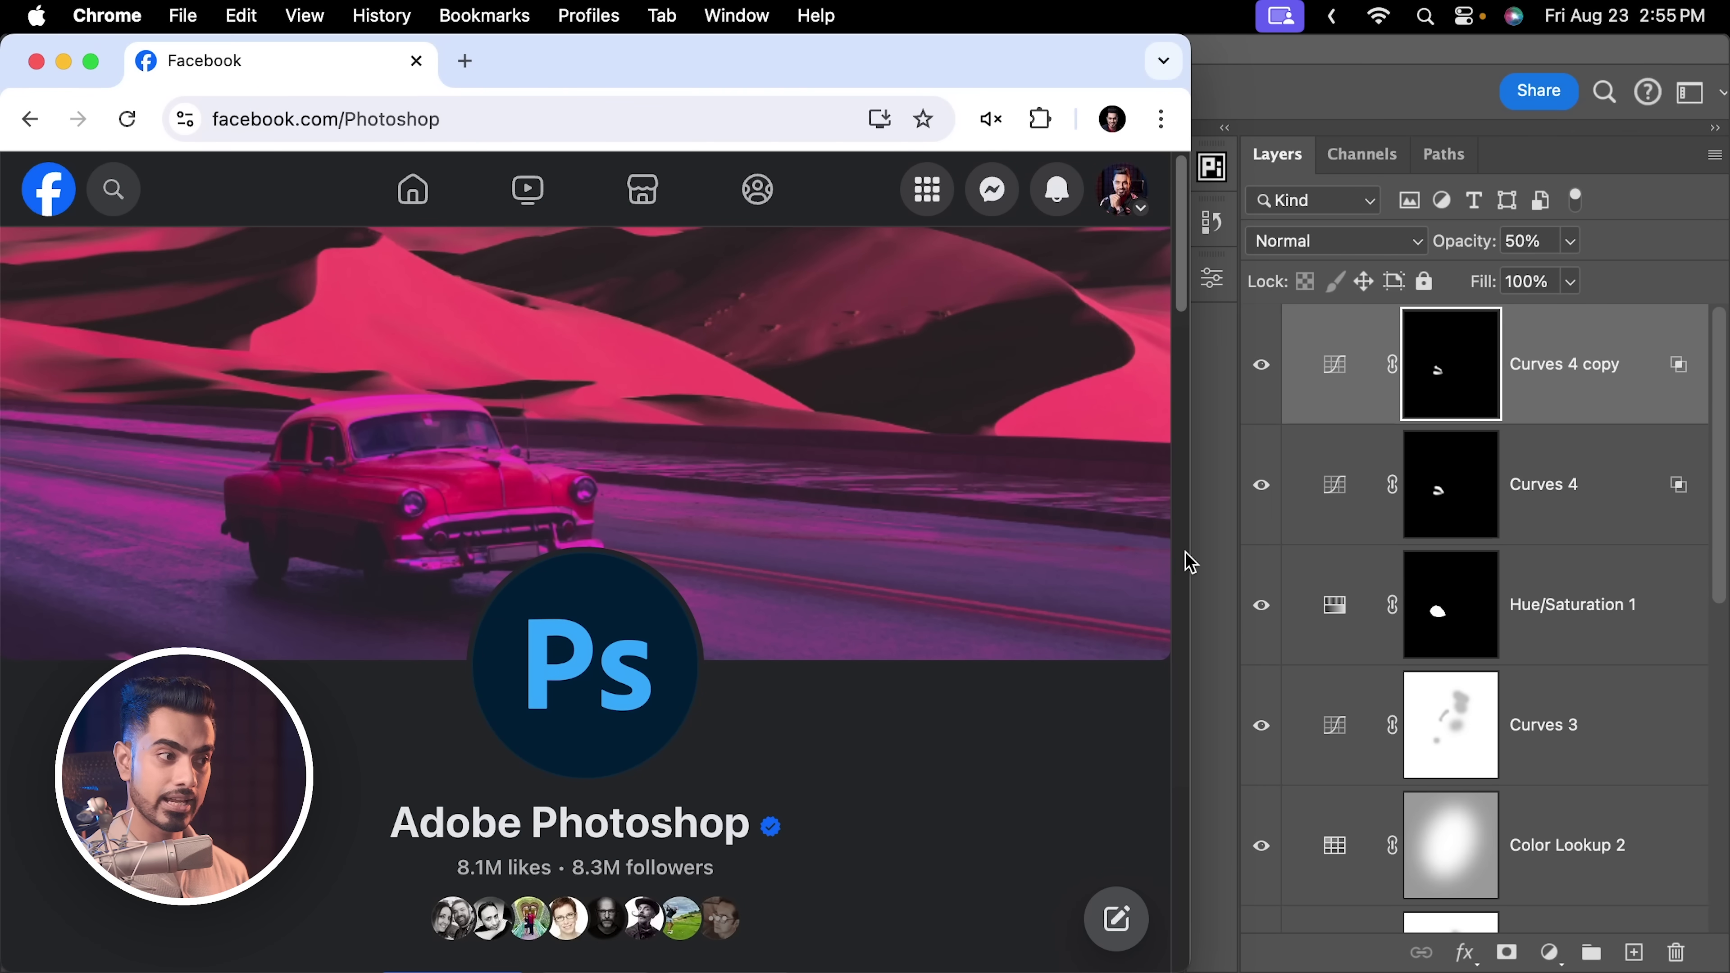
pyautogui.moveTo(1185, 554); pyautogui.dragTo(703, 526)
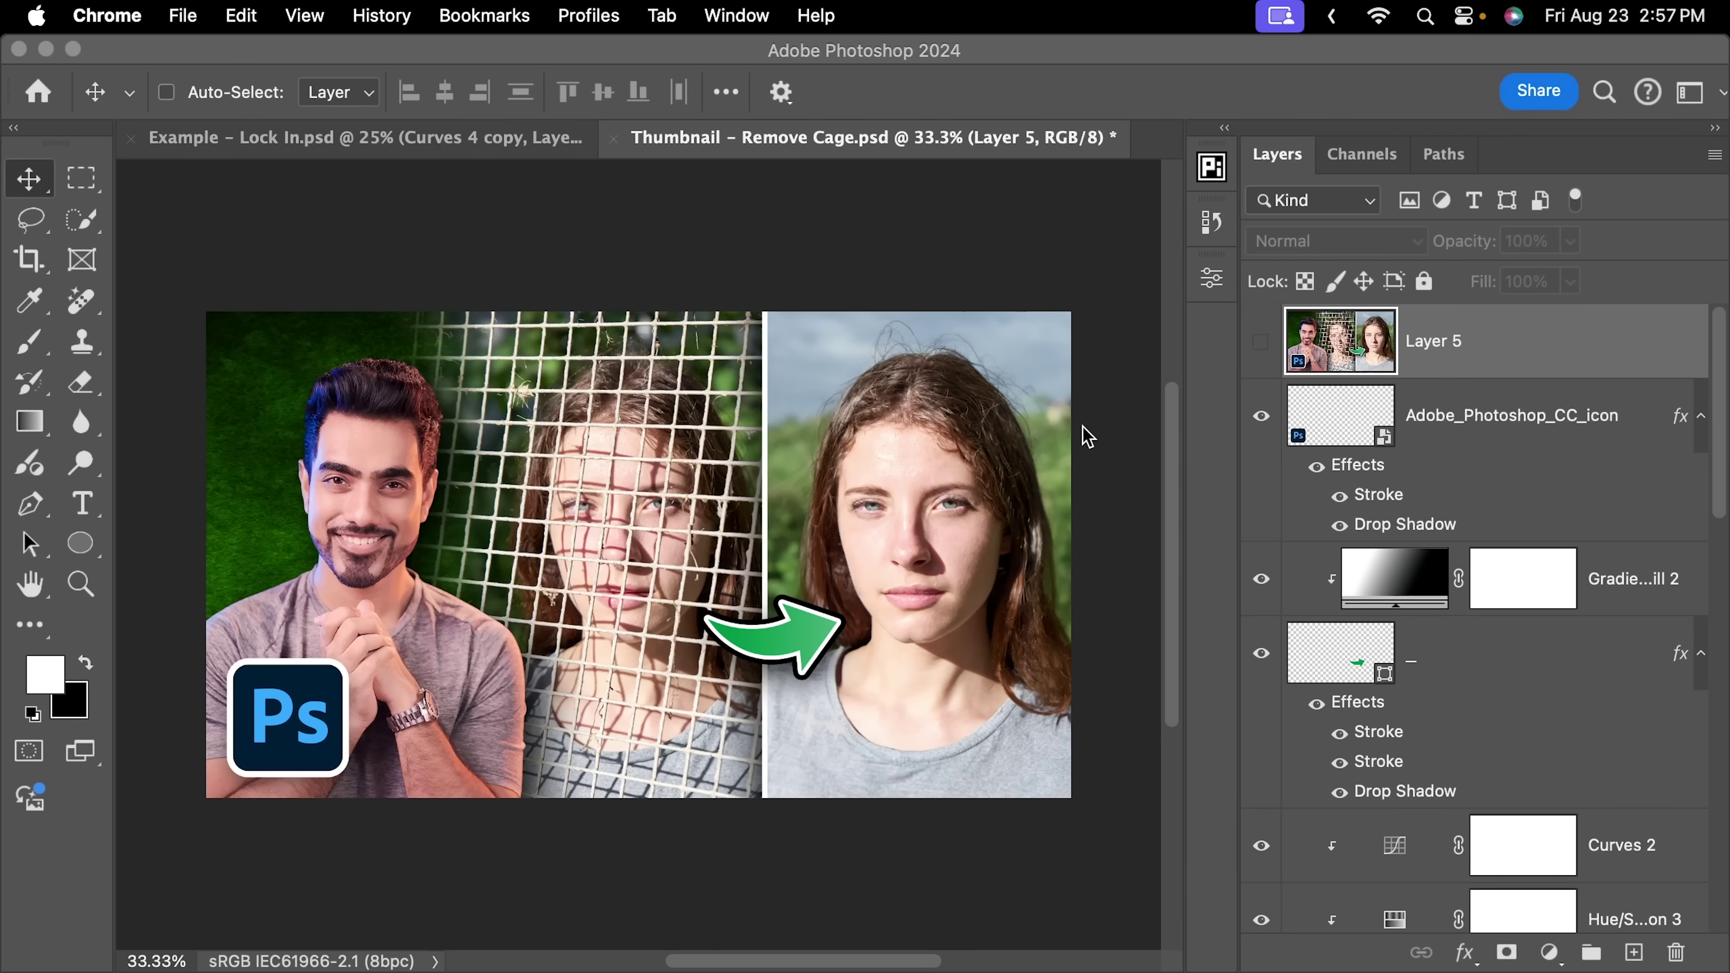
# Move the Ps logo layer onto the woman's photo's bottom-right corner and shrink it slightly.
pyautogui.click(1317, 434)
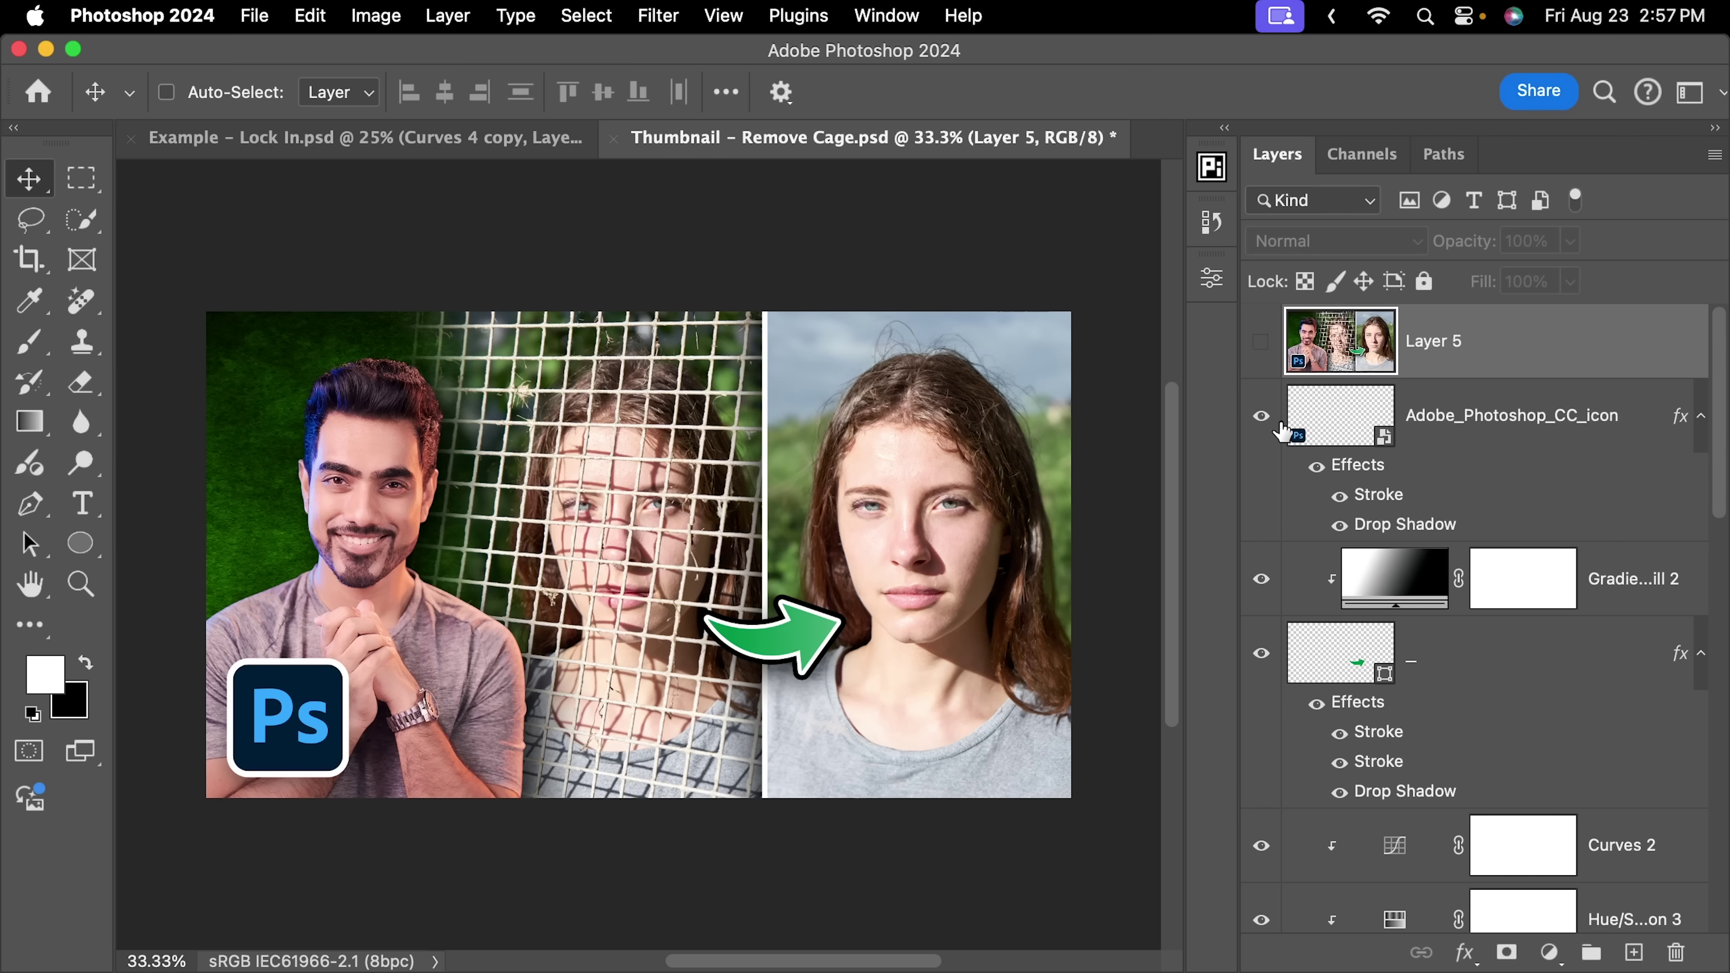
pyautogui.click(1345, 431)
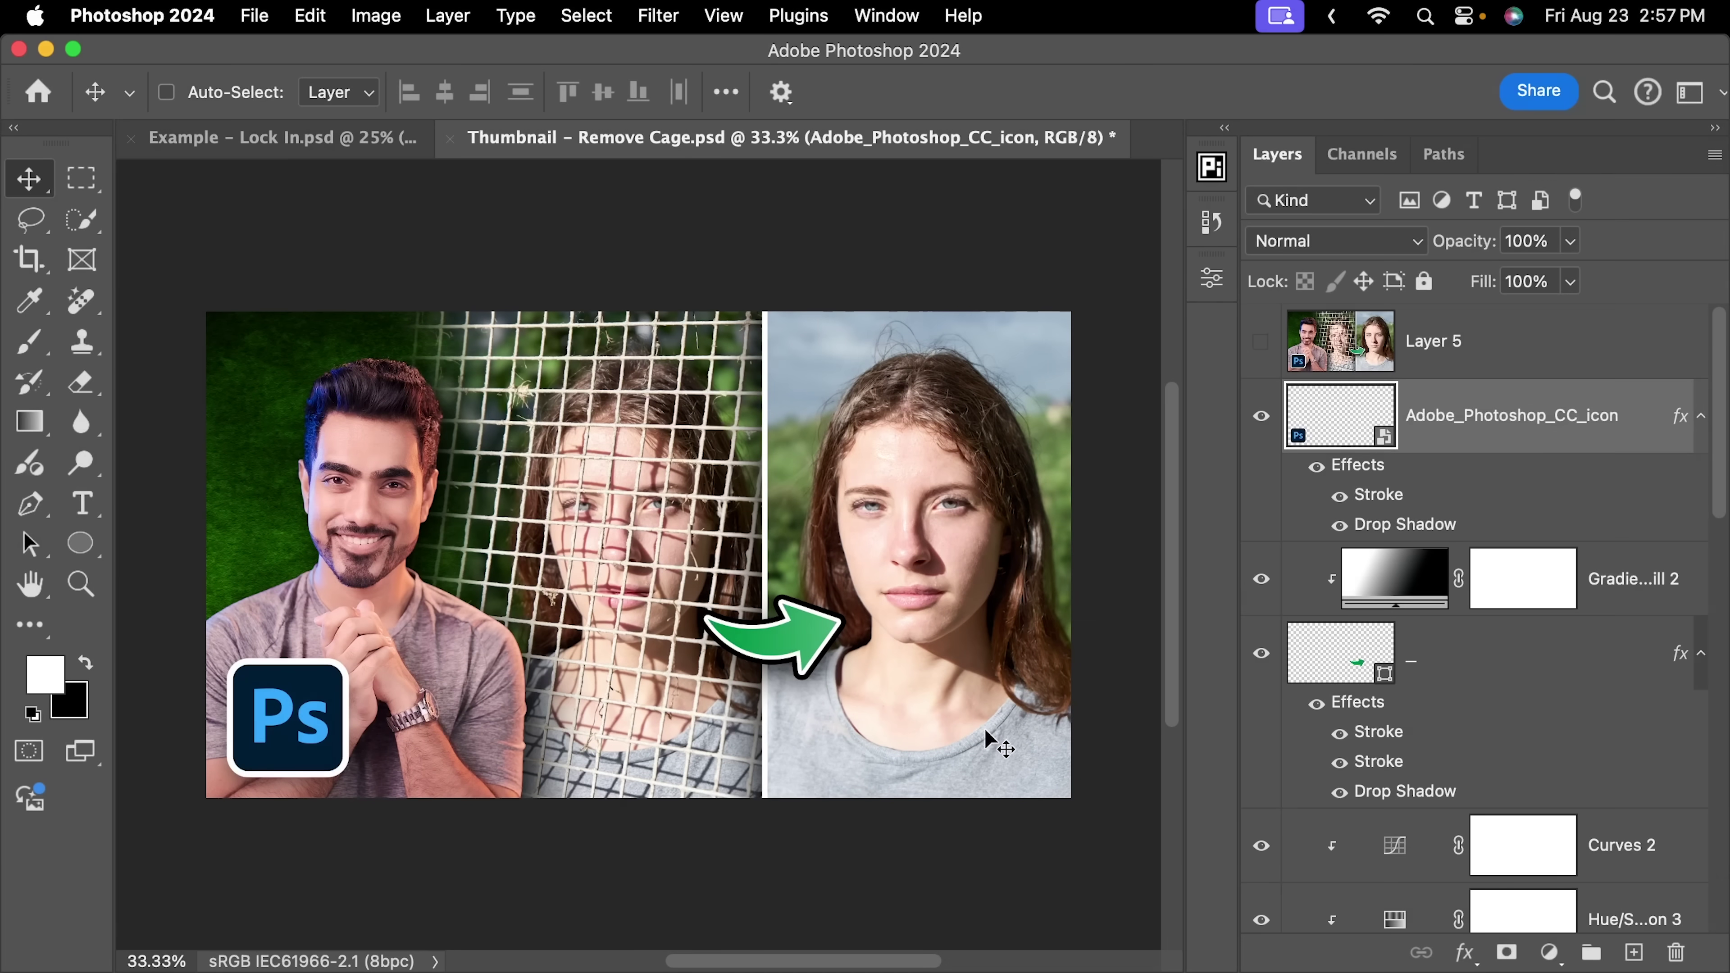
pyautogui.press('super+t')
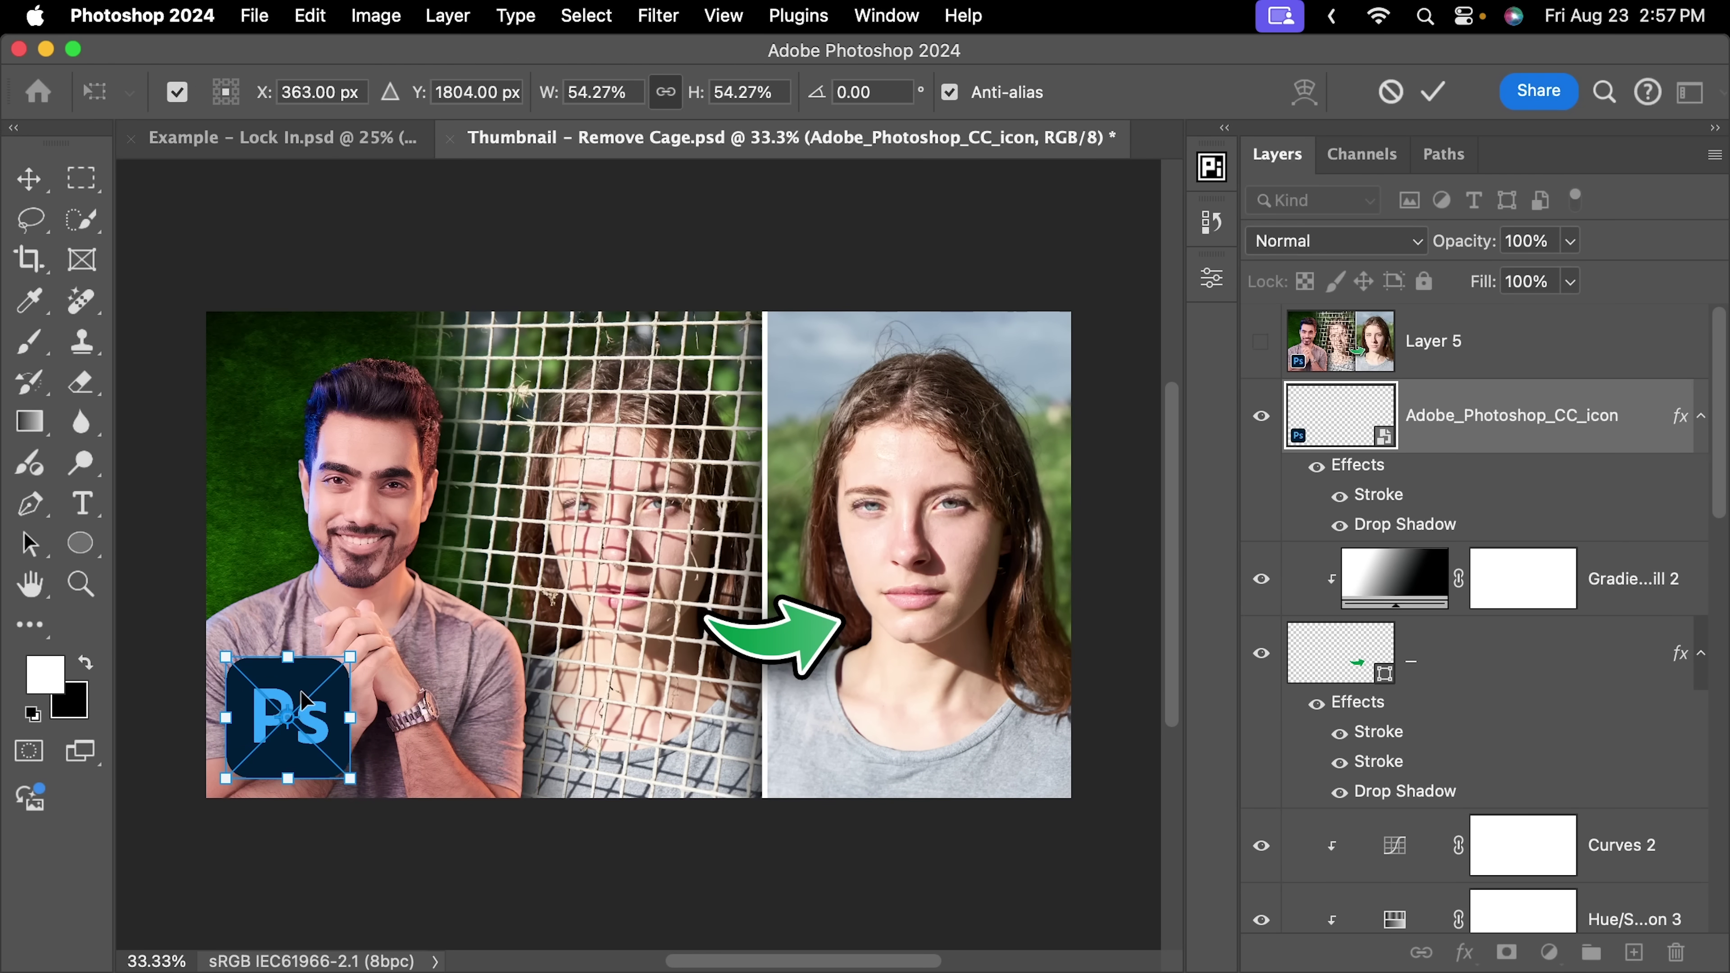
pyautogui.moveTo(327, 704); pyautogui.dragTo(972, 729)
pyautogui.moveTo(914, 656); pyautogui.dragTo(929, 669)
pyautogui.press('Return')
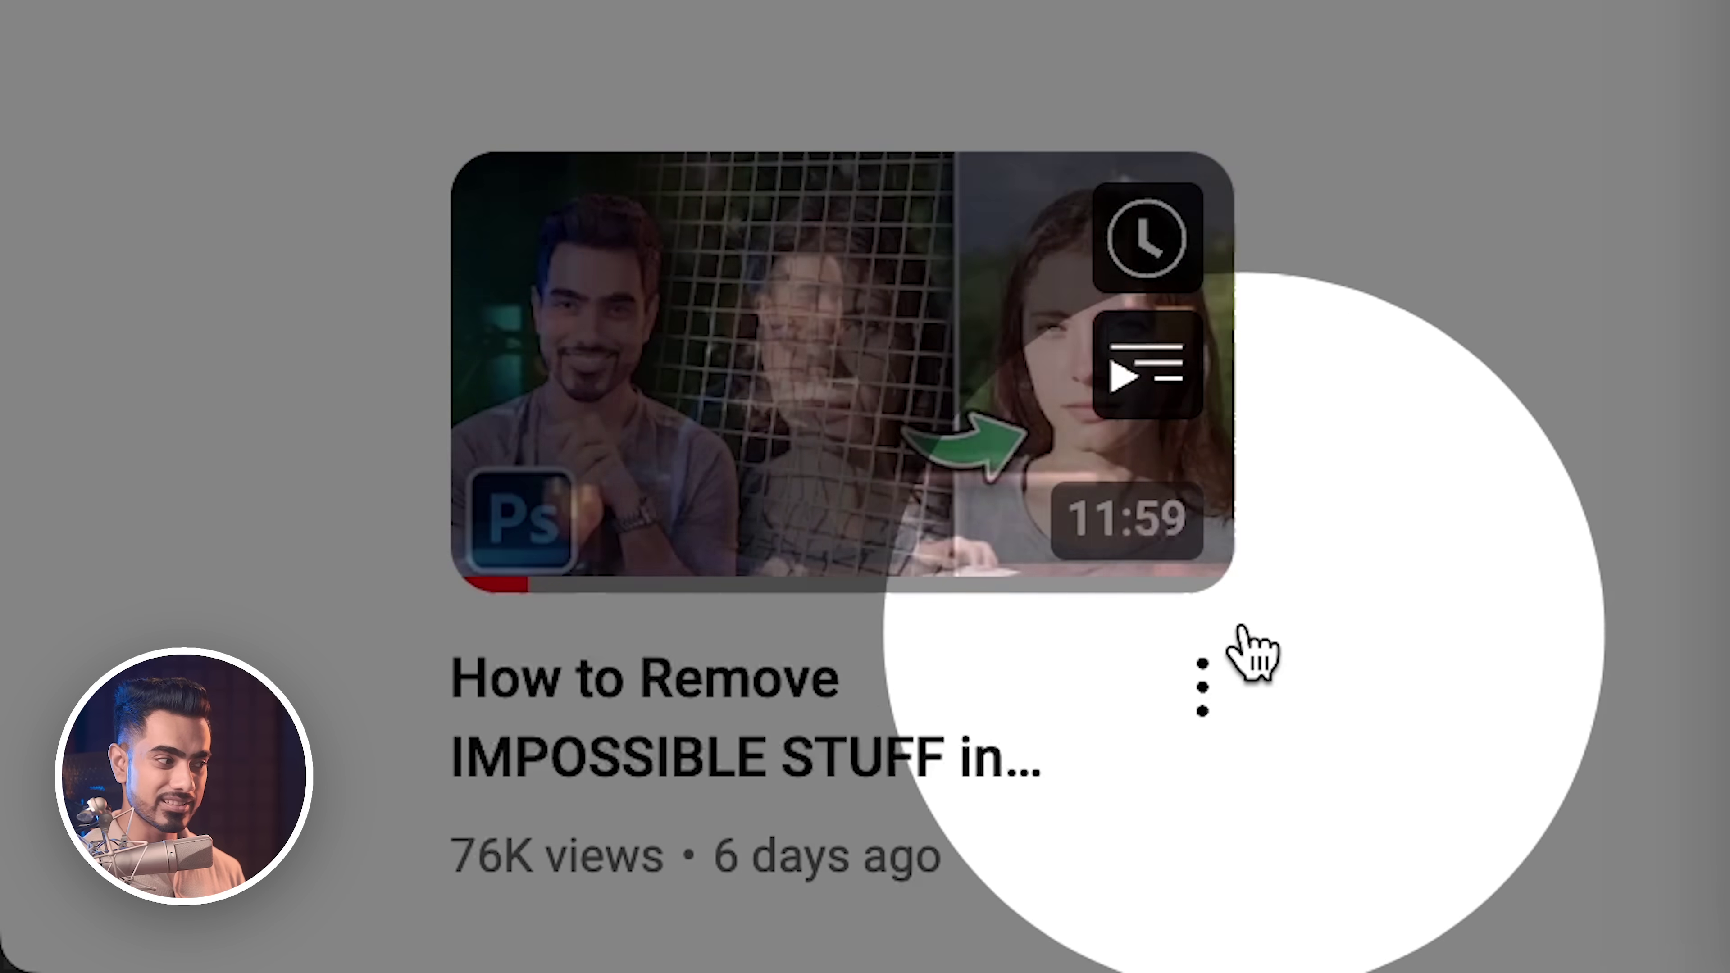
# Preview the finished thumbnail on the published YouTube video card.
pyautogui.moveTo(1239, 671)
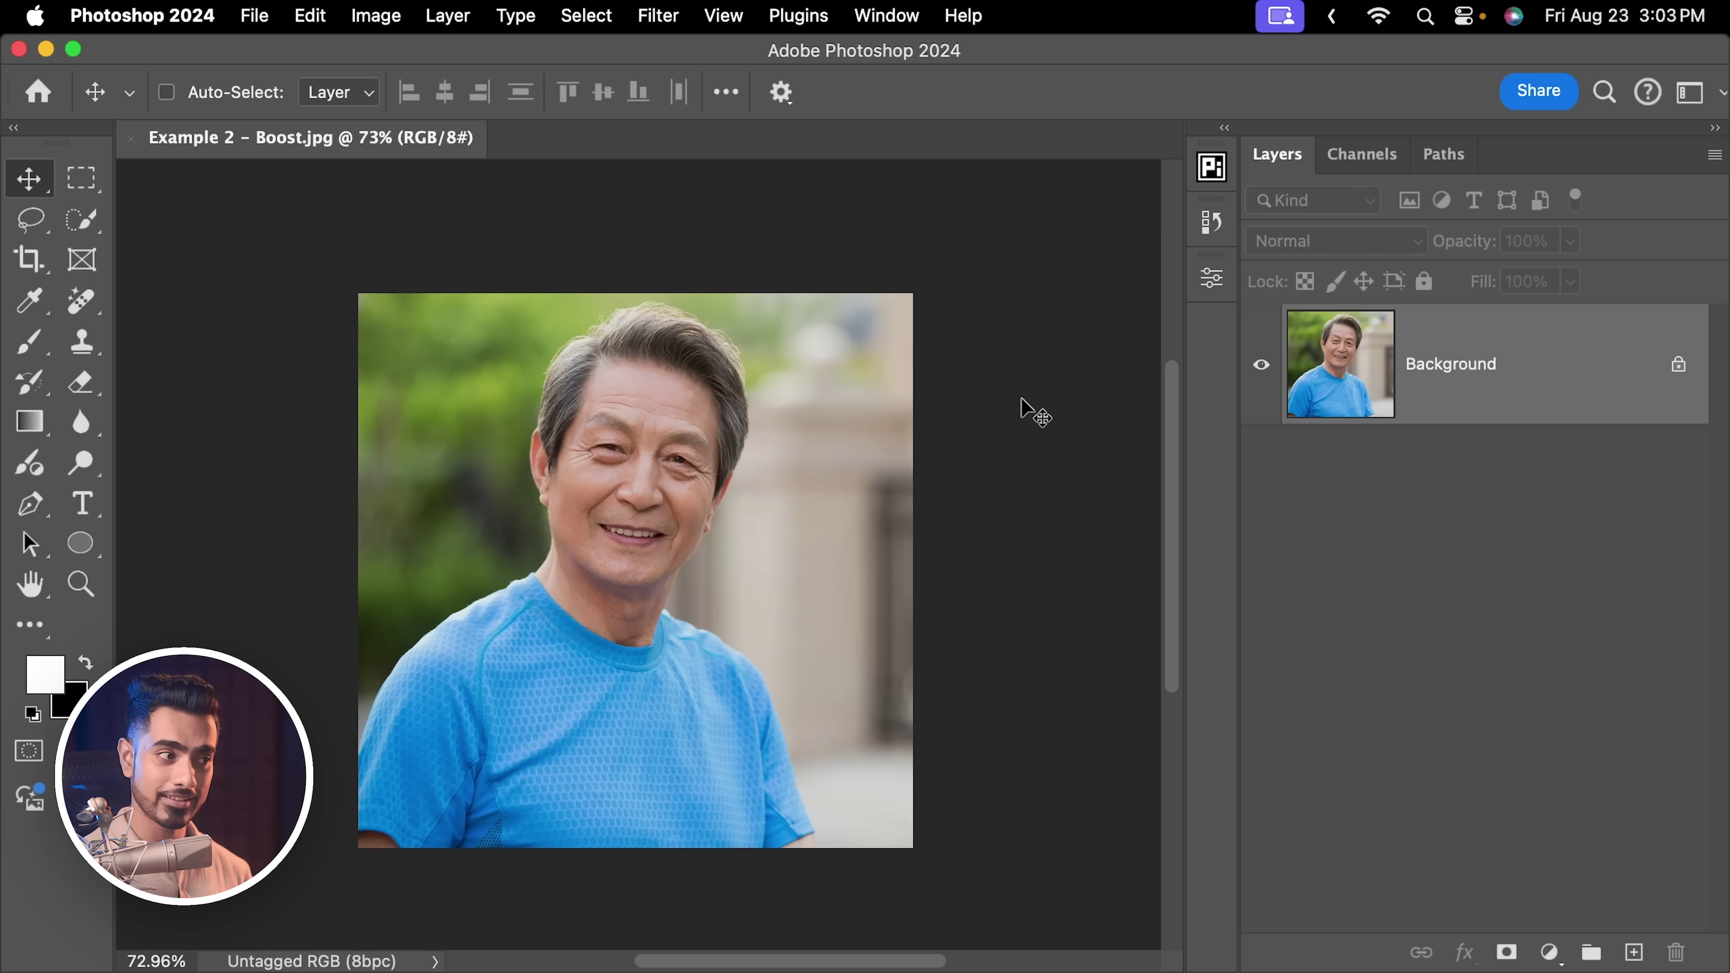
# Set the pasteboard around the Boost portrait to a custom white colour instead of default gray.
pyautogui.rightClick(1025, 408)
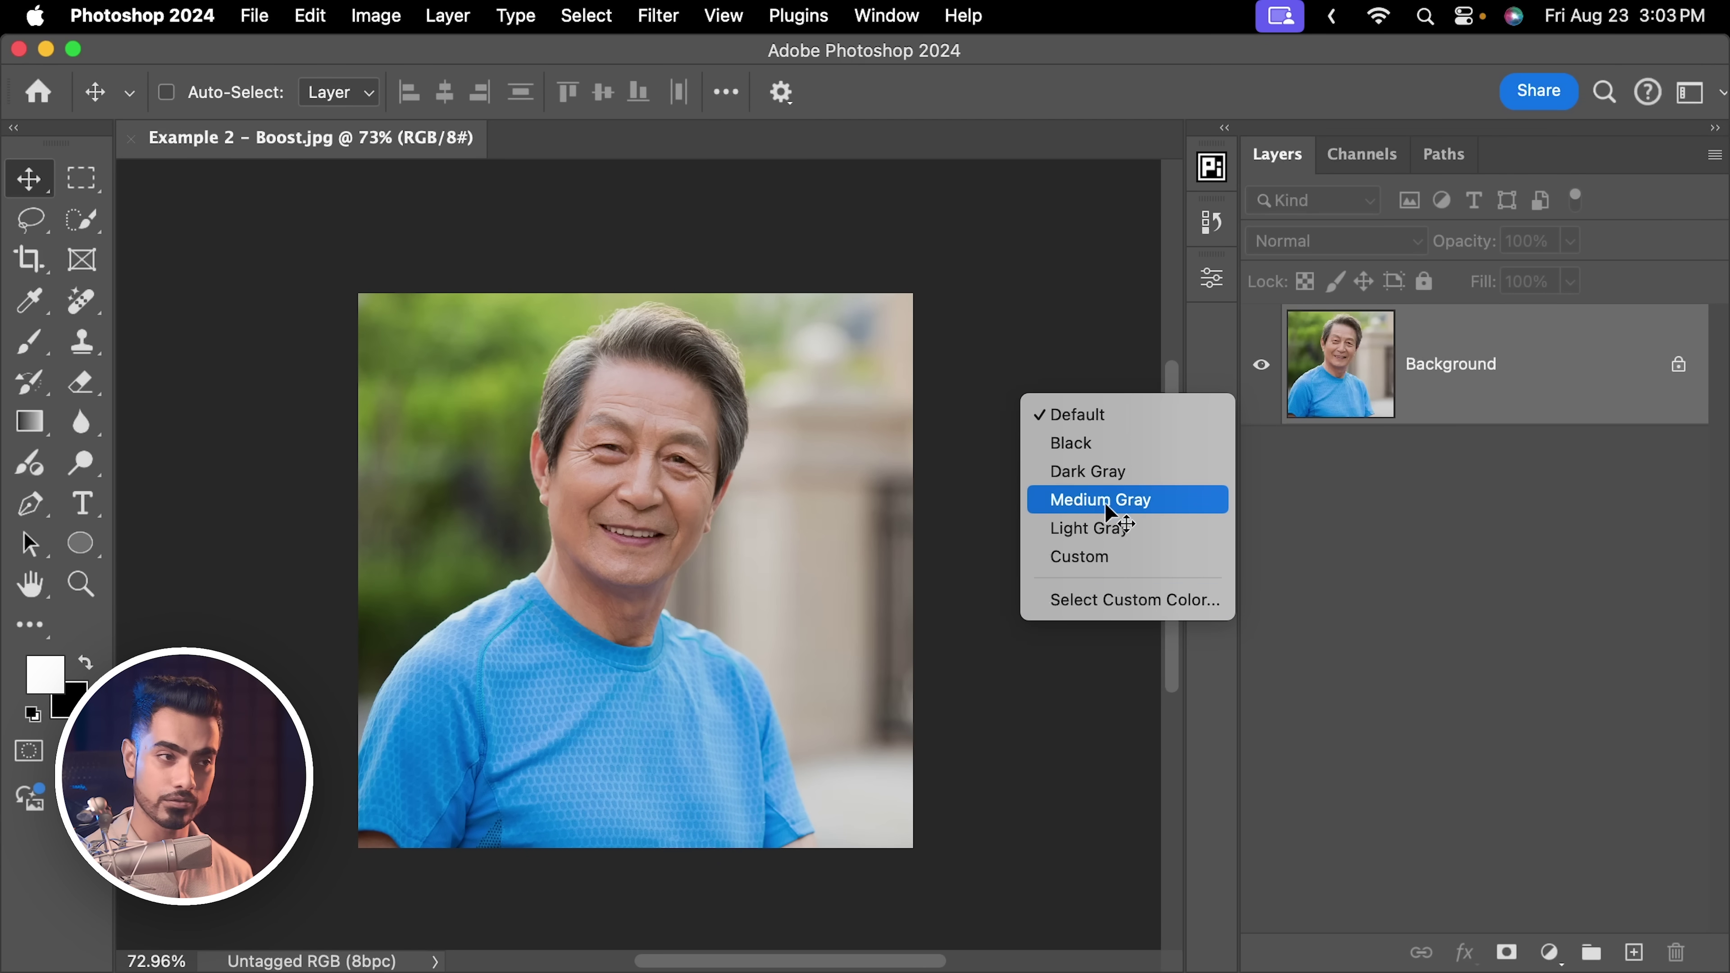
pyautogui.click(1132, 603)
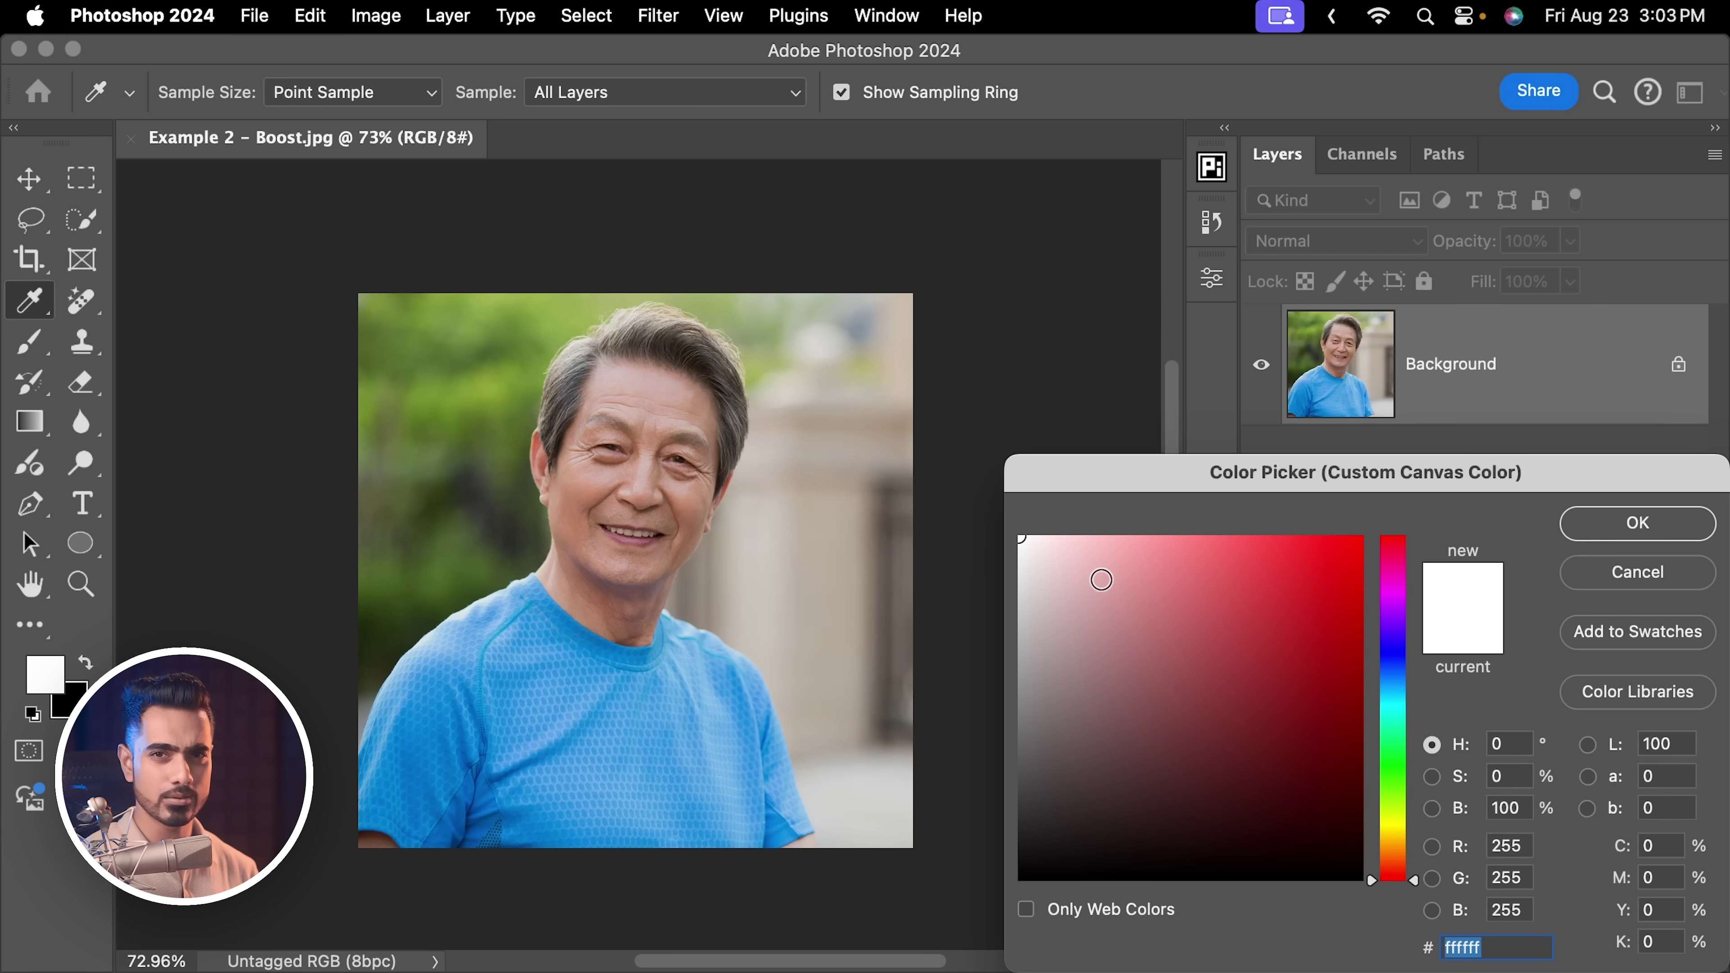
pyautogui.moveTo(1101, 583)
pyautogui.mouseDown()
pyautogui.moveTo(1101, 600)
pyautogui.moveTo(1003, 509)
pyautogui.mouseUp()
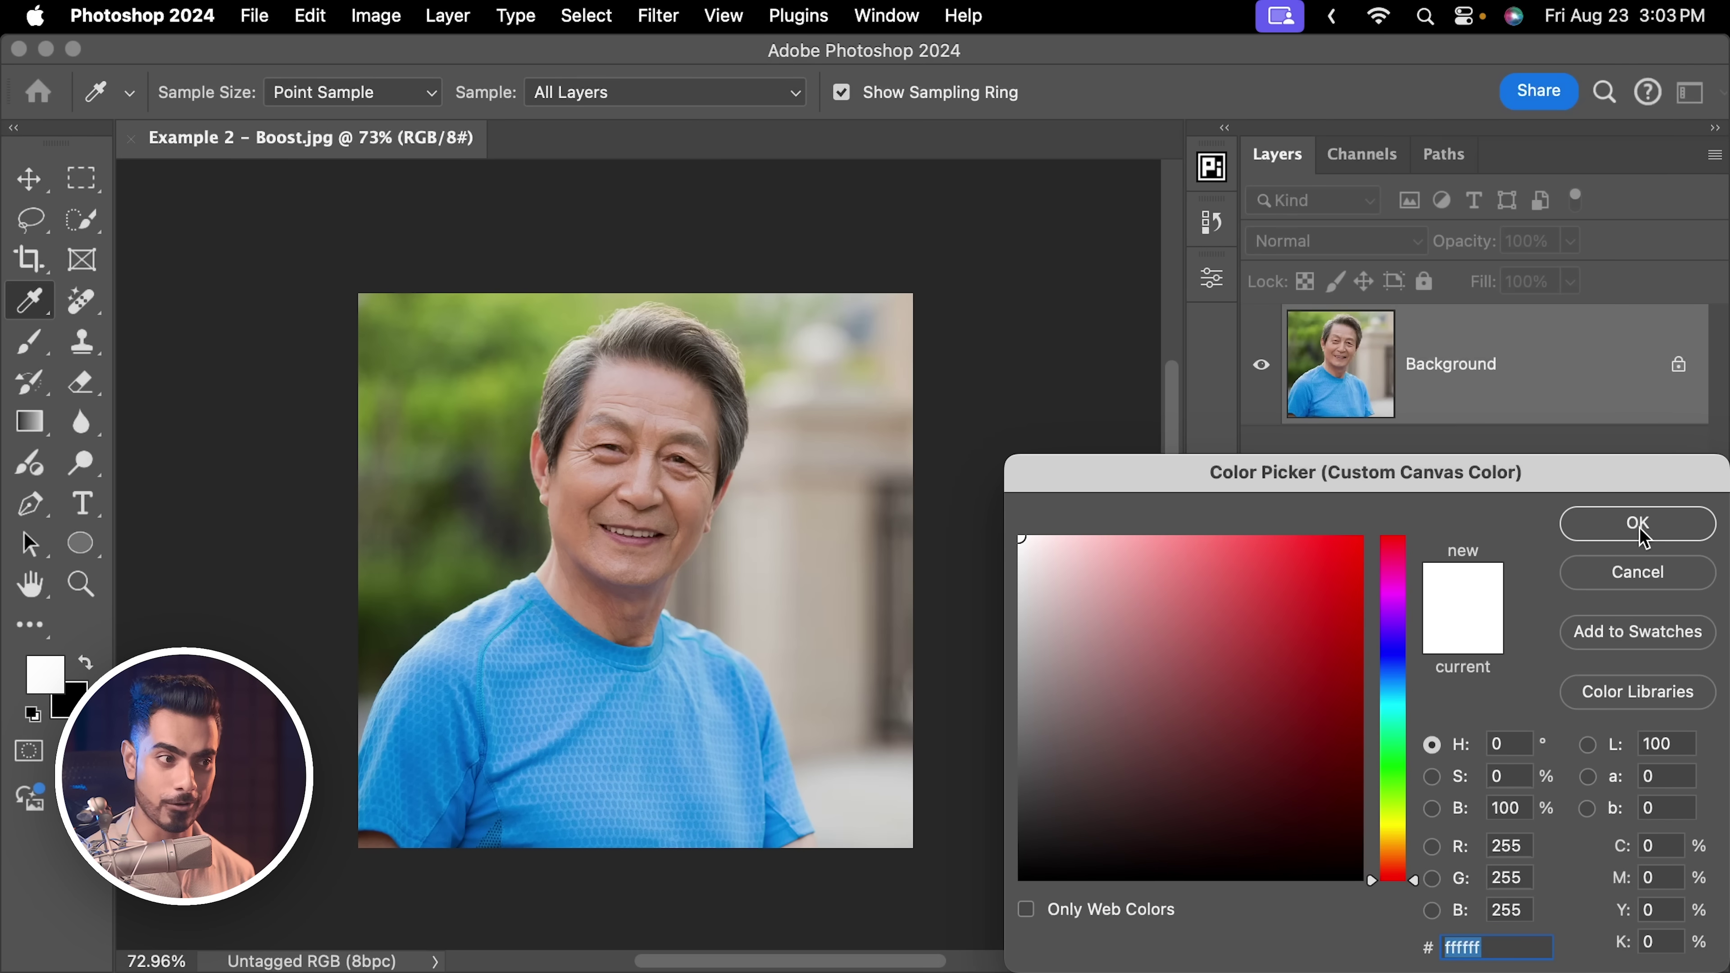
pyautogui.click(1637, 525)
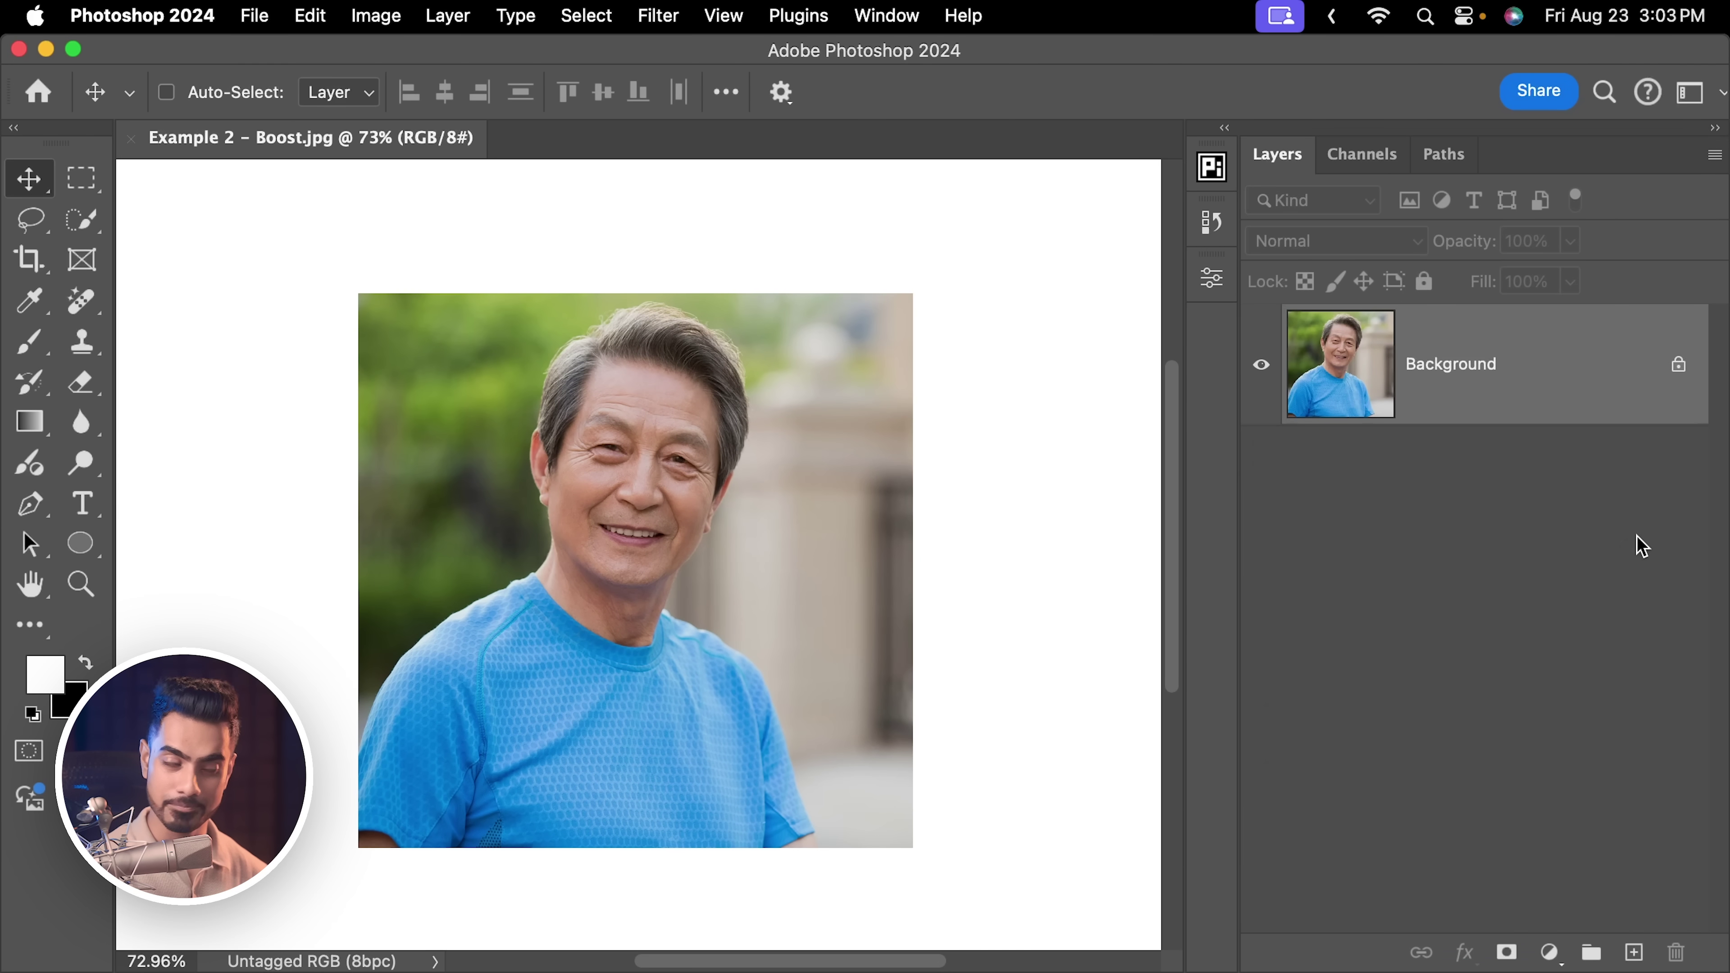
pyautogui.rightClick(1006, 407)
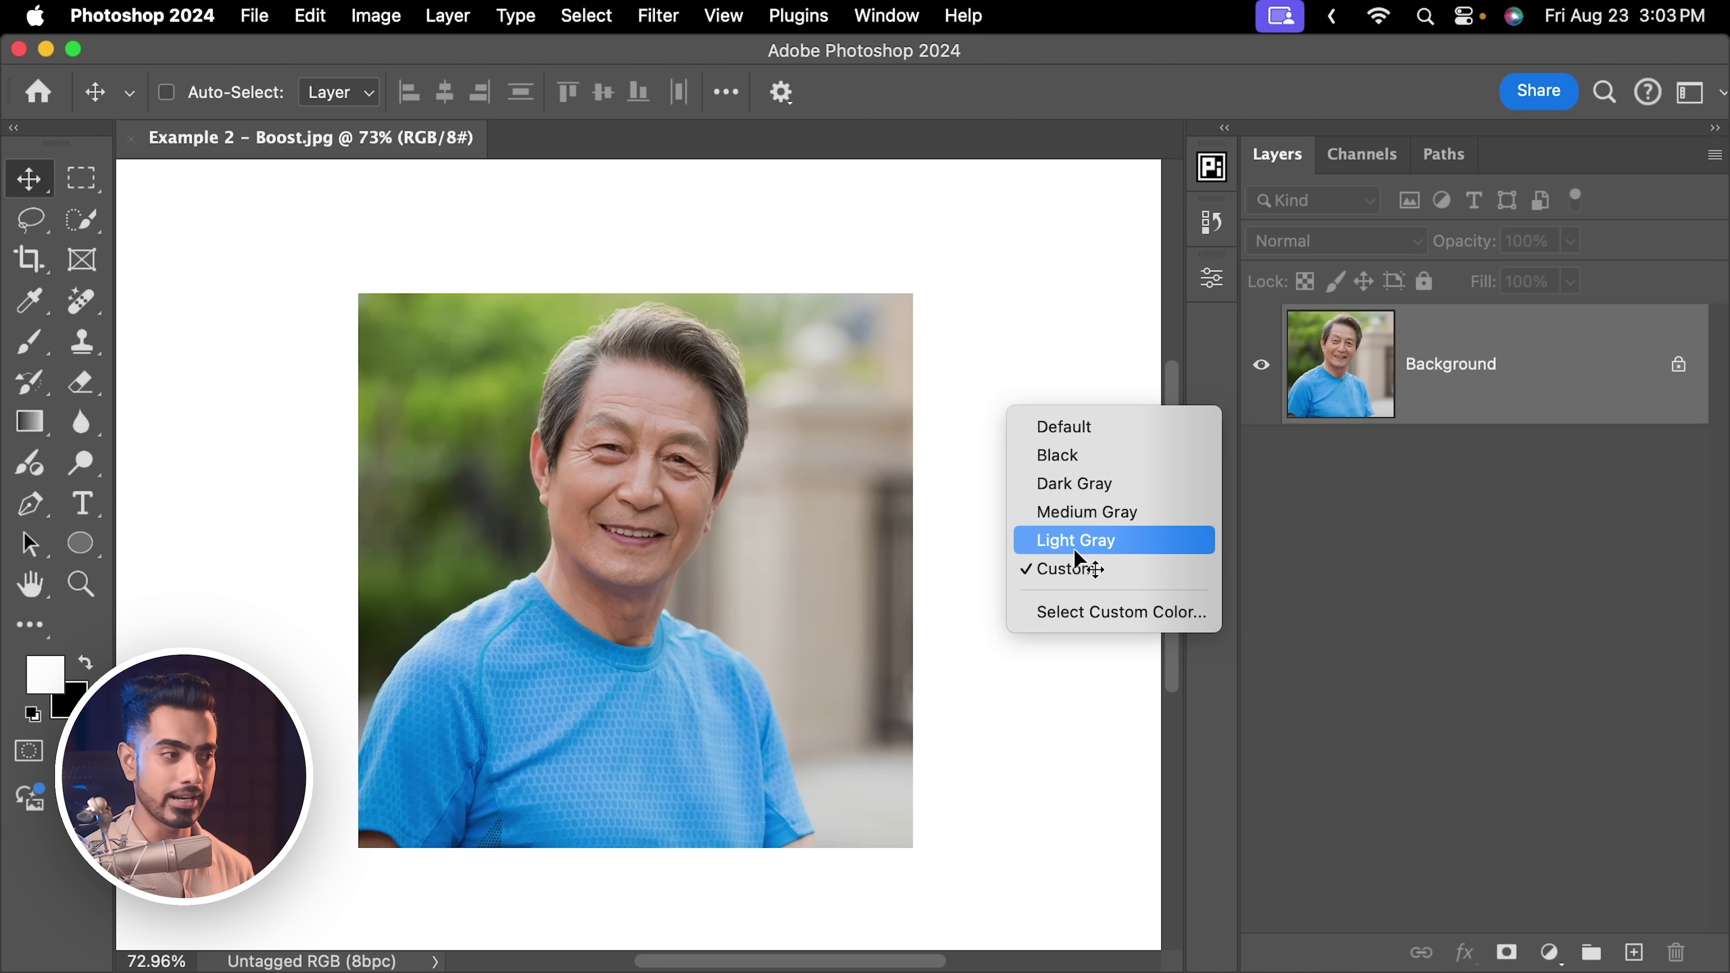
pyautogui.click(1069, 428)
pyautogui.rightClick(1058, 401)
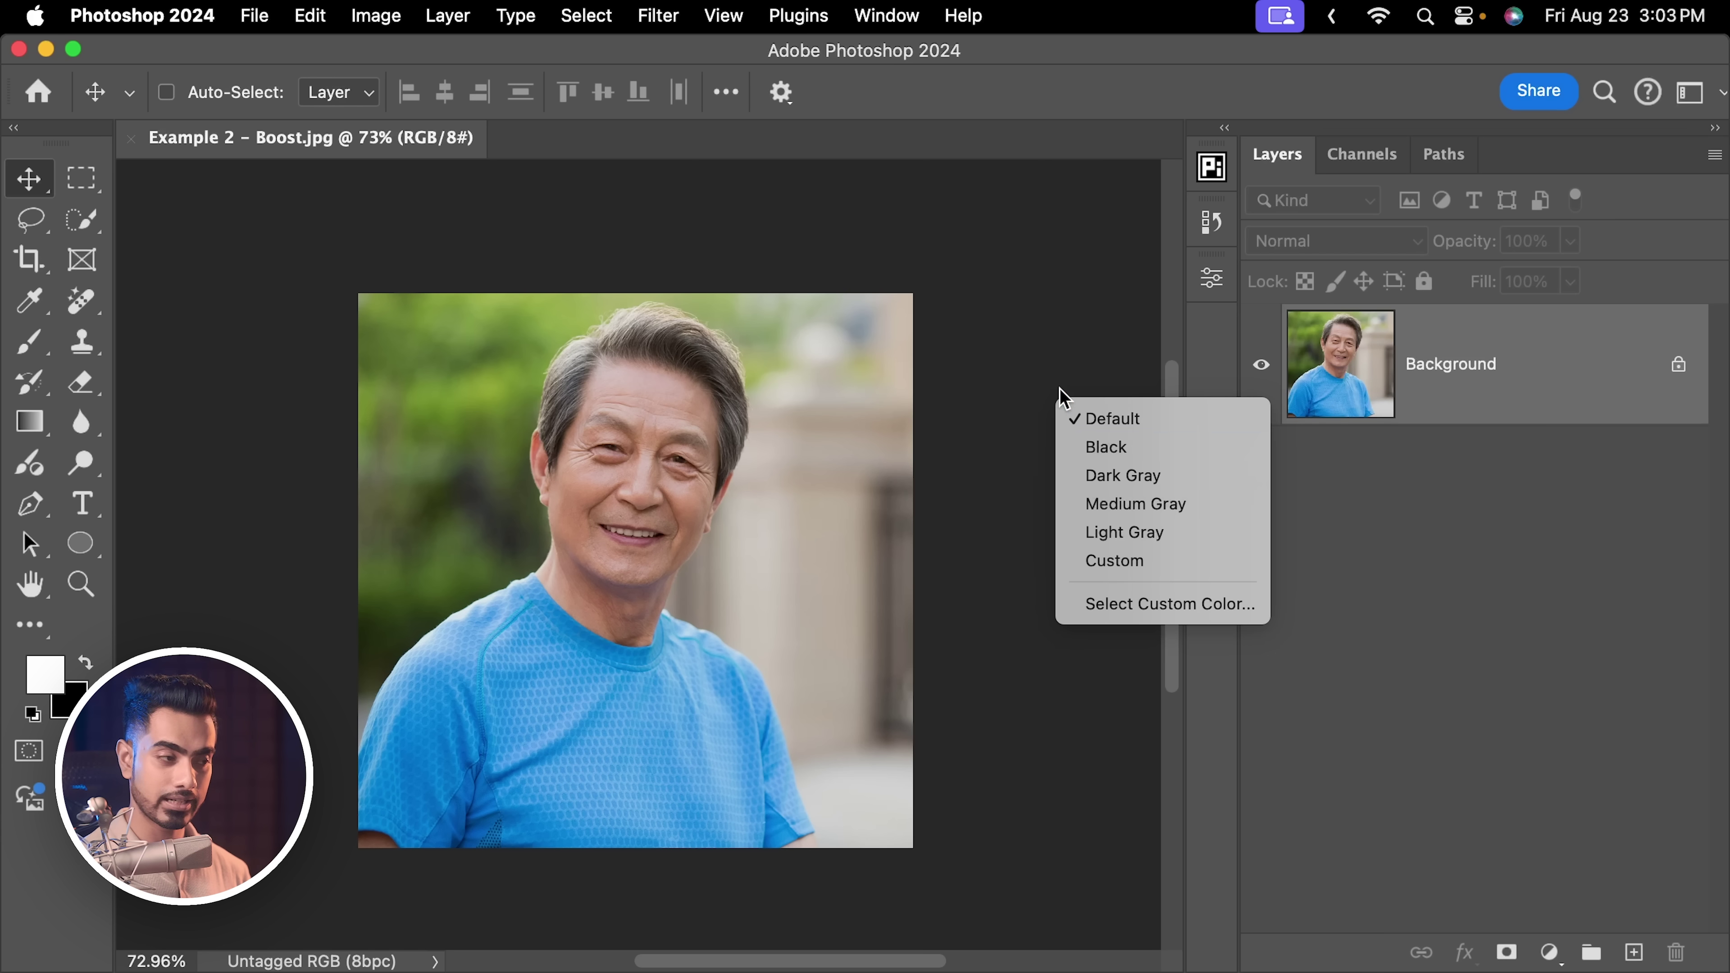
pyautogui.click(1122, 562)
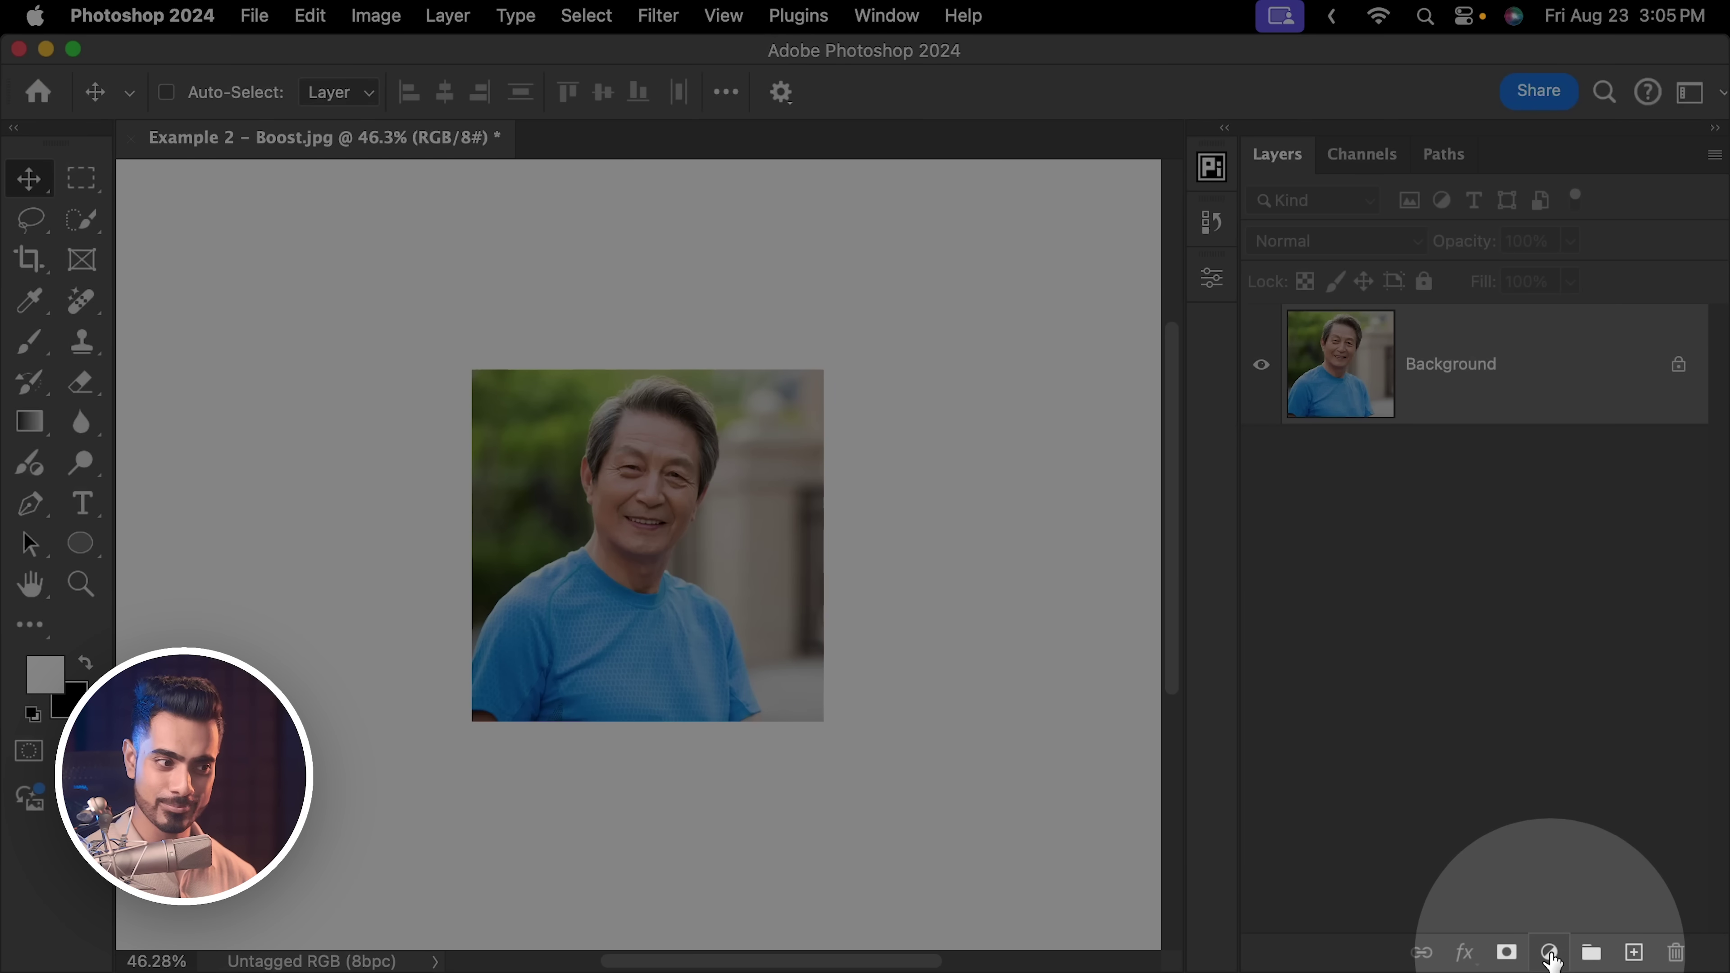
# Add a Curves layer with white point input at 233, toggling its visibility to compare.
pyautogui.click(1549, 952)
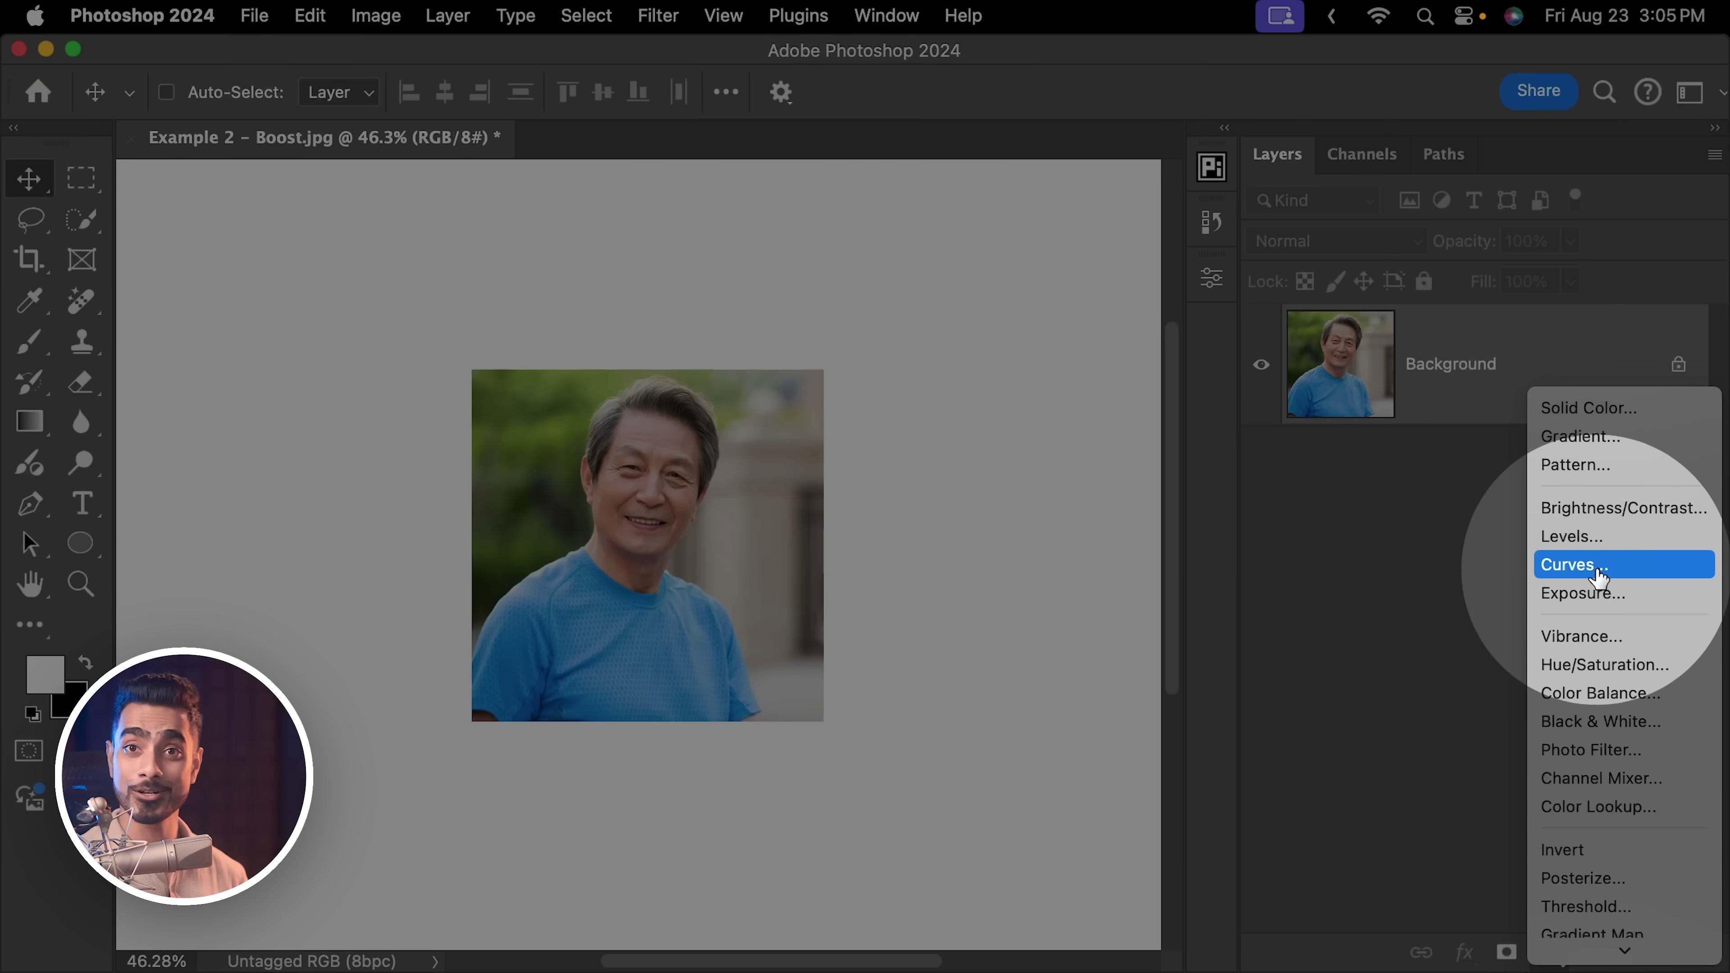
pyautogui.click(1597, 565)
pyautogui.hscroll(5, 532, 606)
pyautogui.moveTo(1140, 740)
pyautogui.mouseDown()
pyautogui.moveTo(1117, 735)
pyautogui.moveTo(1137, 736)
pyautogui.mouseUp()
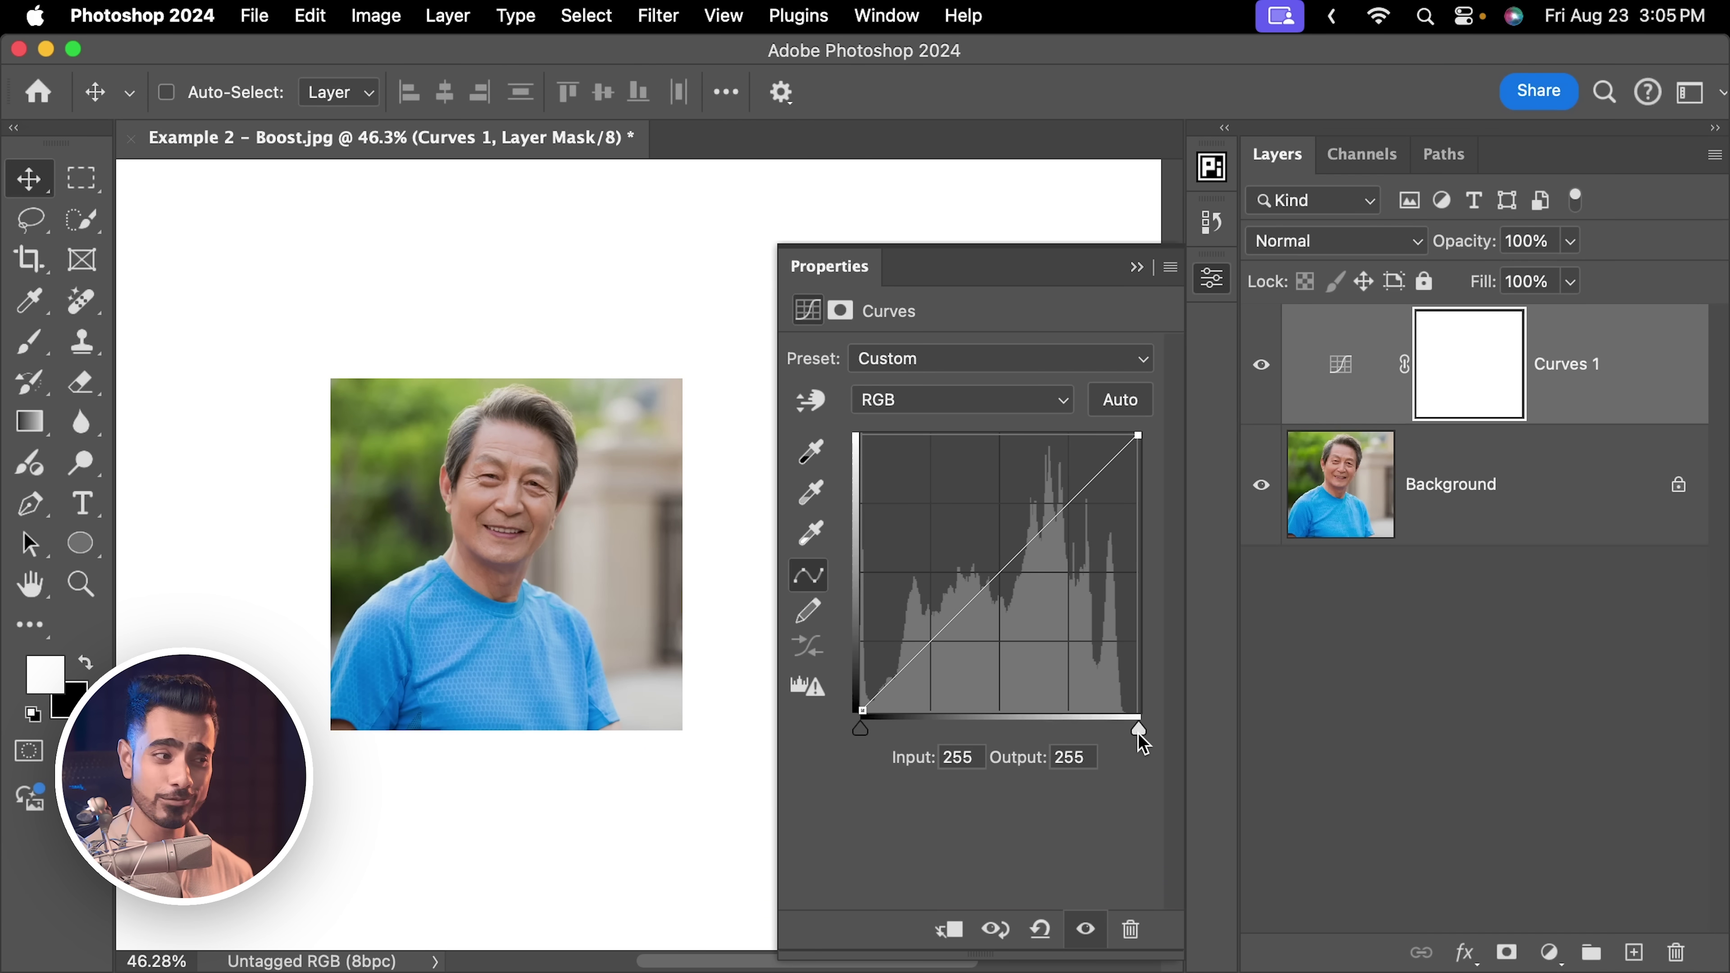
pyautogui.moveTo(1141, 737)
pyautogui.mouseDown()
pyautogui.moveTo(1098, 729)
pyautogui.moveTo(1113, 730)
pyautogui.mouseUp()
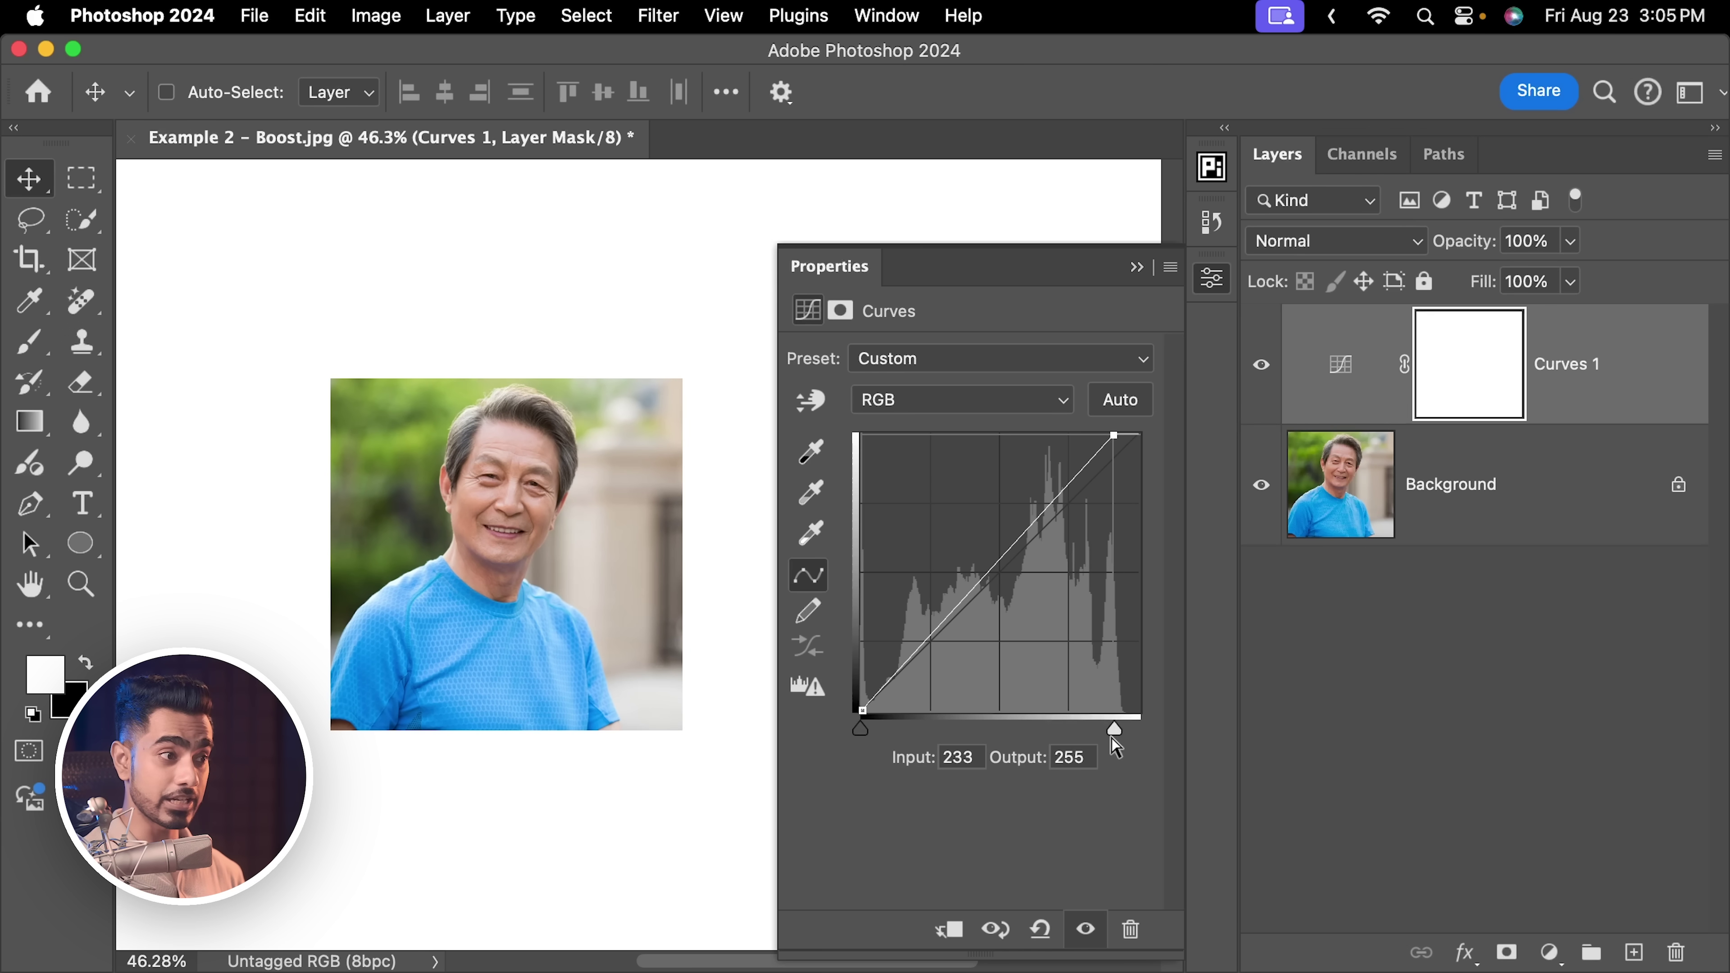
pyautogui.click(1261, 368)
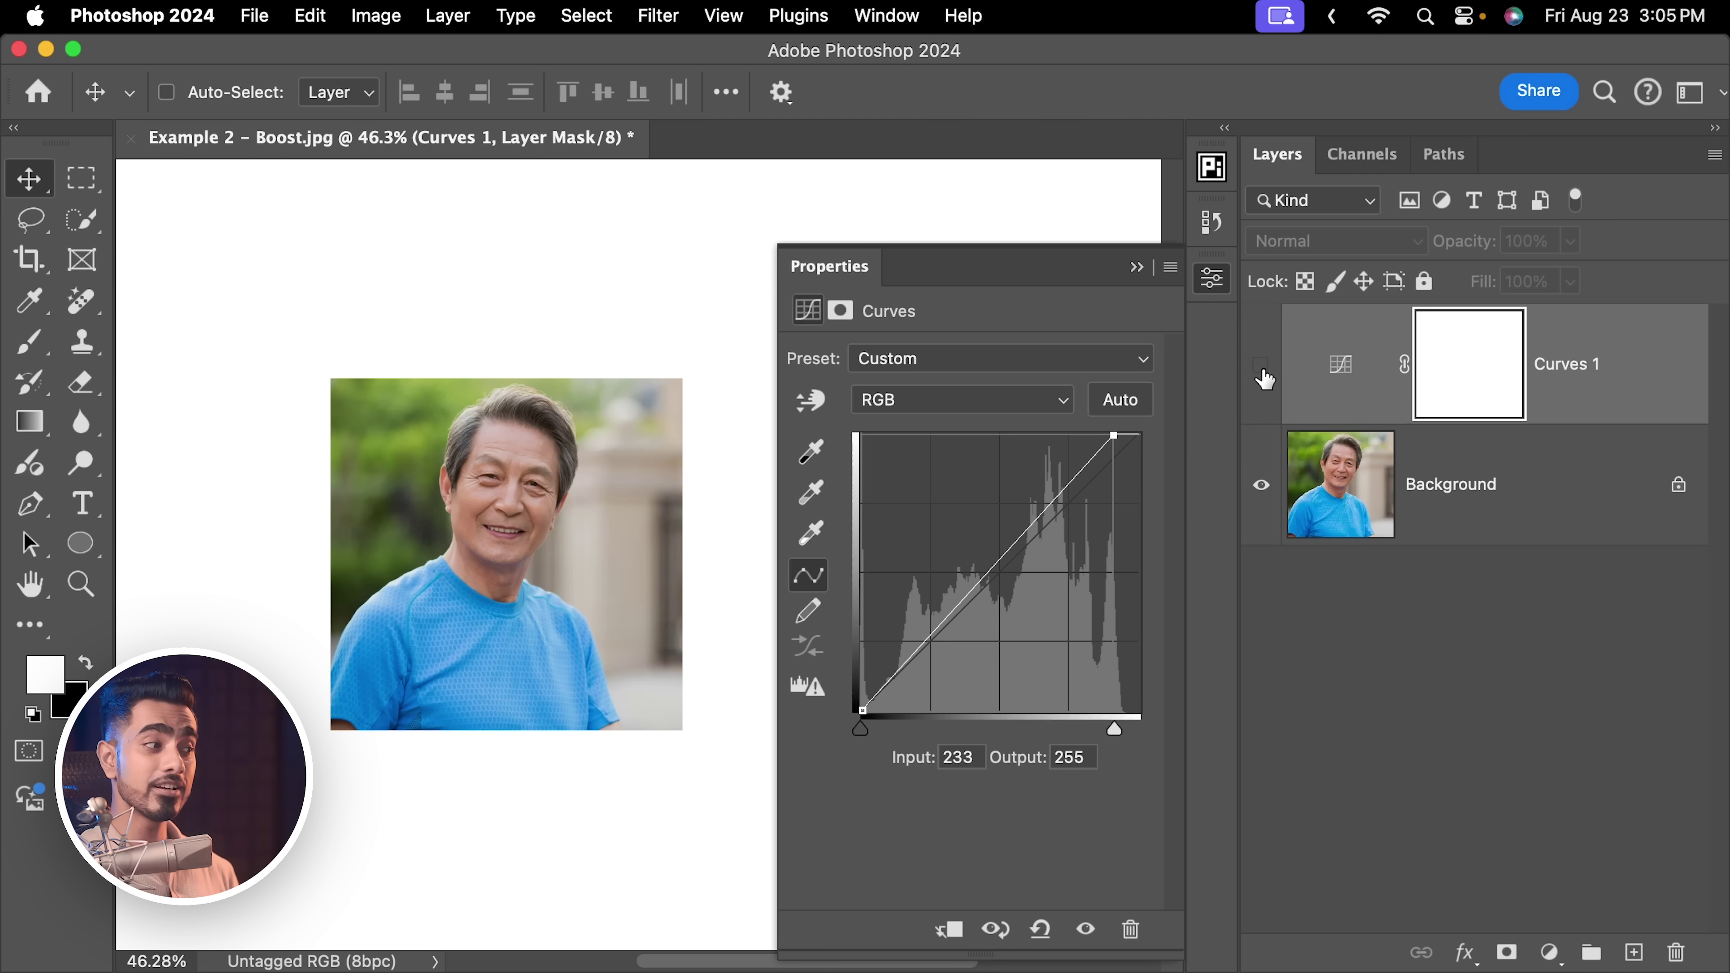
pyautogui.click(1264, 371)
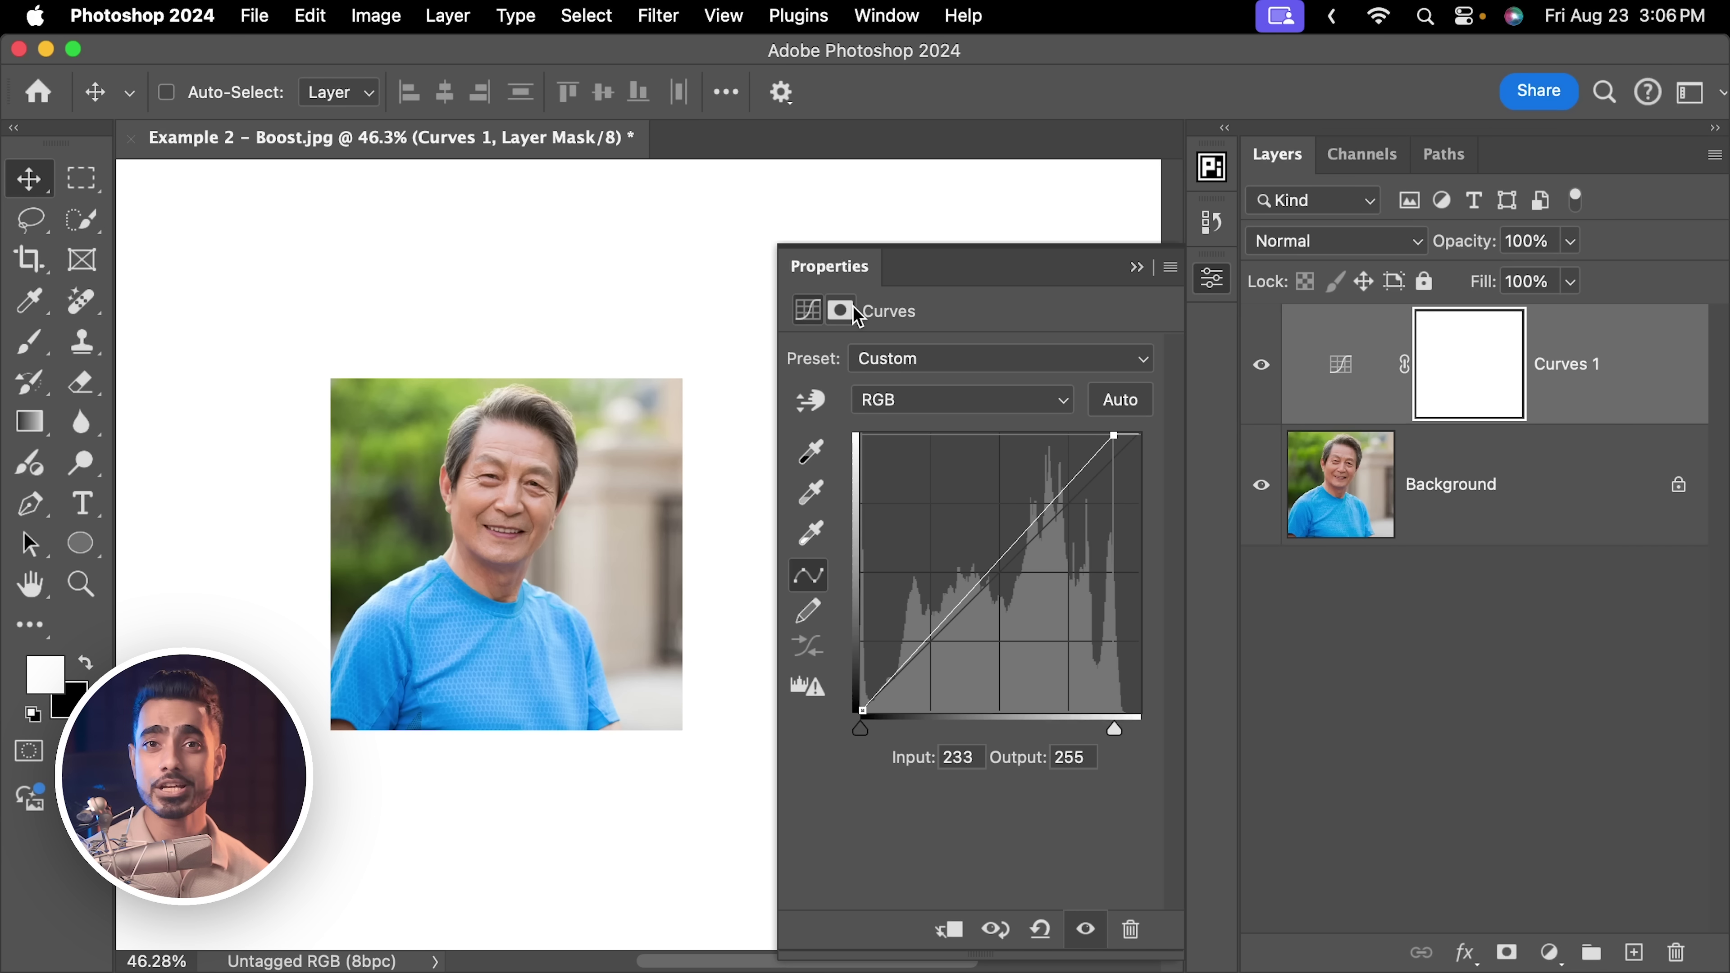
# Collapse the Curves properties, try a black pasteboard then white, and view at 100%.
pyautogui.click(1135, 268)
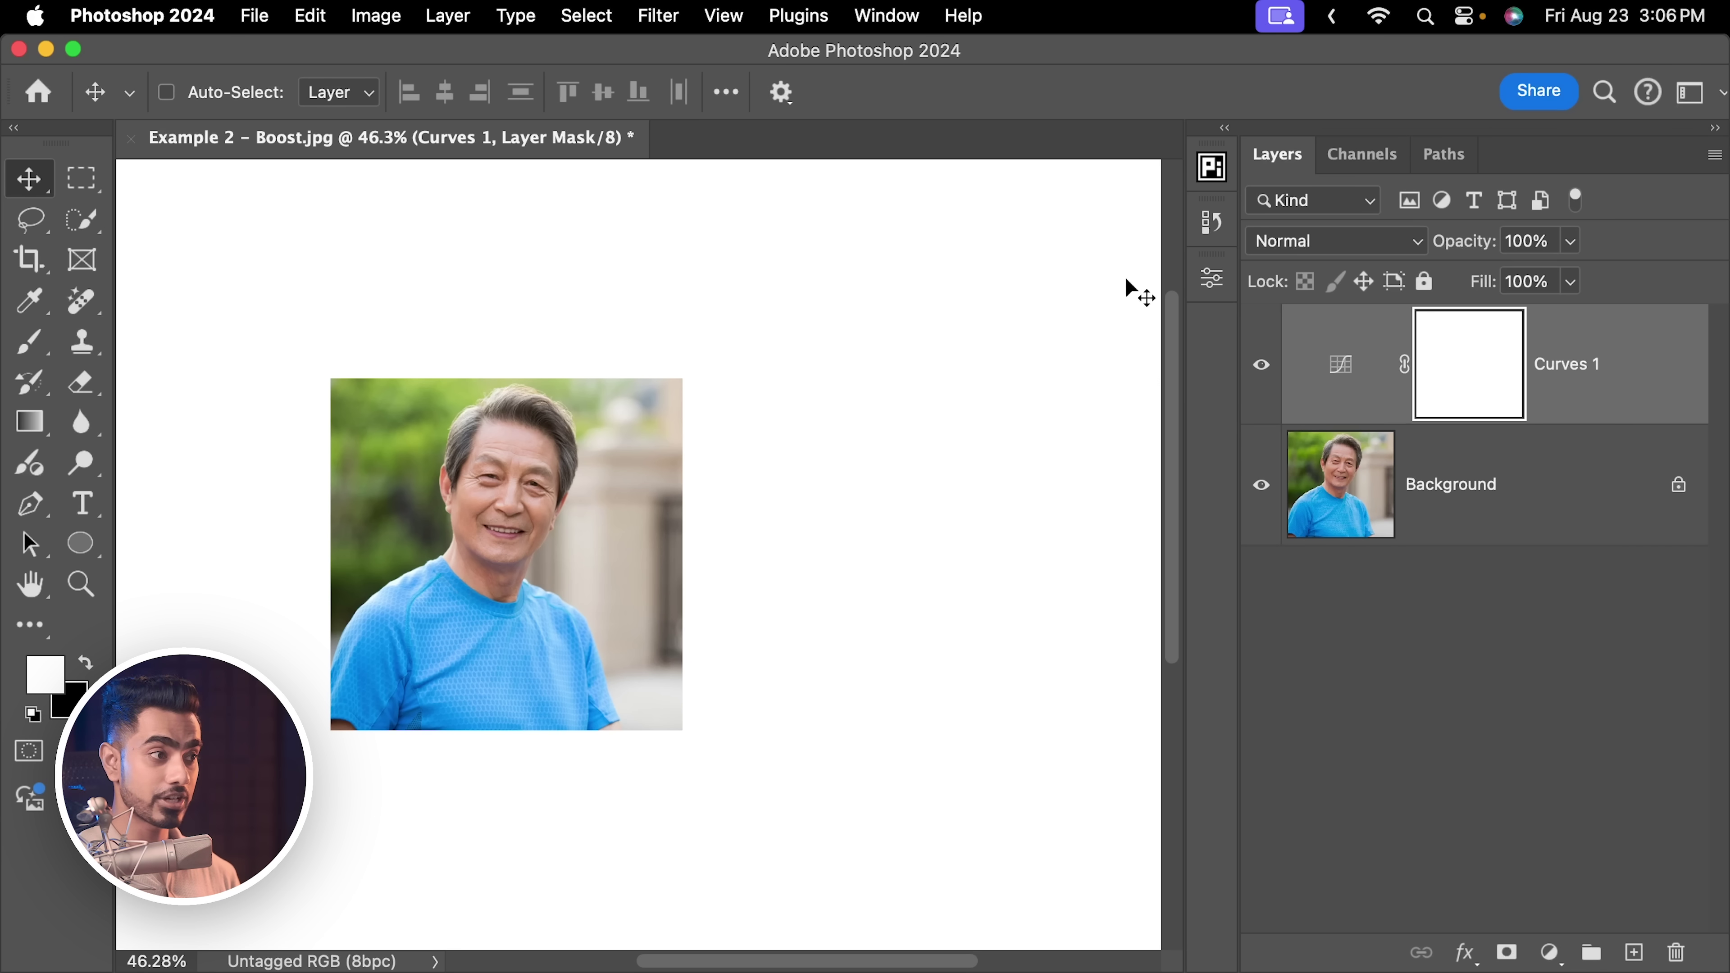
pyautogui.rightClick(894, 341)
pyautogui.click(937, 388)
pyautogui.rightClick(916, 365)
pyautogui.click(976, 521)
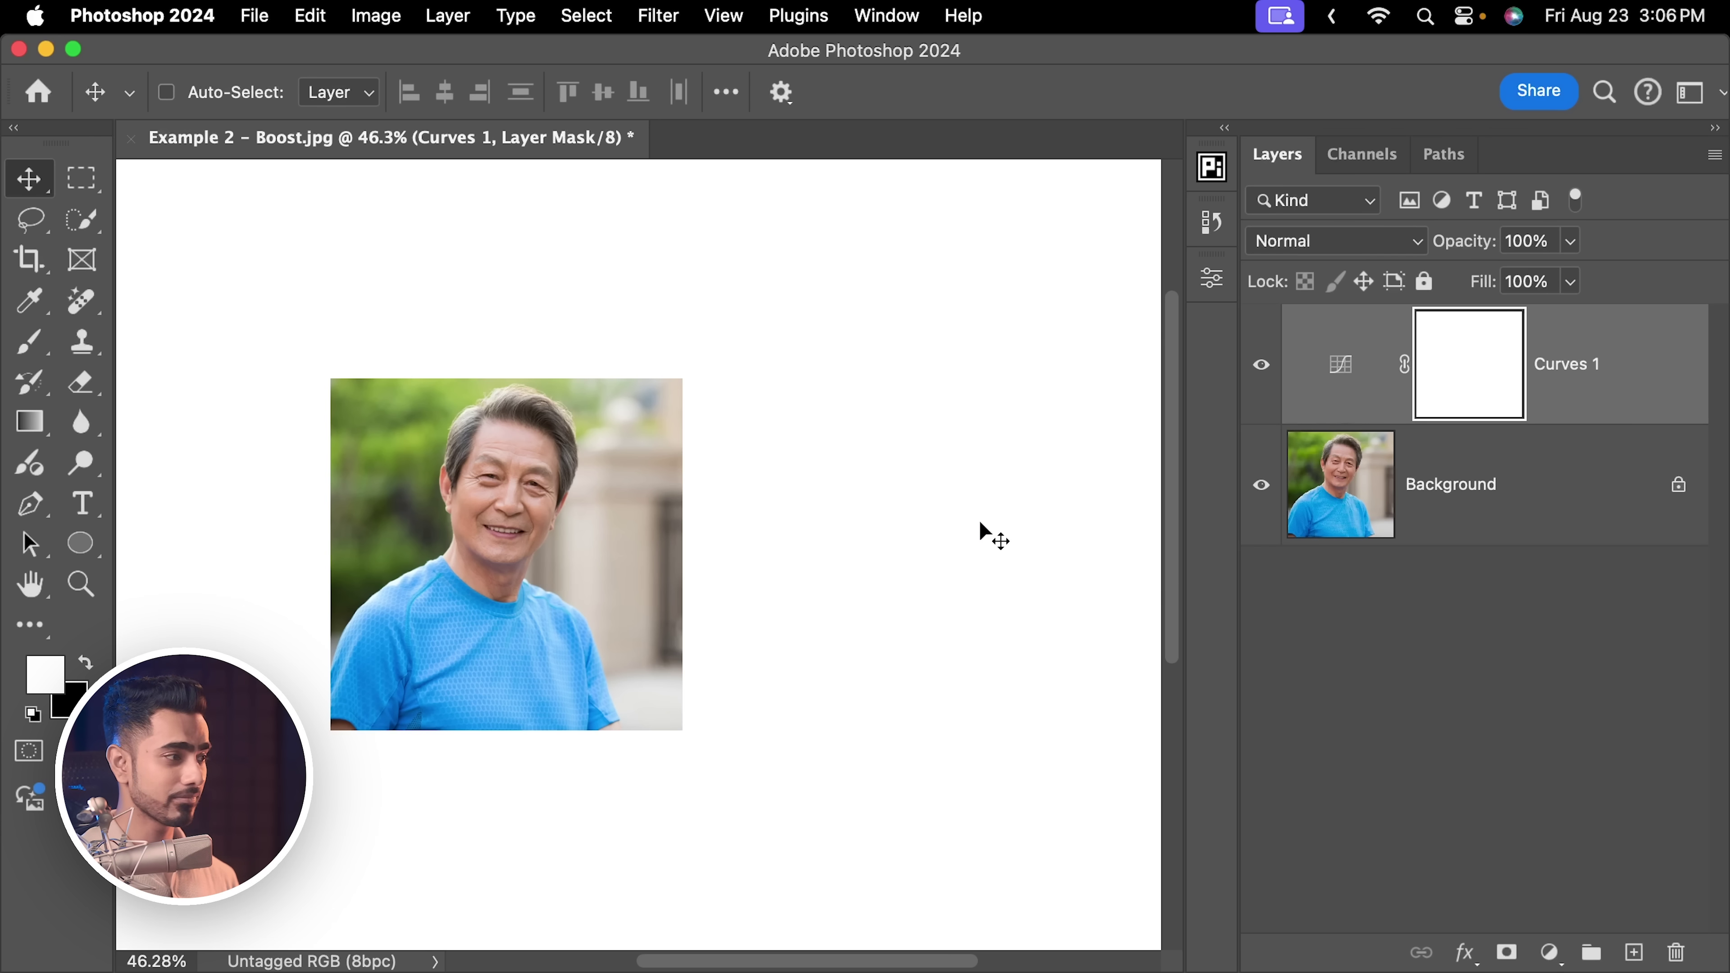
pyautogui.press('super+1')
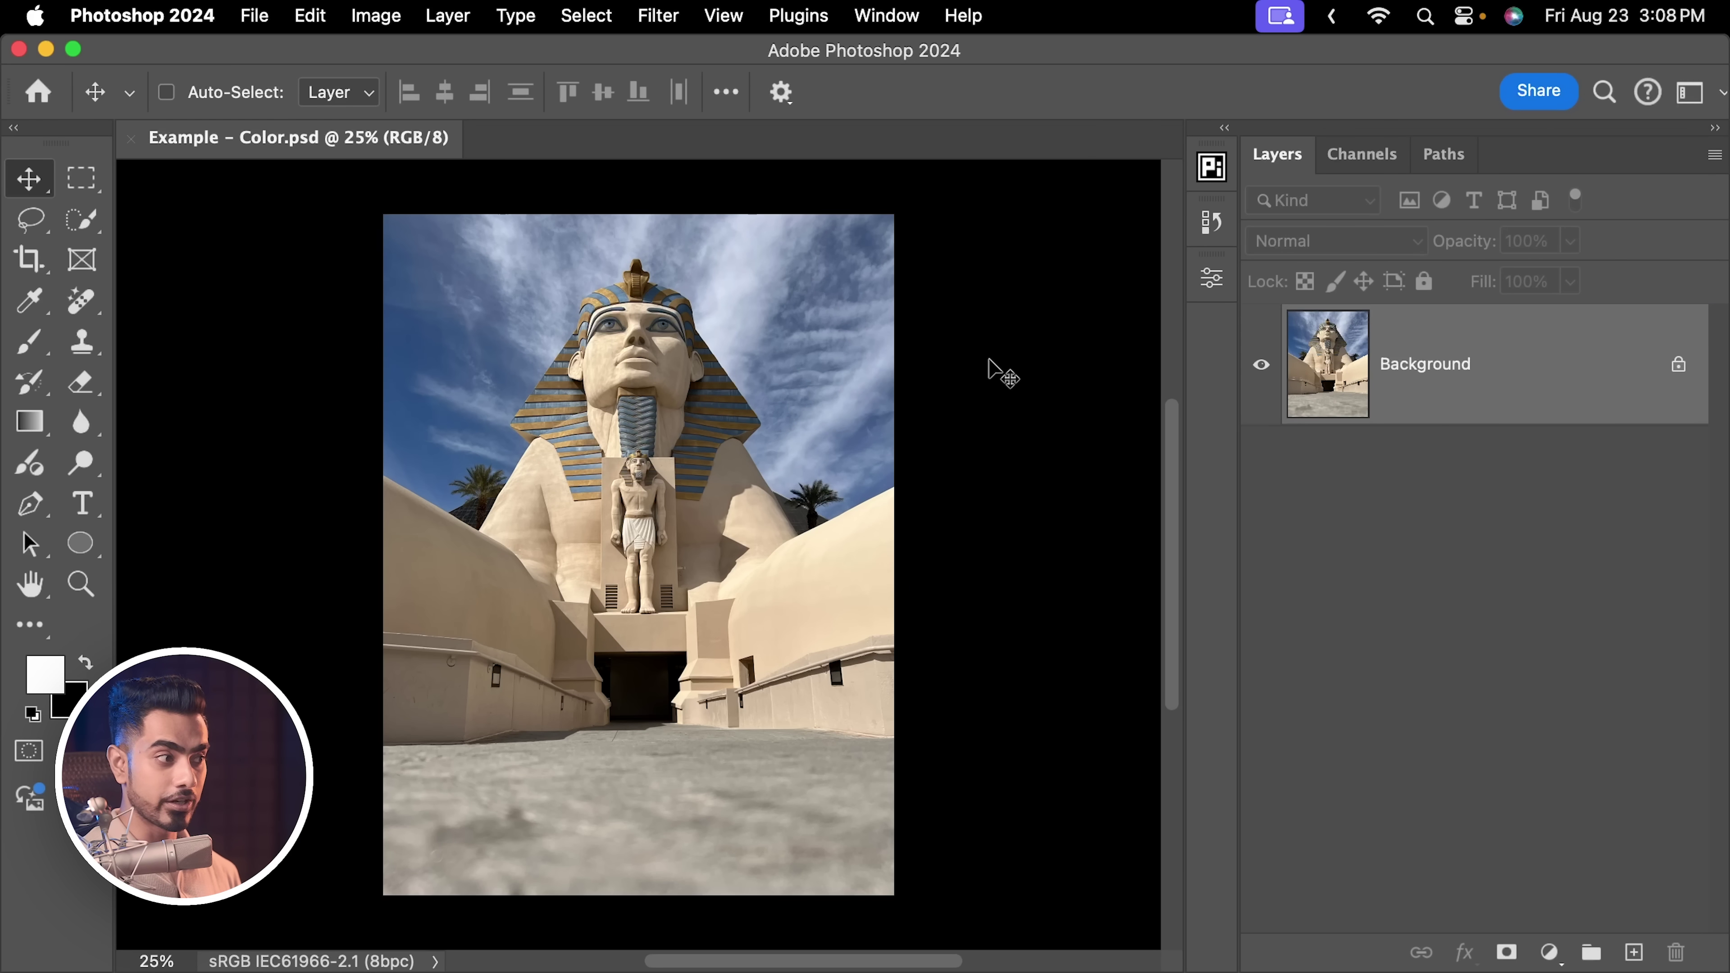
# Make the pasteboard around the sphinx photo white.
pyautogui.rightClick(991, 354)
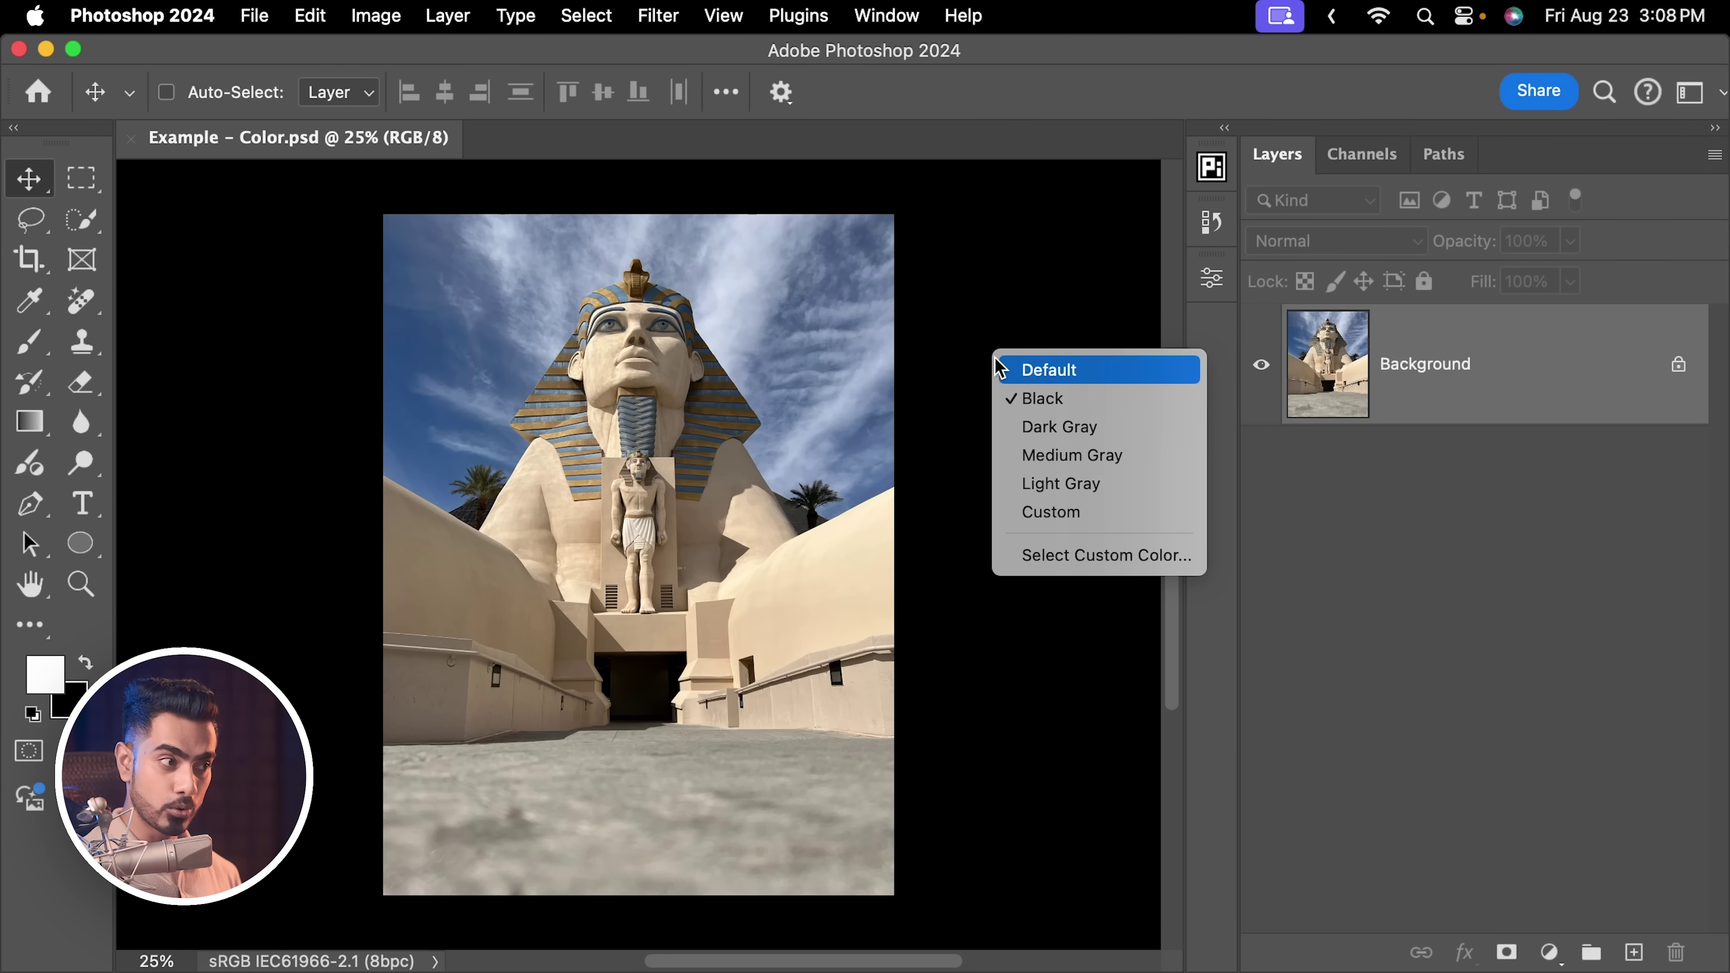
pyautogui.click(1054, 514)
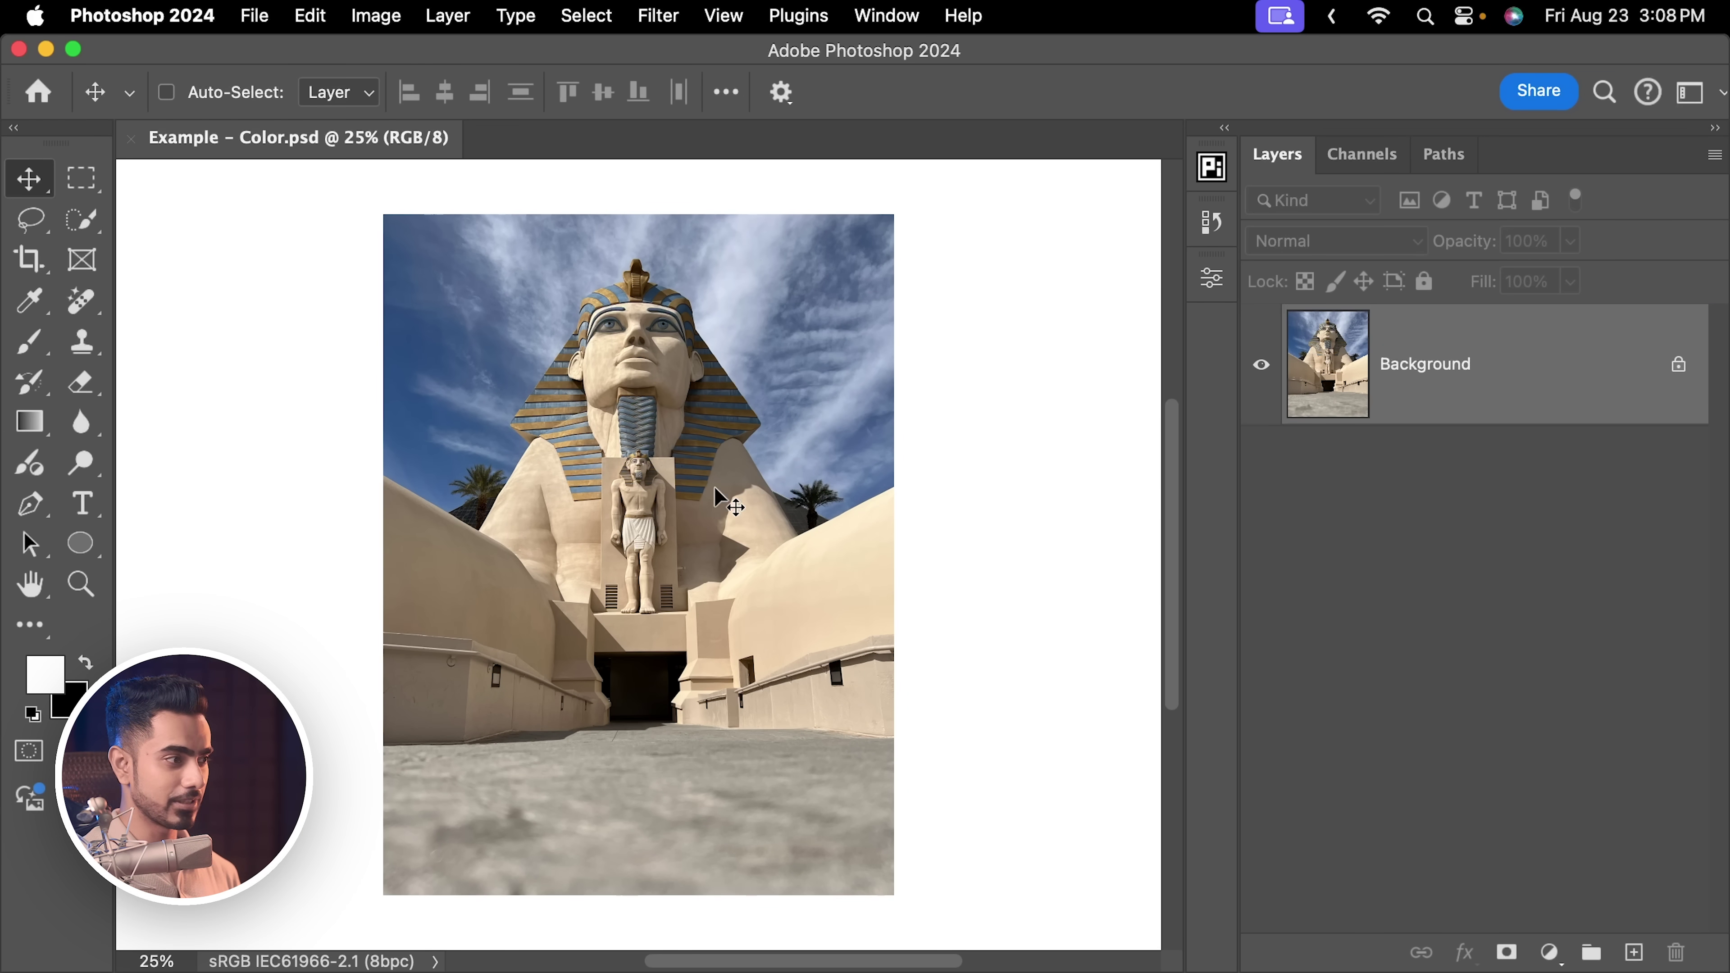
pyautogui.scroll(3, 701, 491)
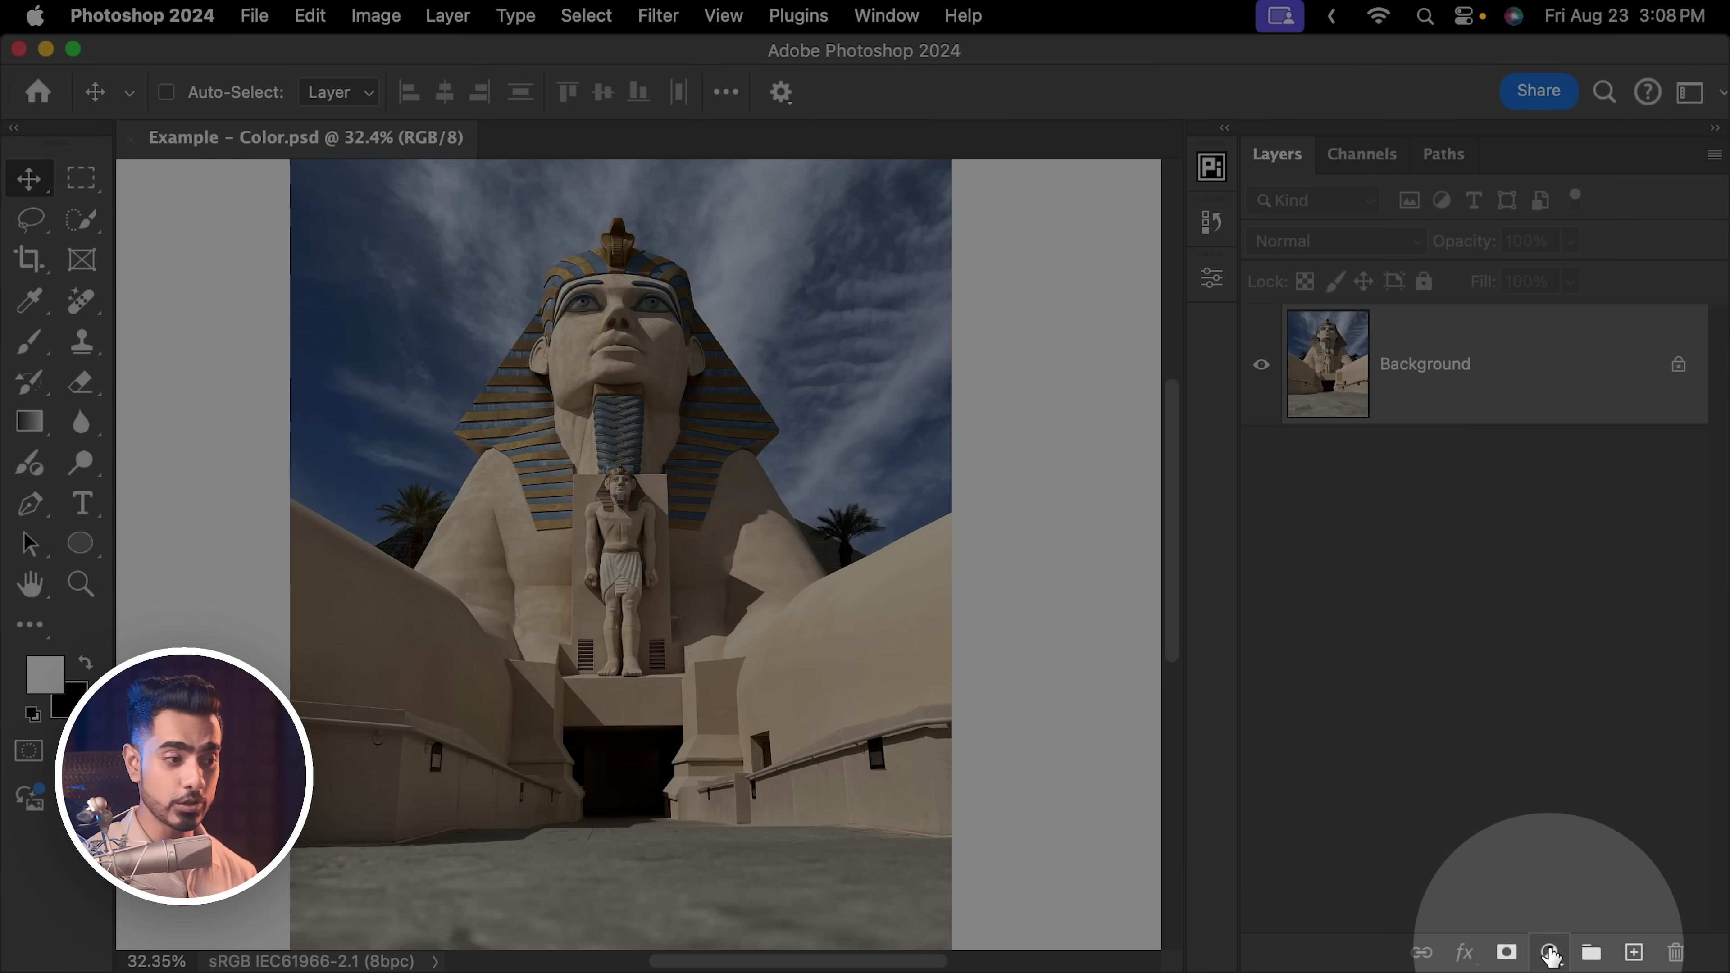
# Add a Hue/Saturation adjustment layer with Saturation +22 and collapse its properties.
pyautogui.click(1550, 953)
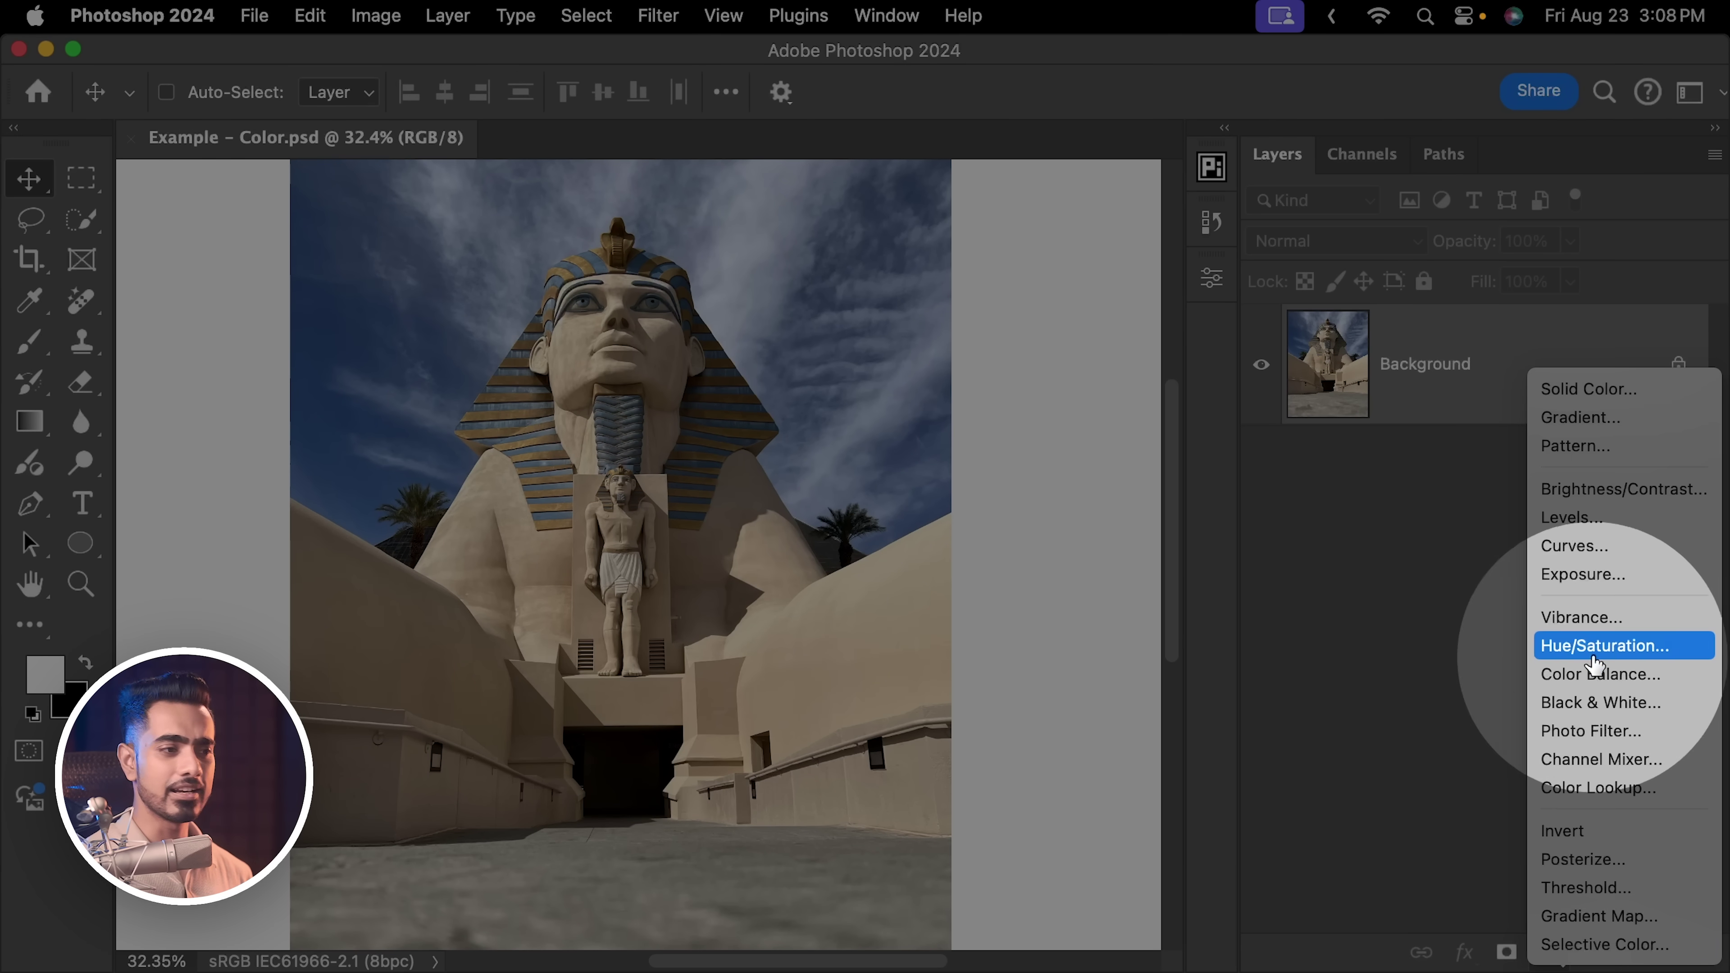
pyautogui.click(1601, 642)
pyautogui.moveTo(638, 527); pyautogui.dragTo(527, 540)
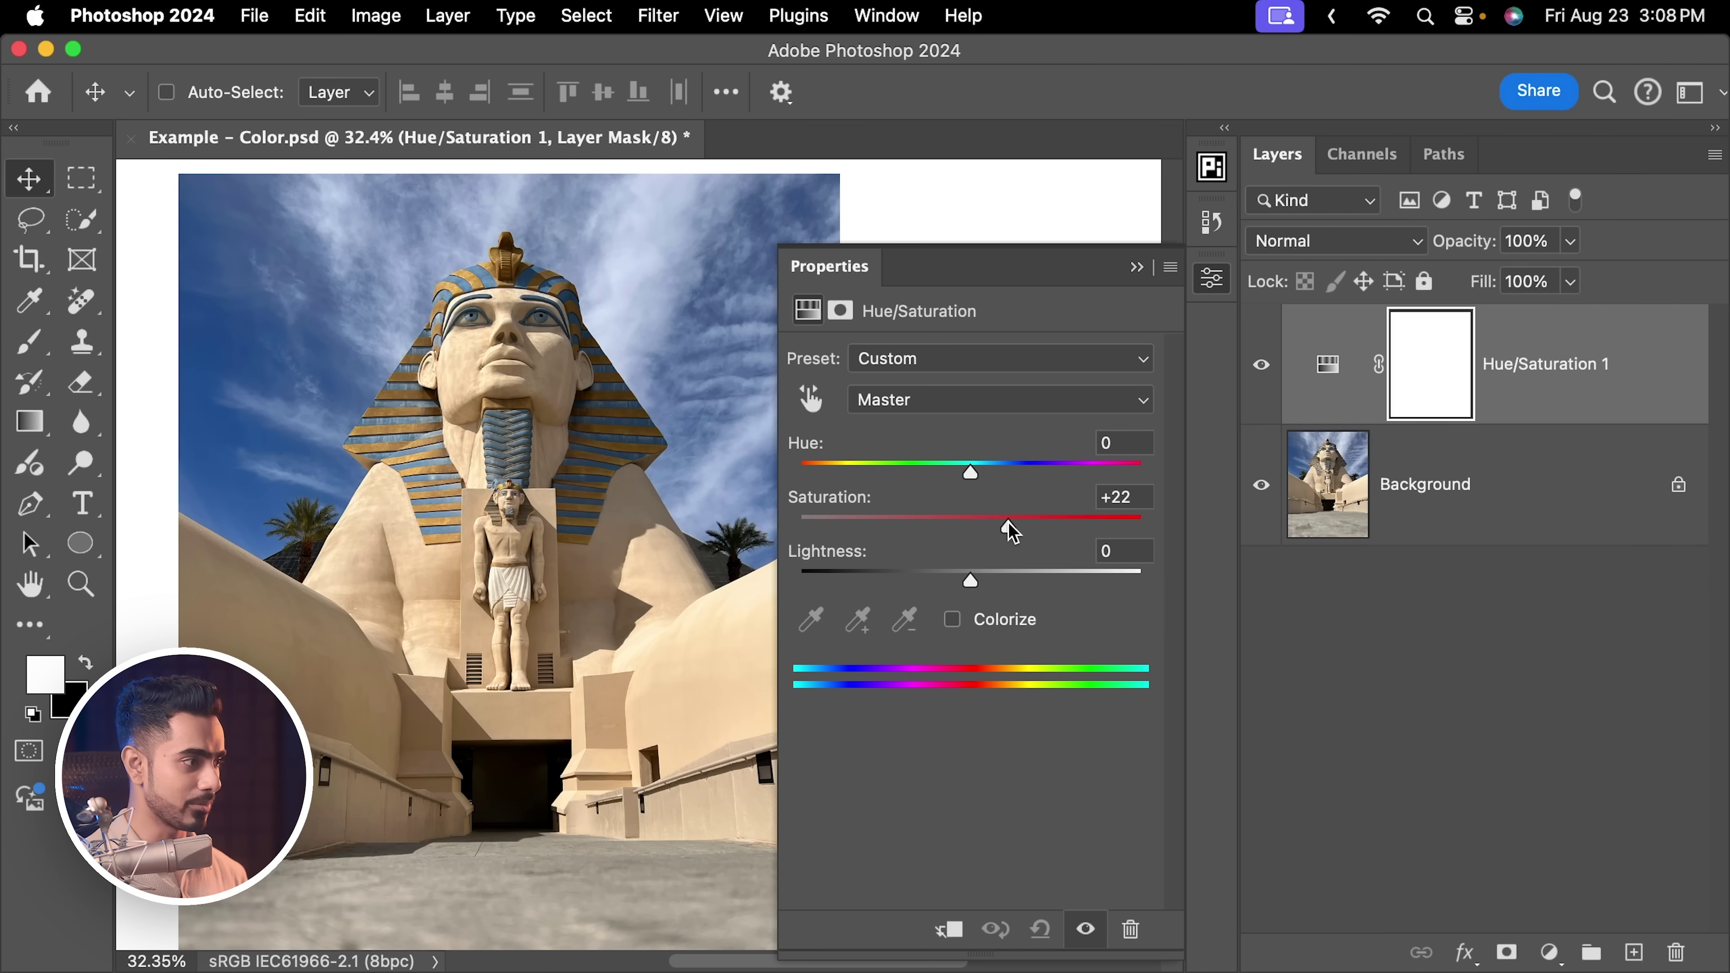
pyautogui.click(1136, 267)
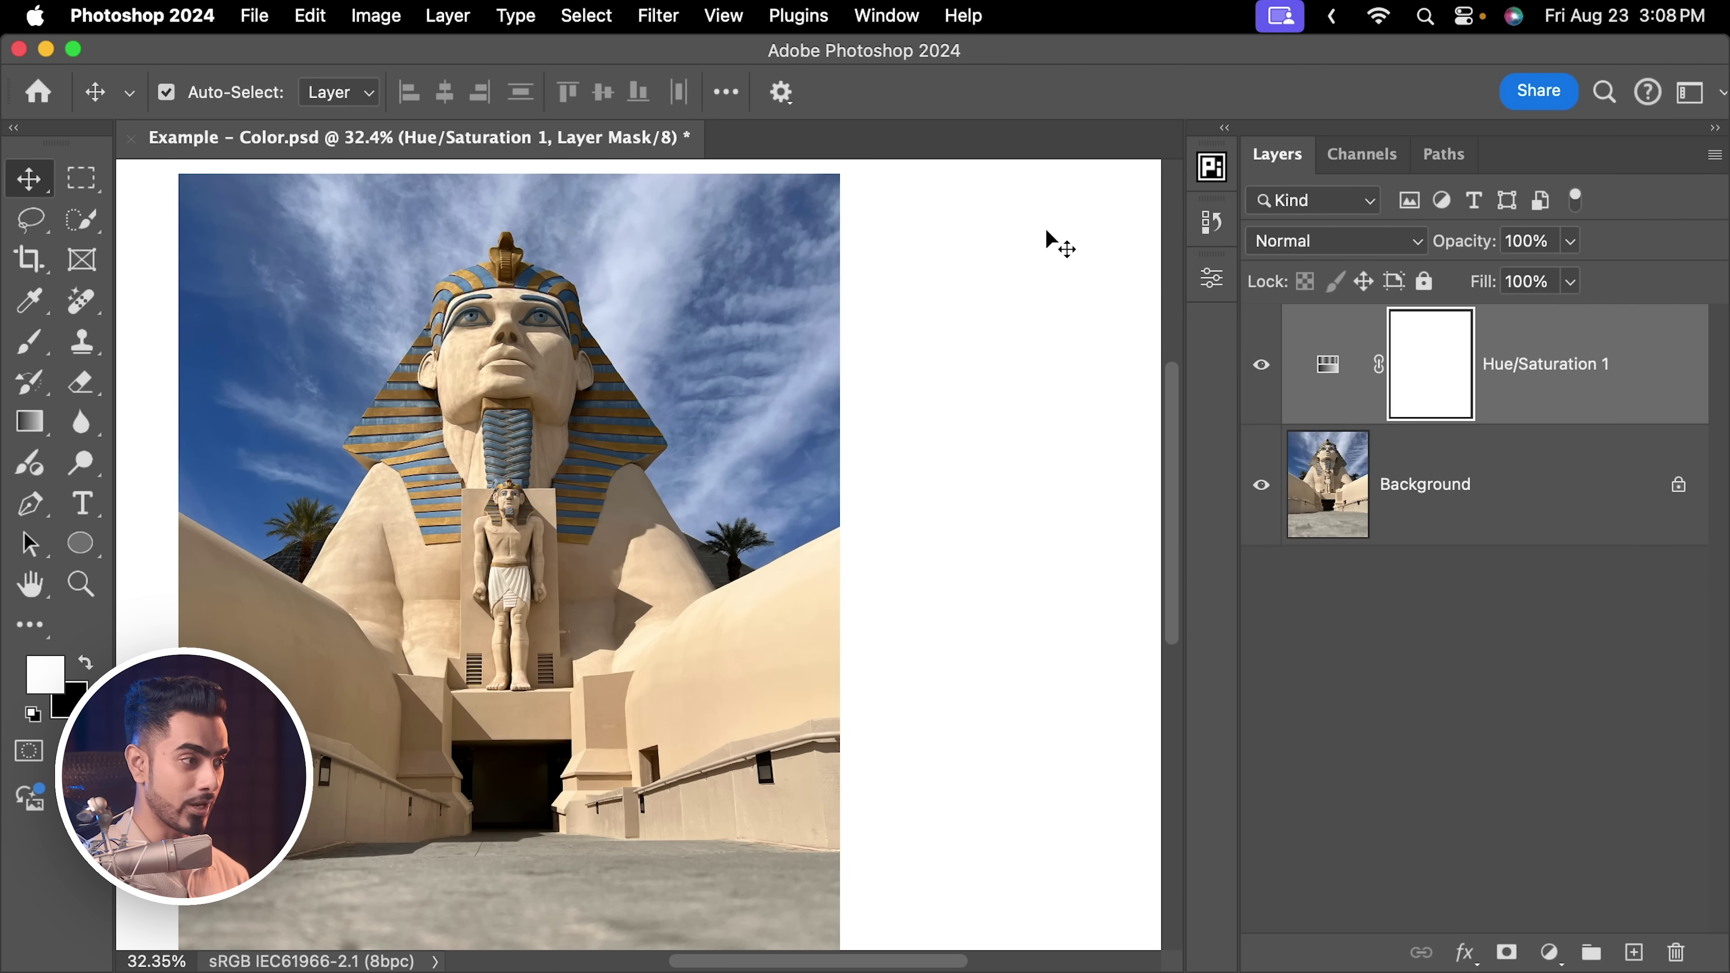
pyautogui.scroll(-2, 1059, 245)
pyautogui.scroll(1, 1136, 331)
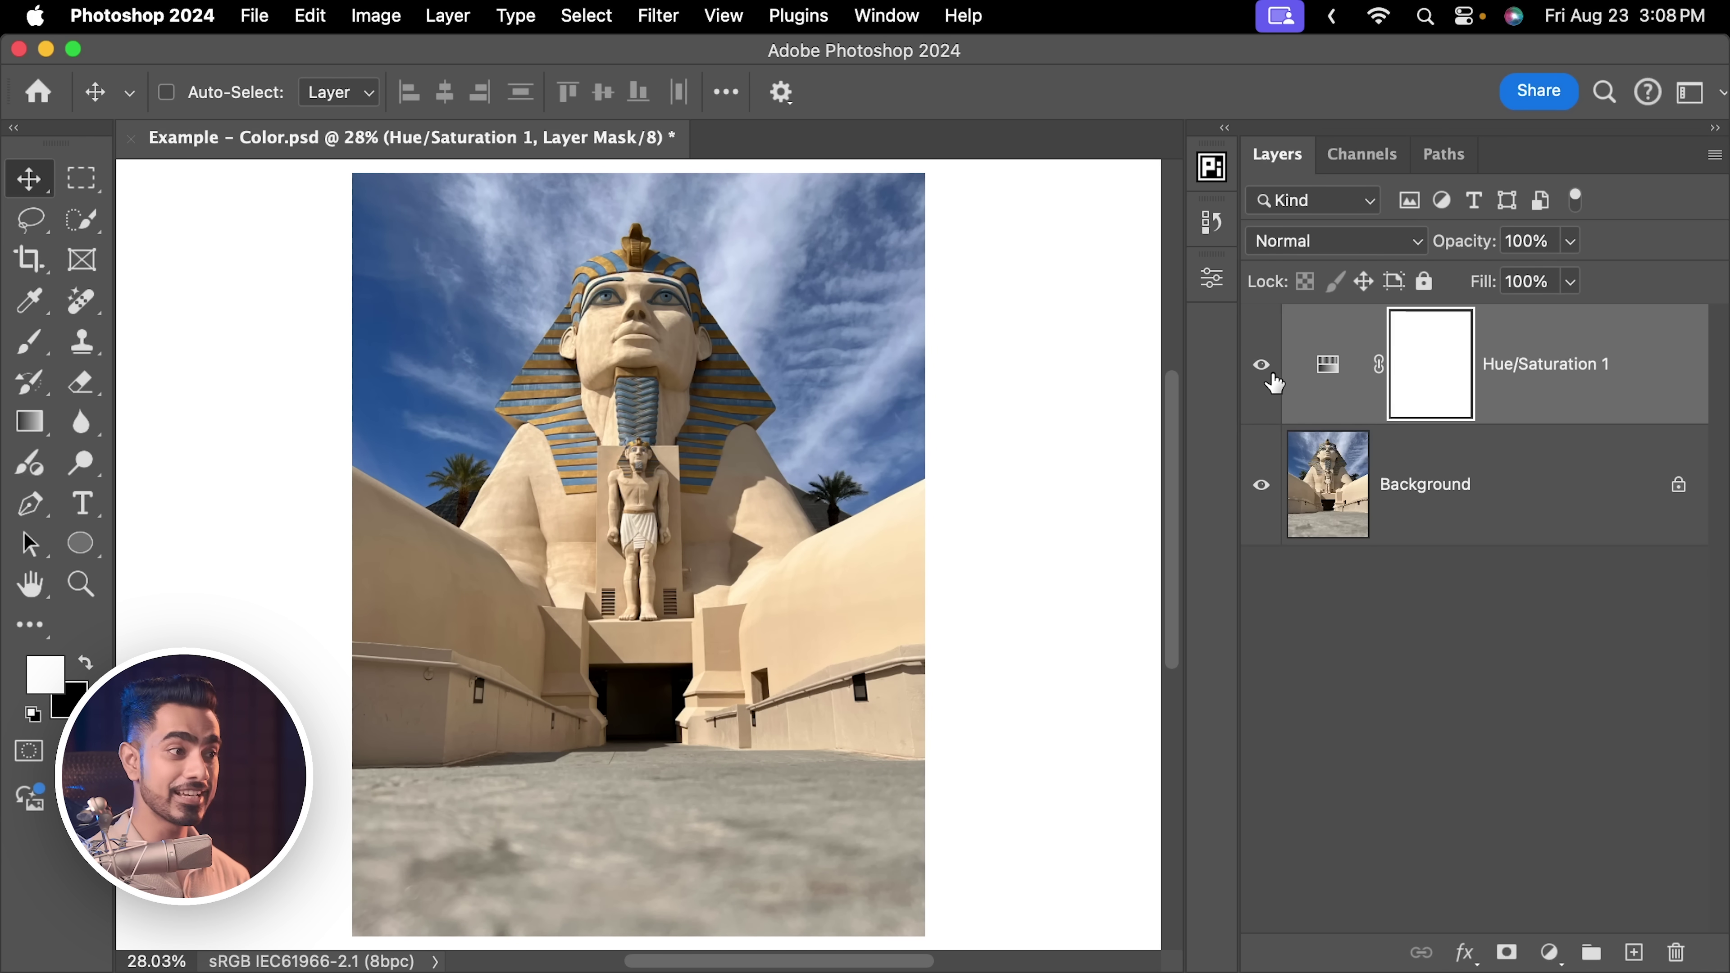
# Add a Vibrance layer at +90, then toggle its visibility off and on to compare.
pyautogui.click(1550, 954)
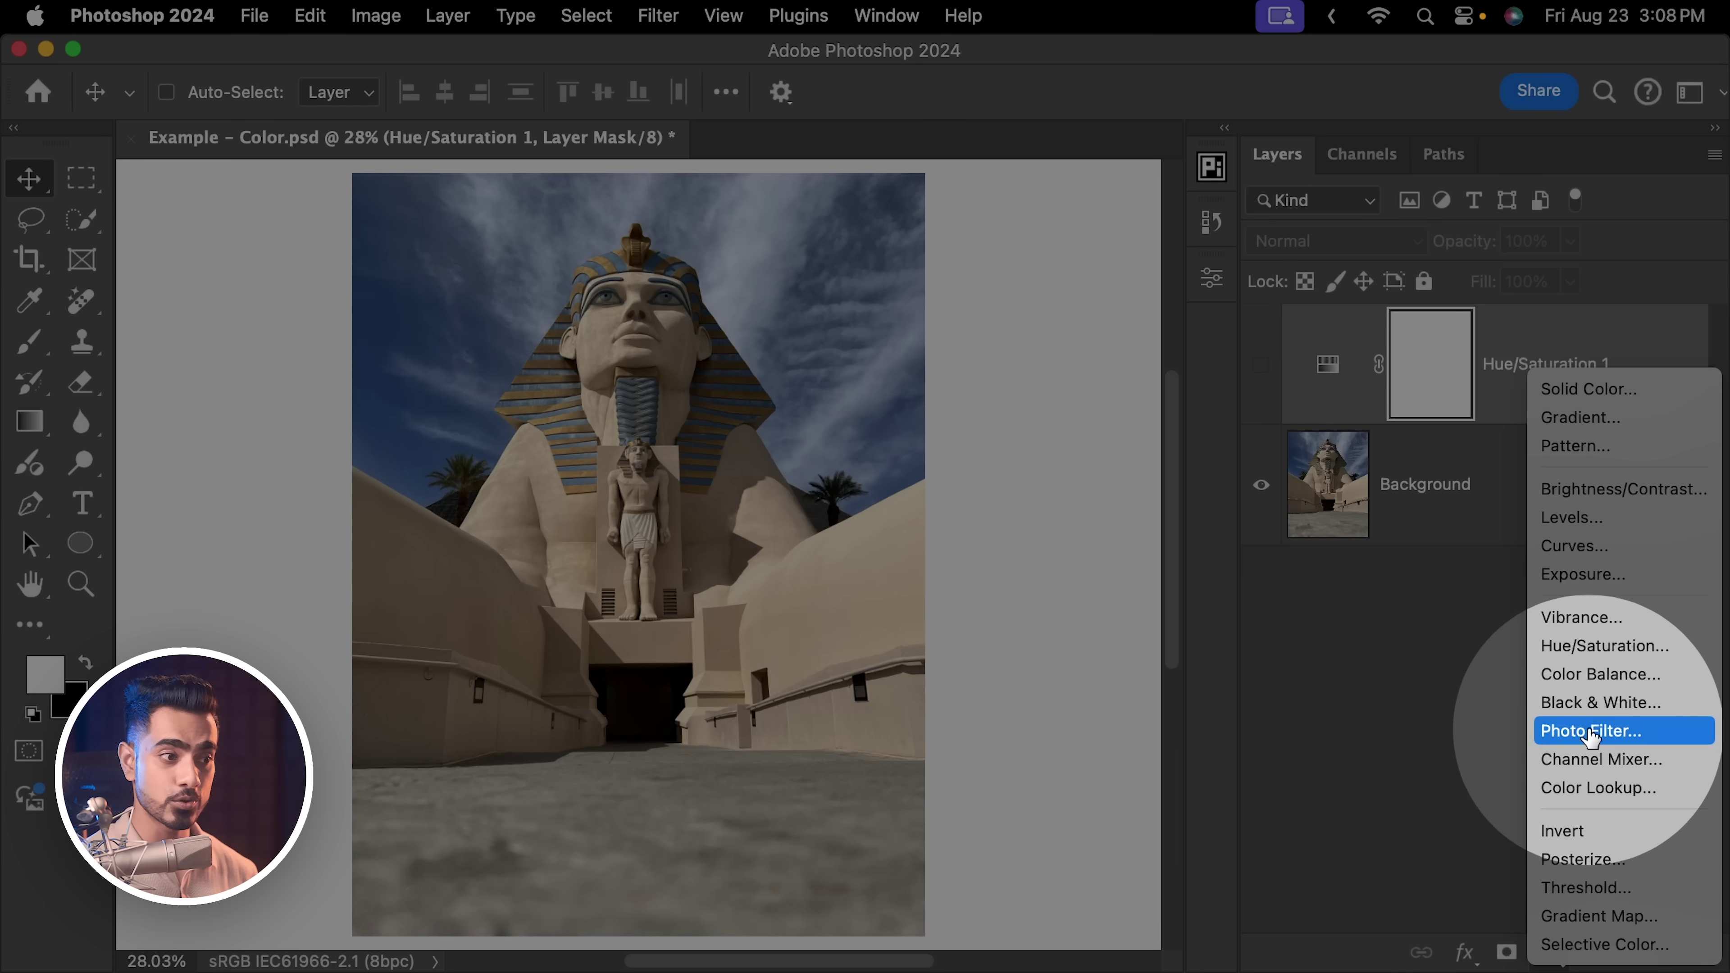
pyautogui.press('Escape')
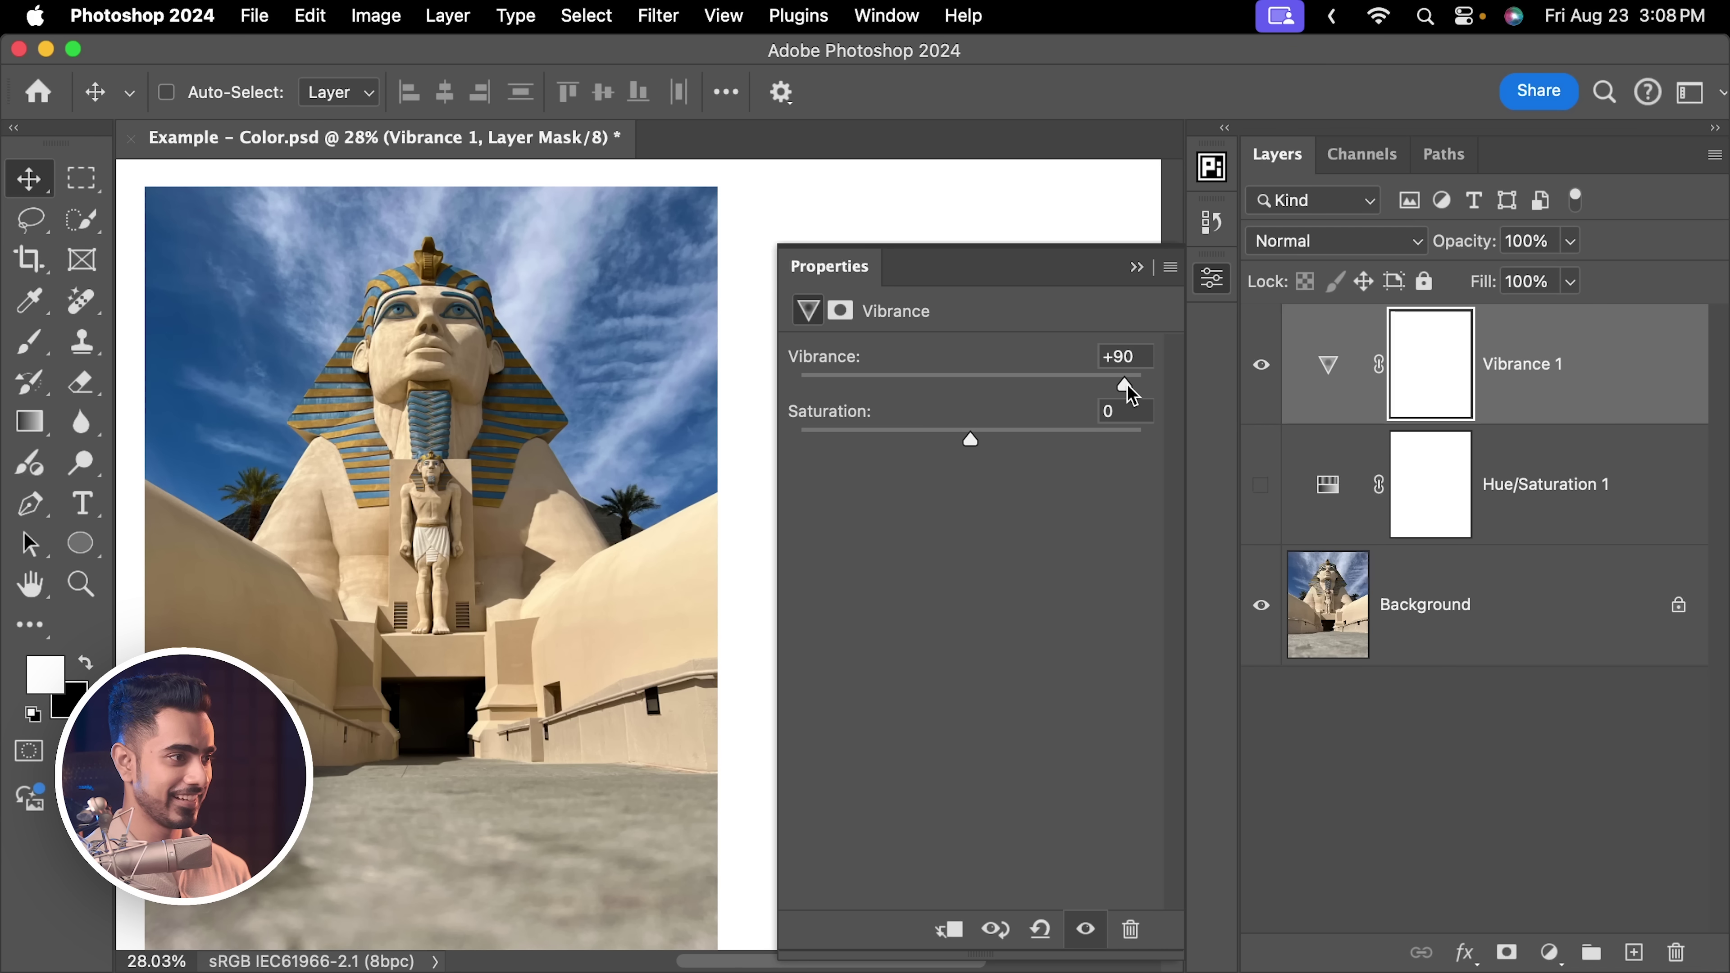
pyautogui.click(1136, 266)
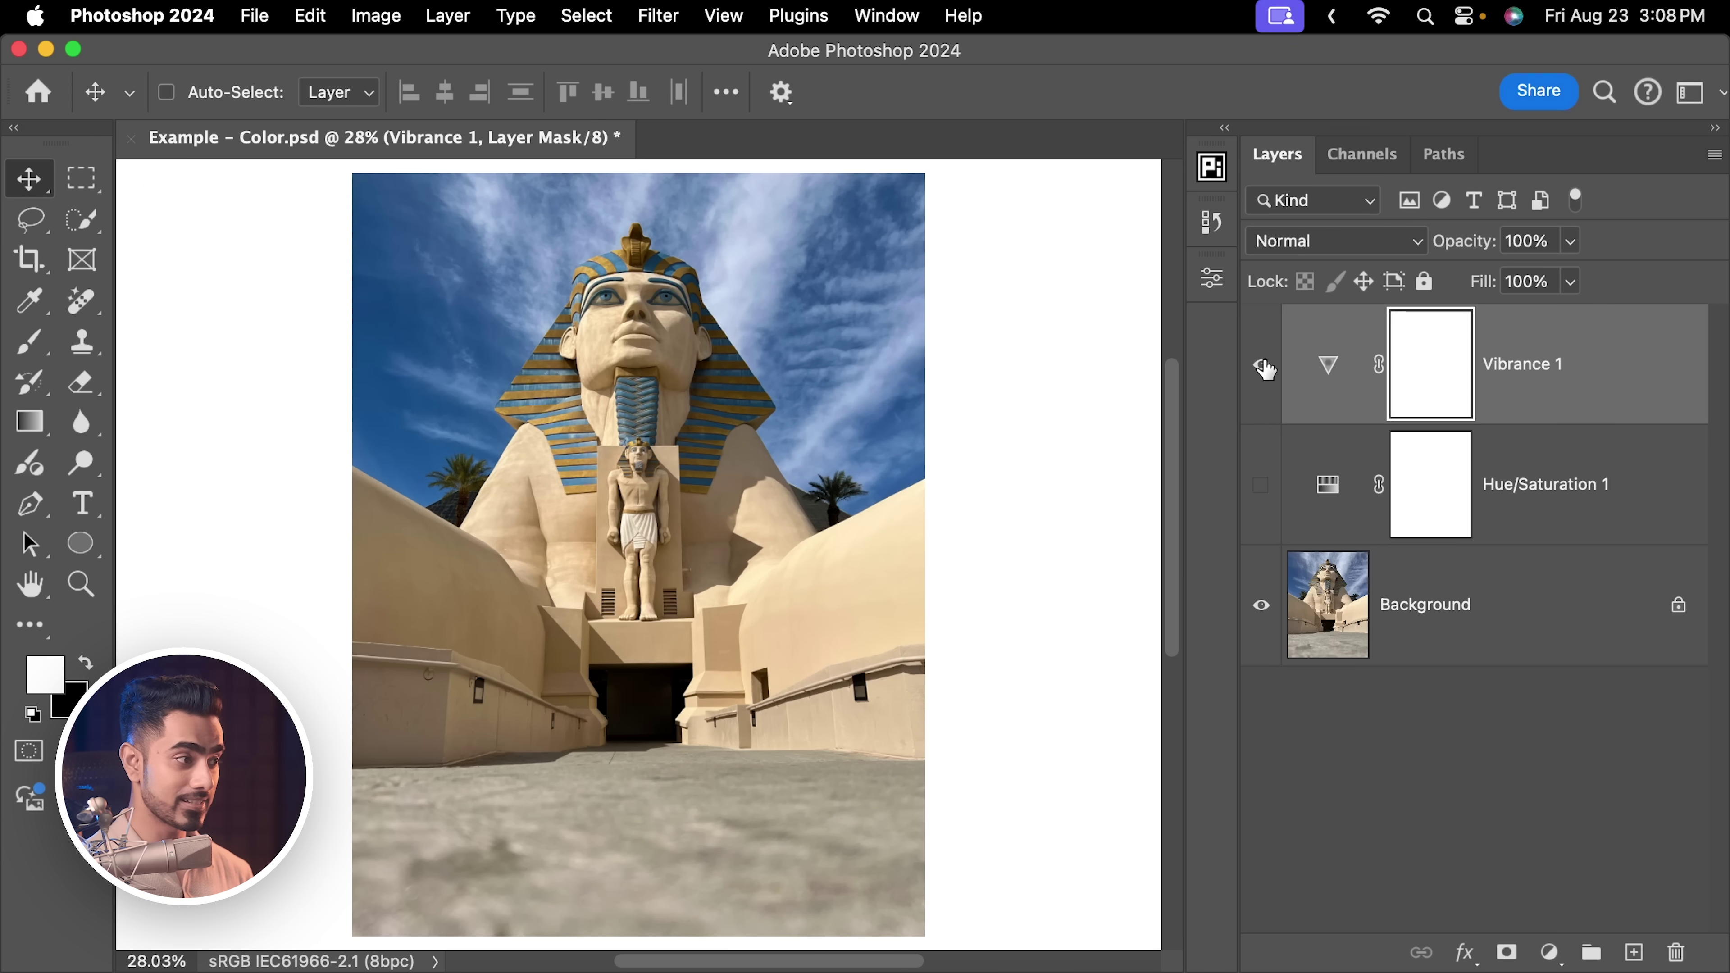
pyautogui.click(1262, 365)
pyautogui.click(1262, 378)
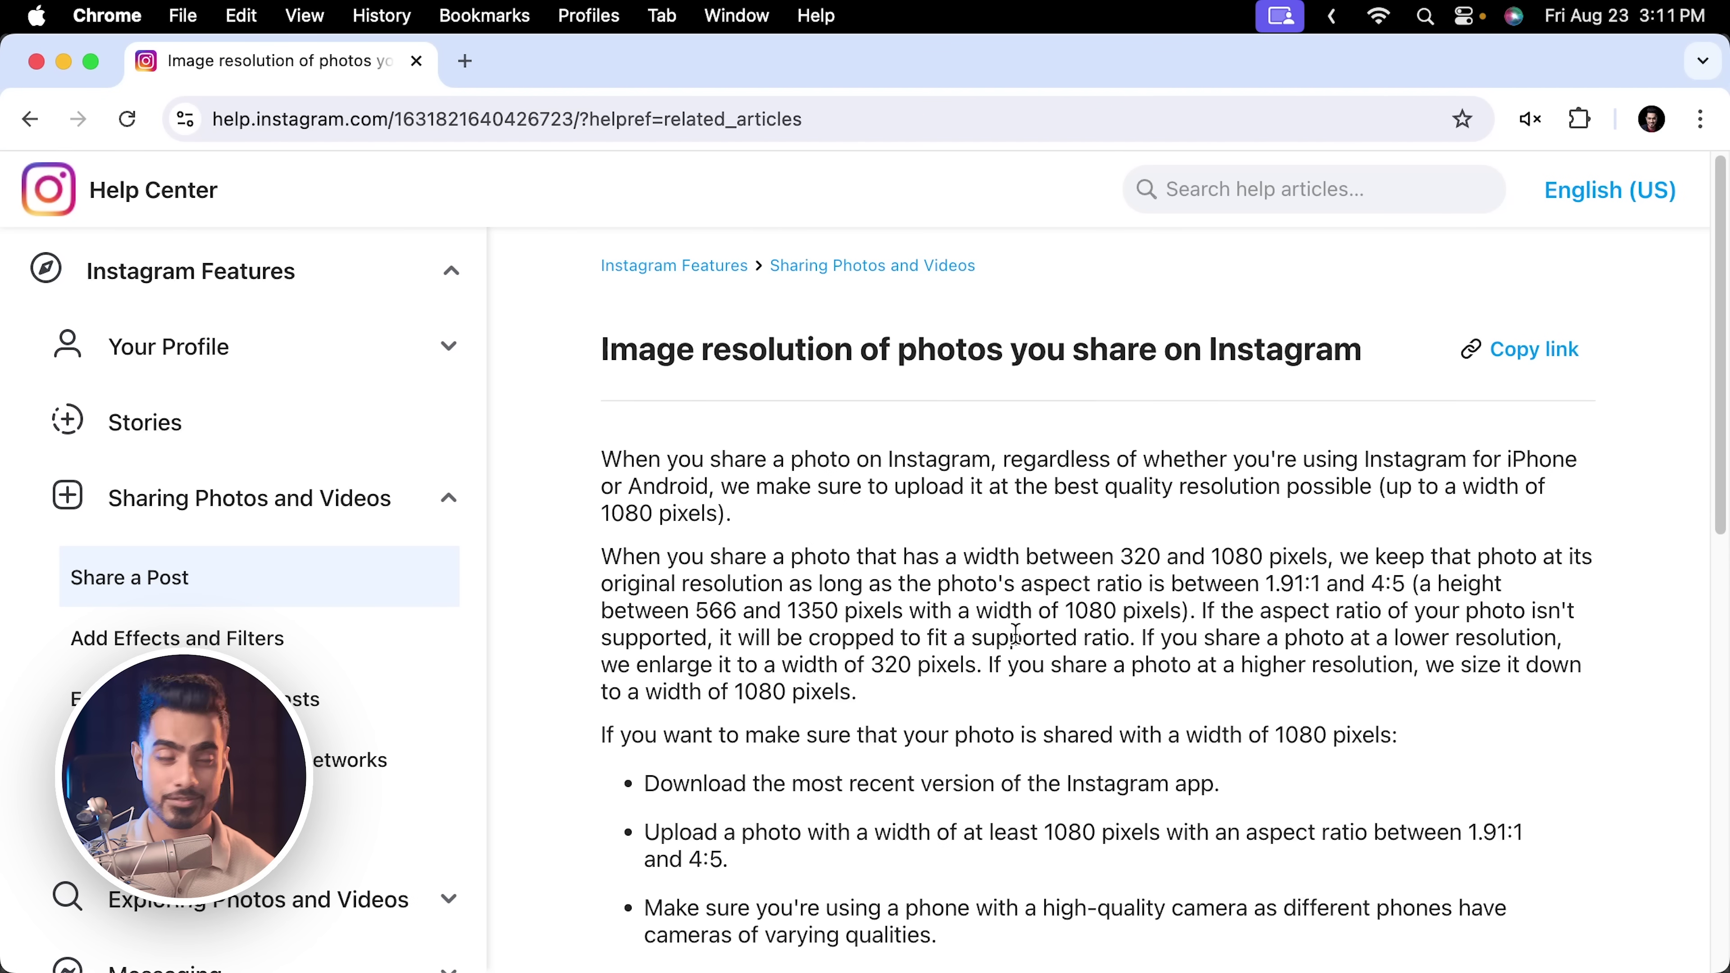
# Read Instagram's and Facebook's image size guidance, then minimize Chrome.
pyautogui.scroll(-2, 942, 592)
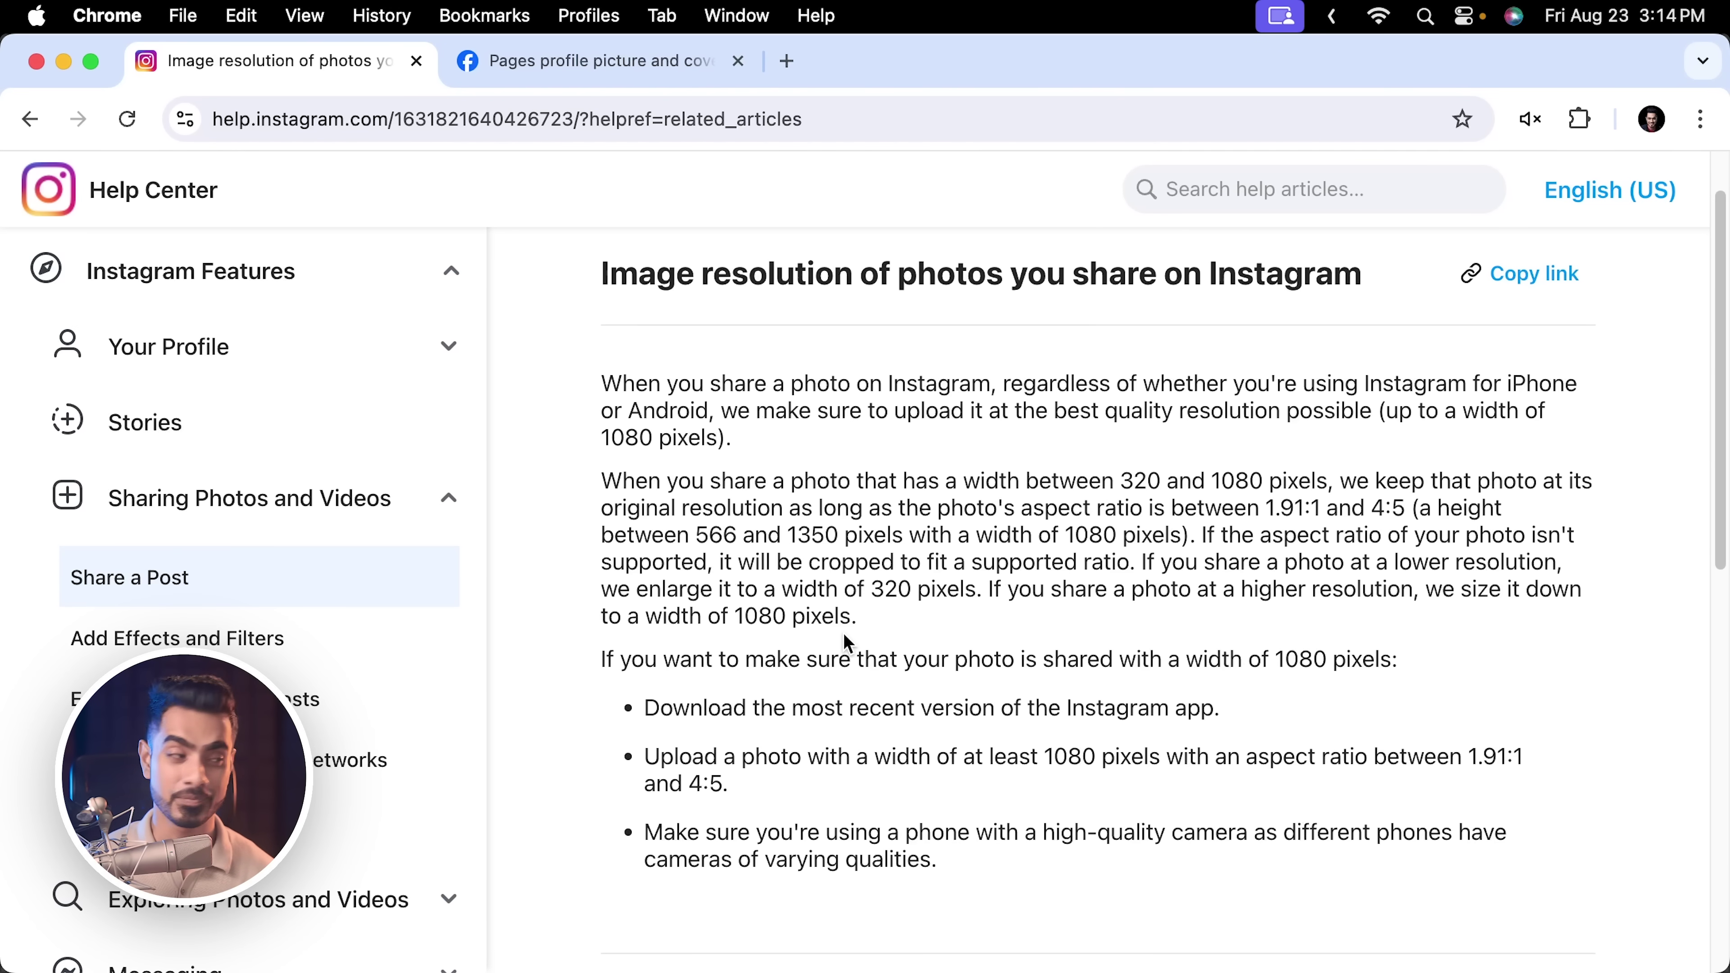
pyautogui.hotkey('ctrl', 'Tab')
pyautogui.scroll(-1, 998, 569)
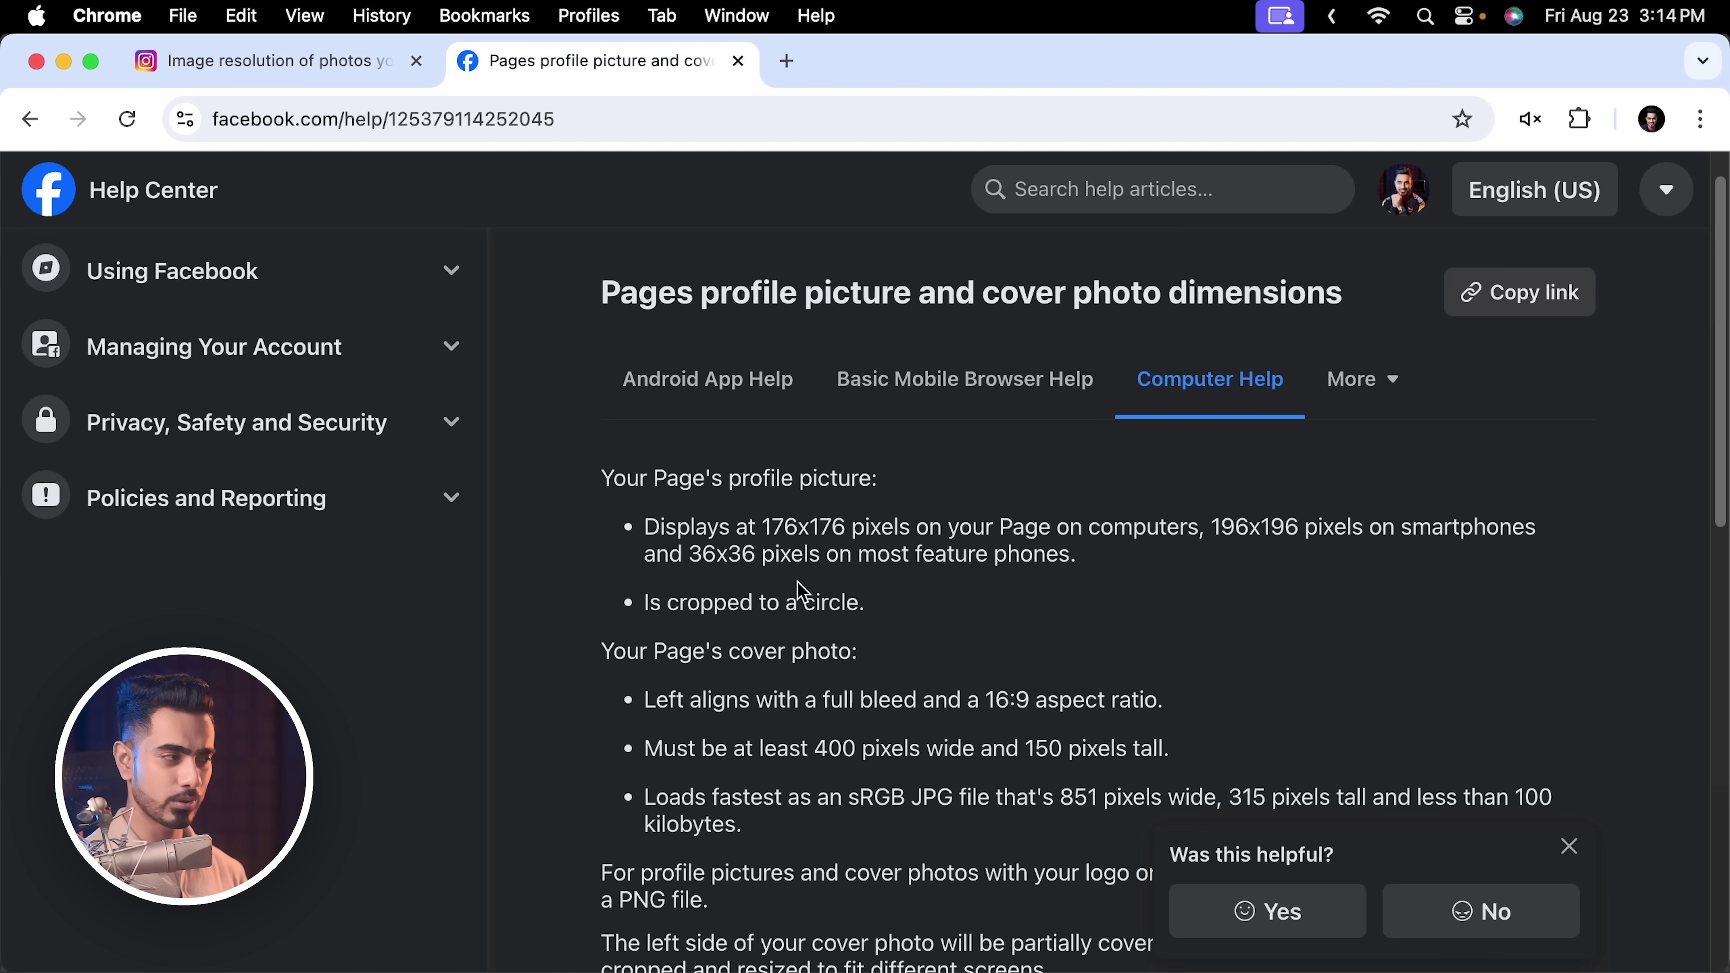
pyautogui.click(63, 64)
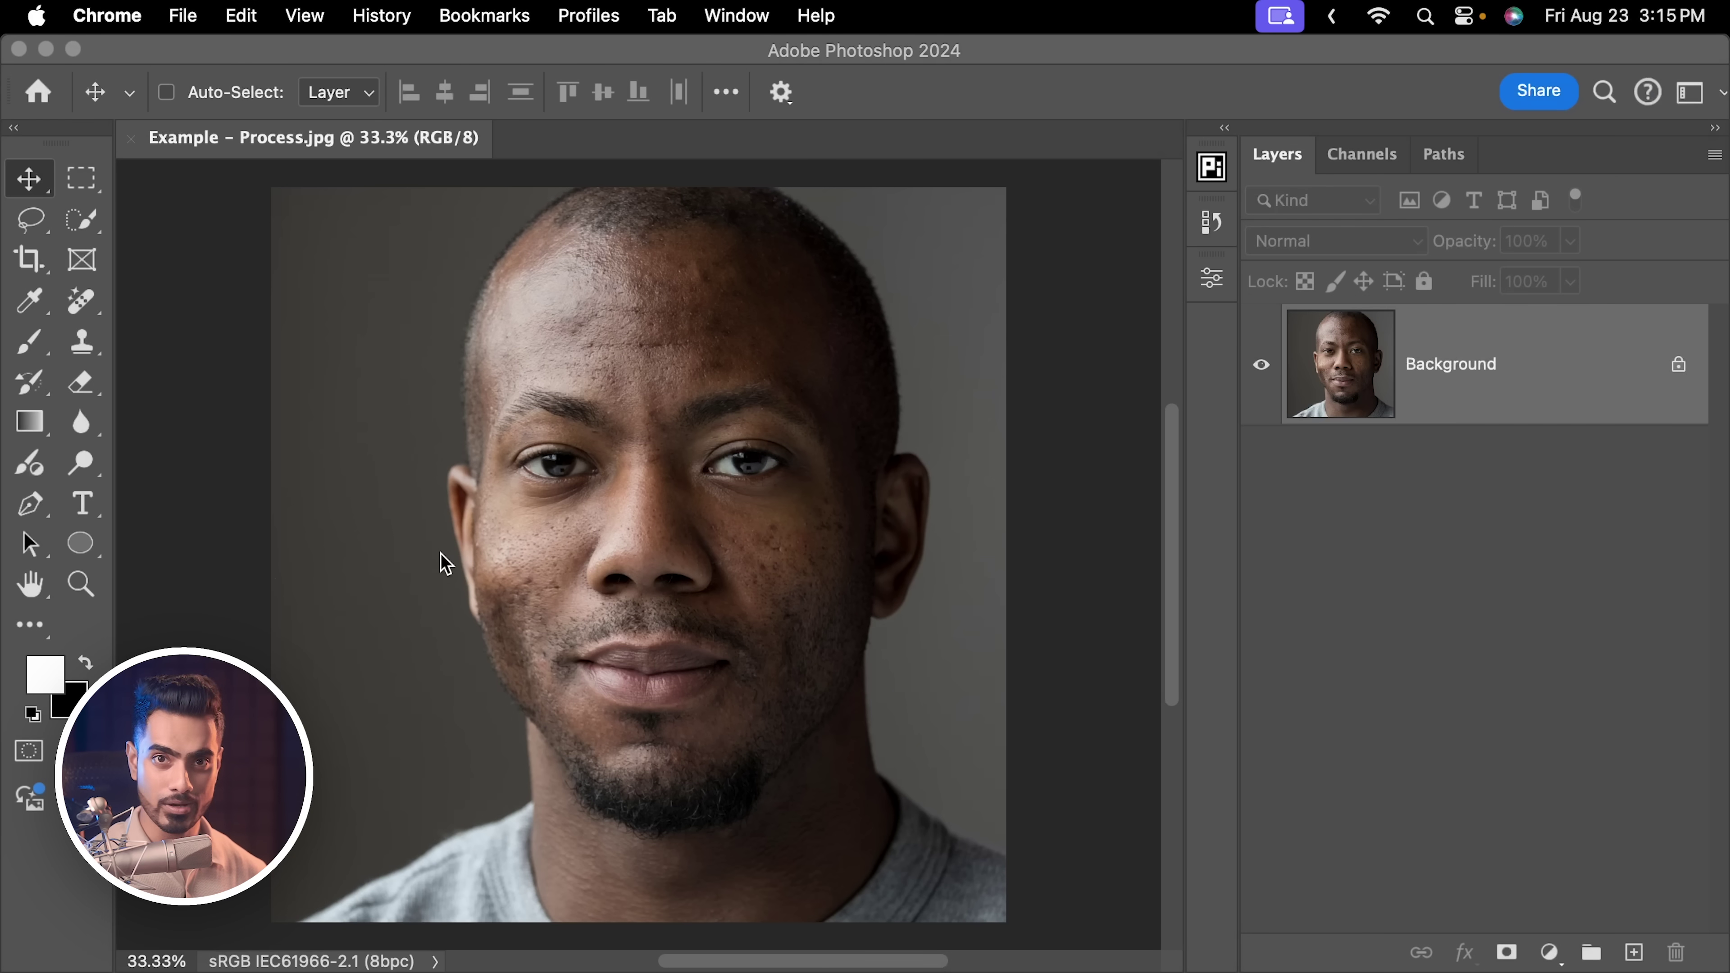
# Crop the Example – Process portrait to a 1:1 square and return to the Move tool.
pyautogui.click(544, 335)
pyautogui.press('c')
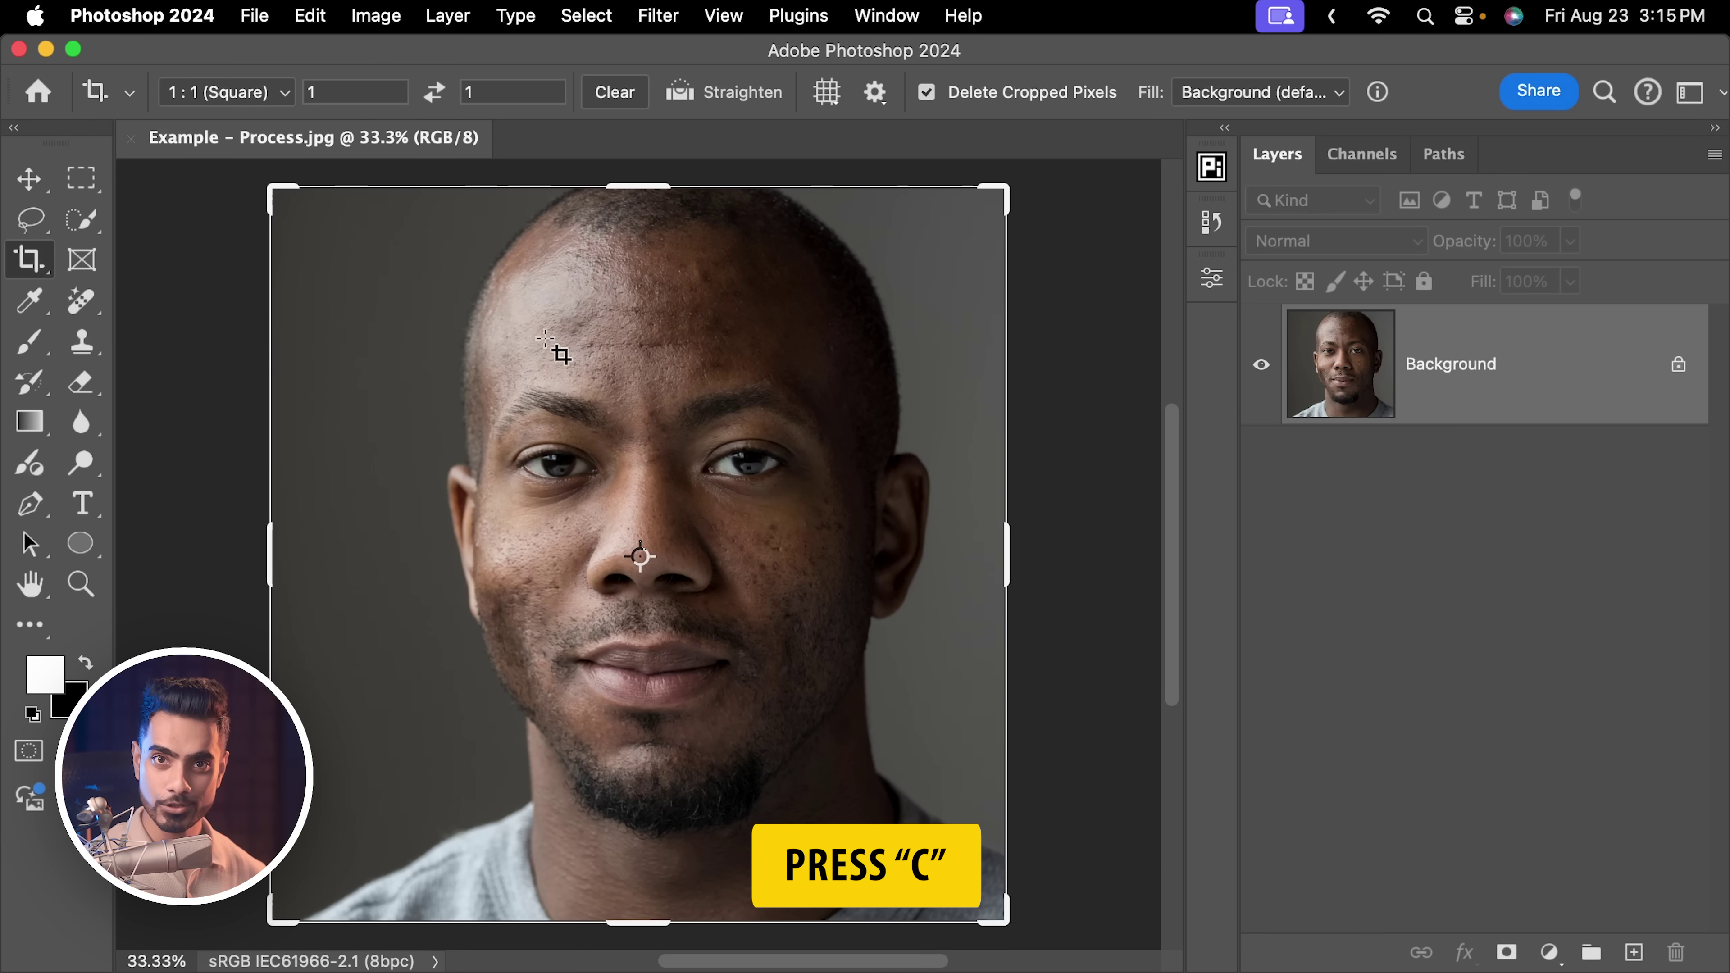
pyautogui.click(235, 92)
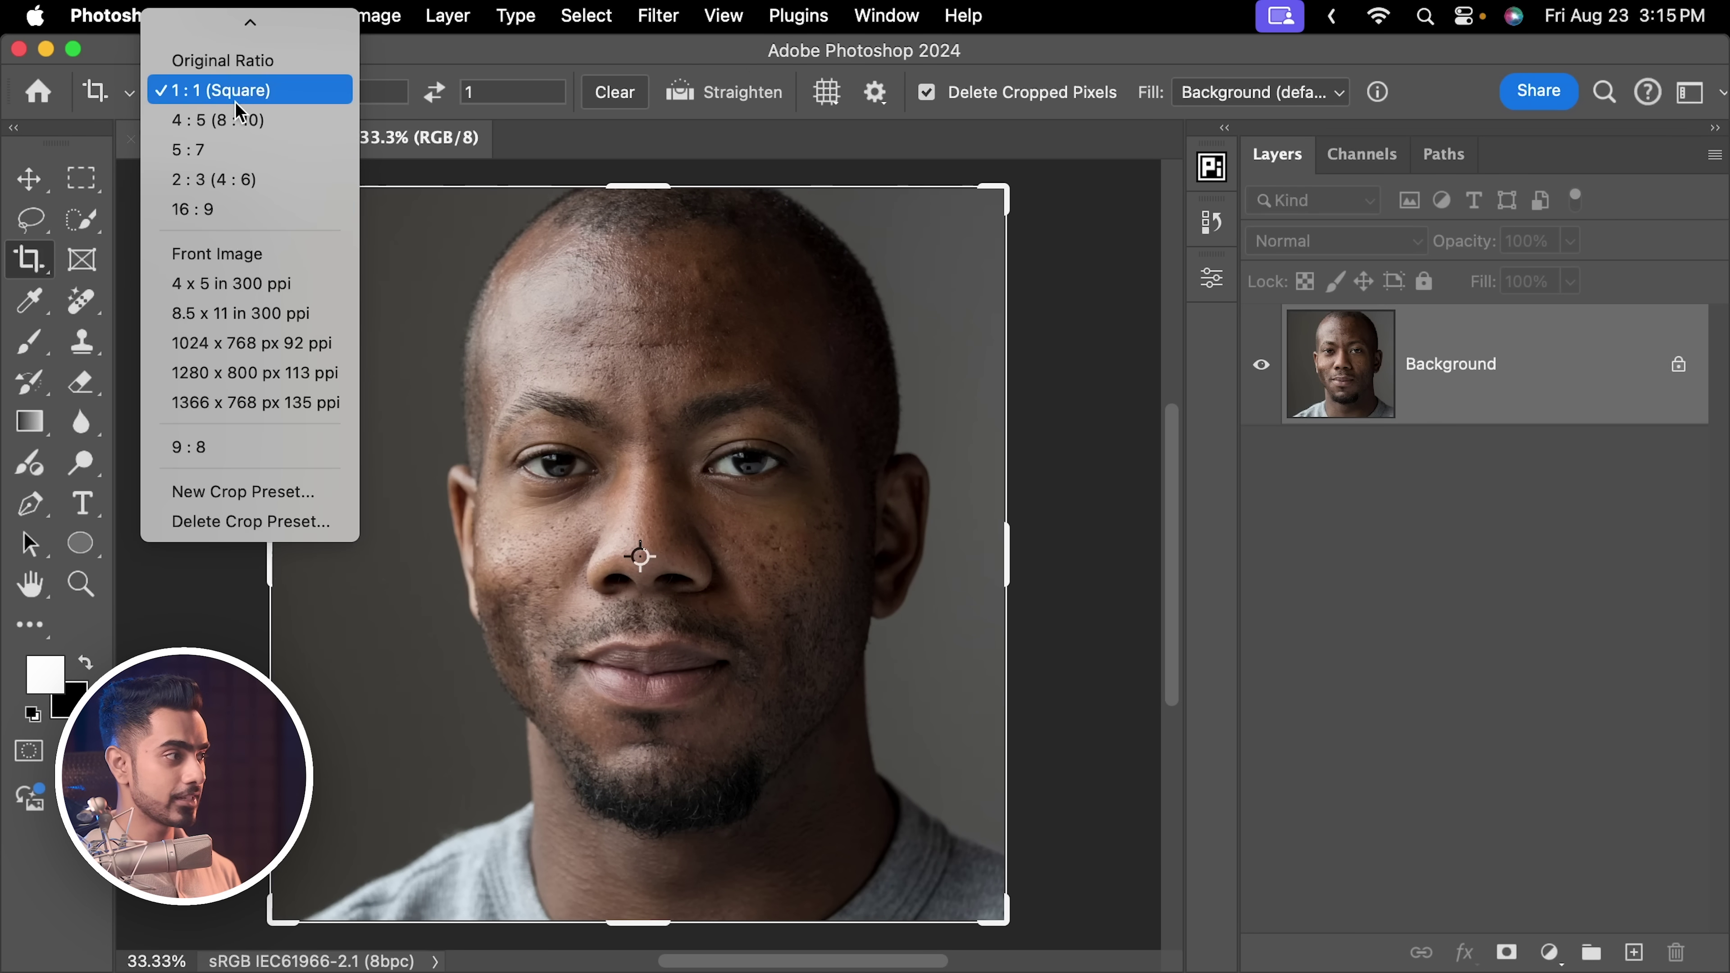
pyautogui.click(207, 92)
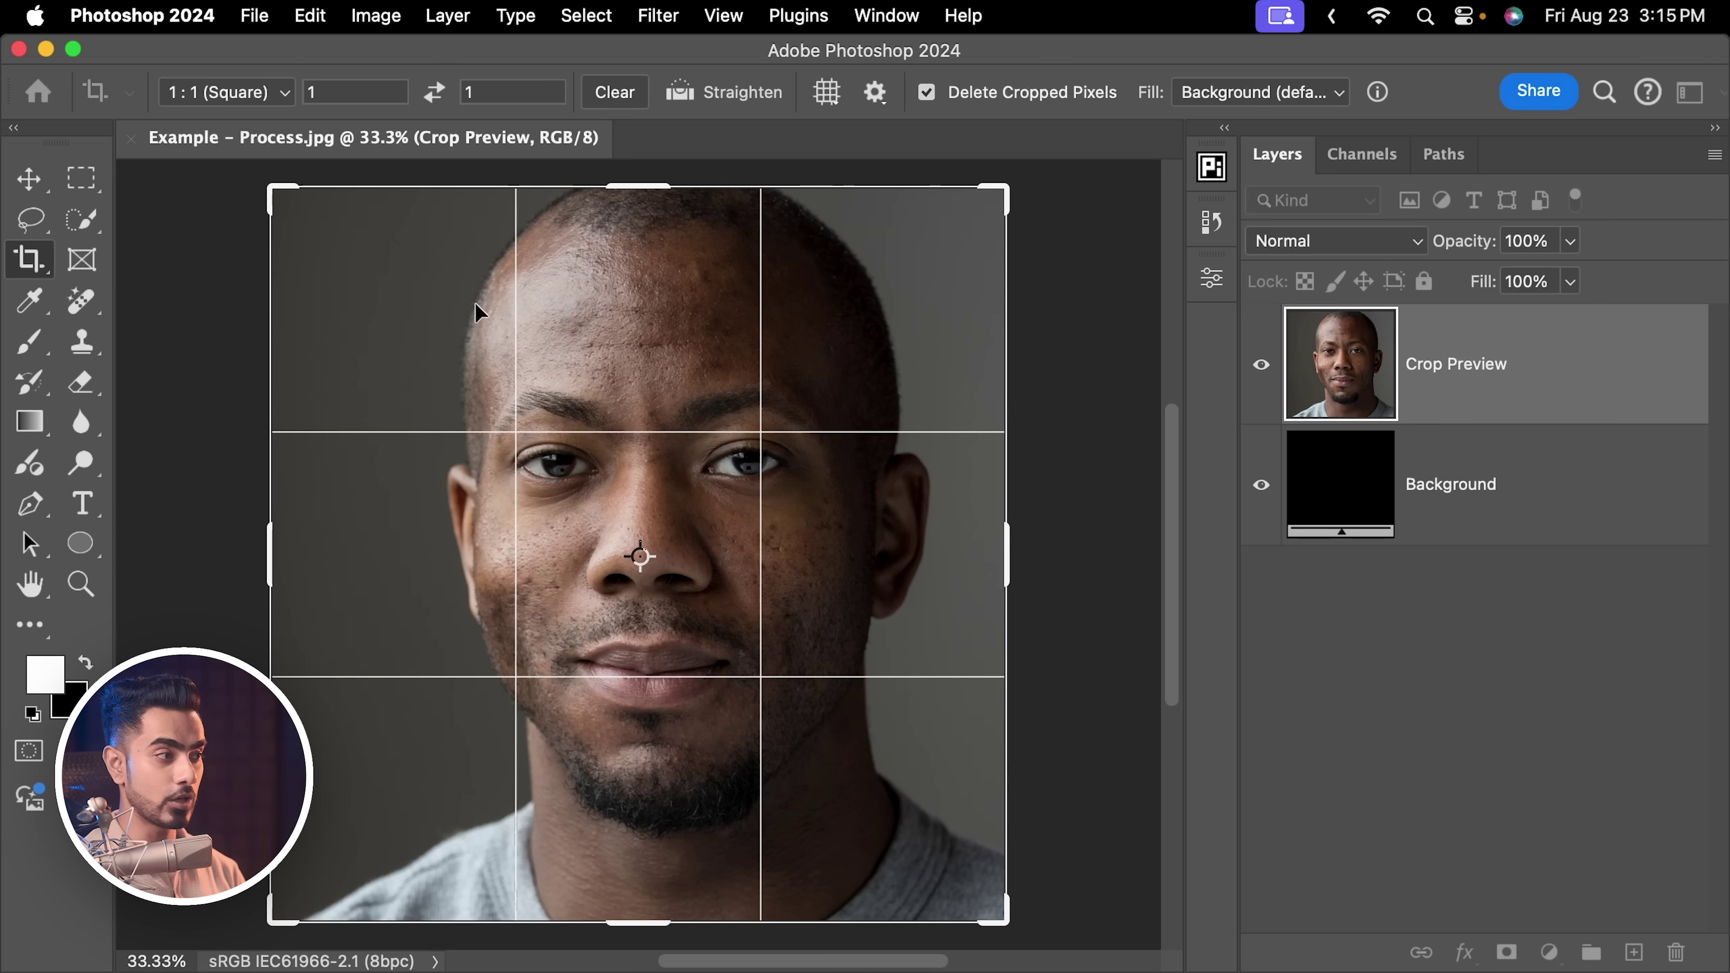
pyautogui.press('Return')
pyautogui.click(46, 186)
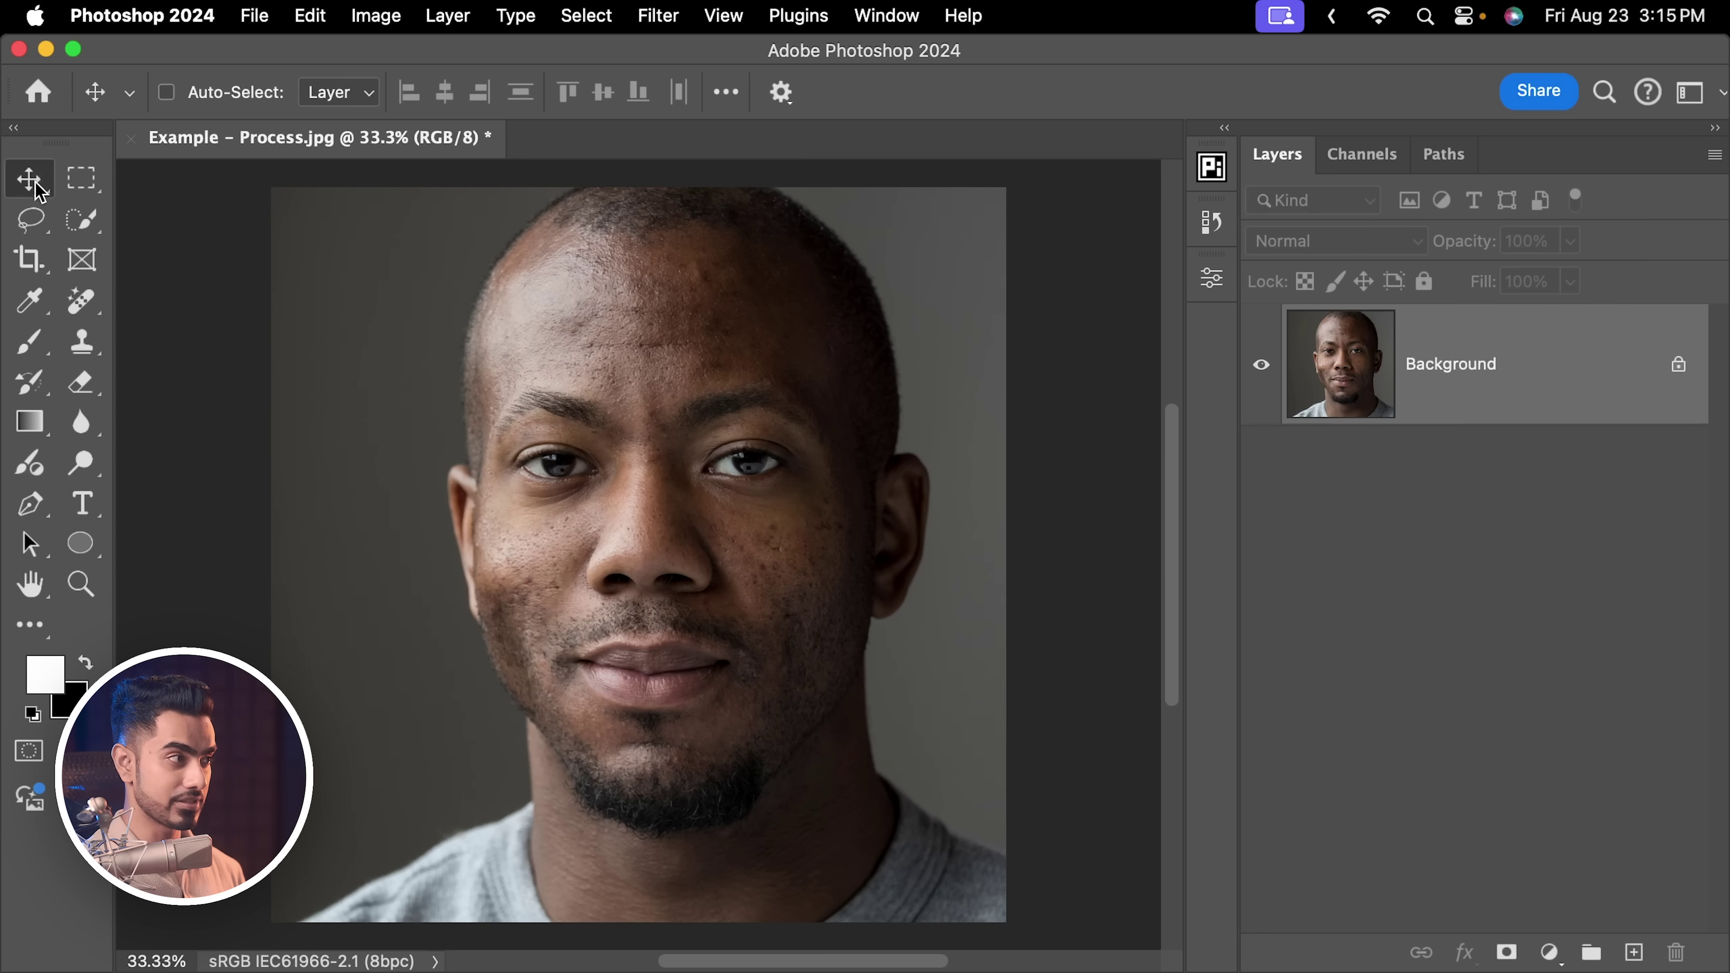
pyautogui.click(371, 23)
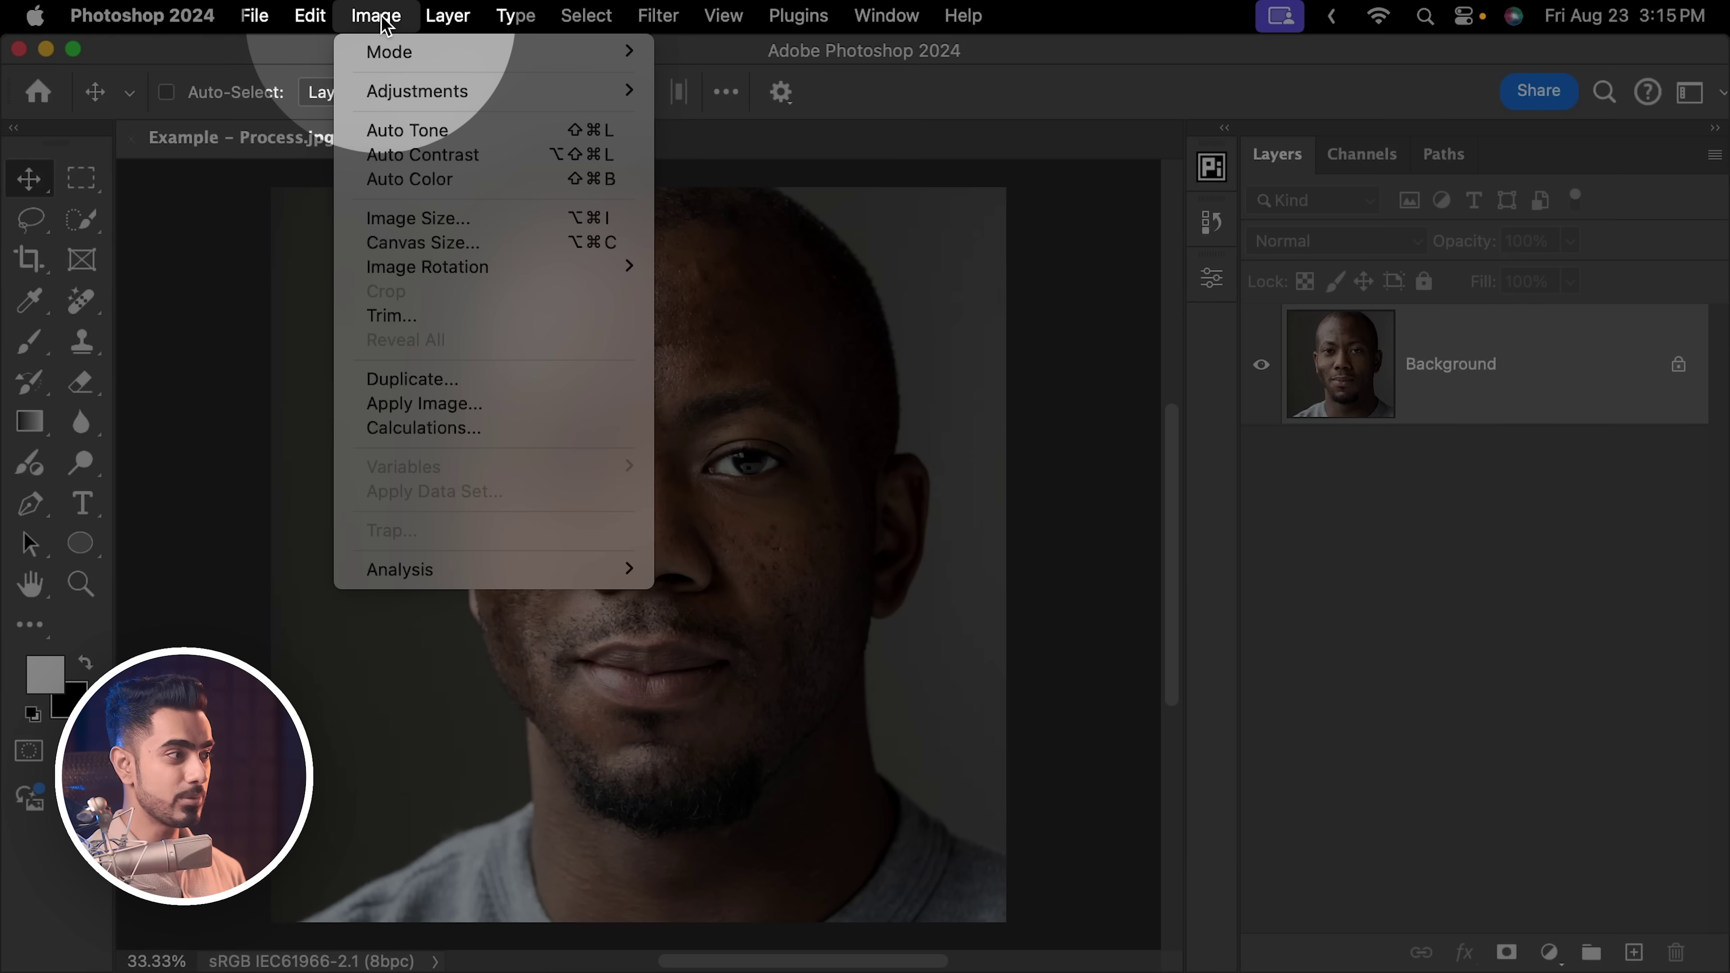
# Resize the image to 1080 × 1080 pixels with width and height kept linked.
pyautogui.click(445, 219)
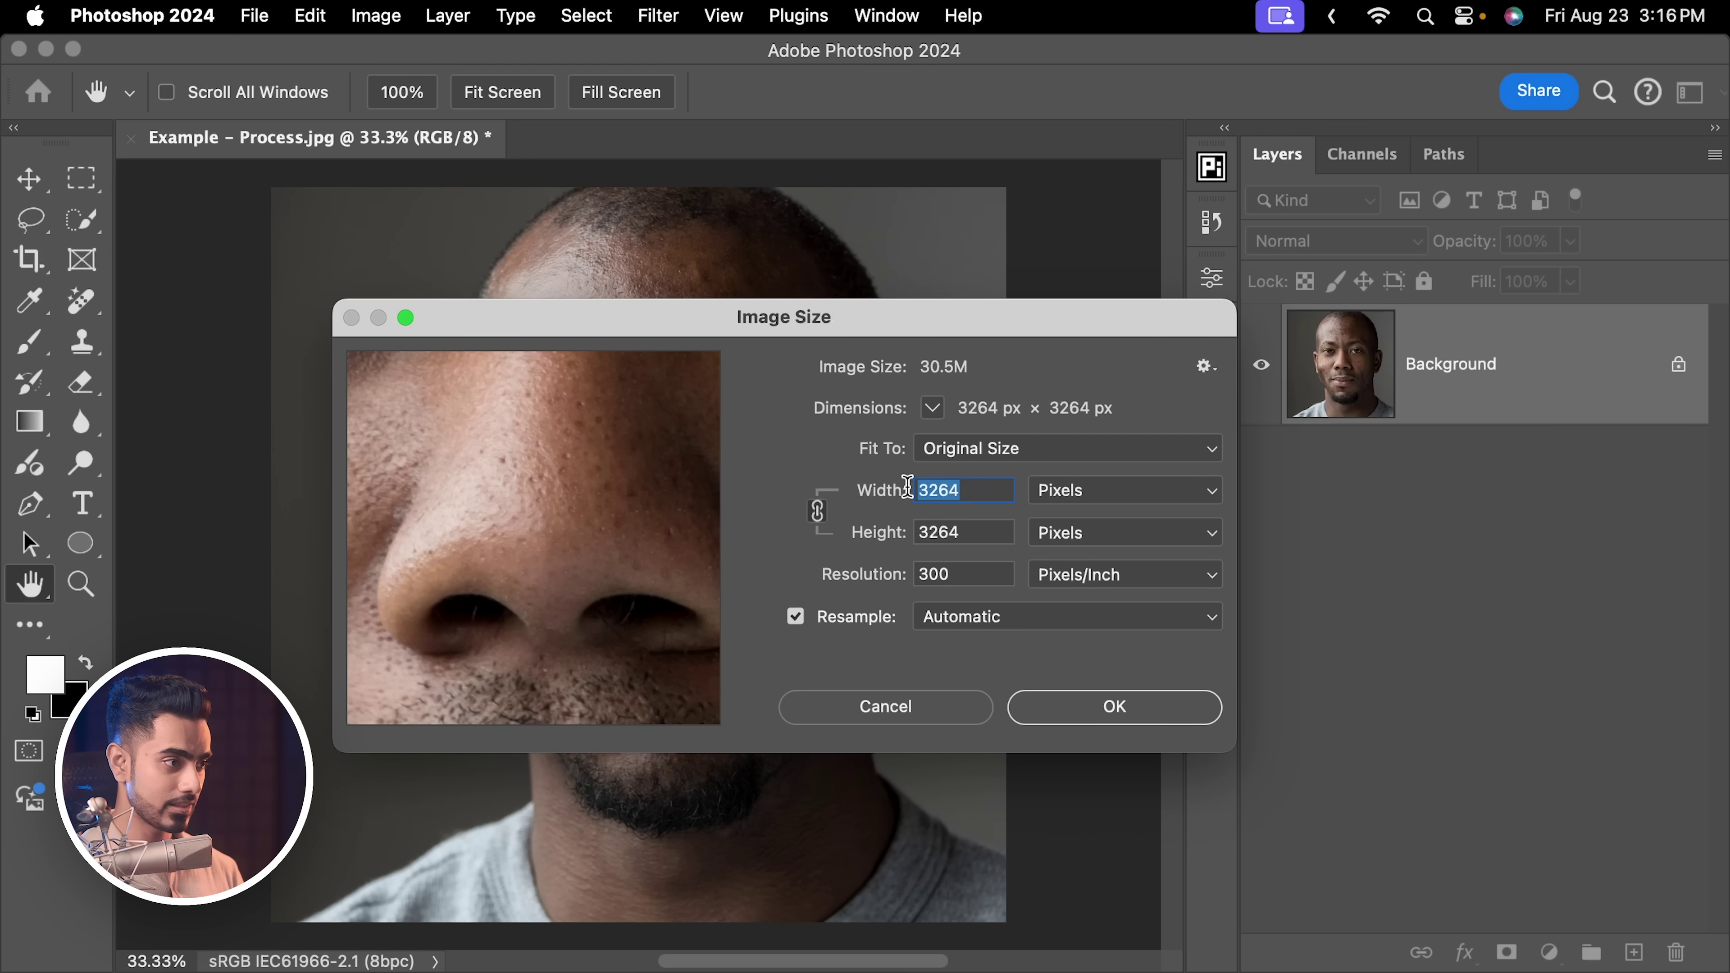
pyautogui.write('1080')
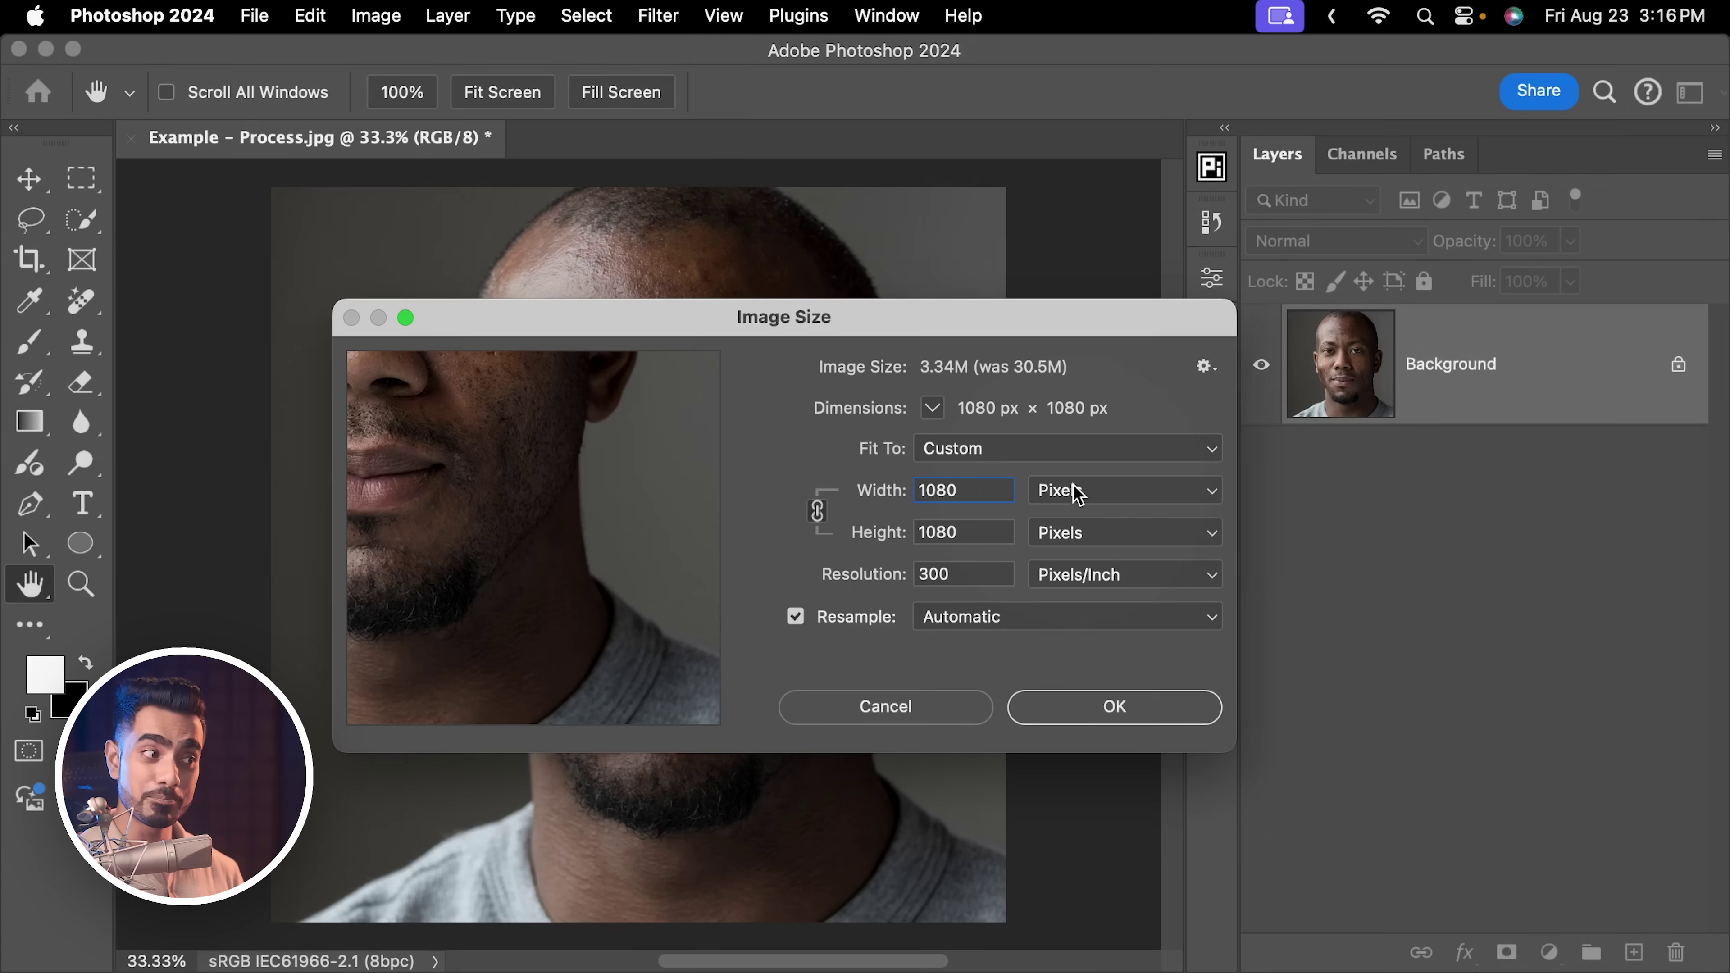
pyautogui.click(1073, 490)
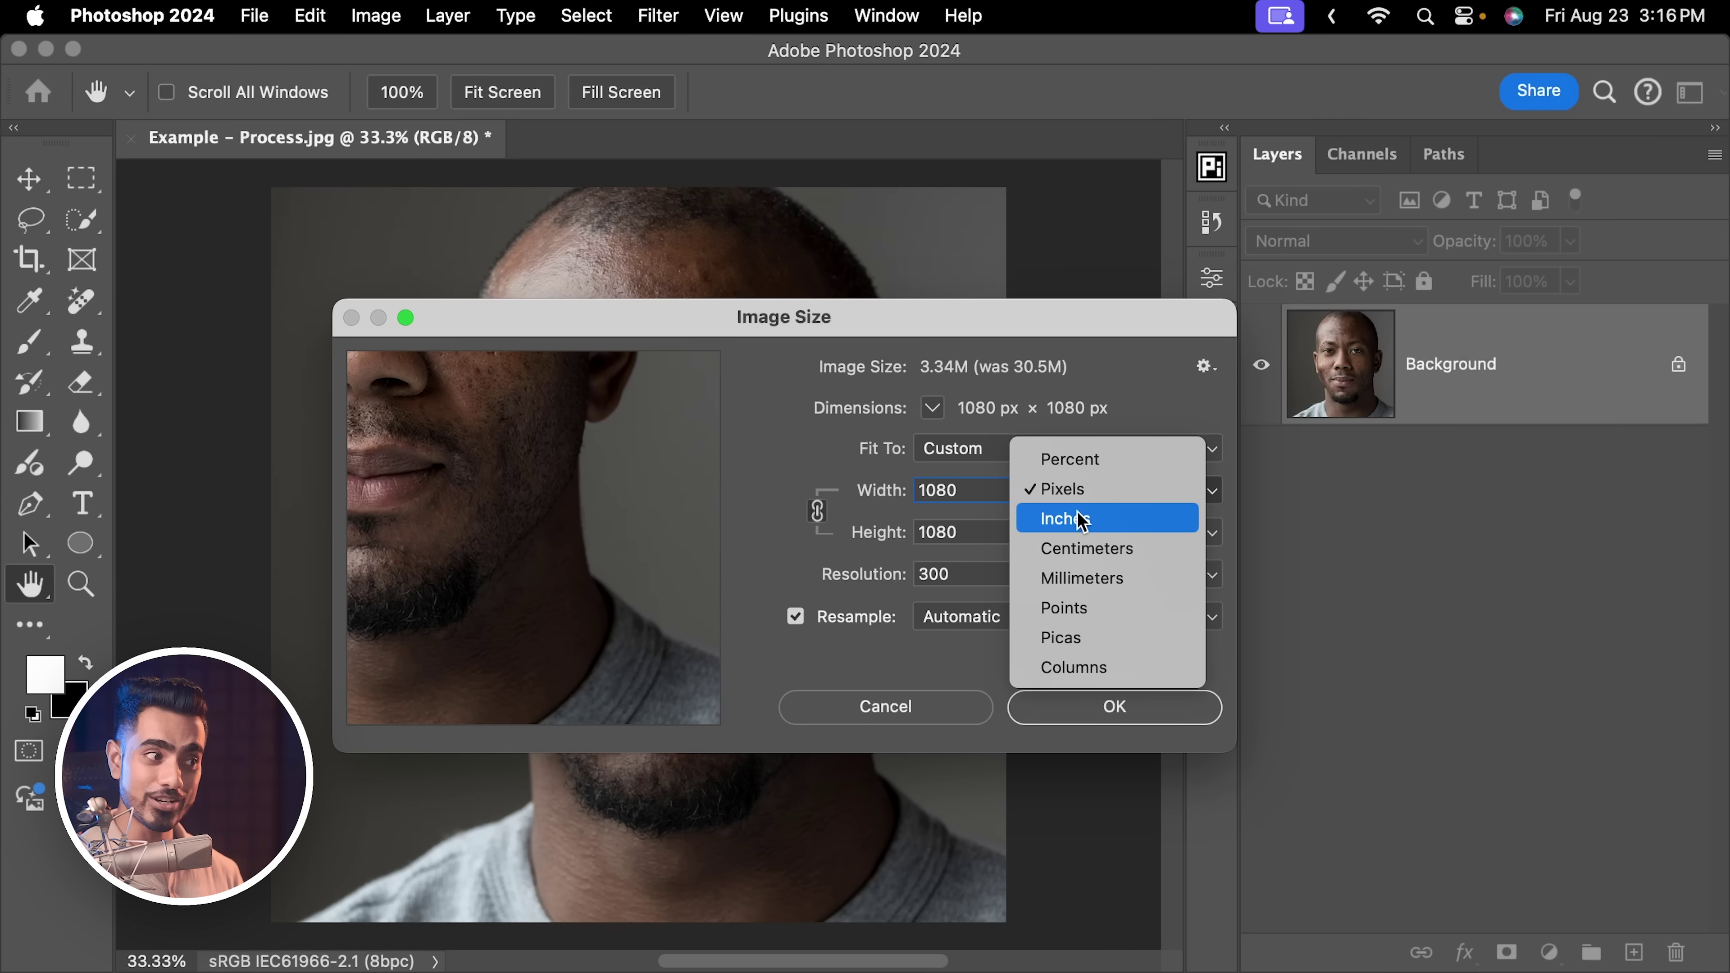
pyautogui.click(854, 476)
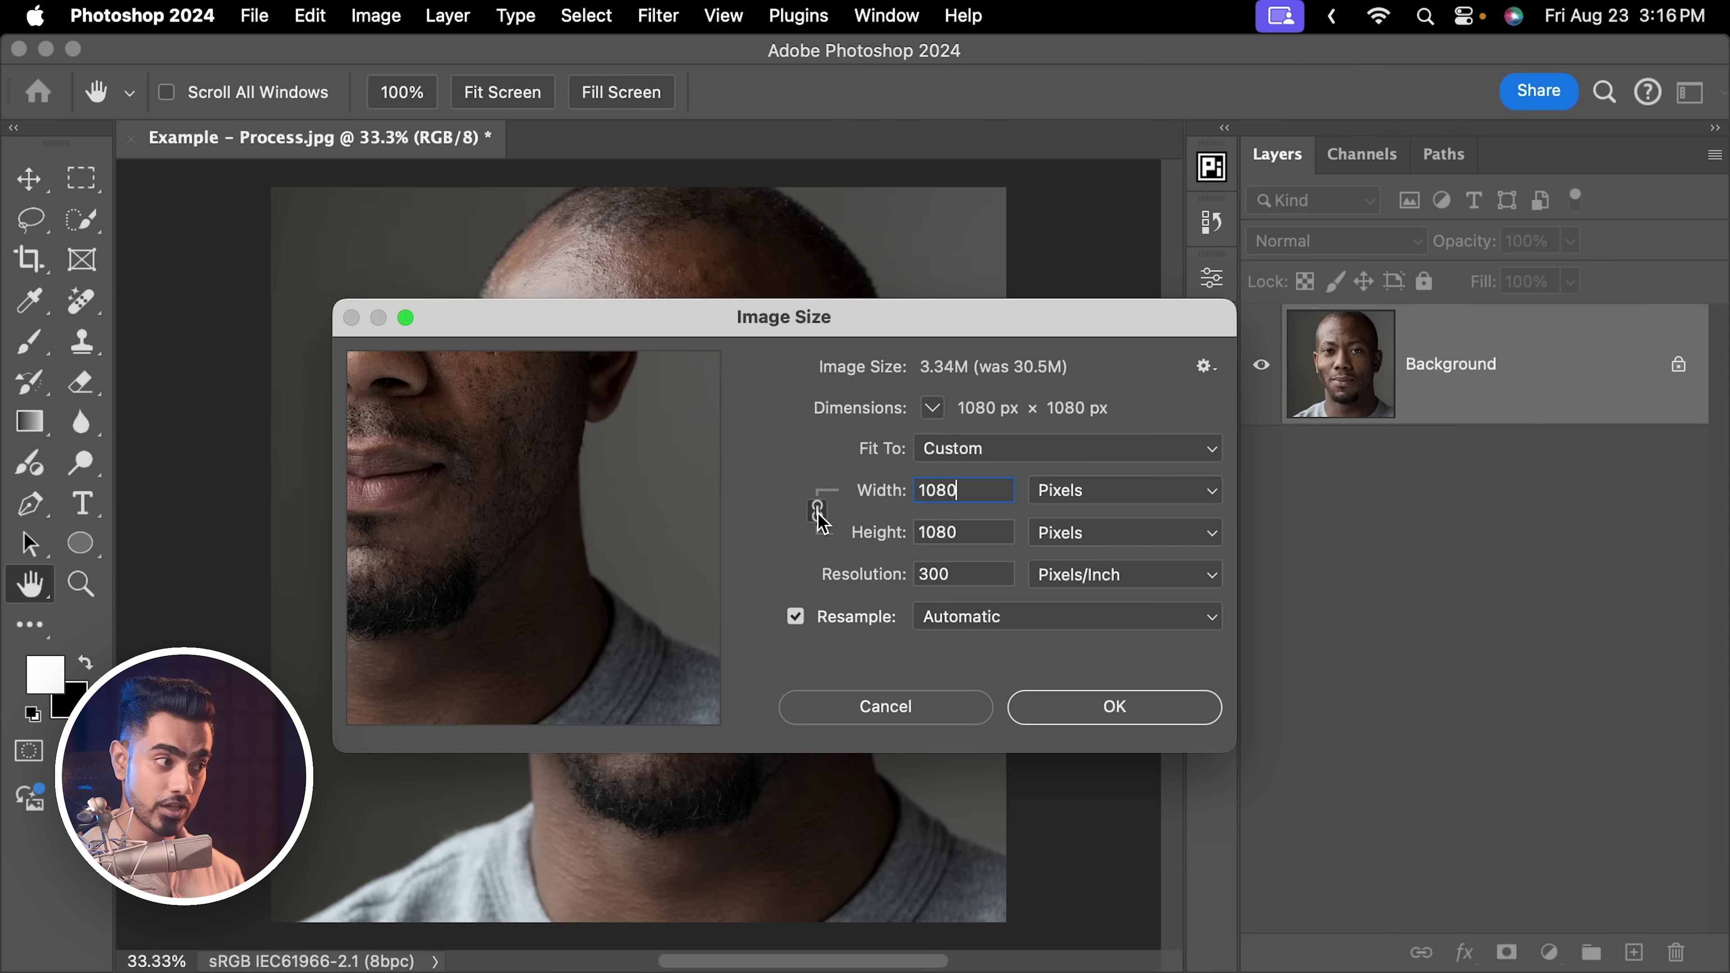
pyautogui.click(819, 516)
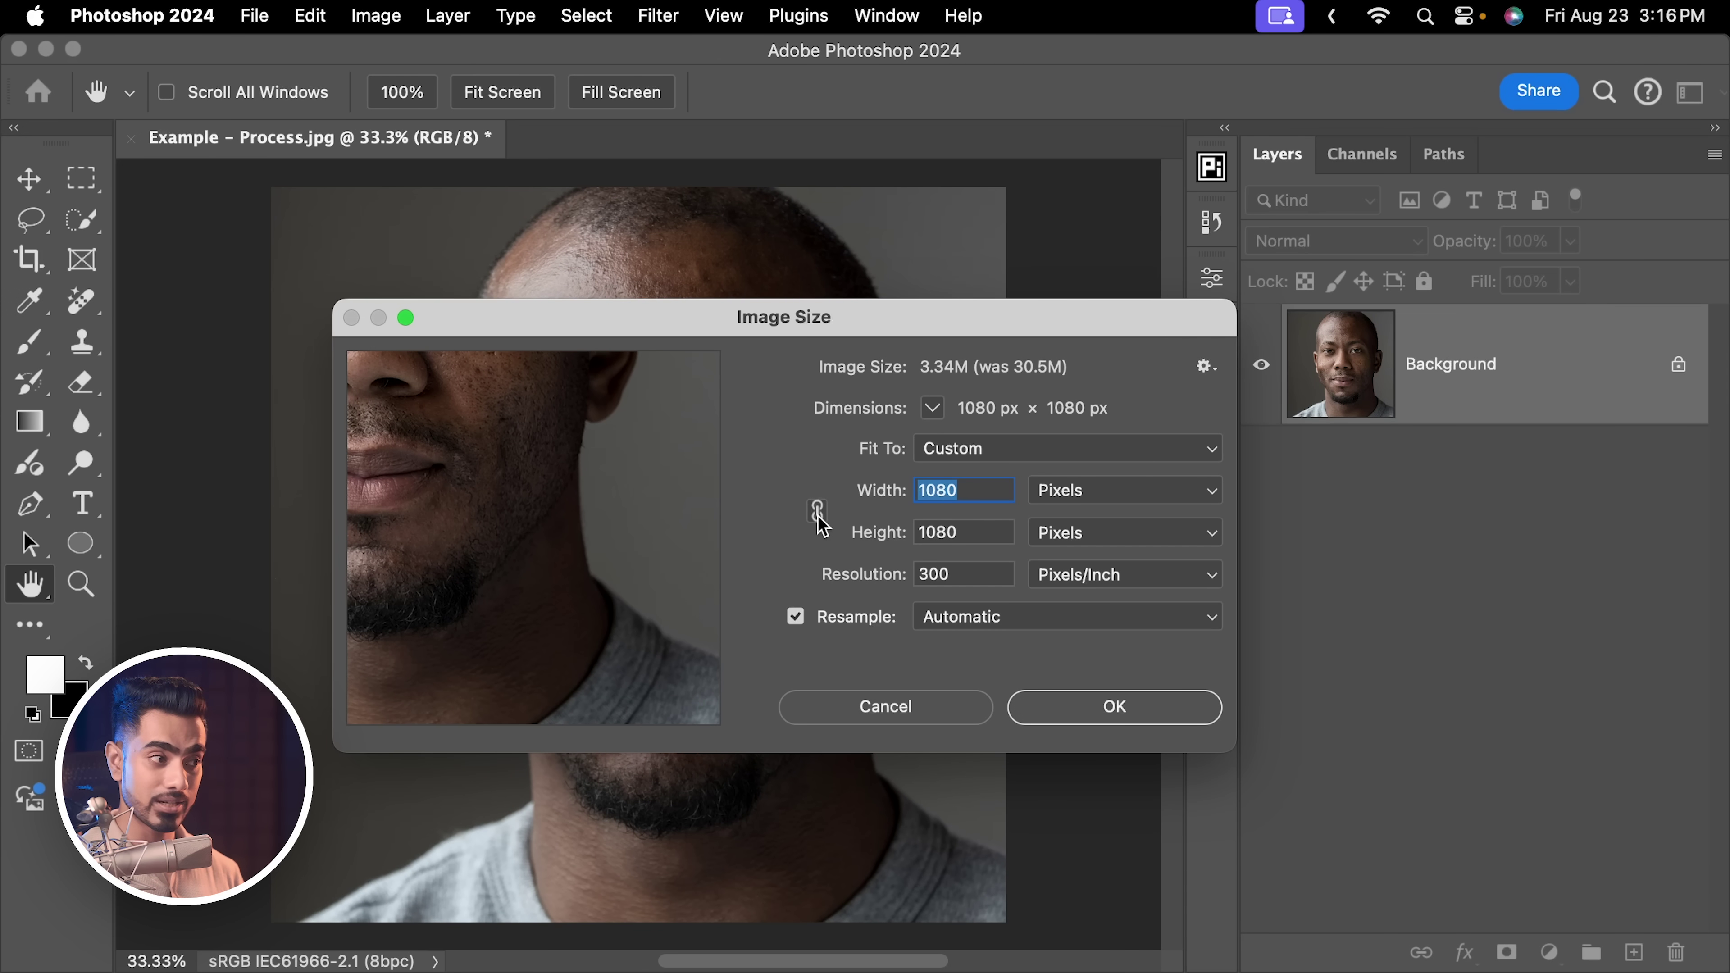
pyautogui.click(818, 511)
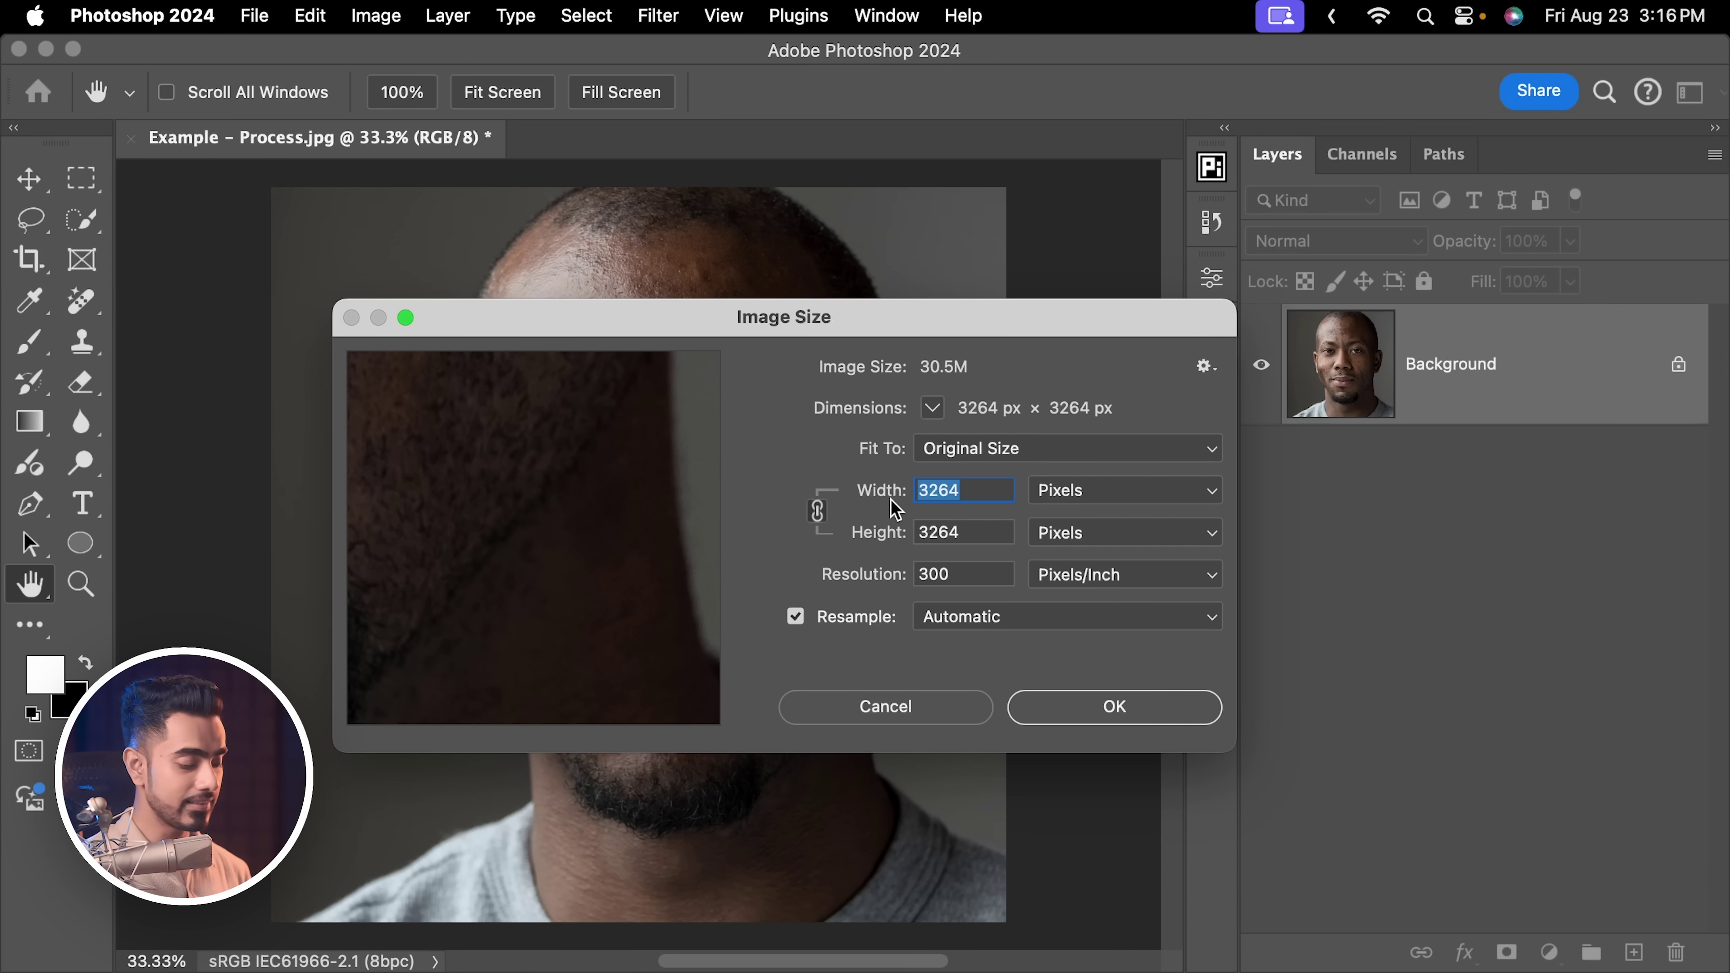
pyautogui.write('1080')
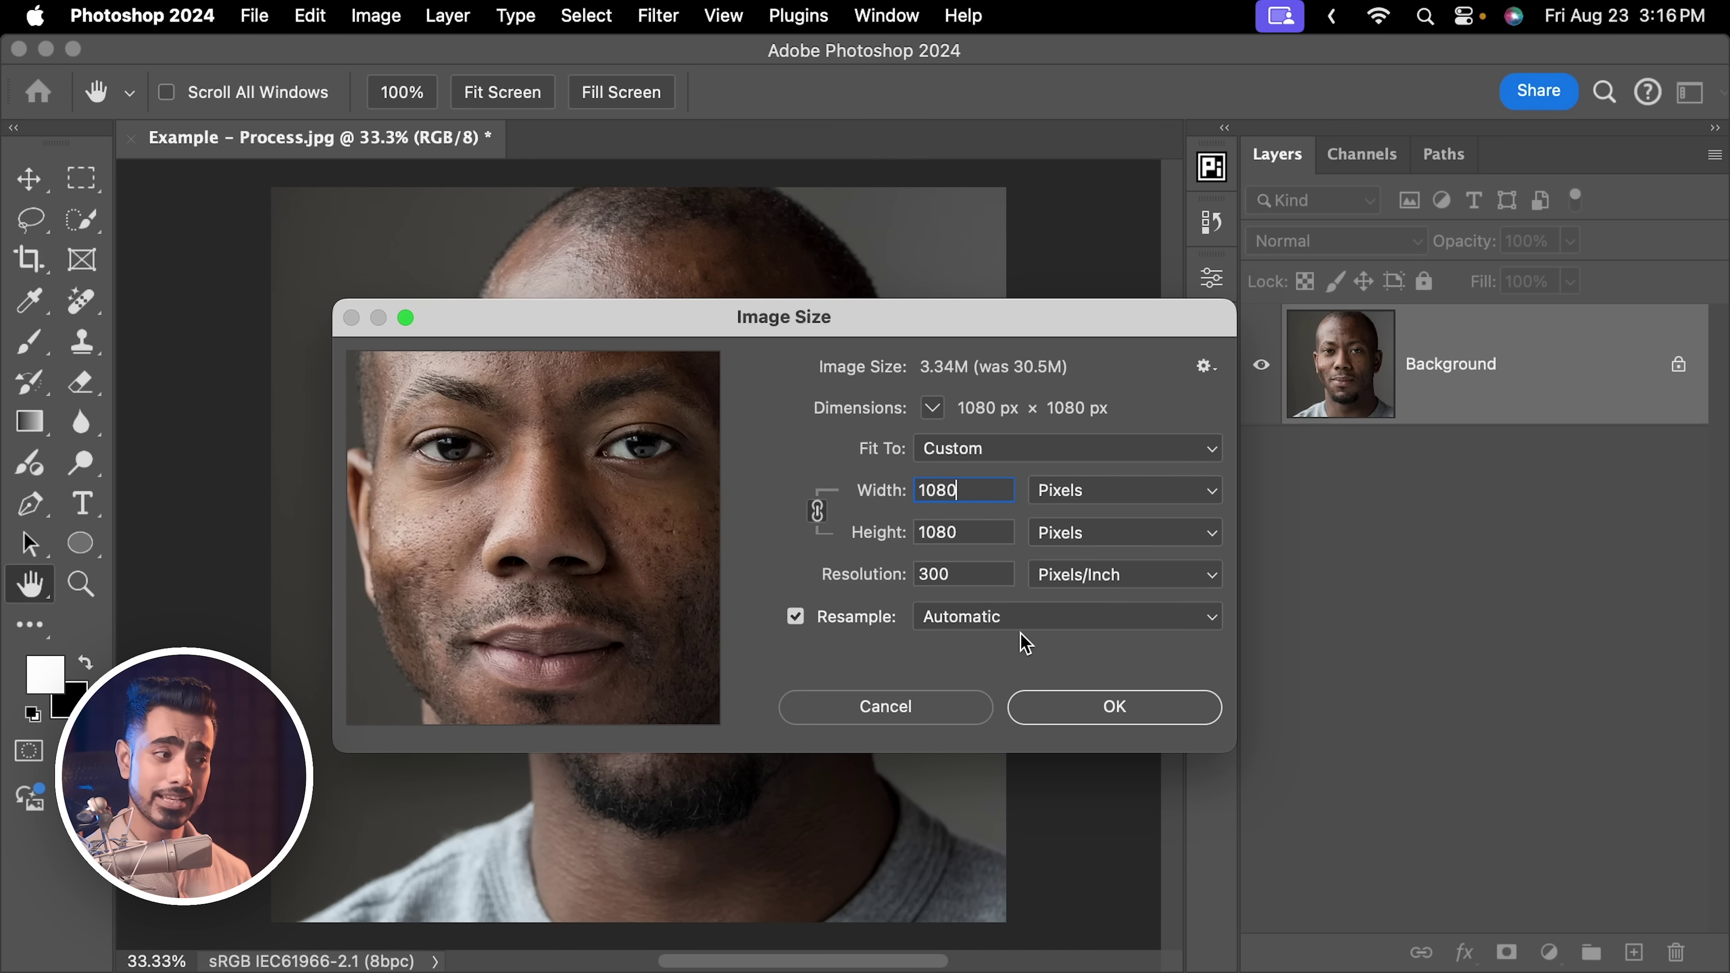
pyautogui.click(1130, 714)
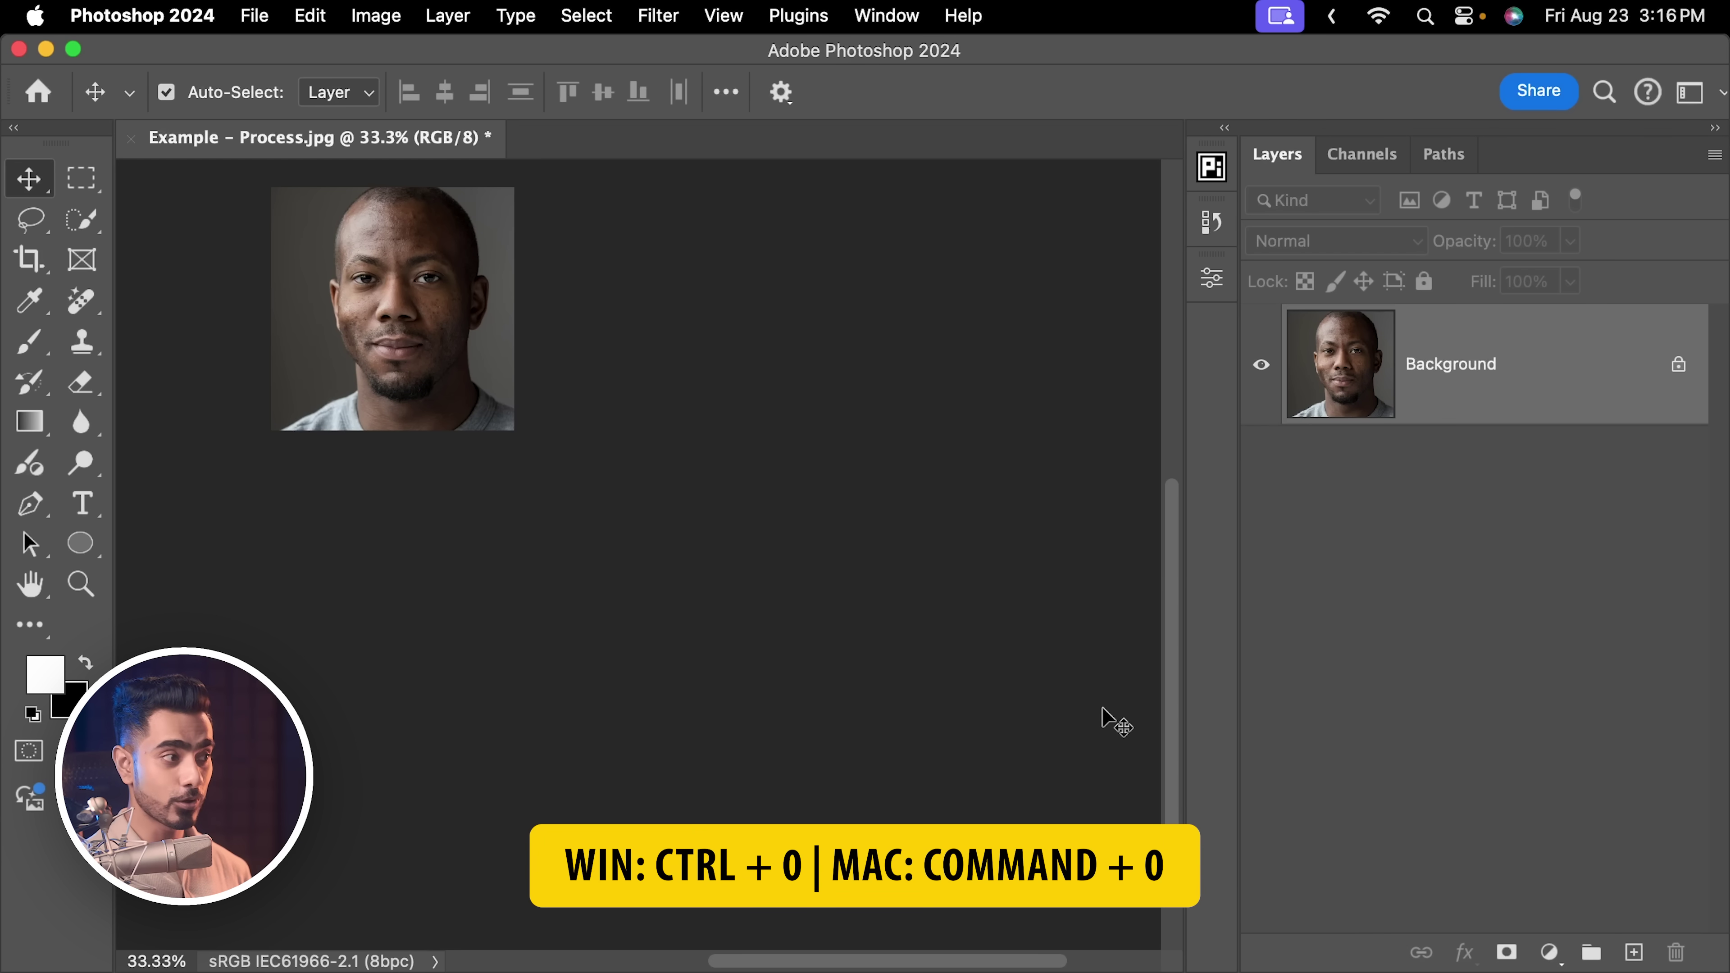
# Fit the portrait on screen and make the pasteboard around it white instead of dark grey.
pyautogui.press('super+0')
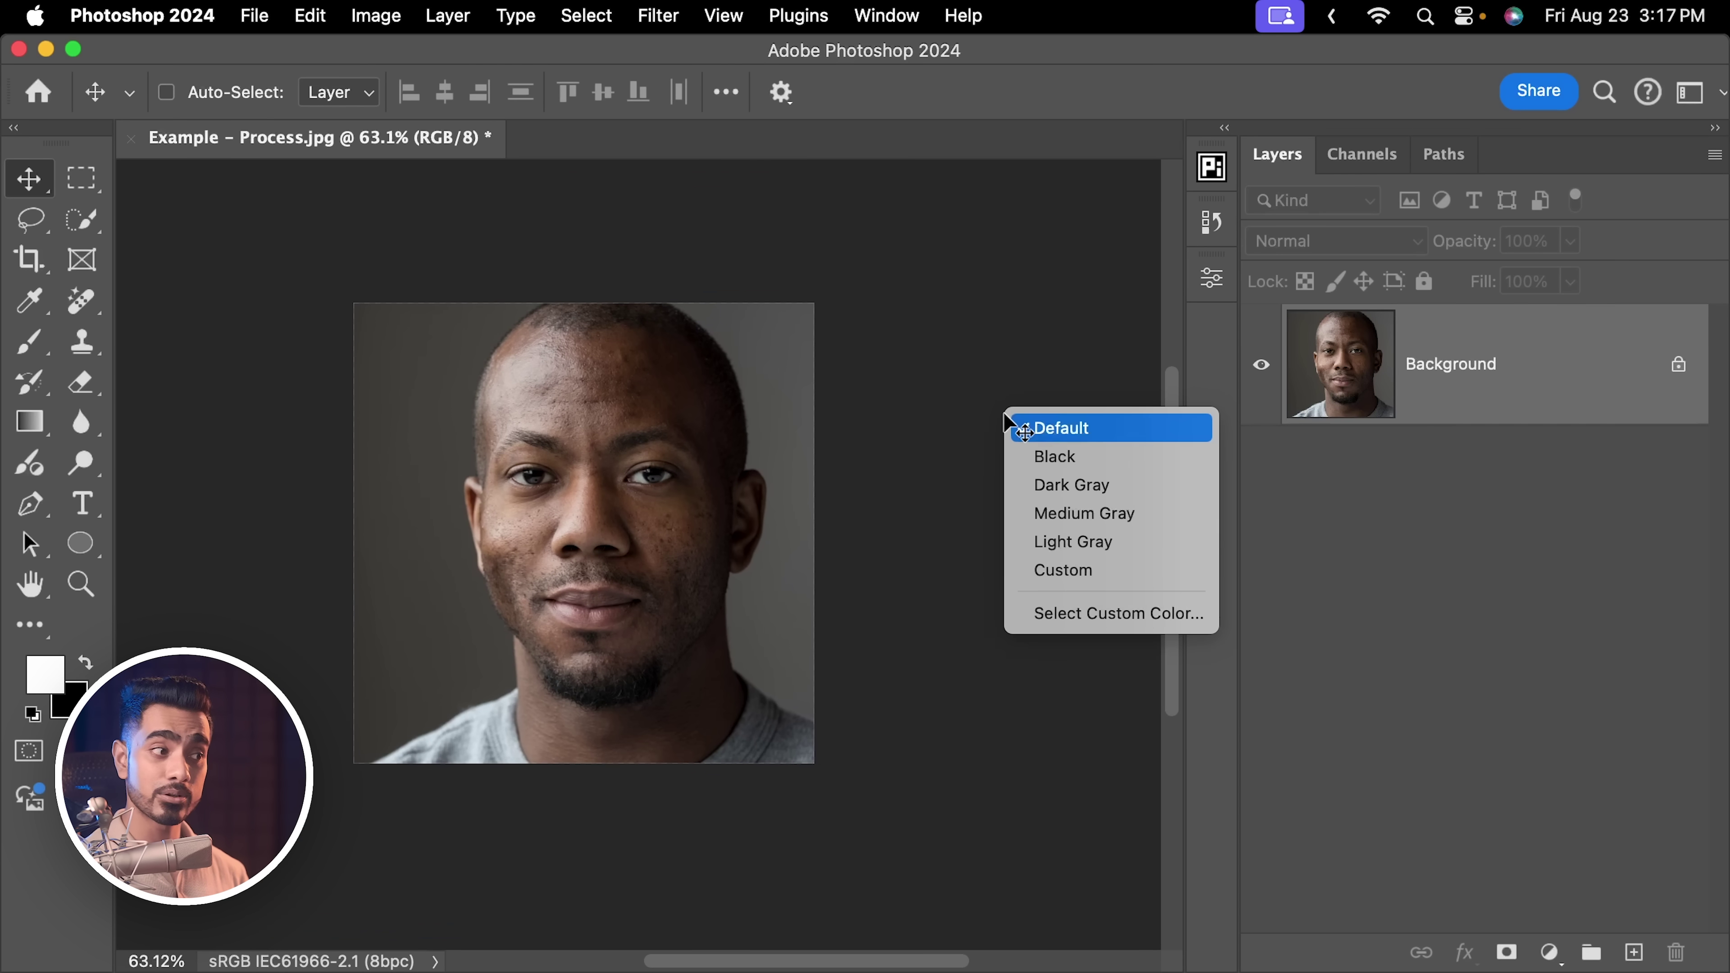
pyautogui.click(1025, 578)
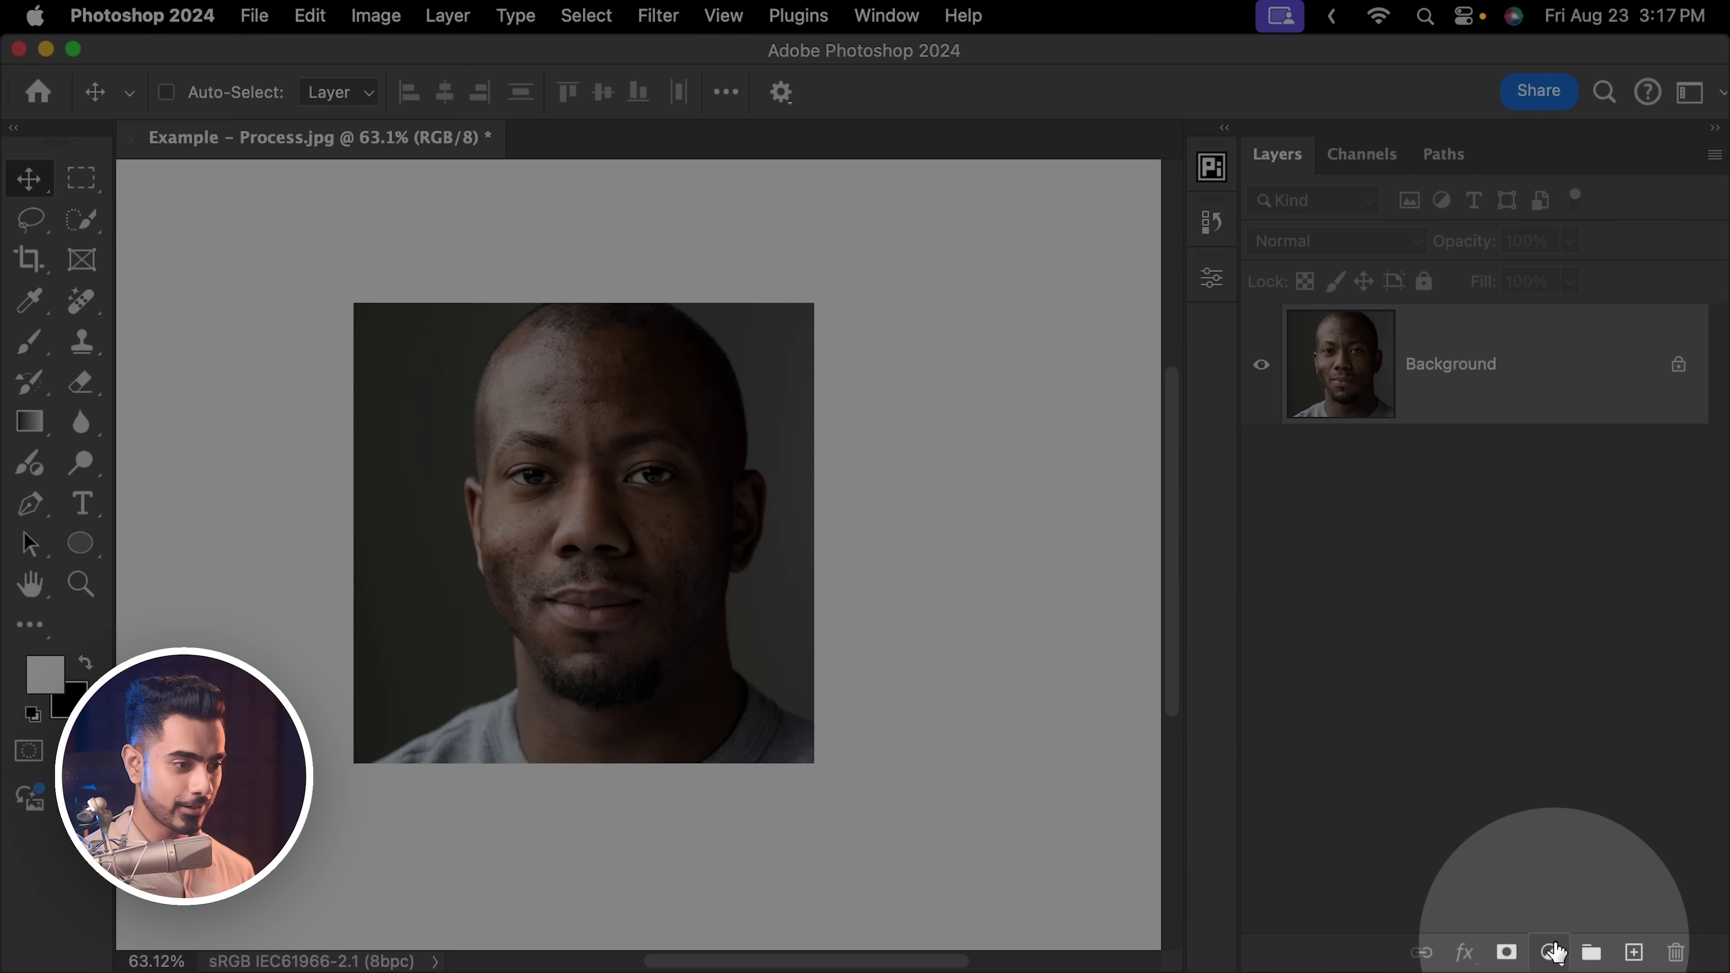
# Add a Curves adjustment layer with the white point input lowered to 235.
pyautogui.click(1549, 952)
pyautogui.click(1596, 565)
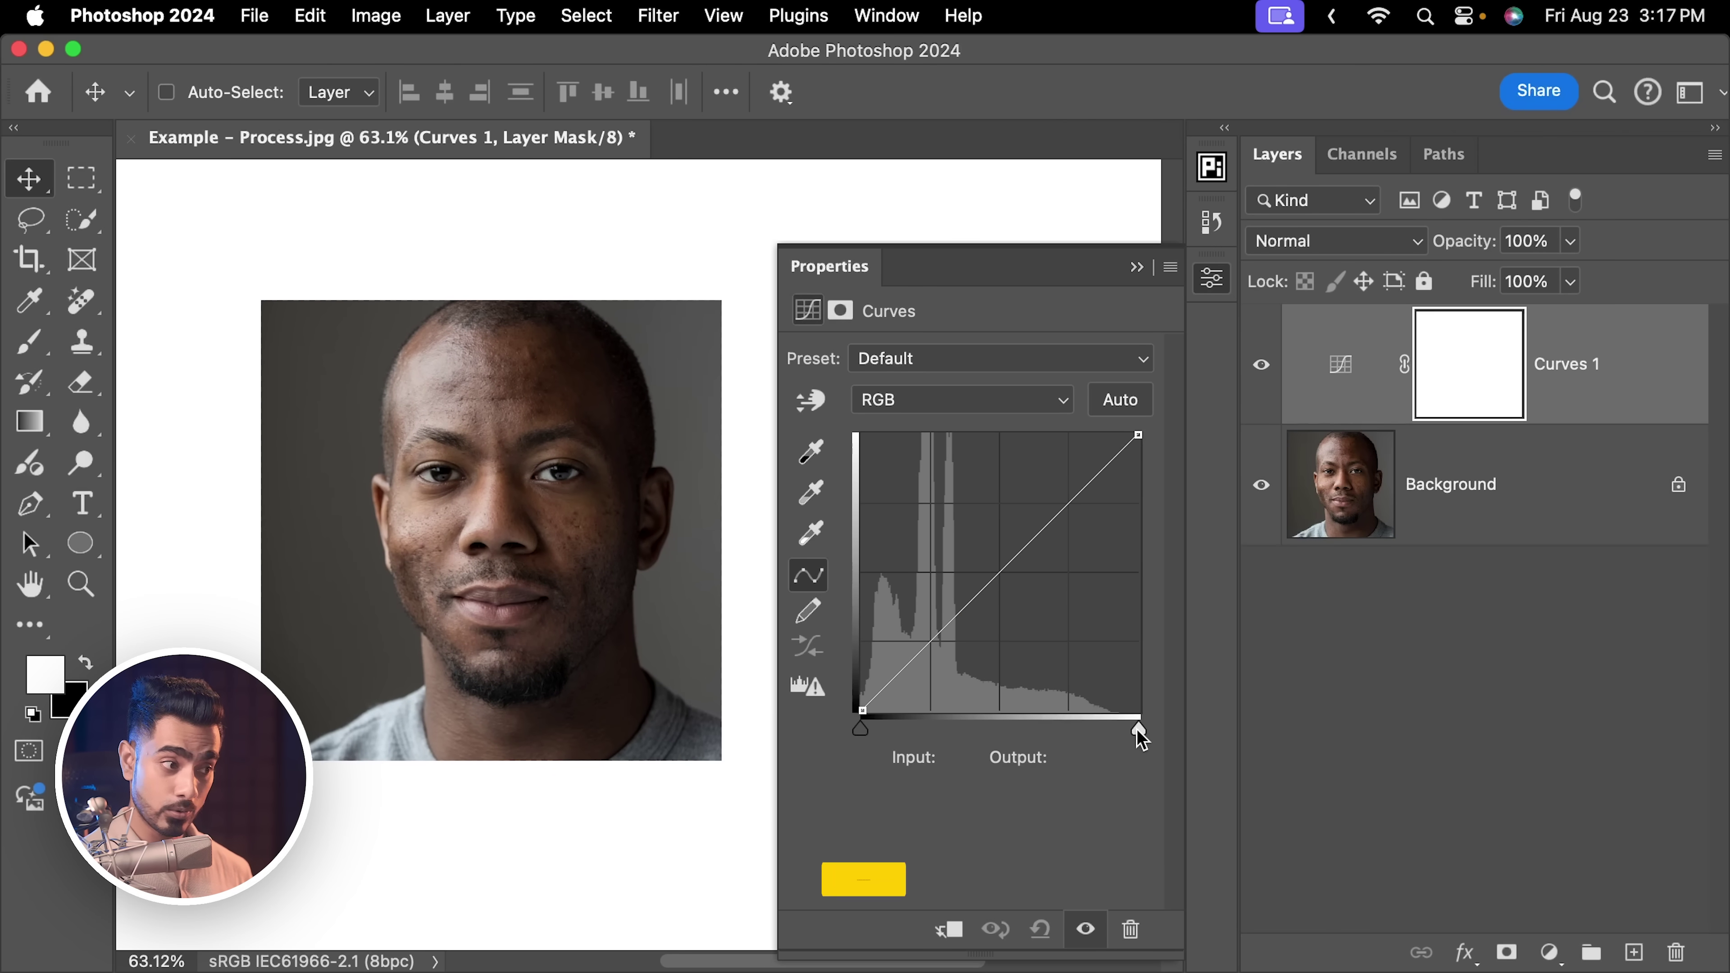
pyautogui.moveTo(1137, 727)
pyautogui.mouseDown()
pyautogui.moveTo(1080, 725)
pyautogui.moveTo(1118, 734)
pyautogui.mouseUp()
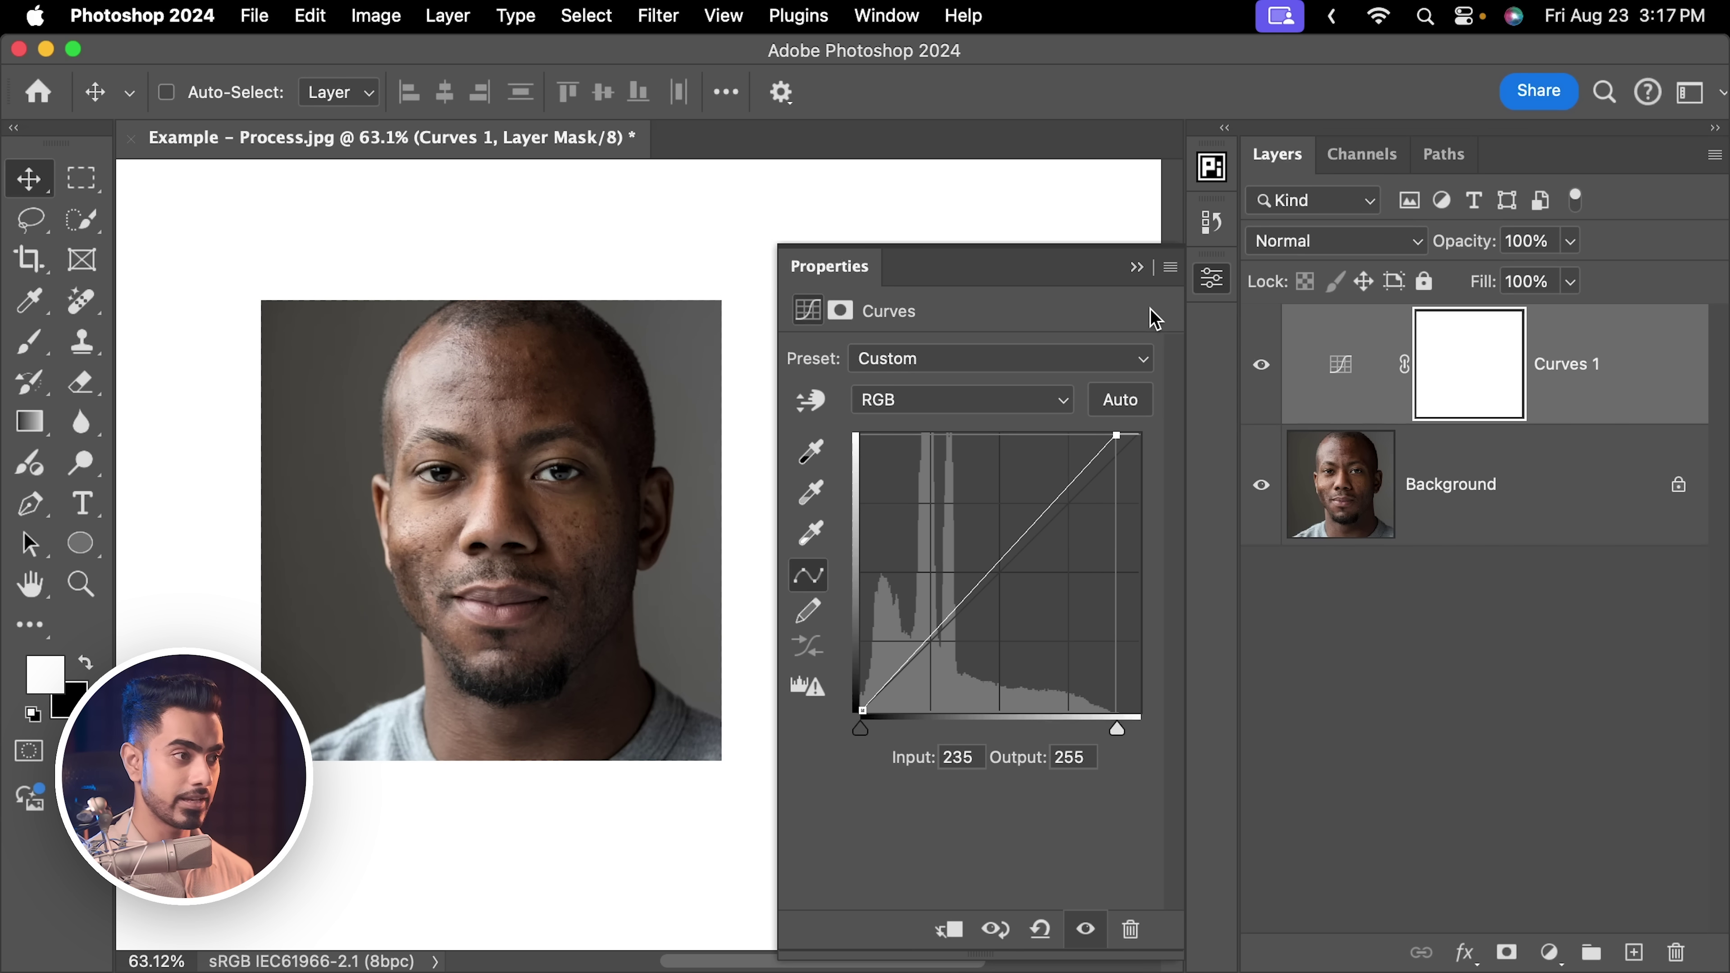
pyautogui.click(1137, 268)
# Toggle the Curves 1 layer off and on to compare the brightened portrait.
pyautogui.press('super+0')
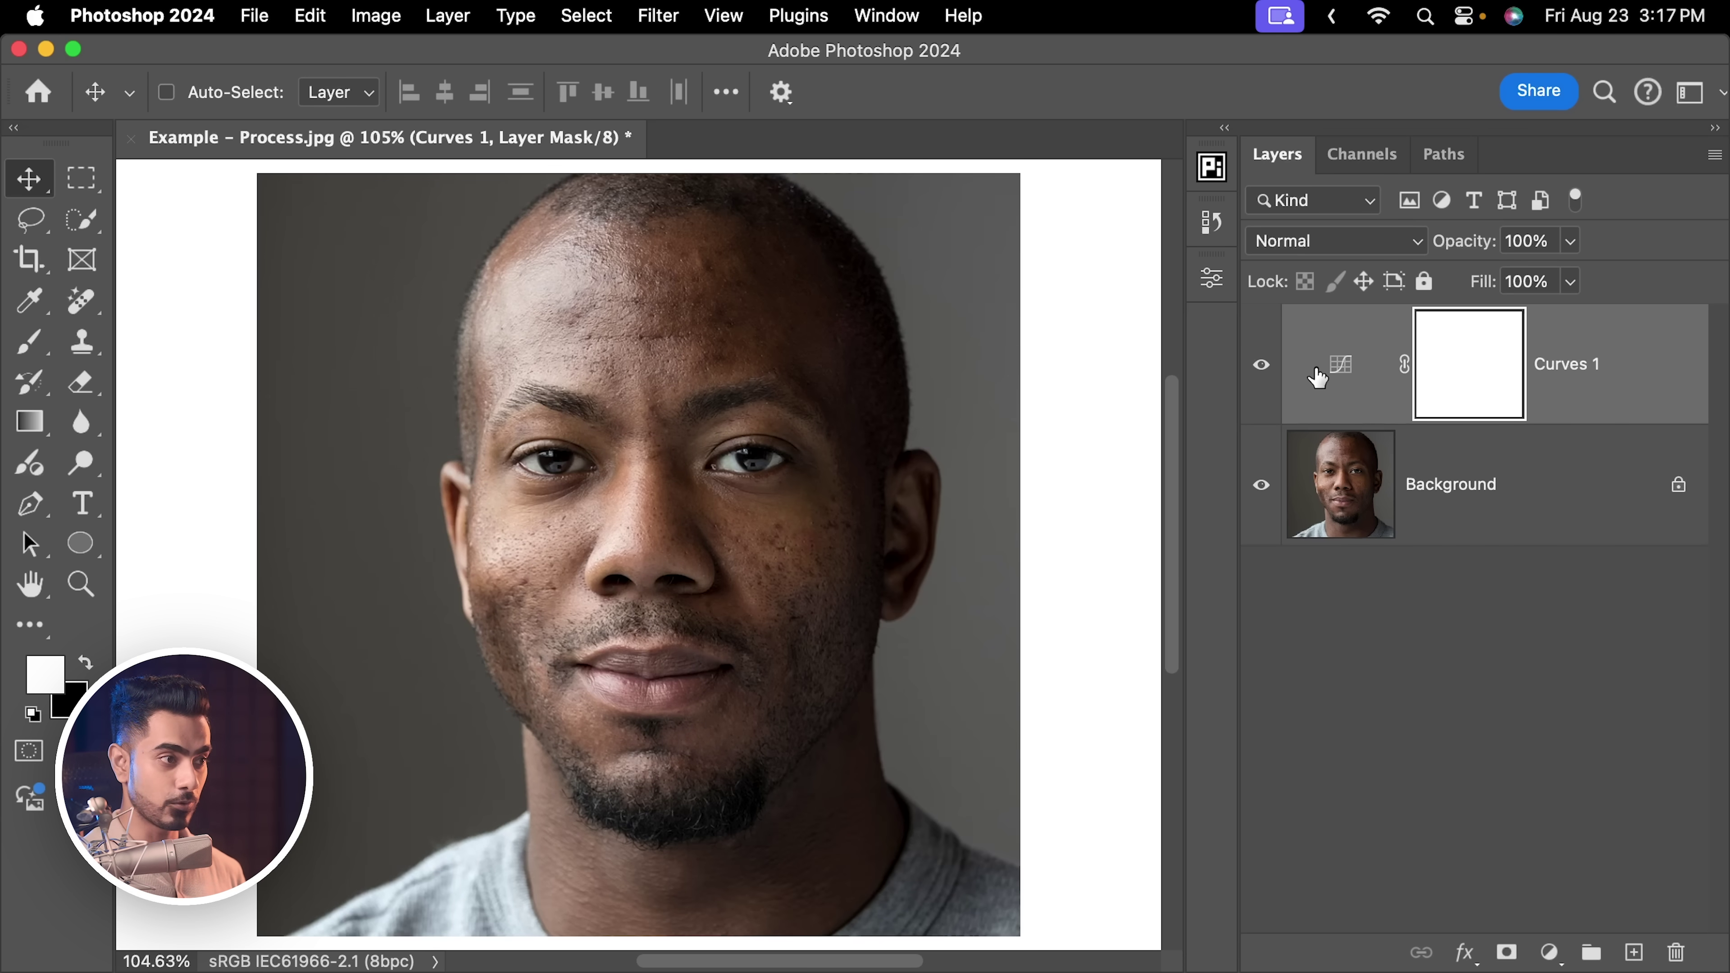
pyautogui.click(1262, 365)
pyautogui.click(1266, 367)
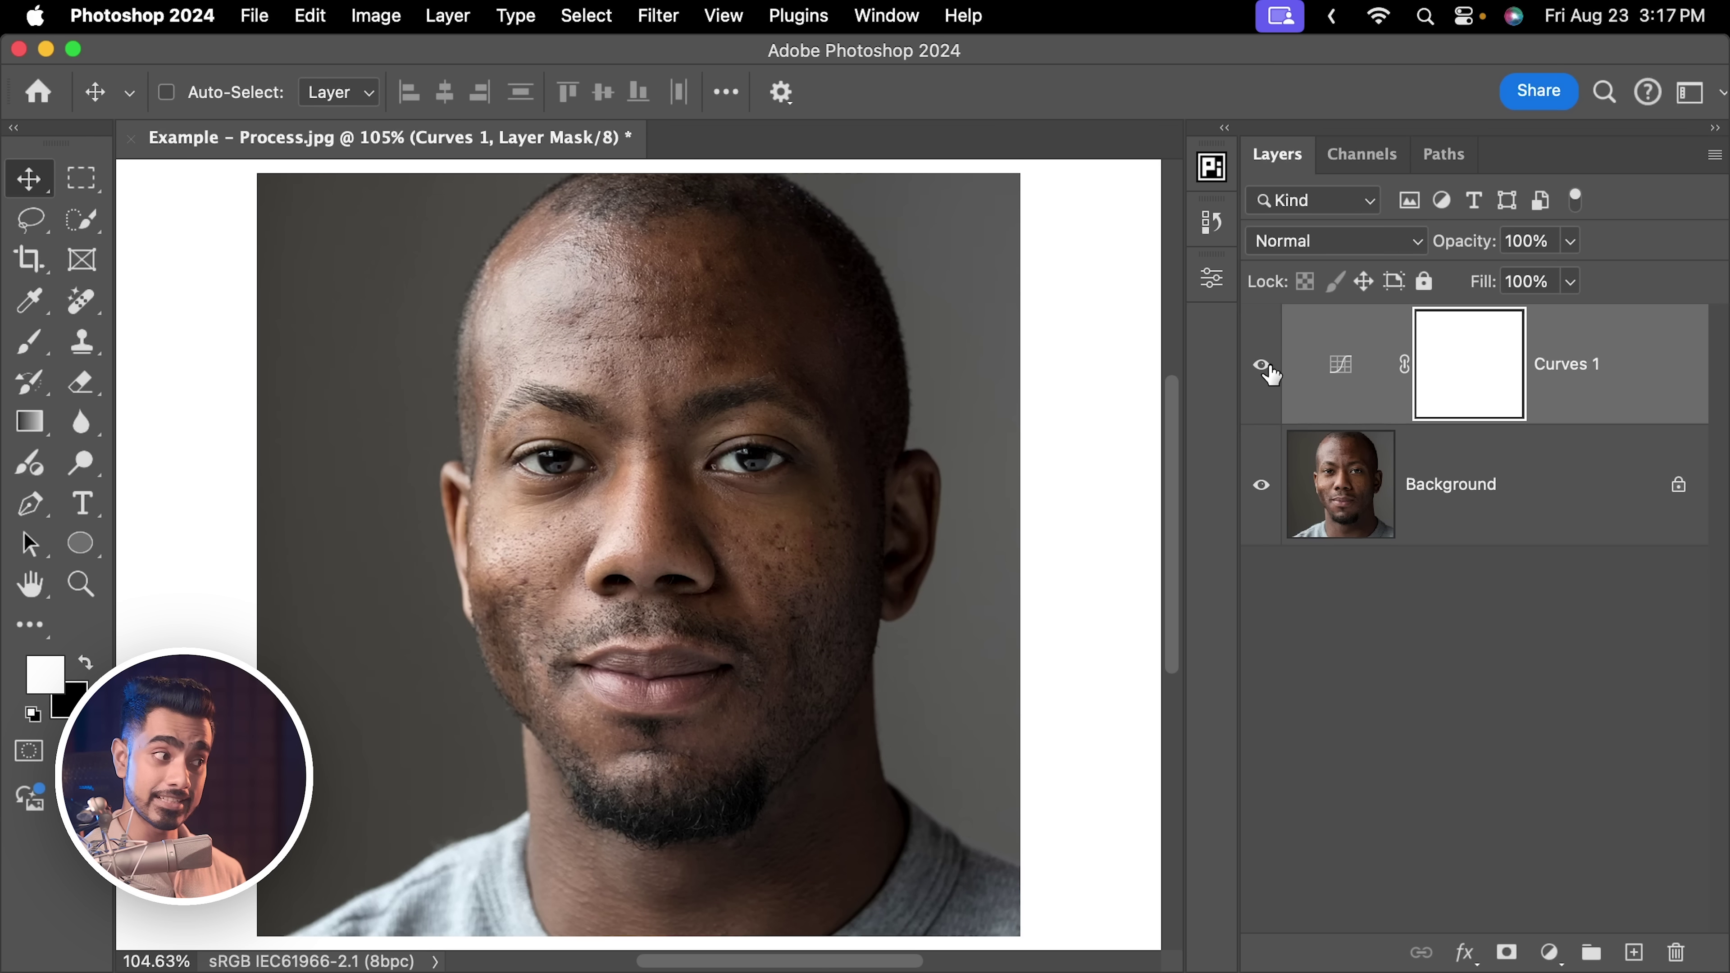
pyautogui.press('super+minus')
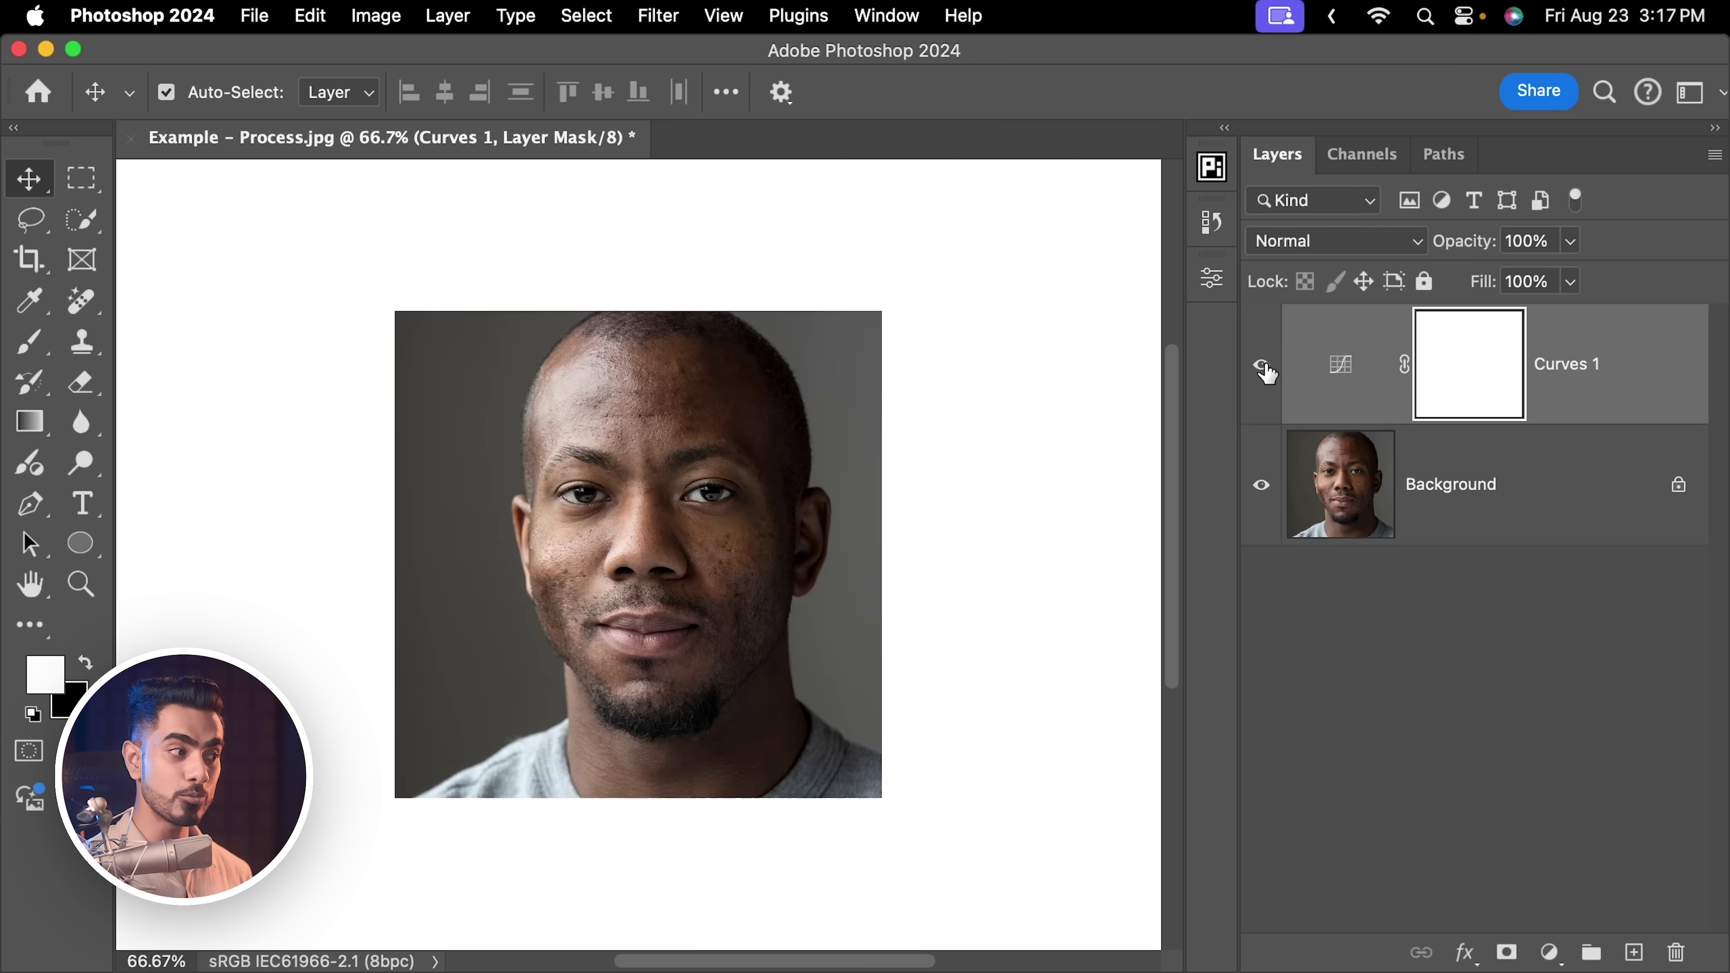
pyautogui.press('super+minus')
pyautogui.press('super+equal')
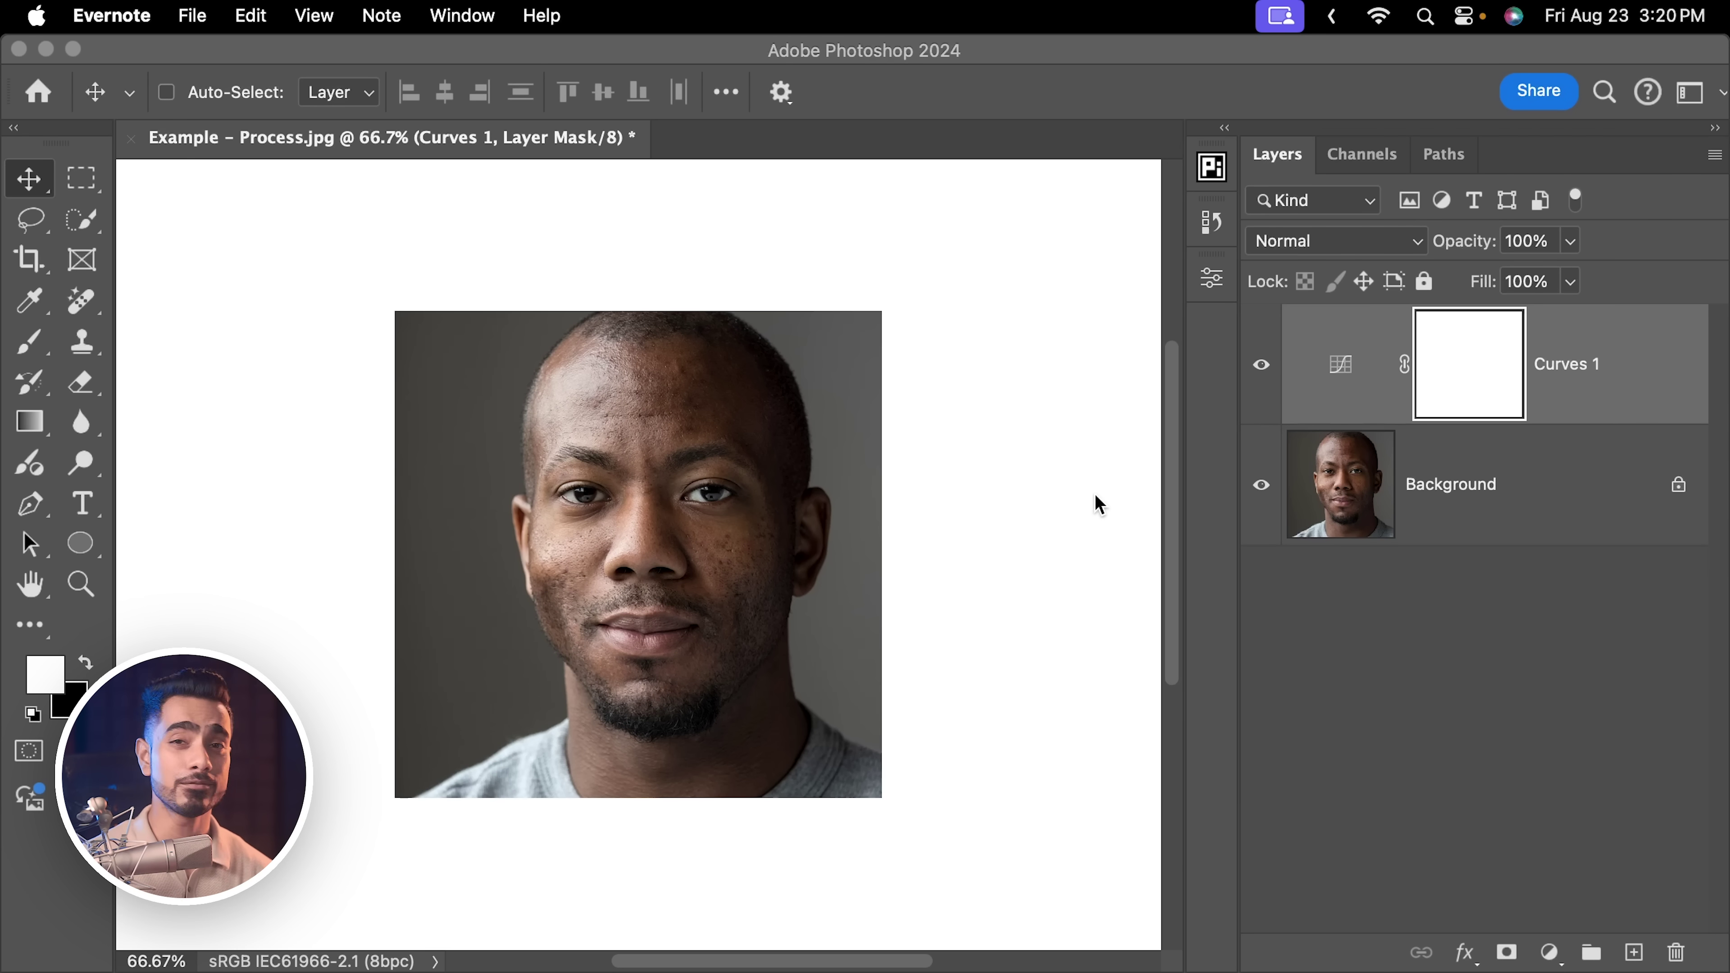
# Stamp all visible layers into a new Layer 1 and desaturate it to black and white.
pyautogui.click(1096, 496)
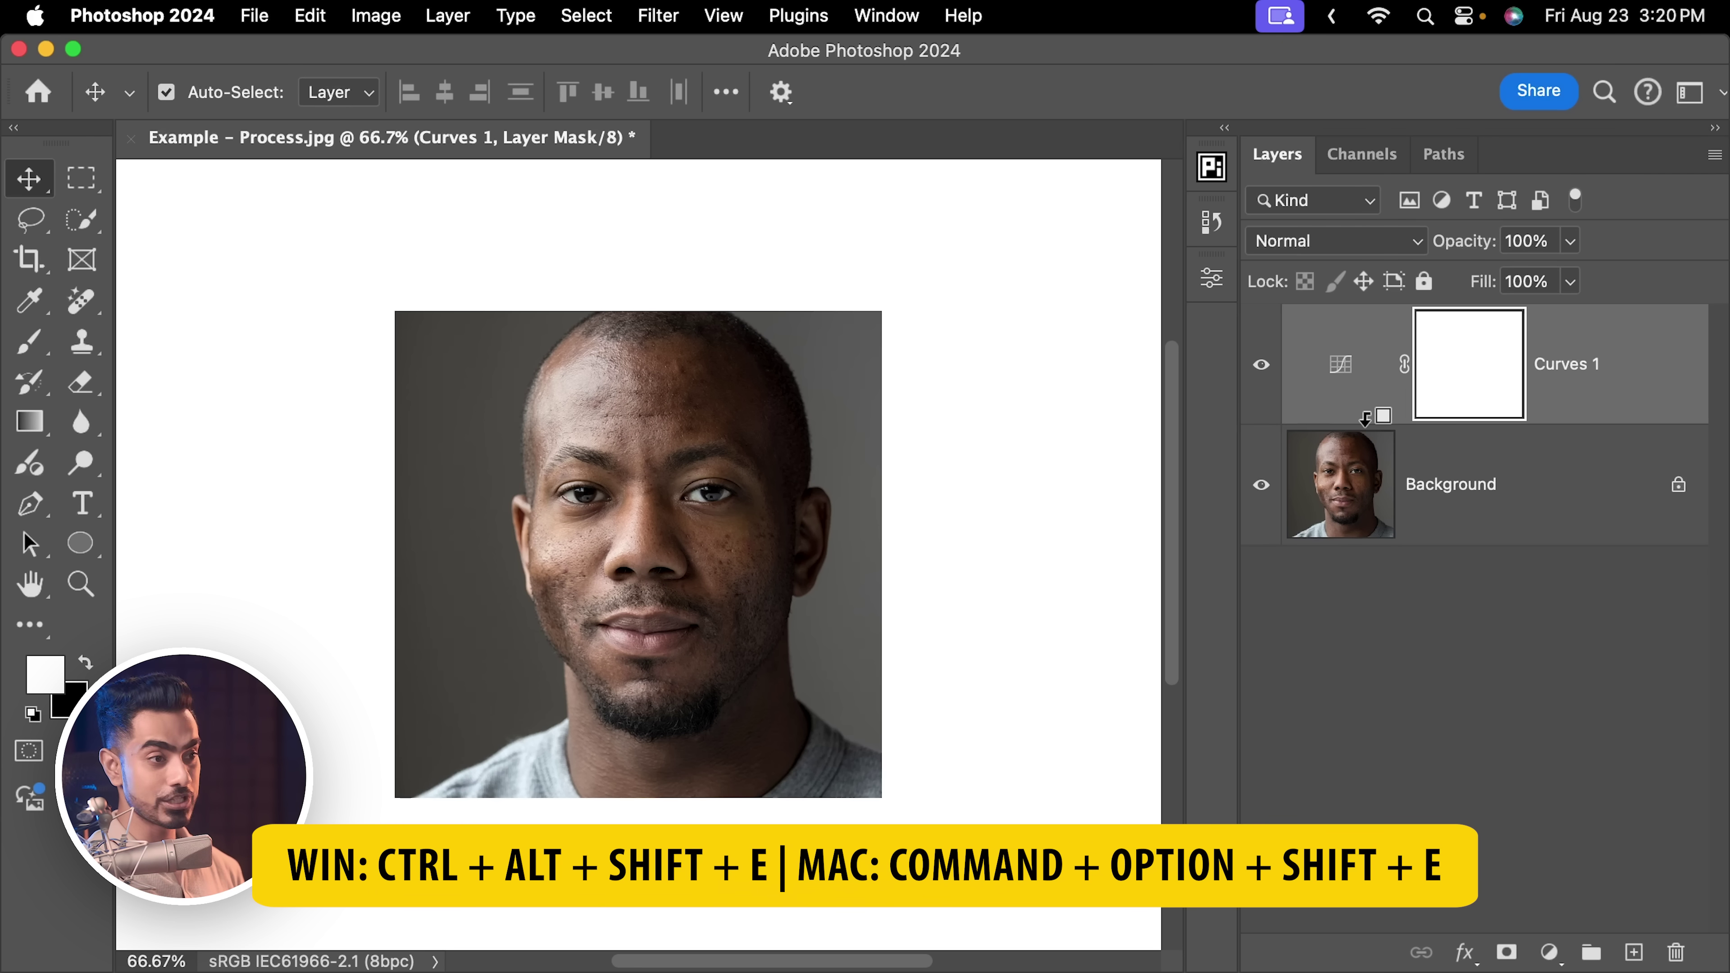
pyautogui.press('super+alt+shift+e')
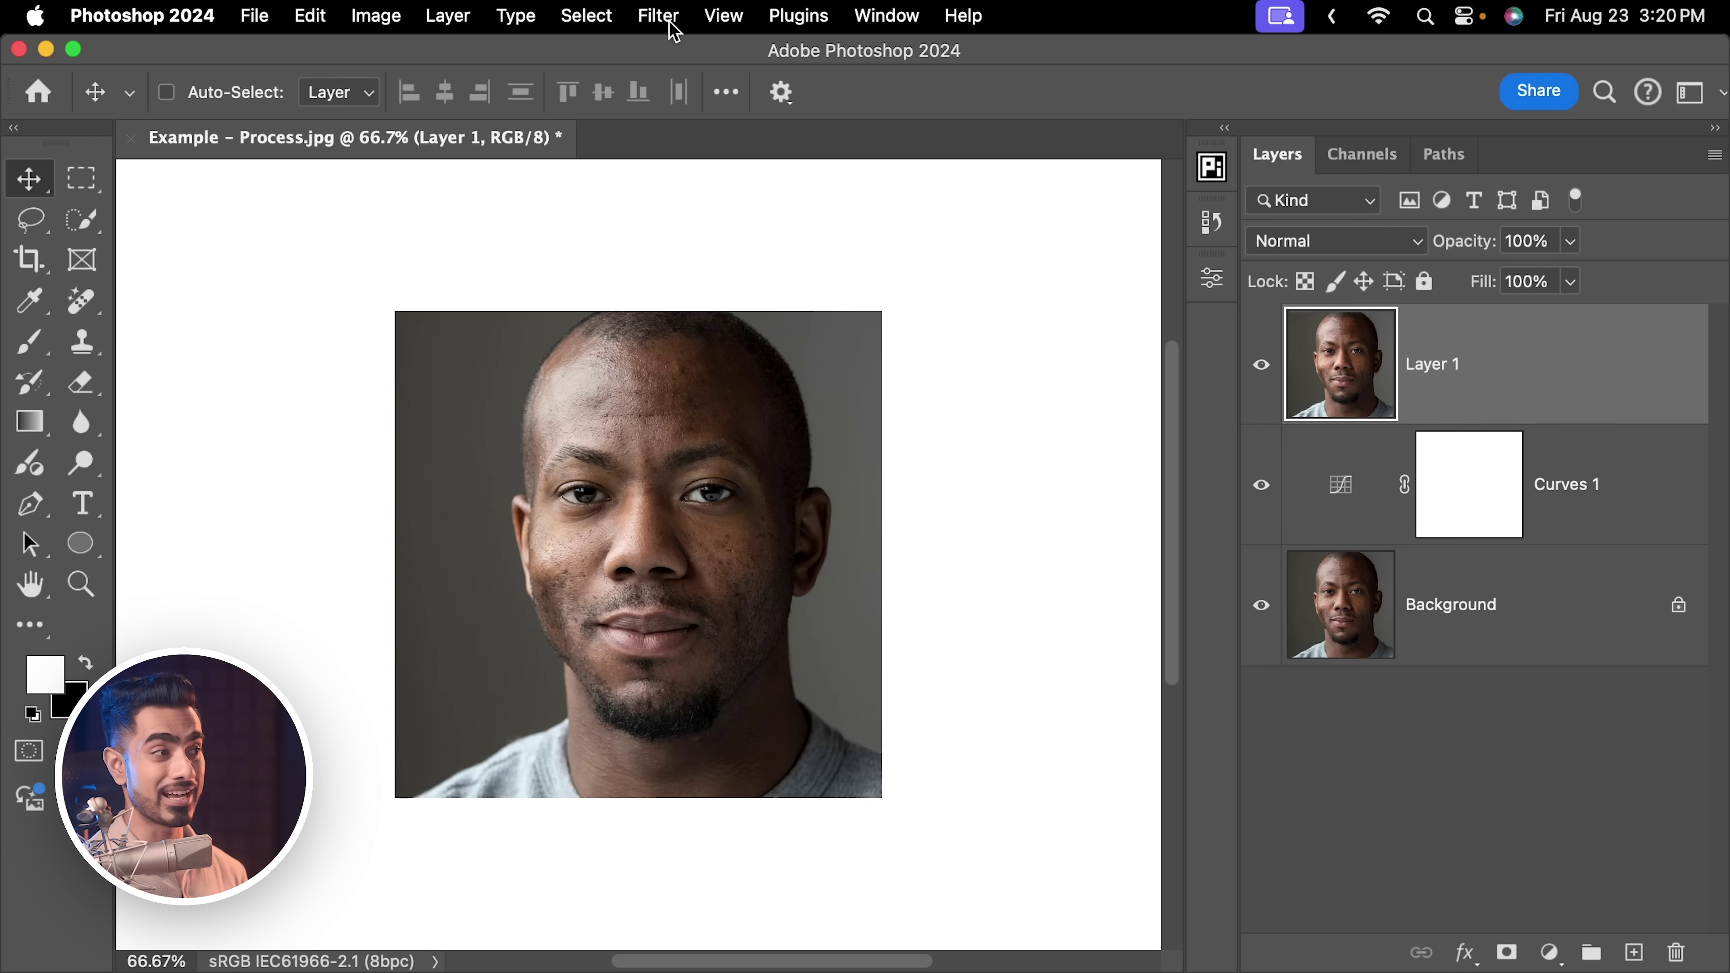
pyautogui.press('super+shift+u')
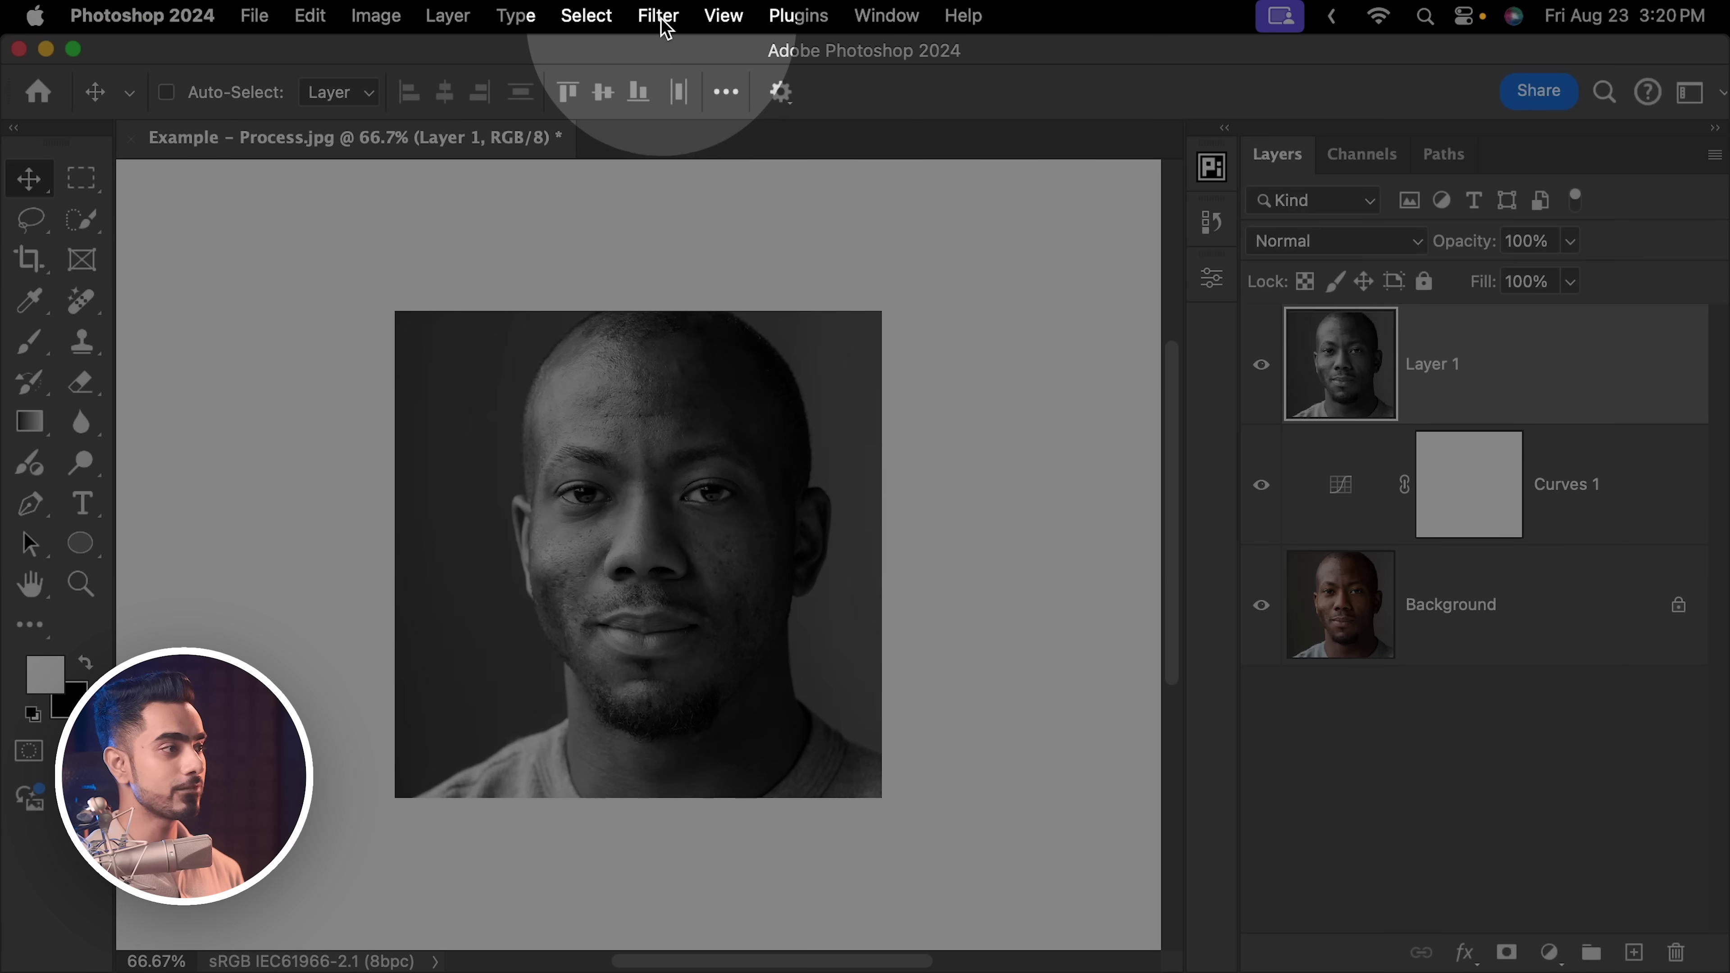
# Convert Layer 1 for Smart Filters, confirming the smart object conversion.
pyautogui.click(657, 14)
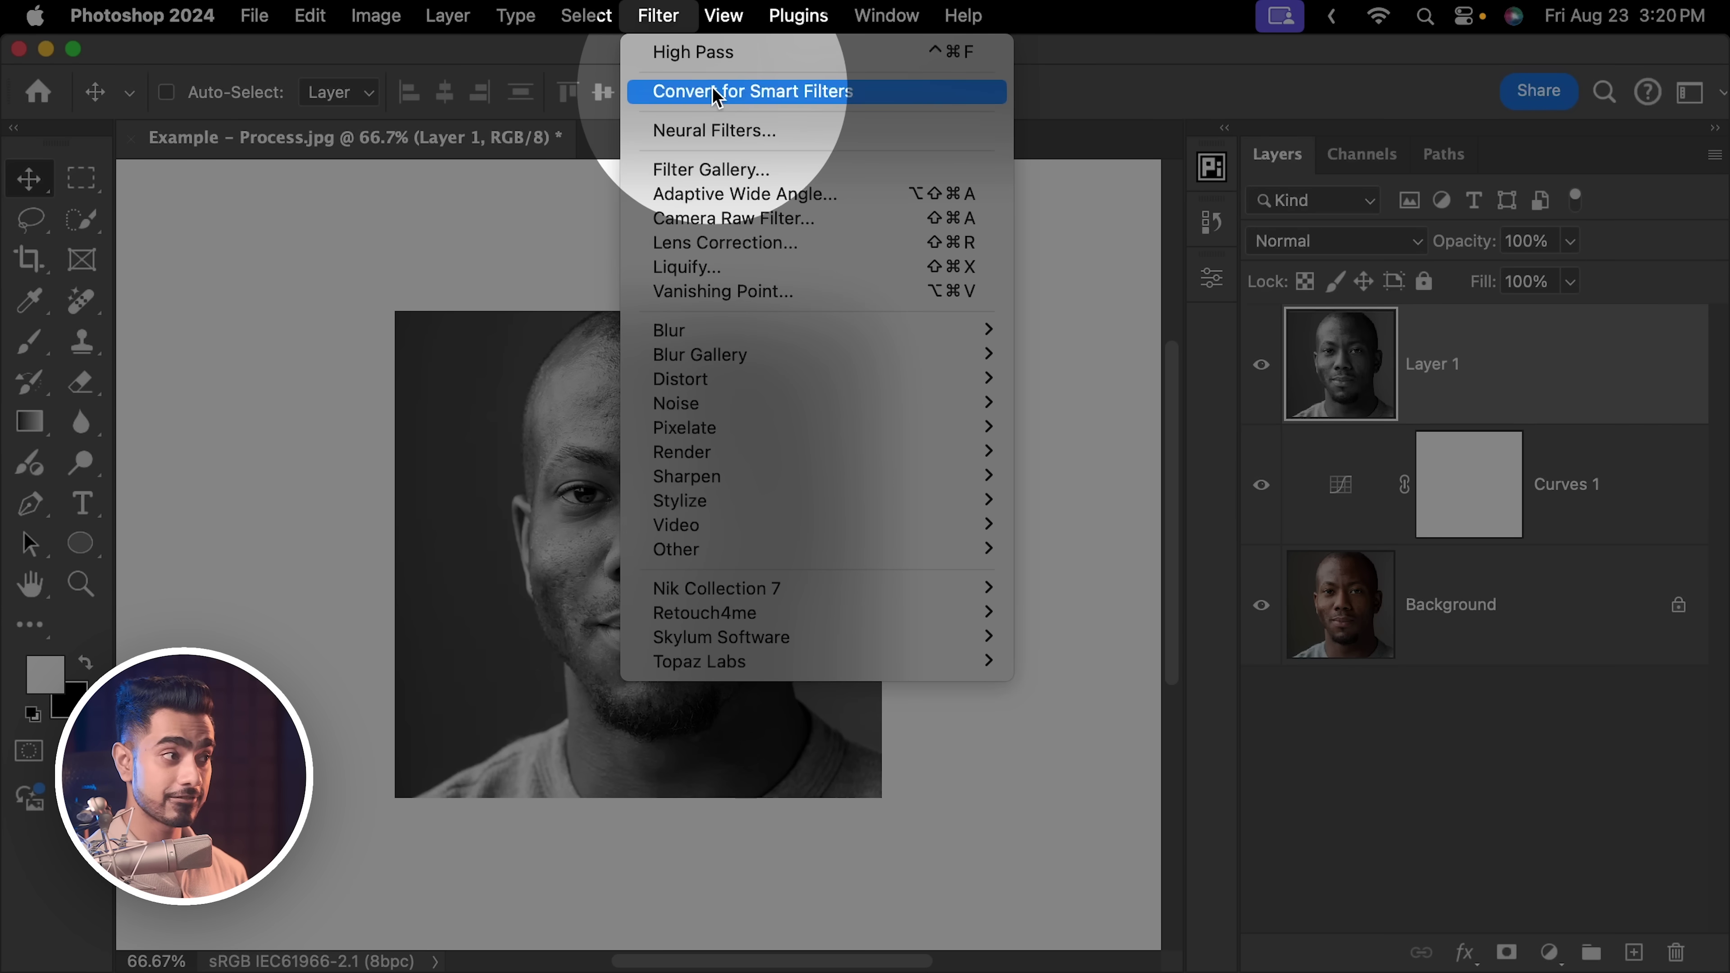
pyautogui.click(687, 89)
pyautogui.click(847, 429)
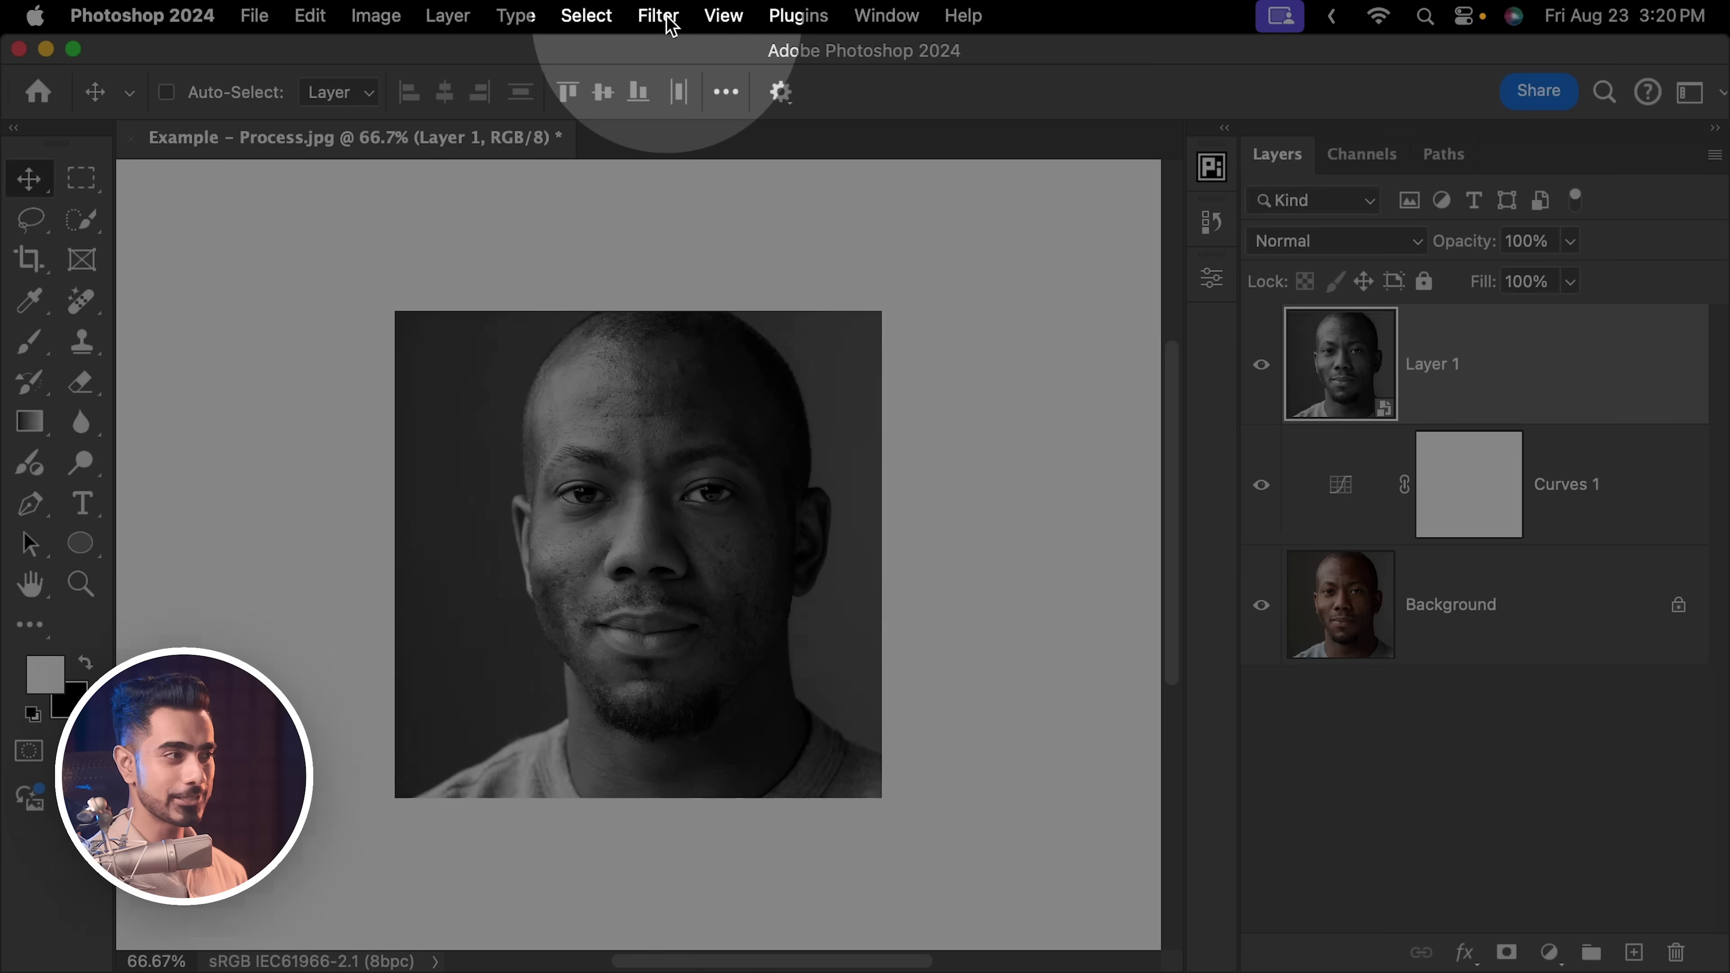
pyautogui.click(659, 14)
# Apply a High Pass filter to Layer 1 with a 2.8-pixel radius.
pyautogui.moveTo(749, 549)
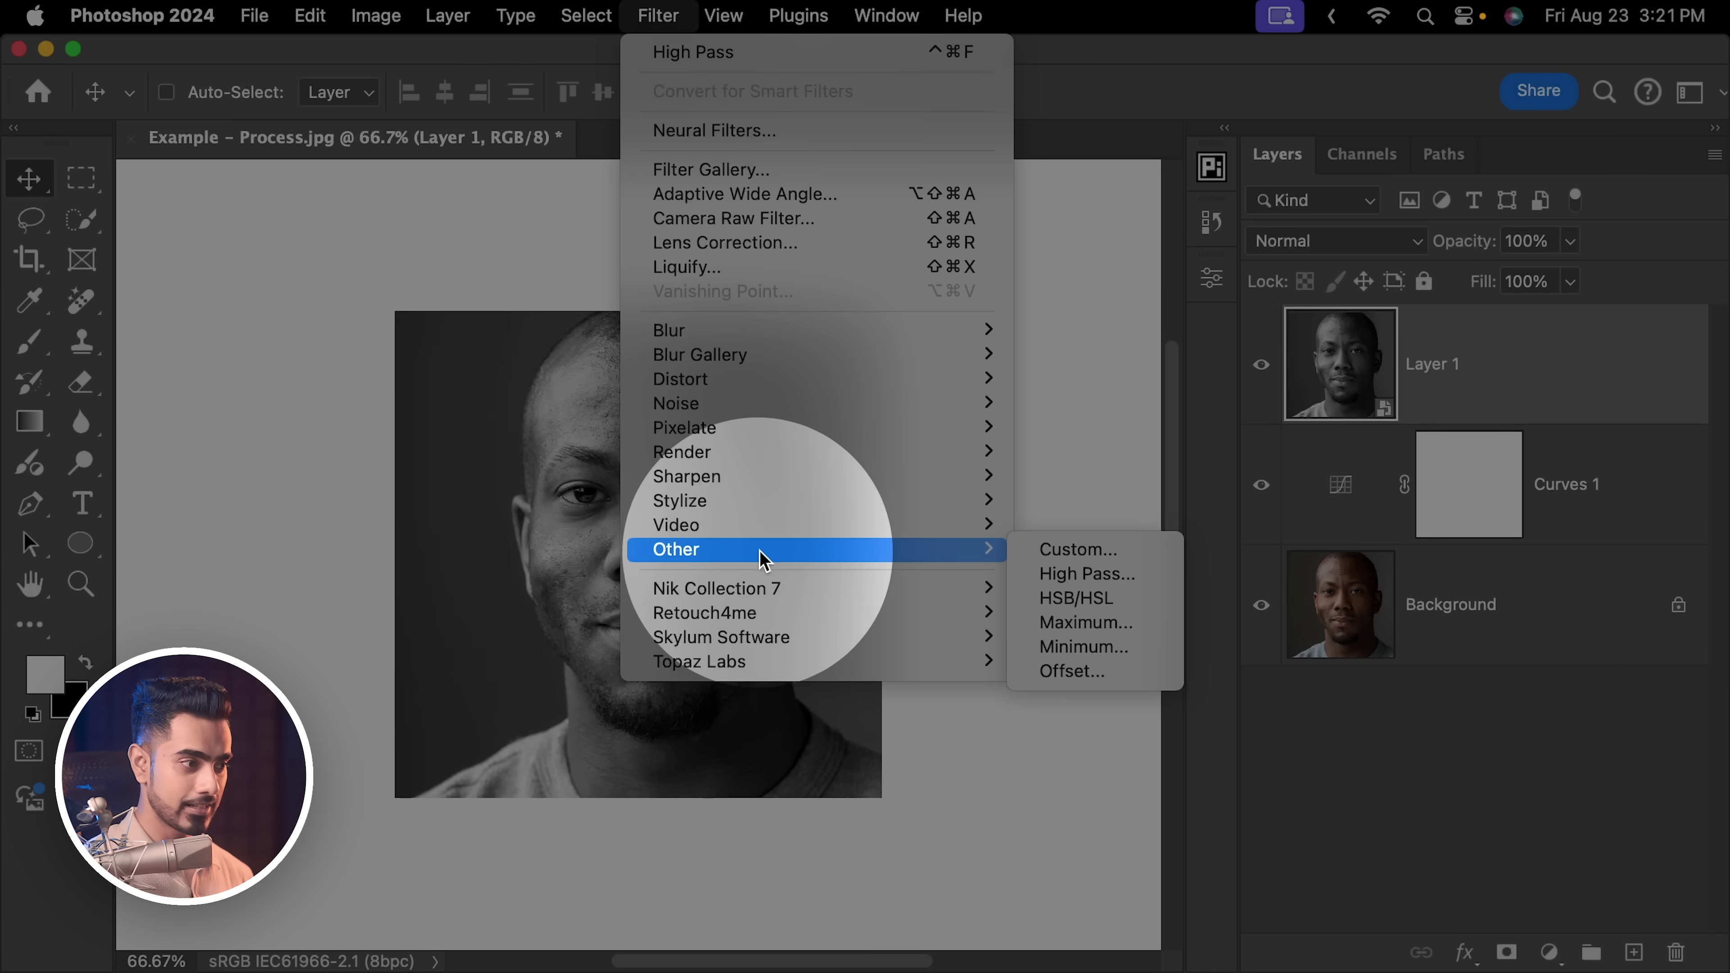
pyautogui.click(1082, 571)
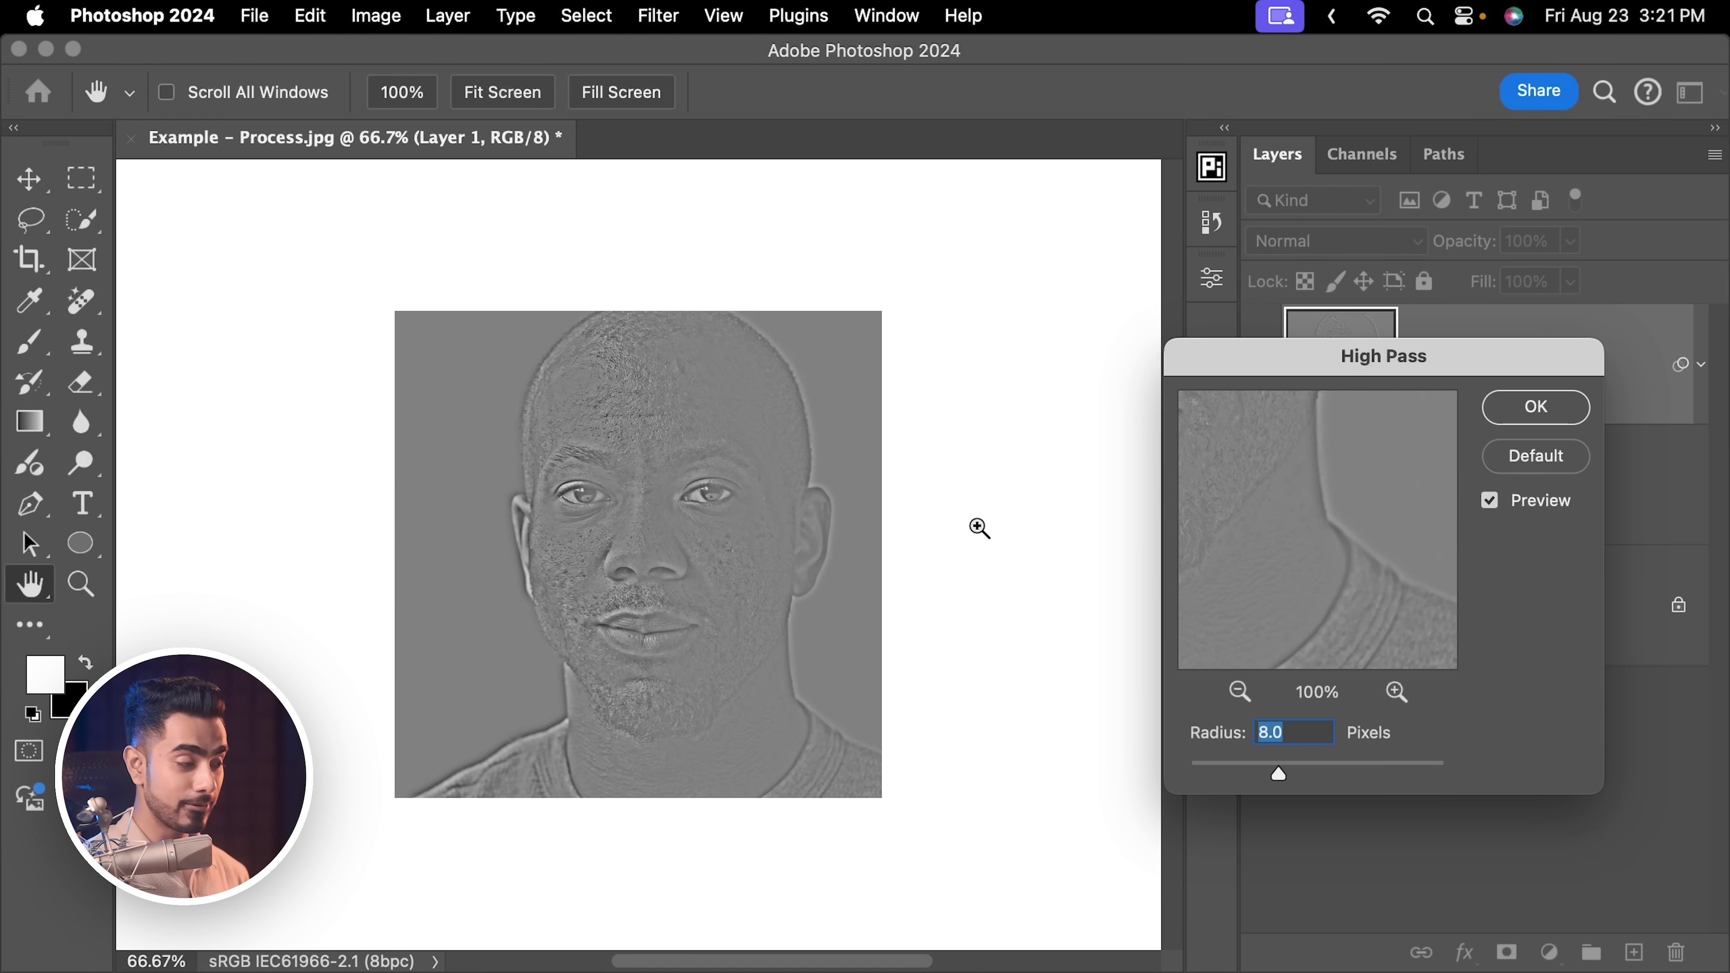
pyautogui.keyDown('alt'); pyautogui.click(979, 528); pyautogui.keyUp('alt')
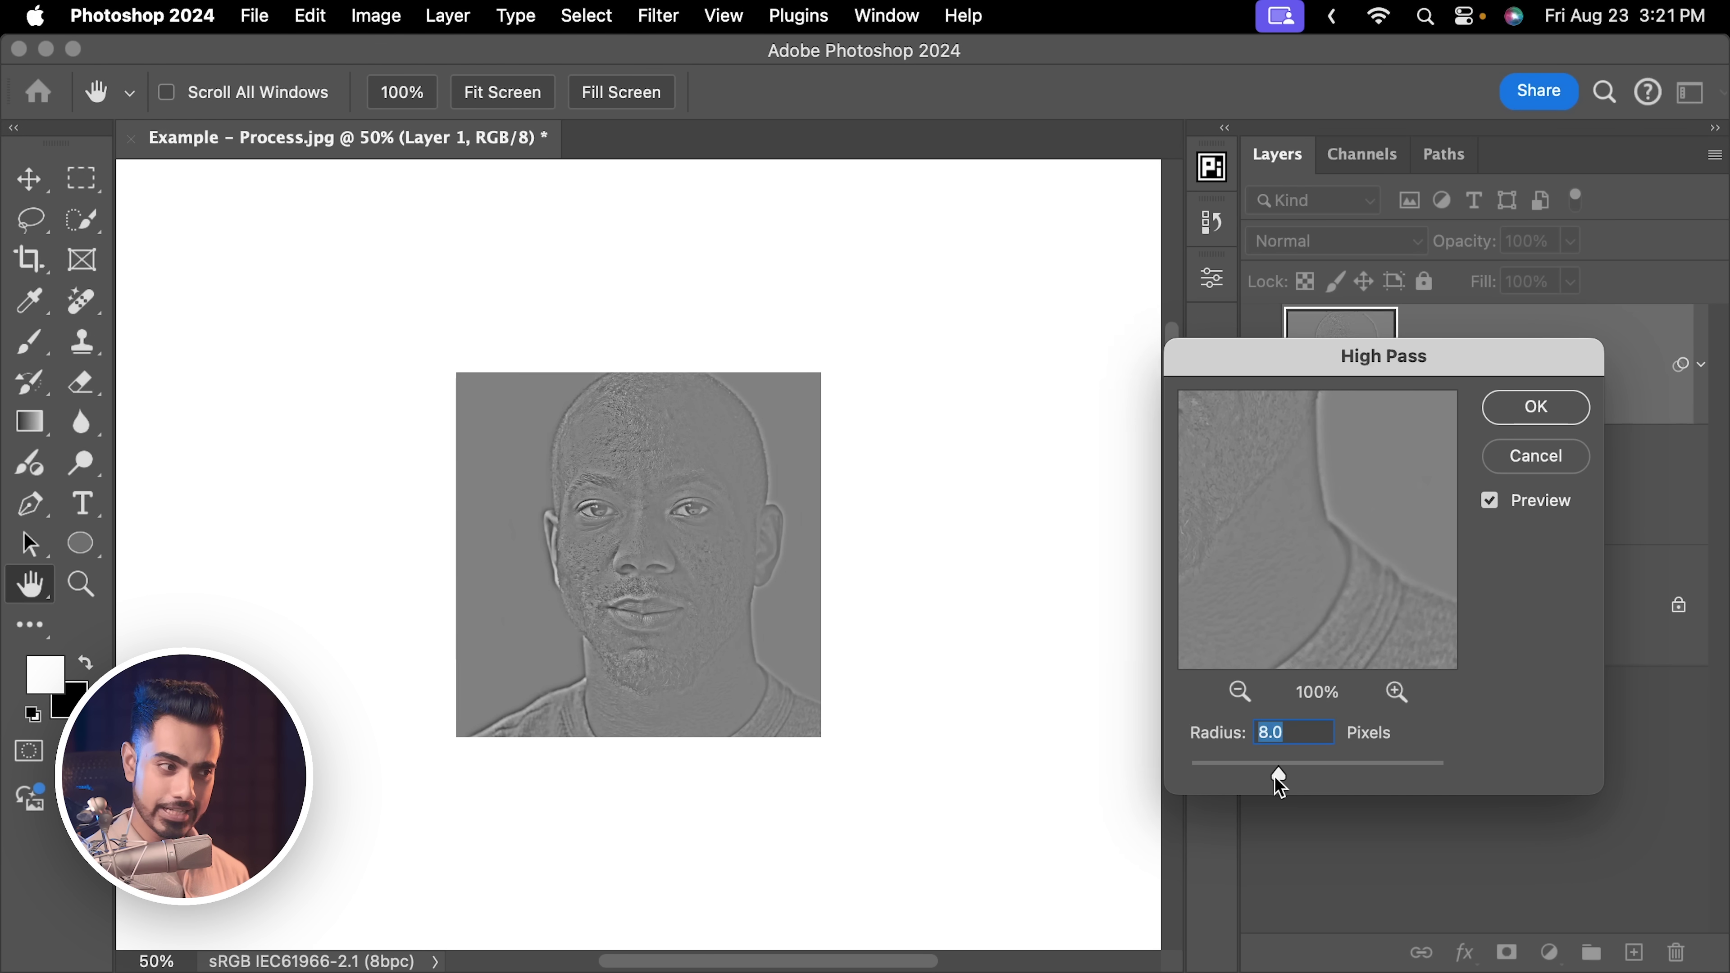
pyautogui.moveTo(1278, 774); pyautogui.dragTo(1192, 773)
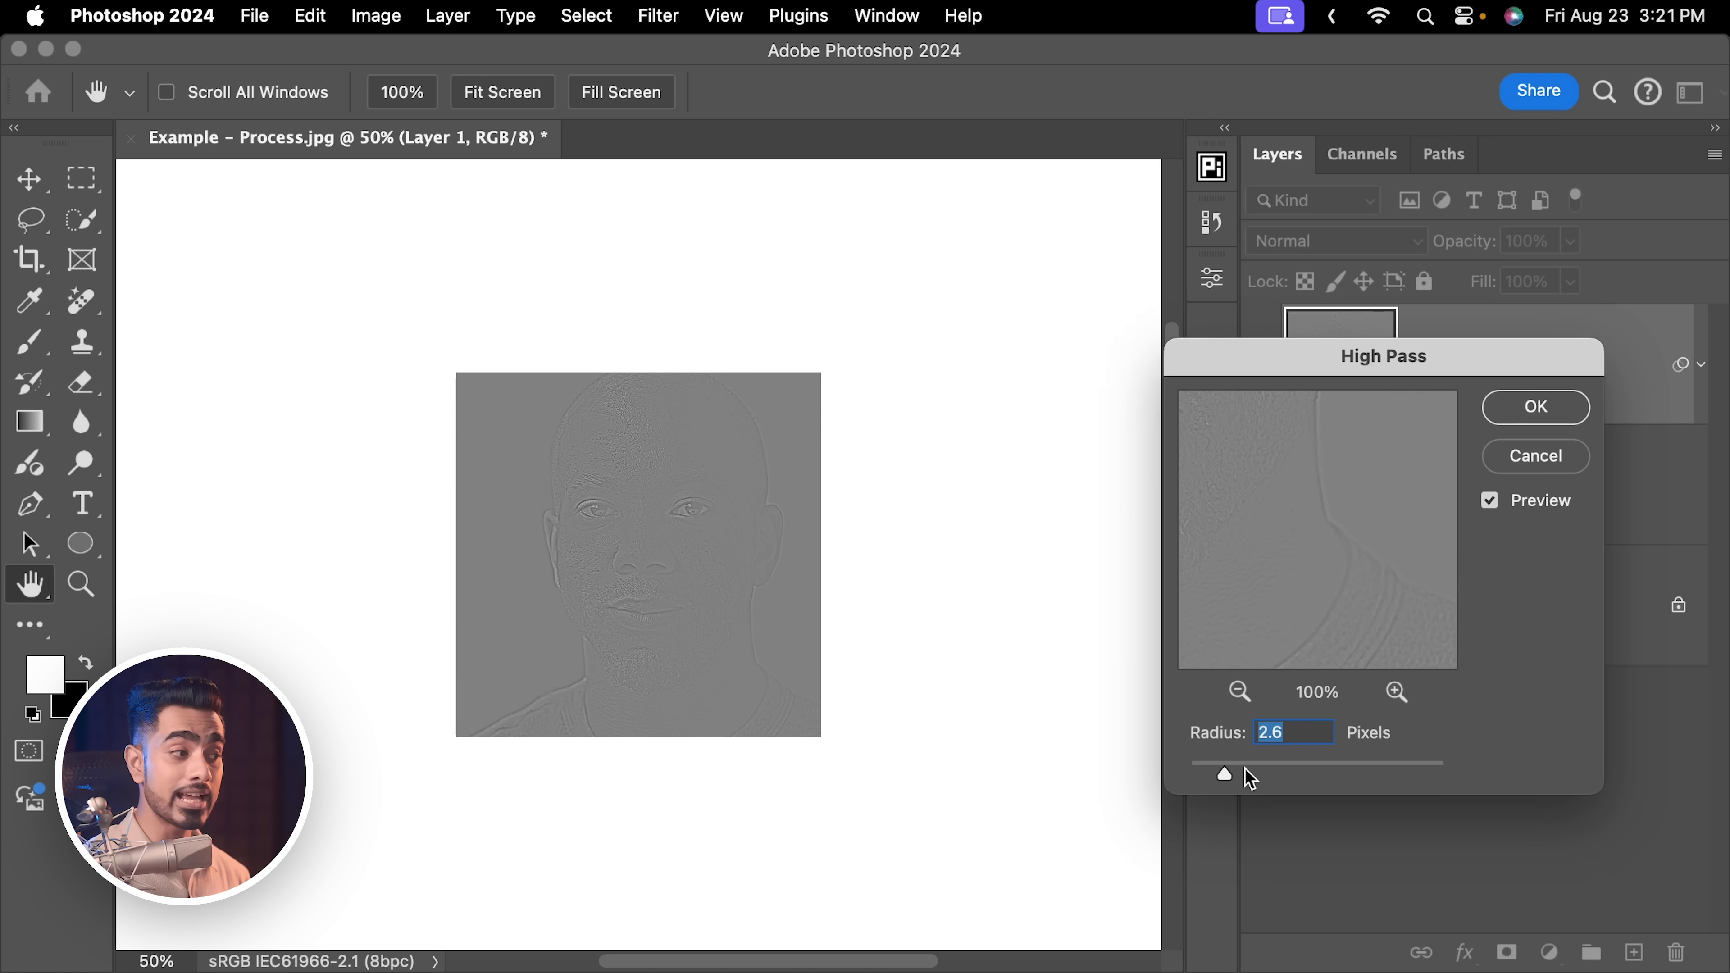
pyautogui.moveTo(1285, 771); pyautogui.dragTo(1227, 771)
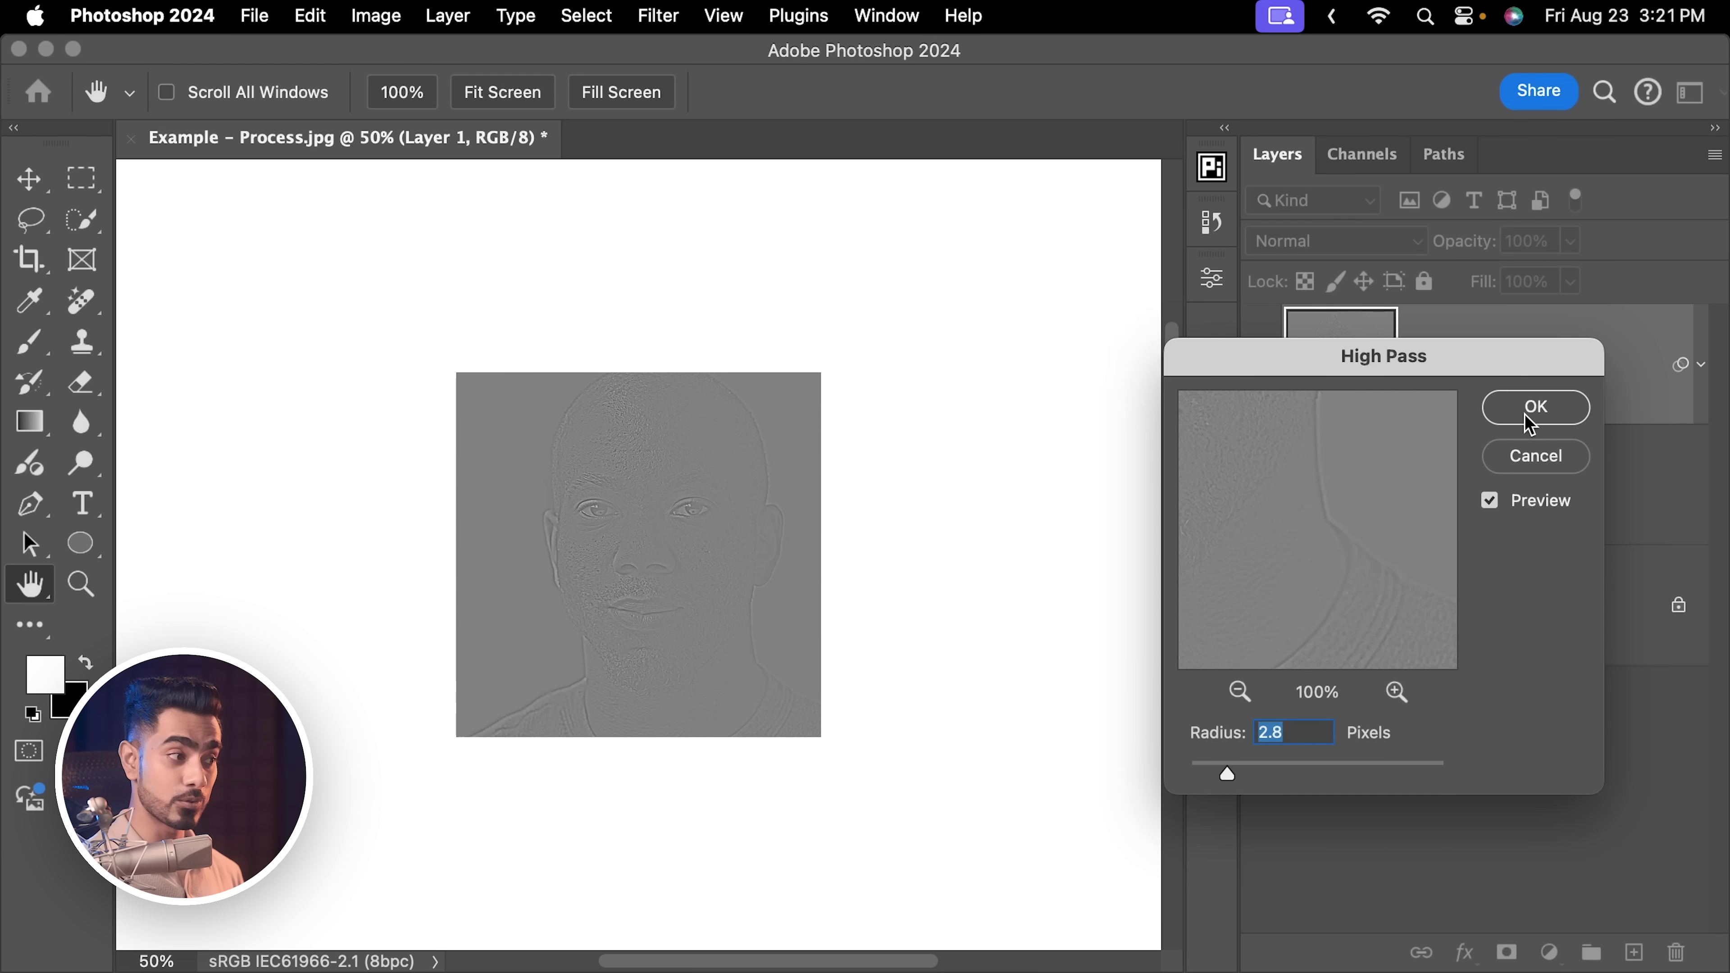
pyautogui.click(1529, 411)
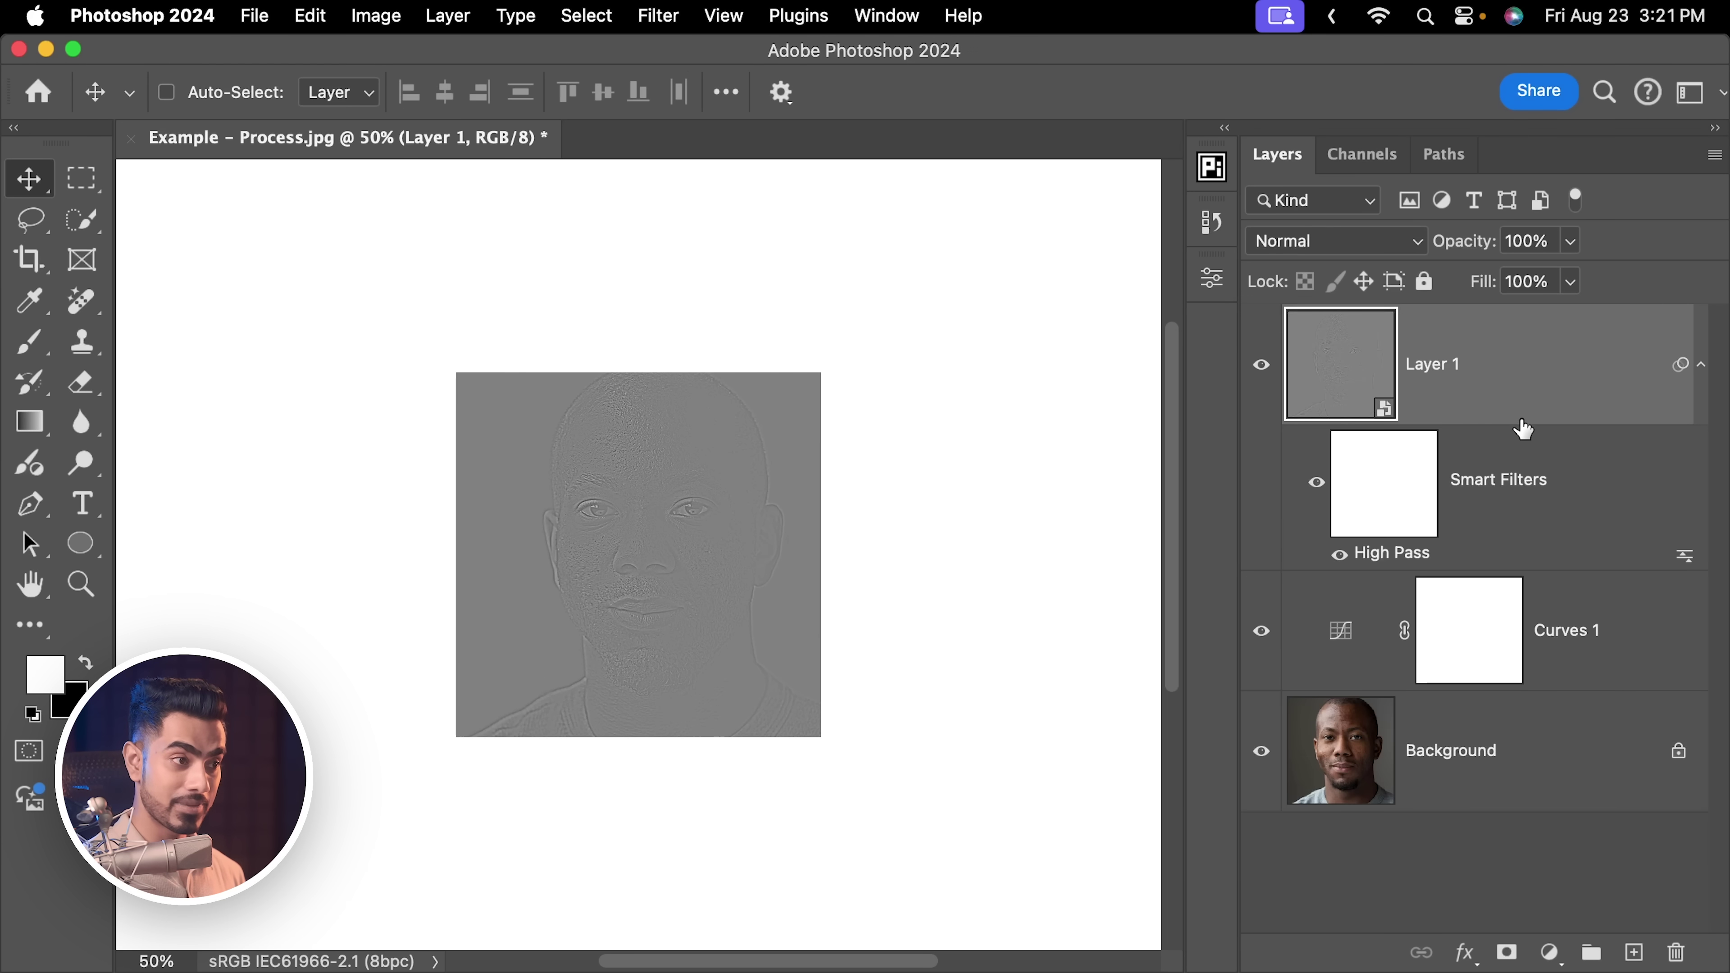
# Set Layer 1 to Overlay blend mode, toggle it to compare, and fit the photo to the window.
pyautogui.click(1319, 244)
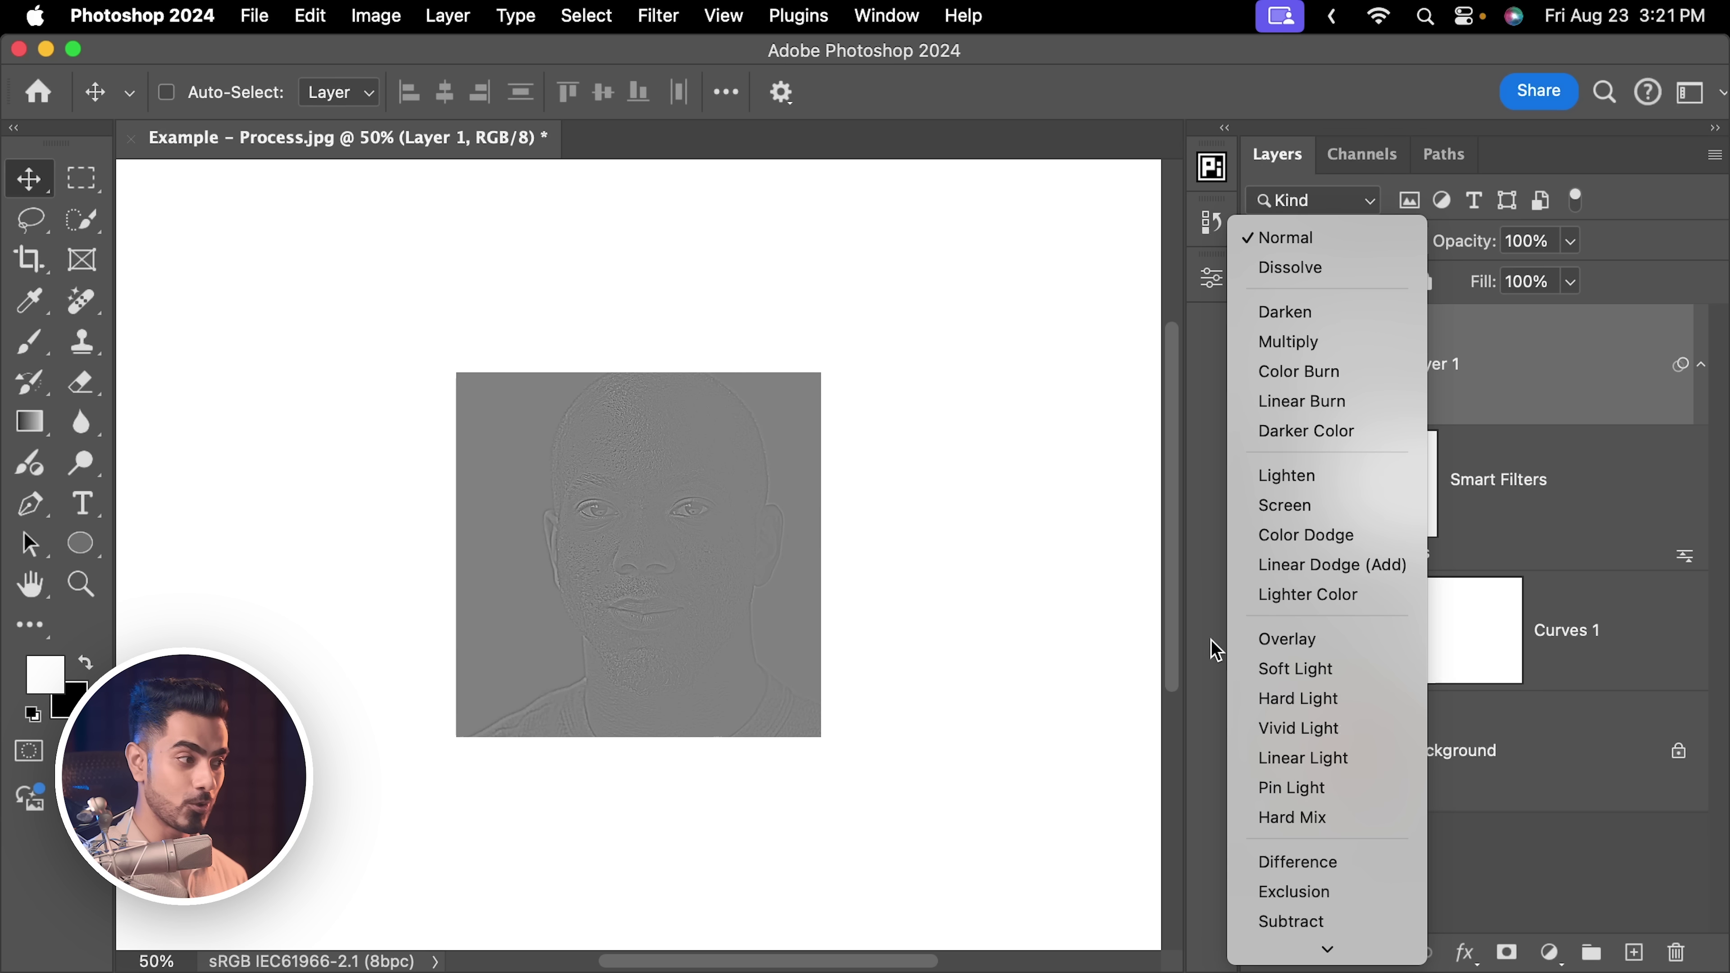
pyautogui.click(1287, 638)
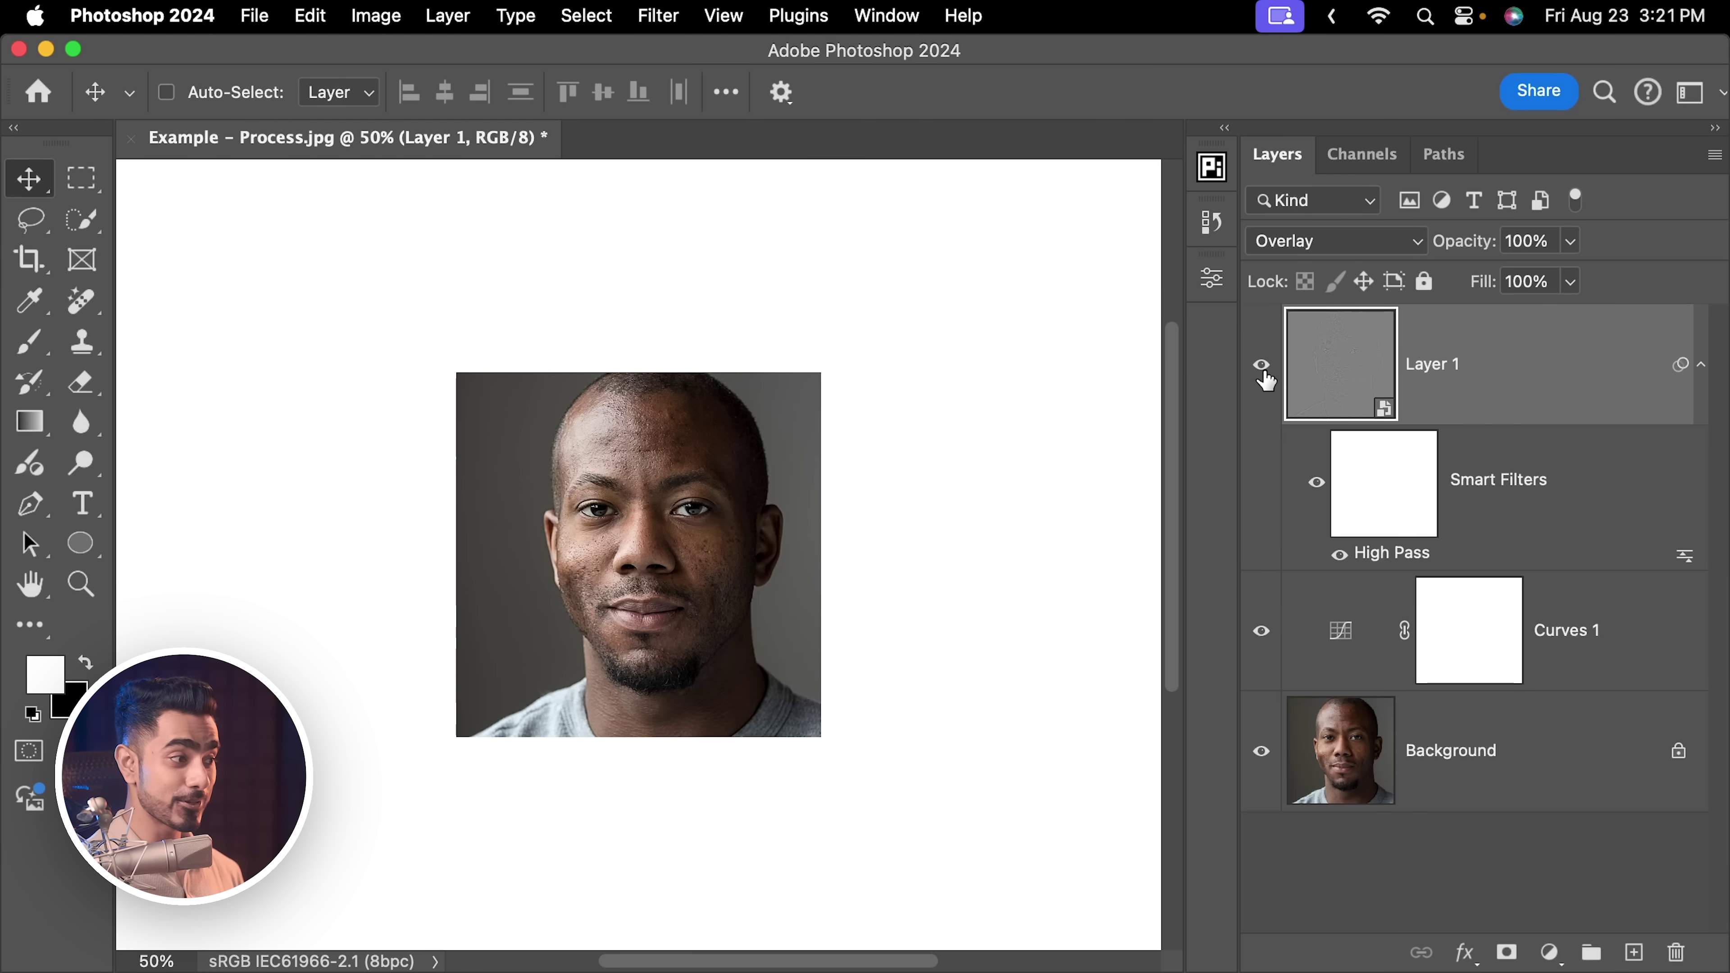
pyautogui.click(1261, 366)
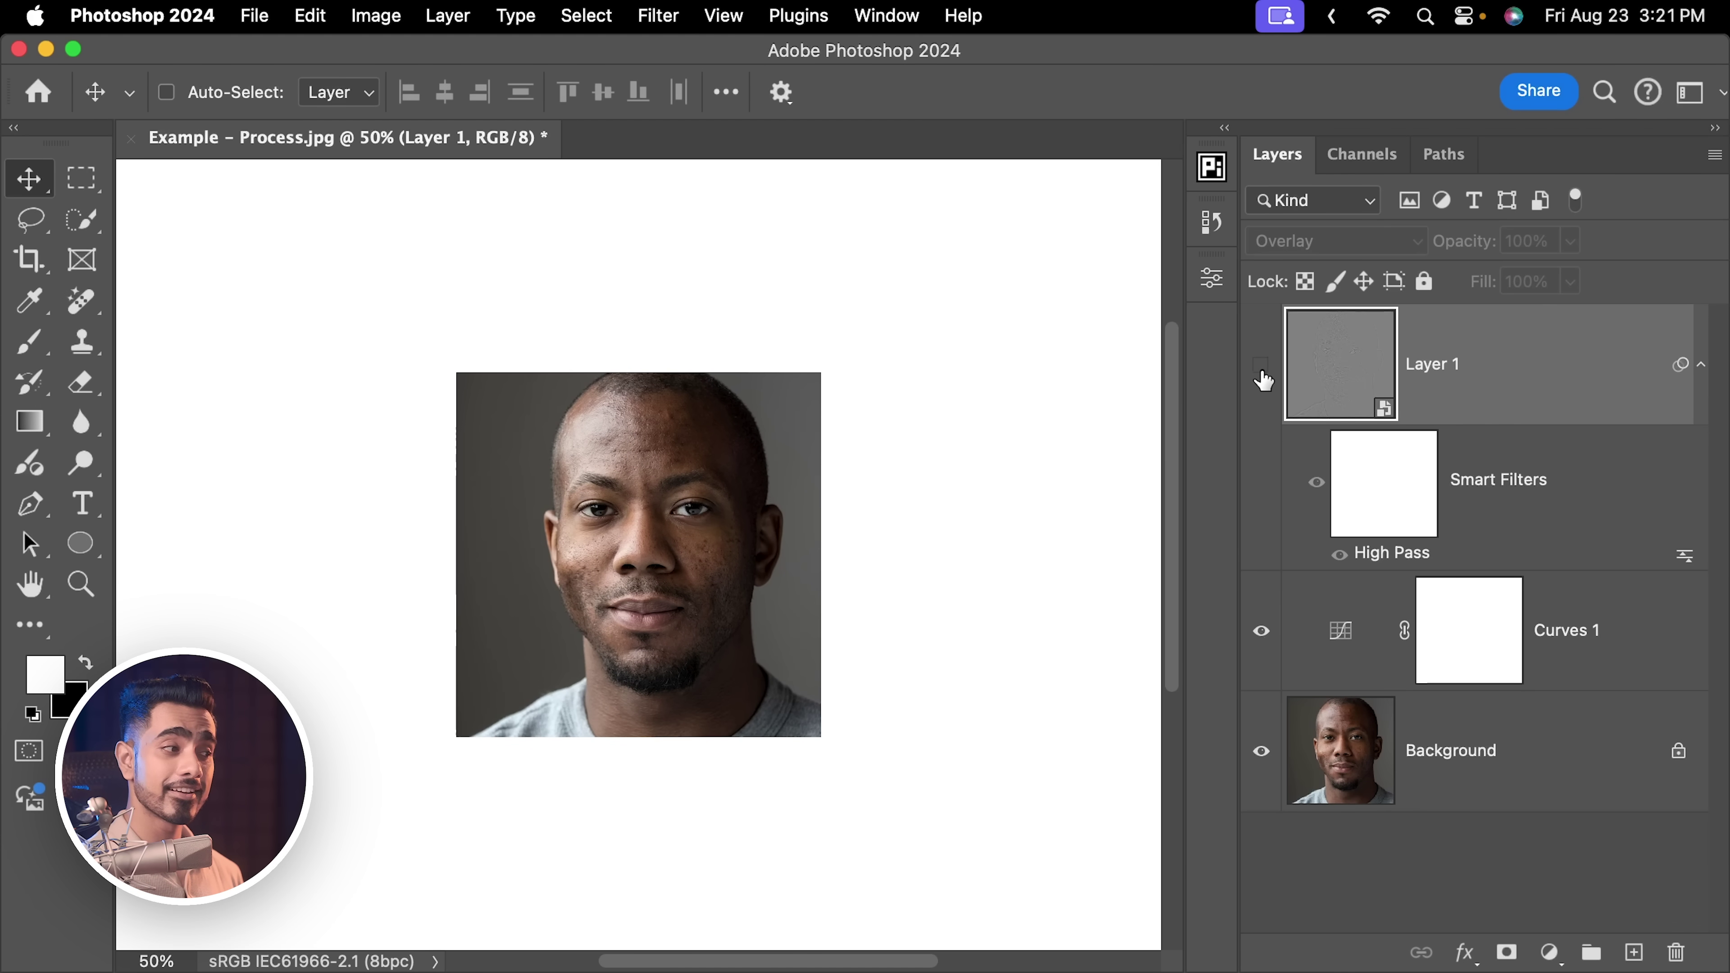
pyautogui.click(1262, 371)
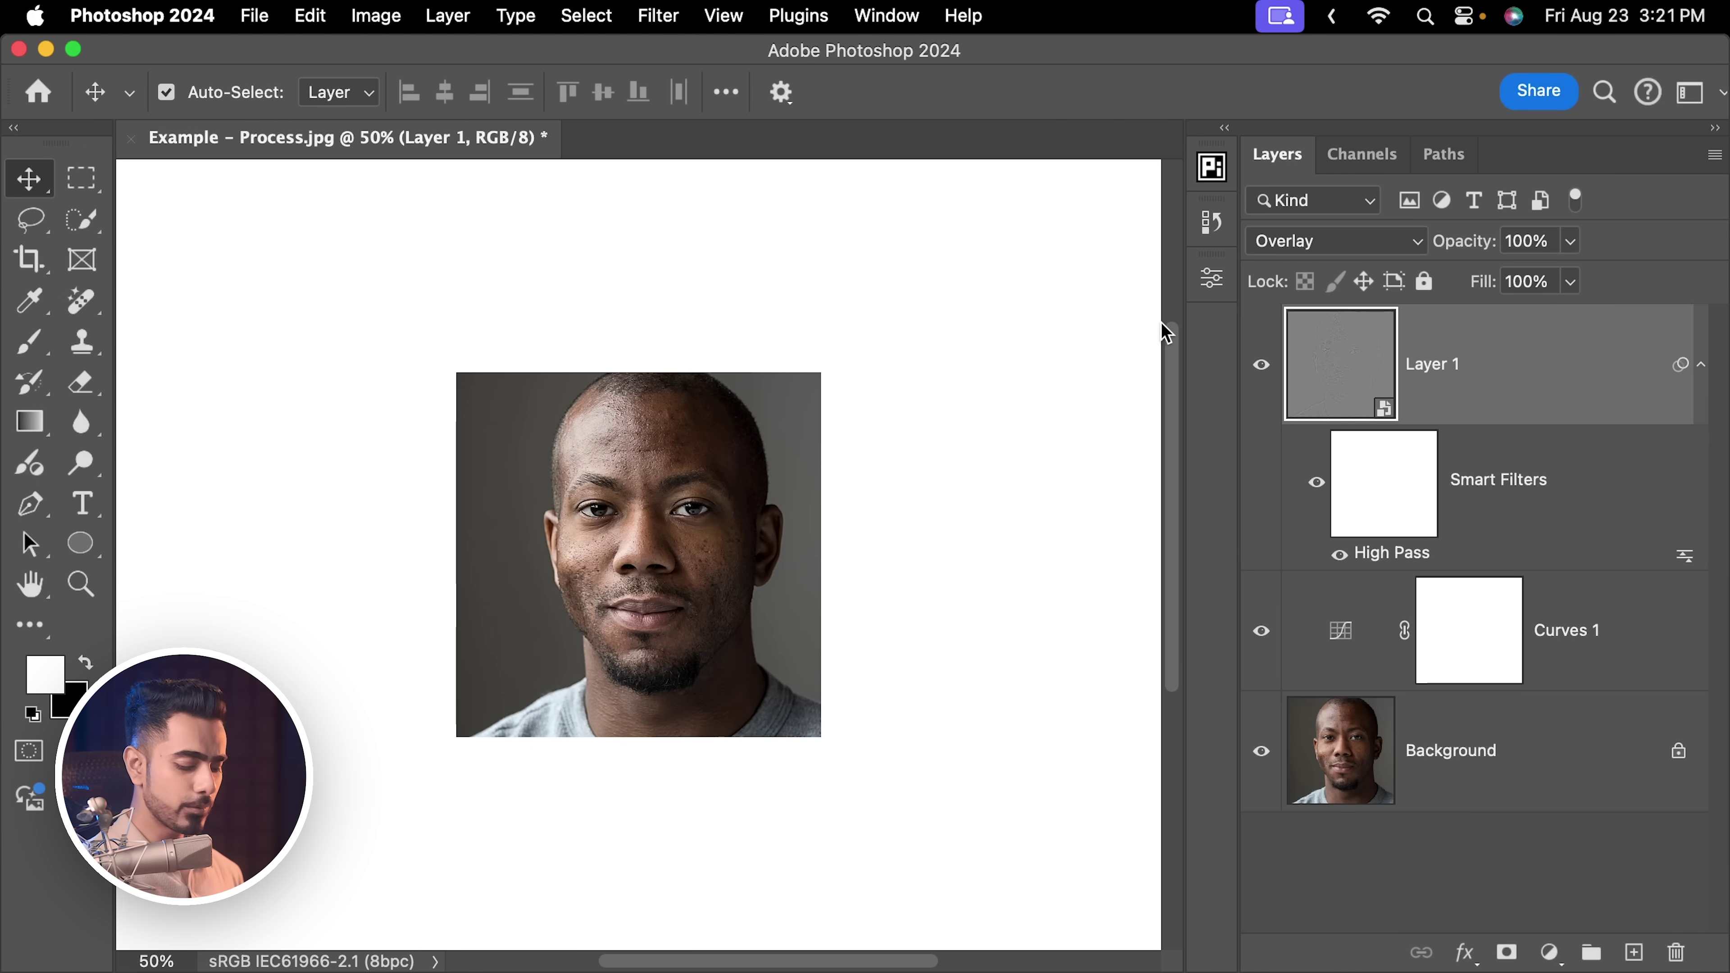
pyautogui.press('super+0')
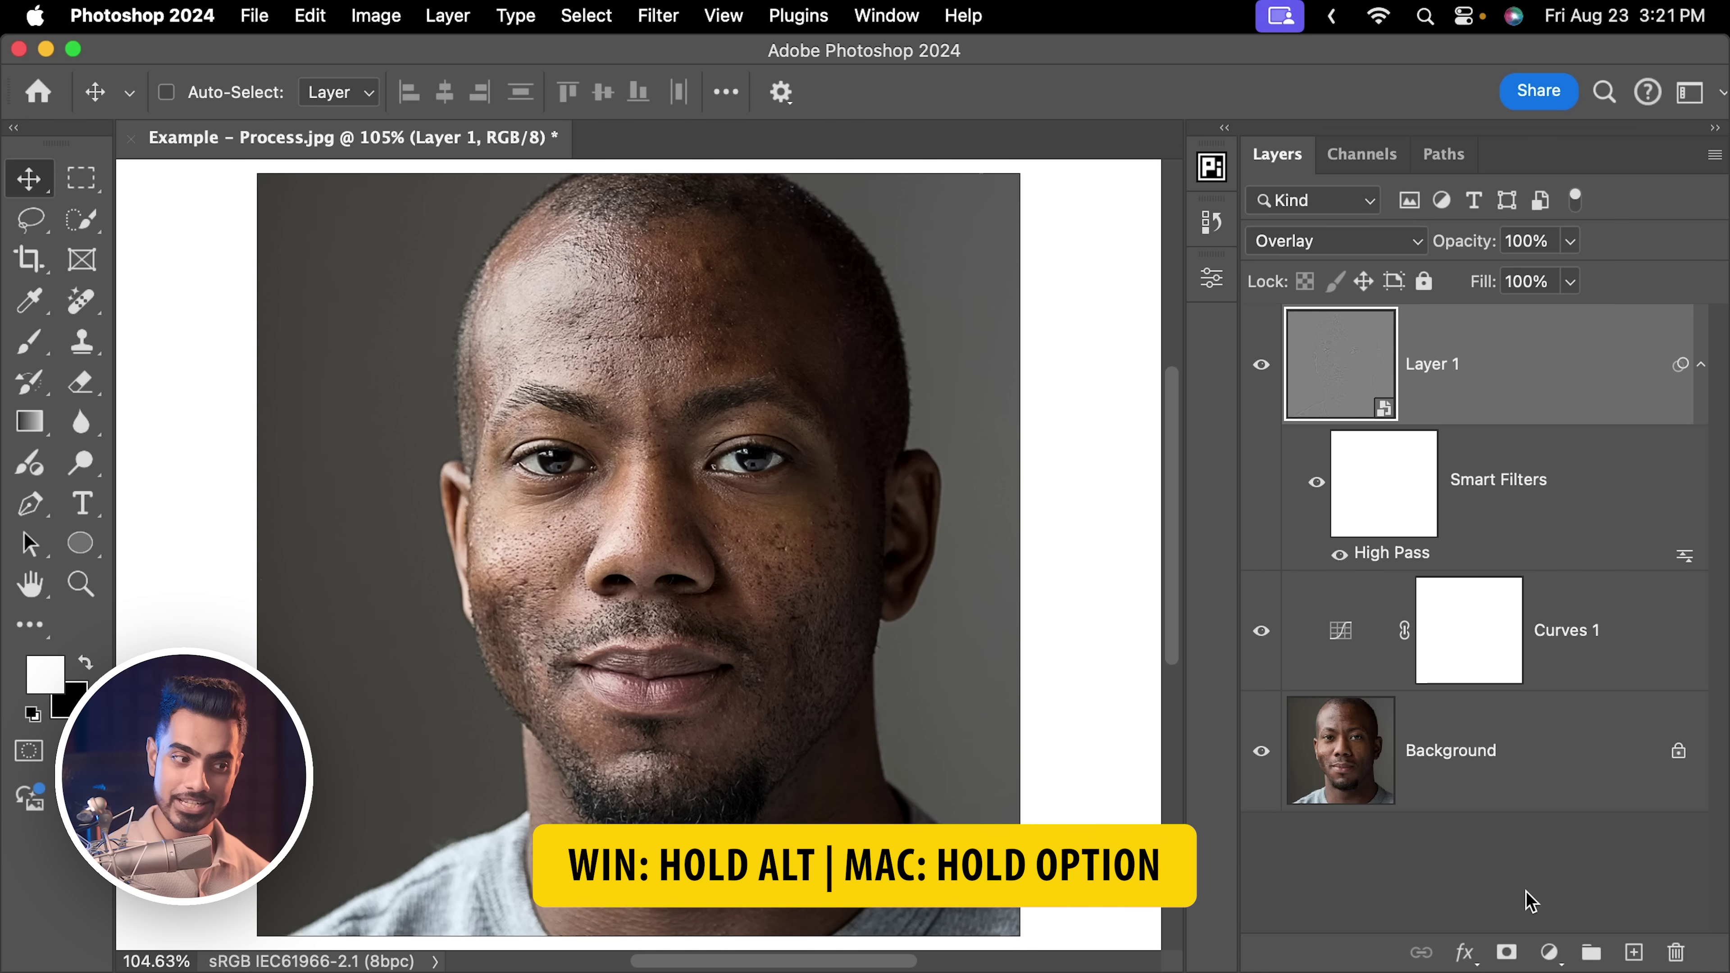
# Add a black layer mask to Layer 1 and set up a 300 px Soft Round brush.
pyautogui.keyDown('alt'); pyautogui.click(1506, 952); pyautogui.keyUp('alt')
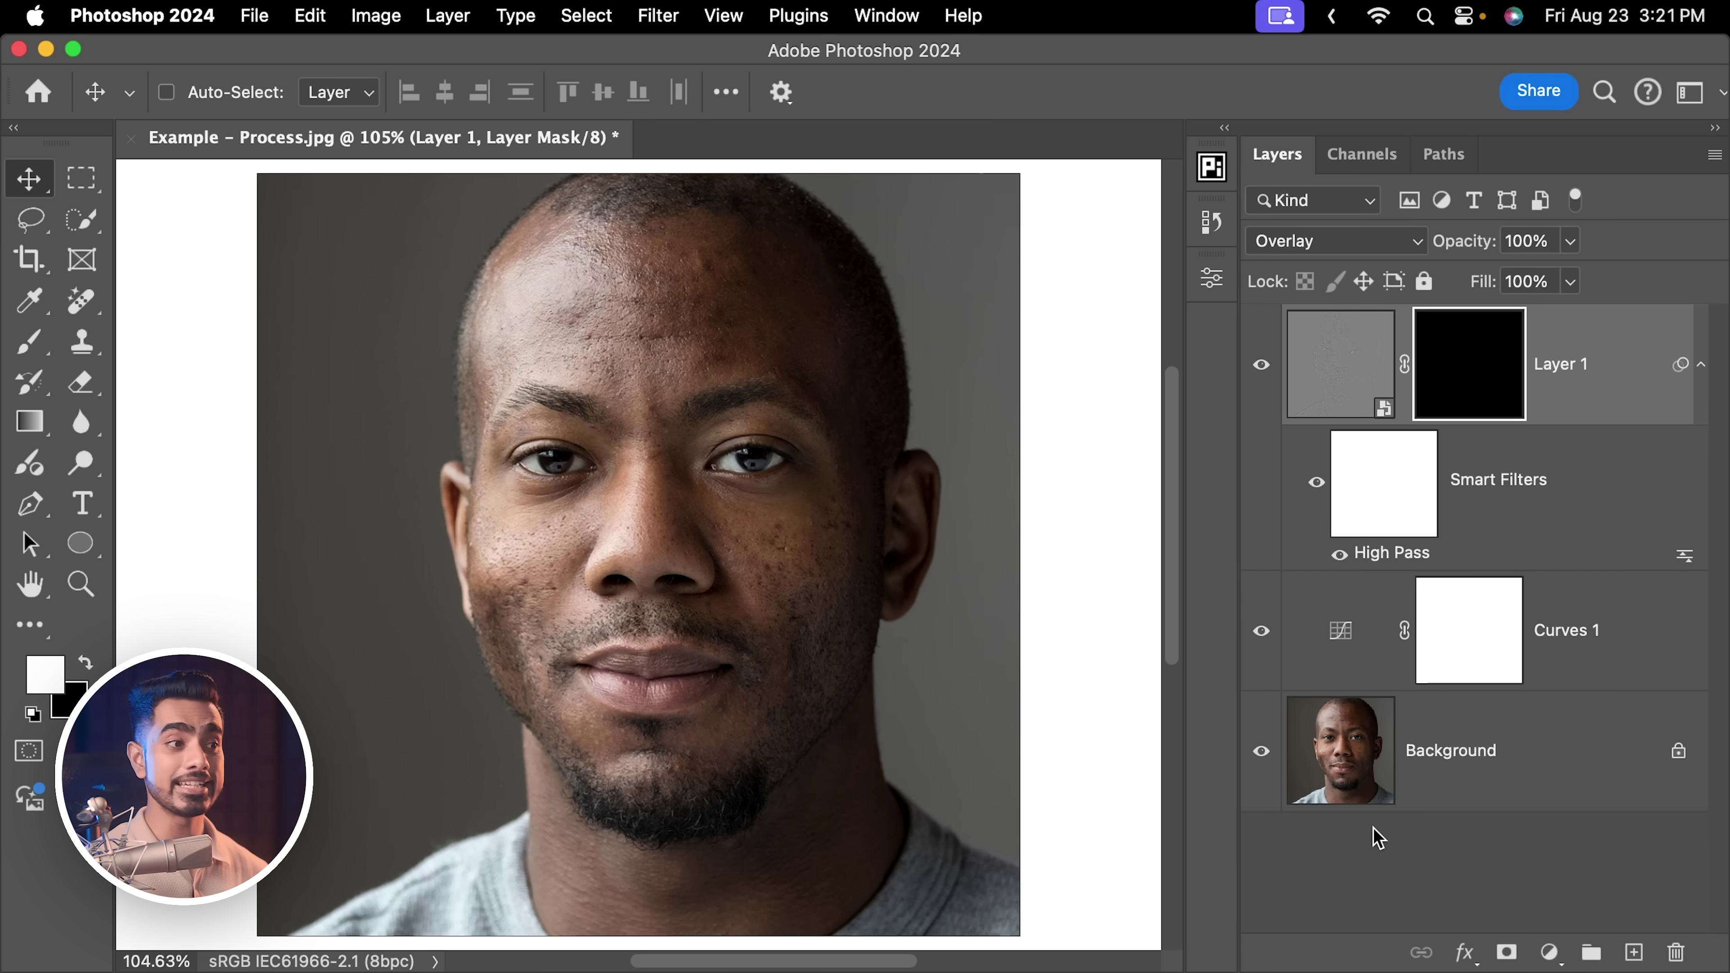
pyautogui.click(29, 341)
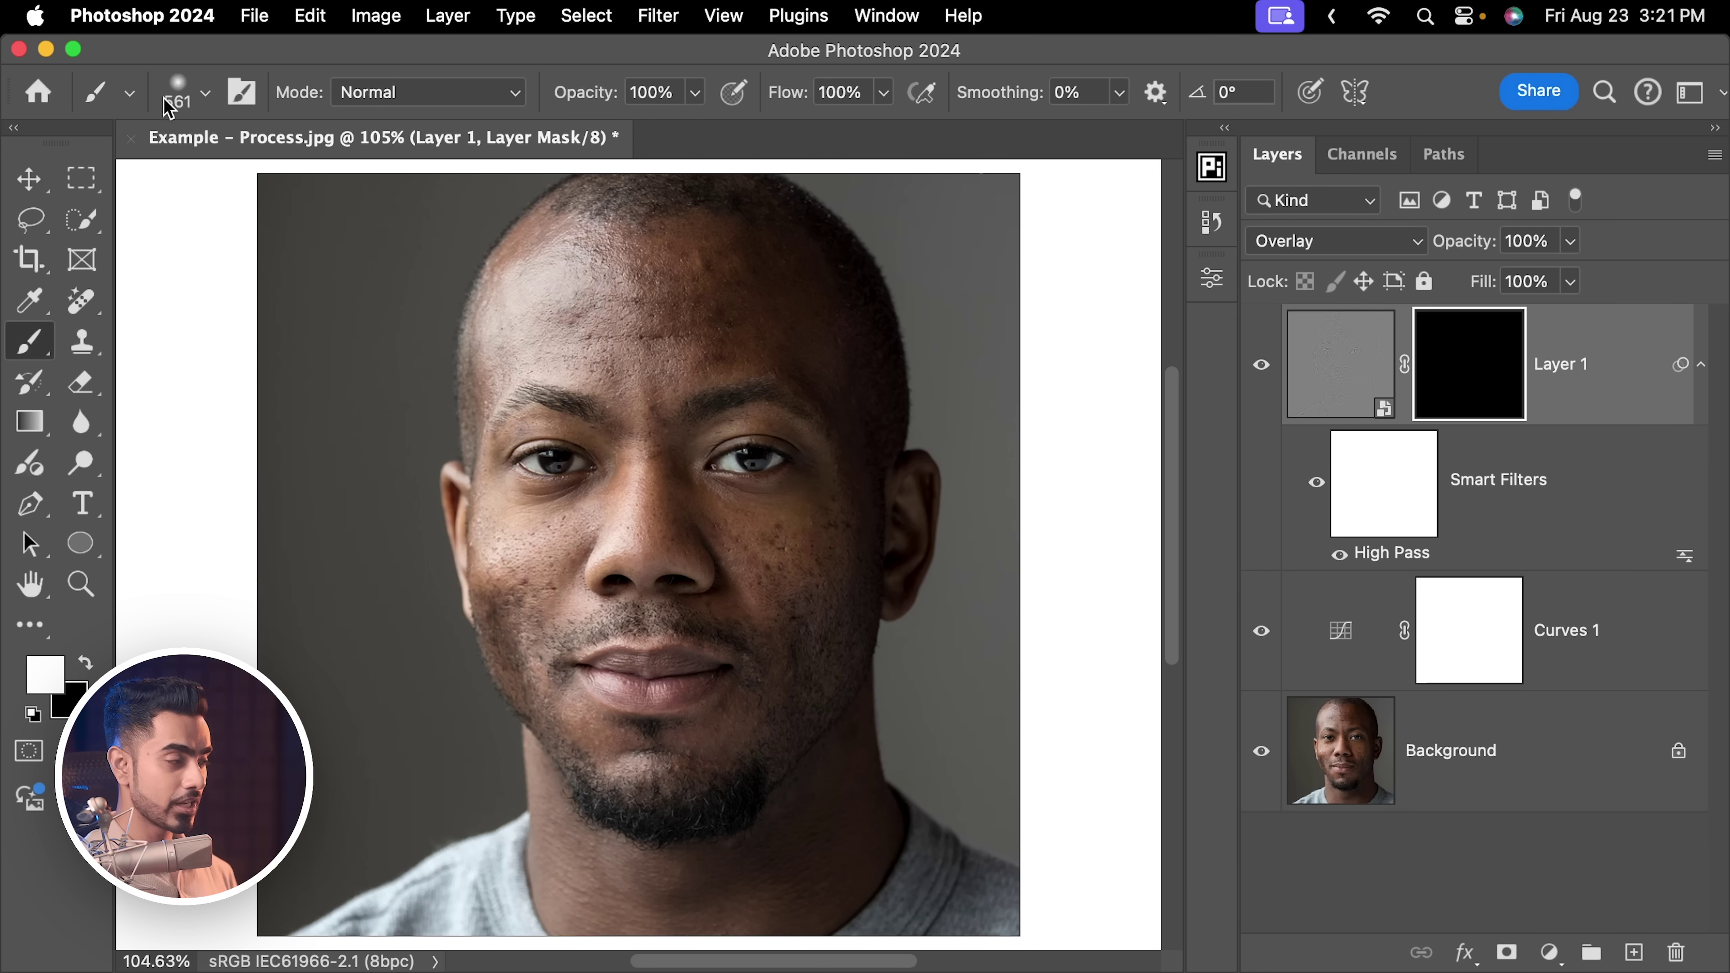
pyautogui.click(180, 92)
pyautogui.click(160, 470)
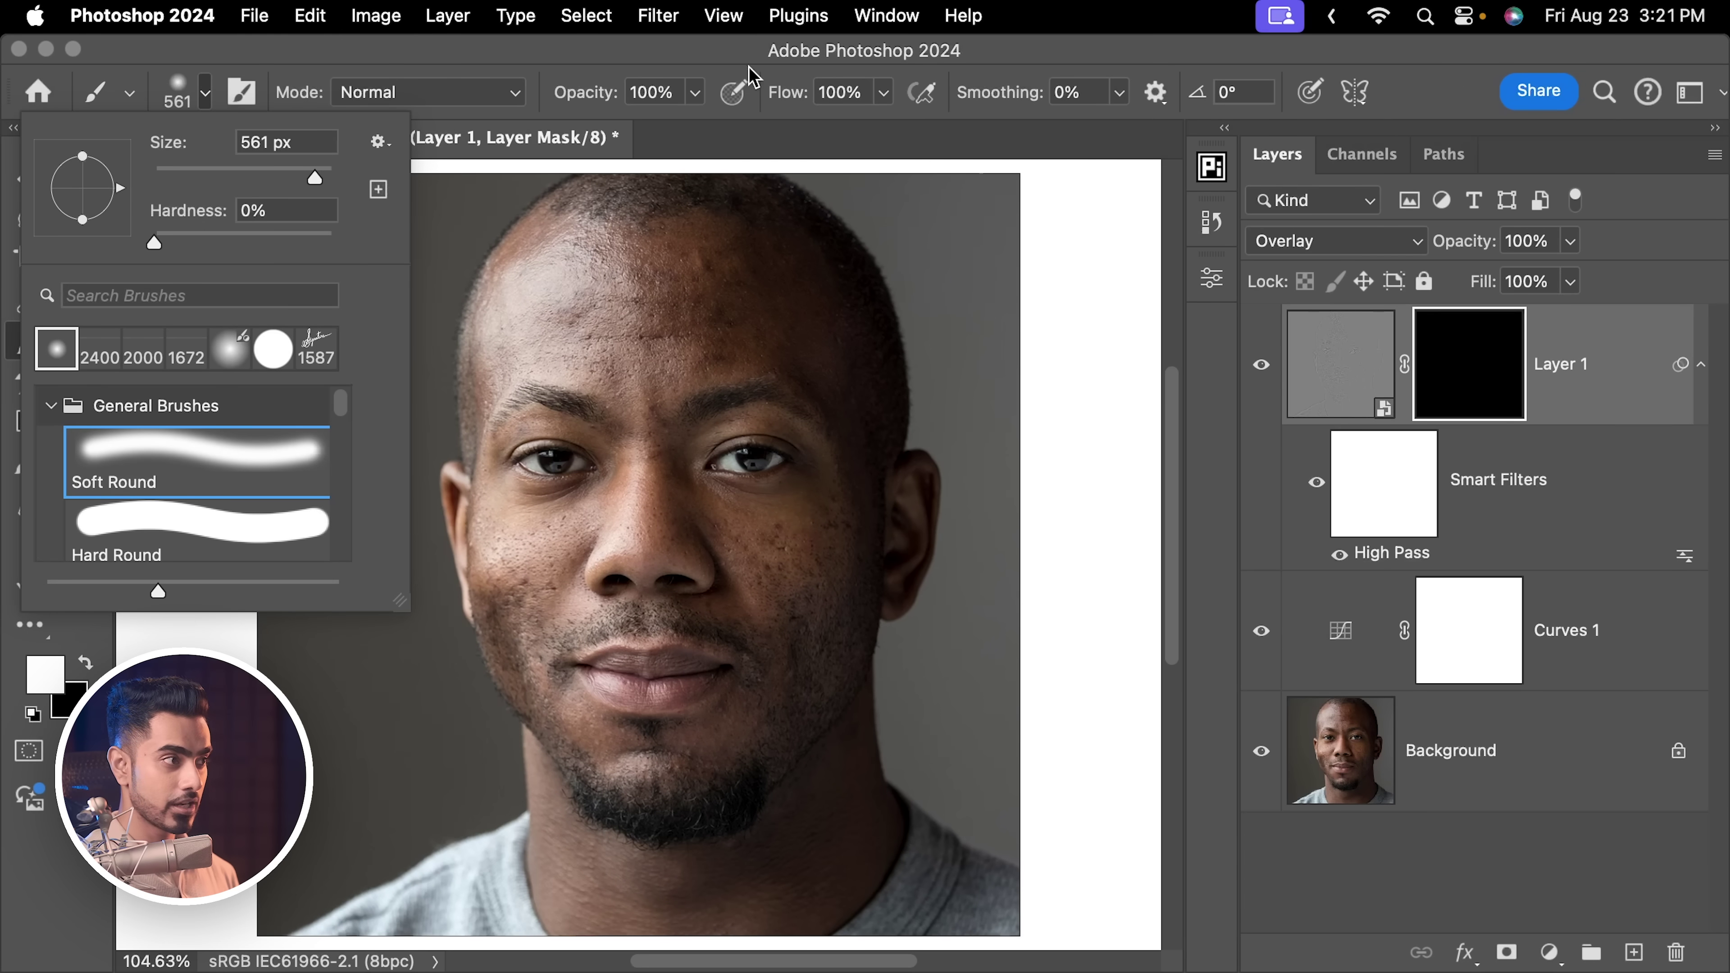
pyautogui.click(749, 74)
pyautogui.moveTo(623, 458); pyautogui.dragTo(355, 472)
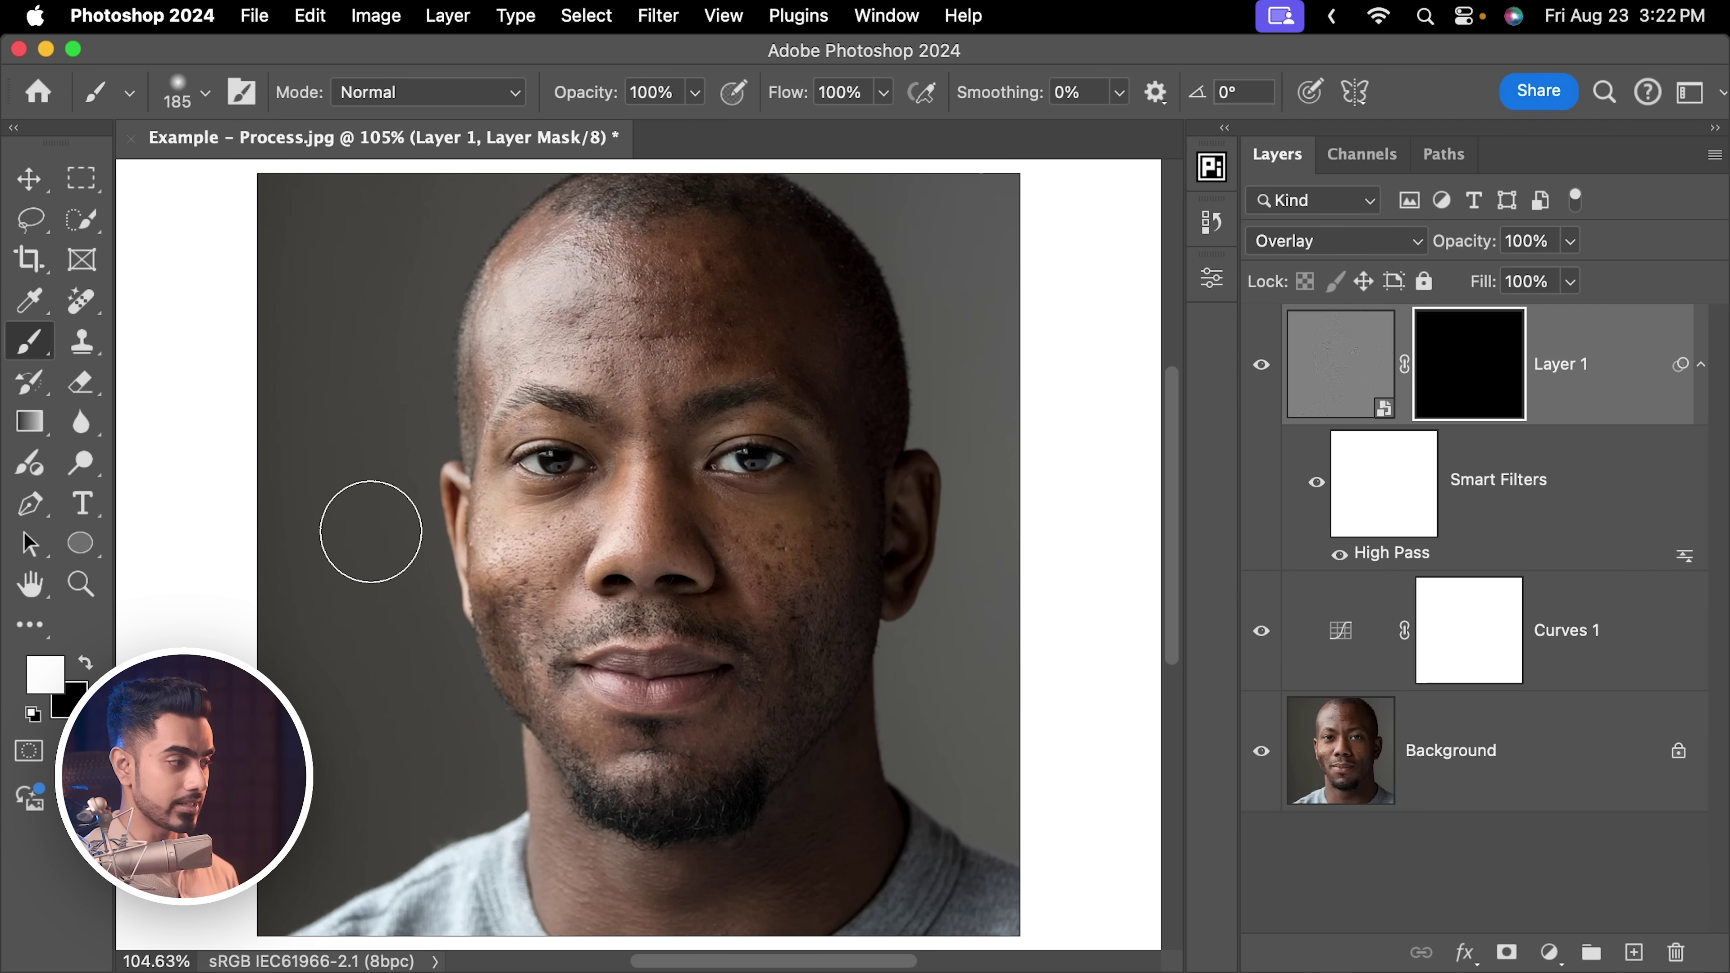
pyautogui.press(']')
pyautogui.press(']')
pyautogui.press(']')
# Paint white on the mask over both eyes, the nose, lips and chin.
pyautogui.click(560, 477)
pyautogui.press('[')
pyautogui.press('[')
pyautogui.click(745, 466)
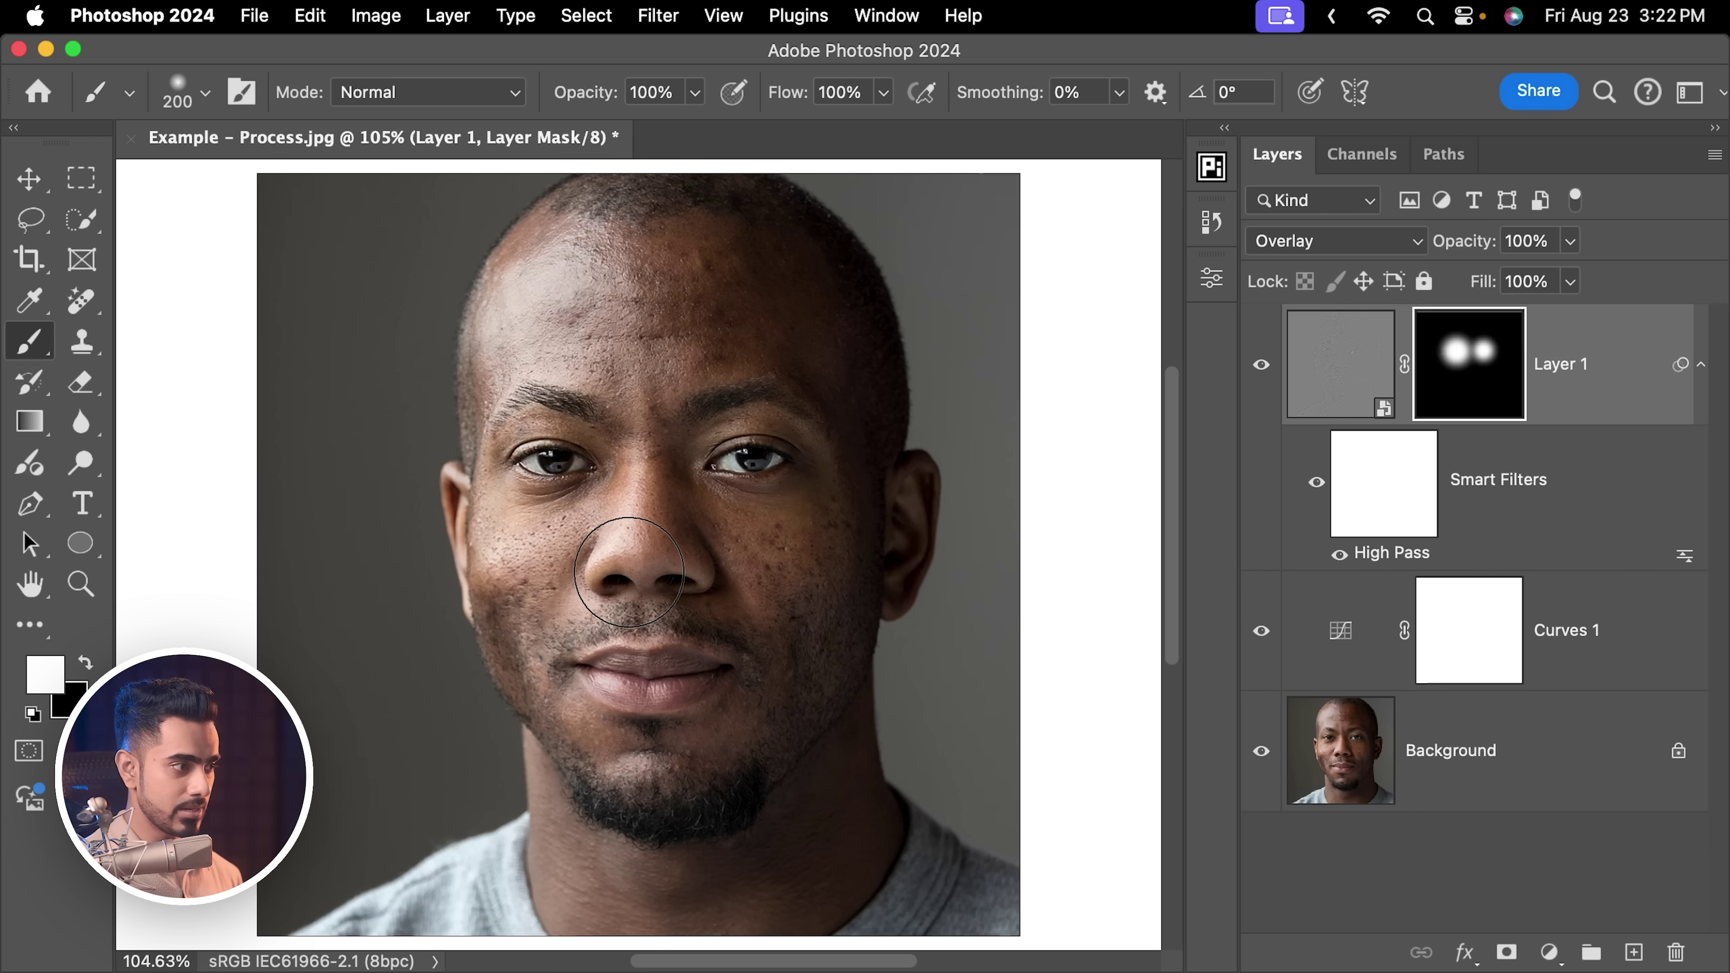
pyautogui.click(647, 584)
pyautogui.press(']')
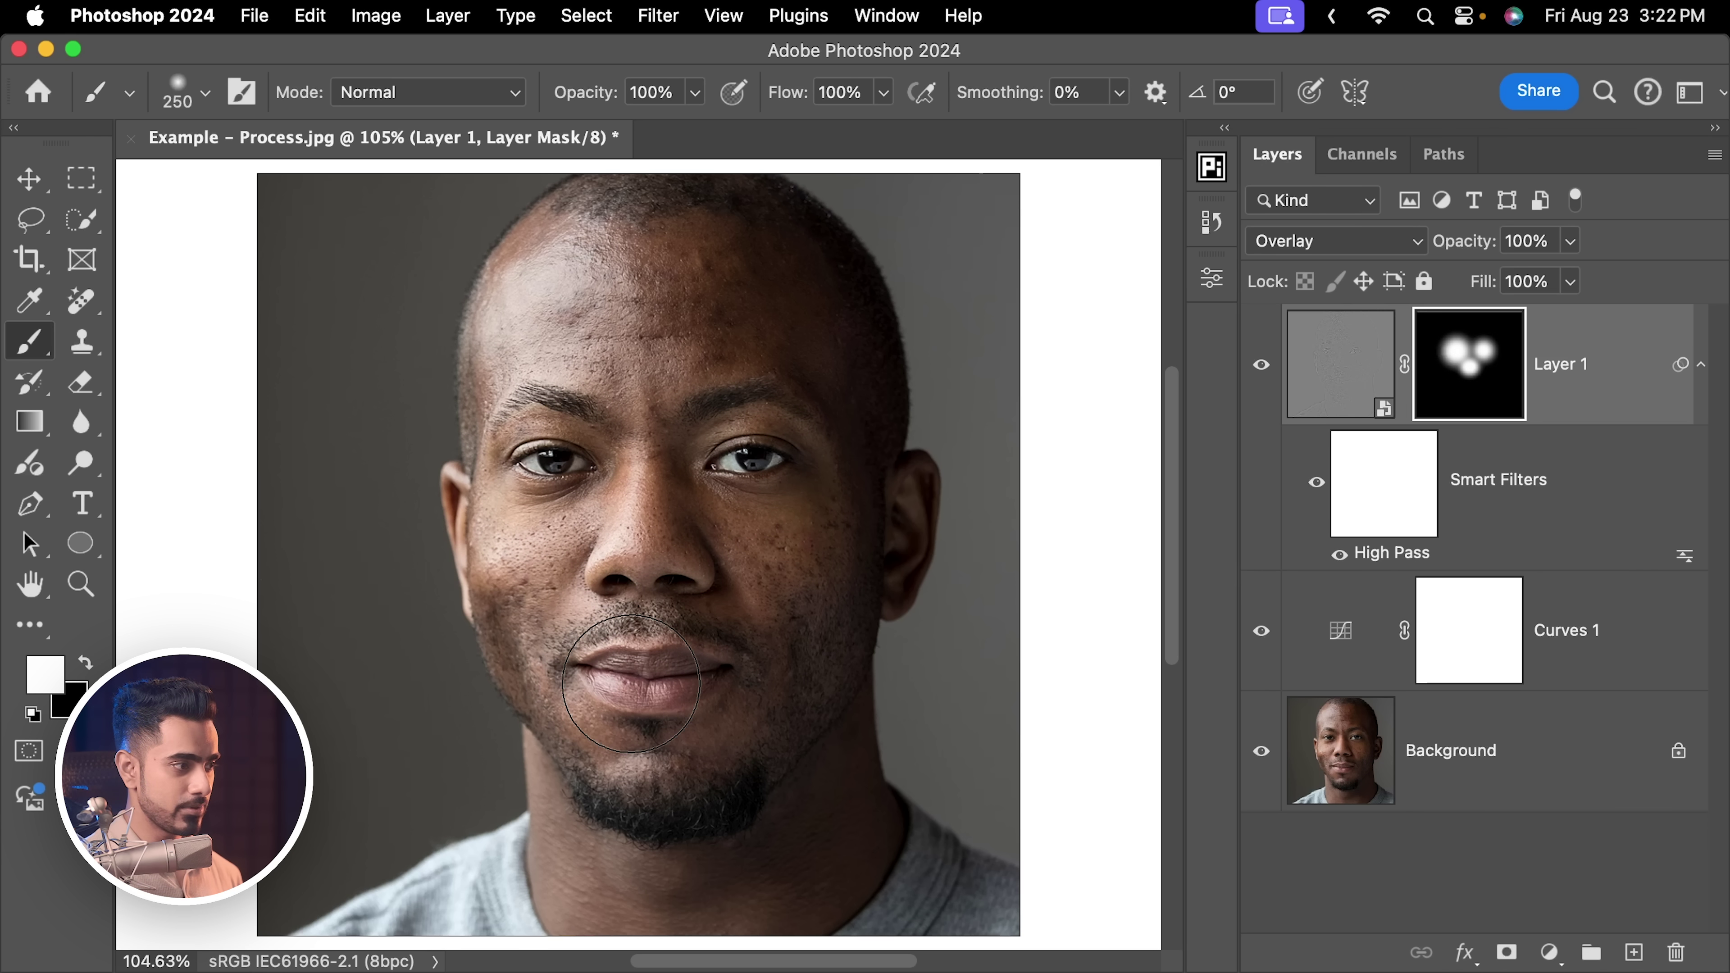
pyautogui.click(633, 683)
pyautogui.press('[')
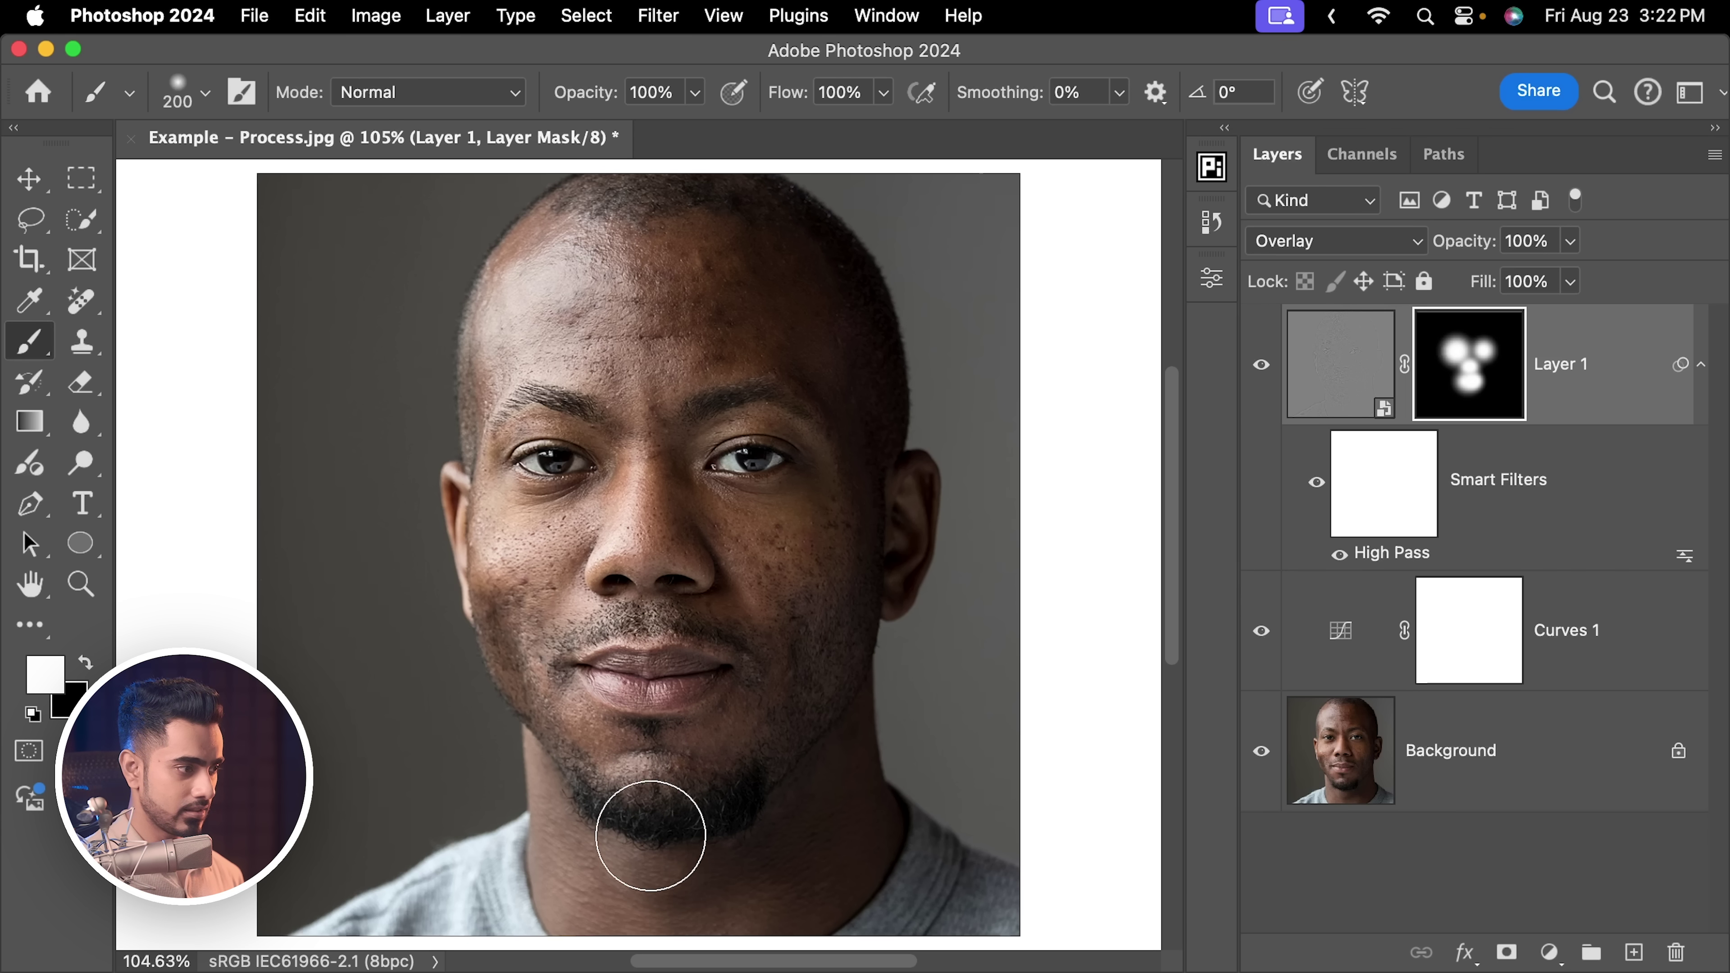
pyautogui.click(654, 827)
pyautogui.press(']')
pyautogui.press(']')
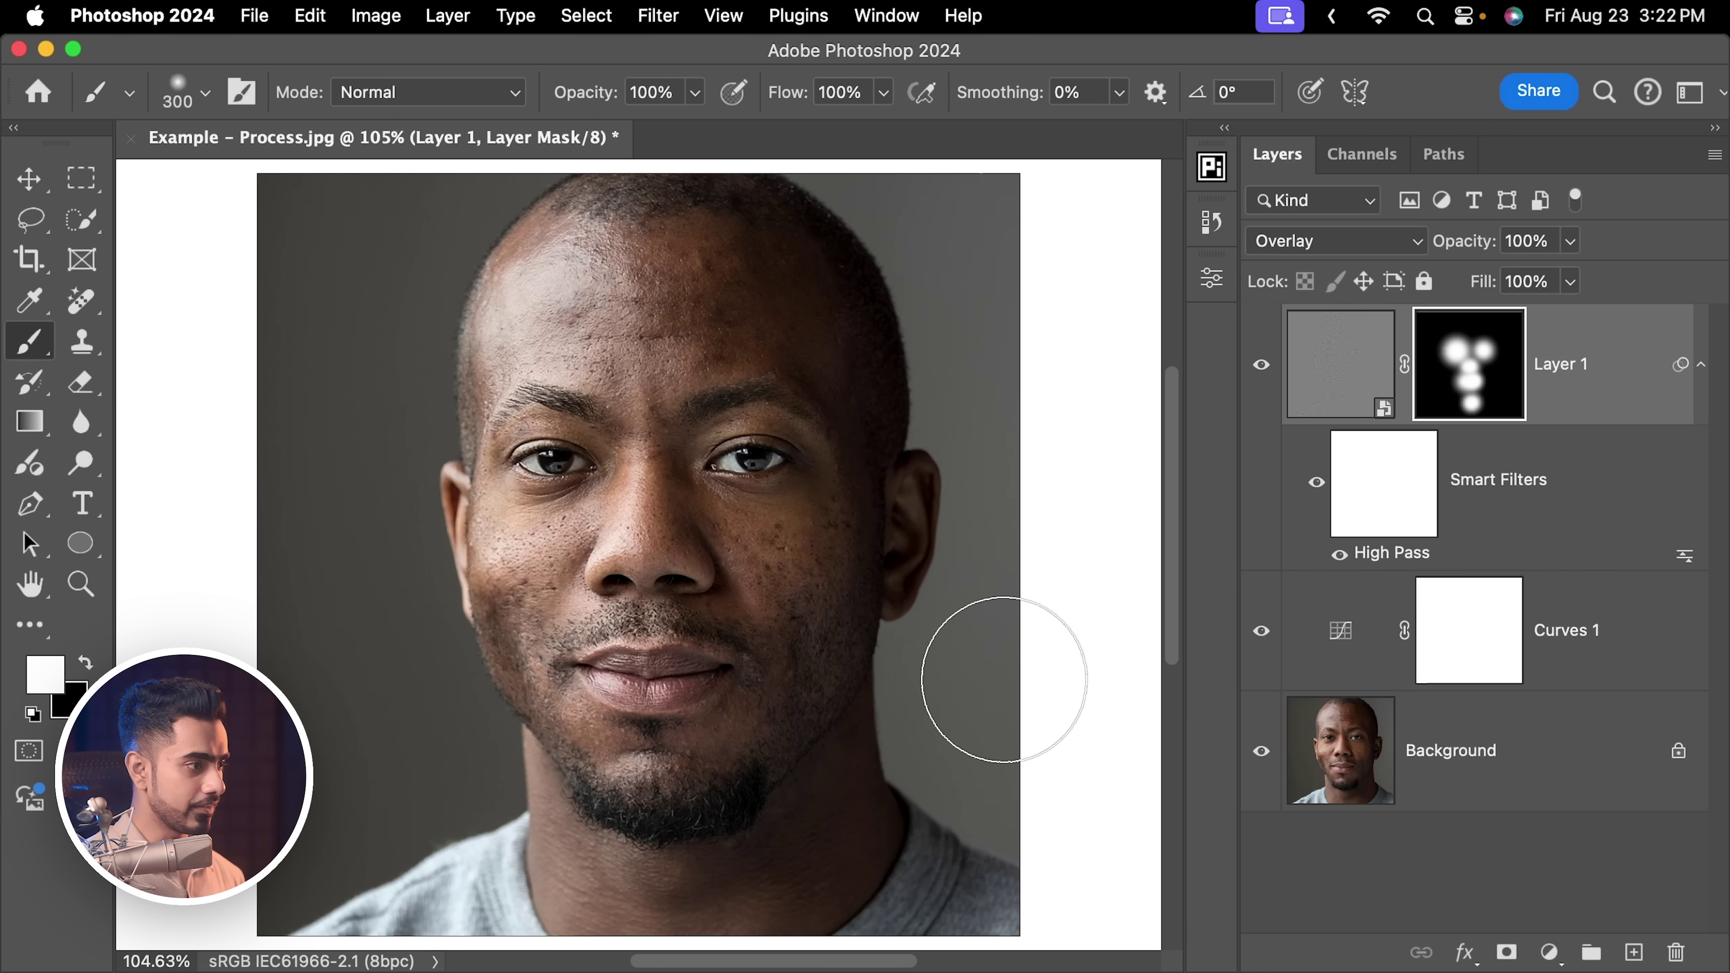
# Zoom out and toggle Layer 1 off and on to compare the masked sharpening.
pyautogui.press('super+minus')
pyautogui.press('super+minus')
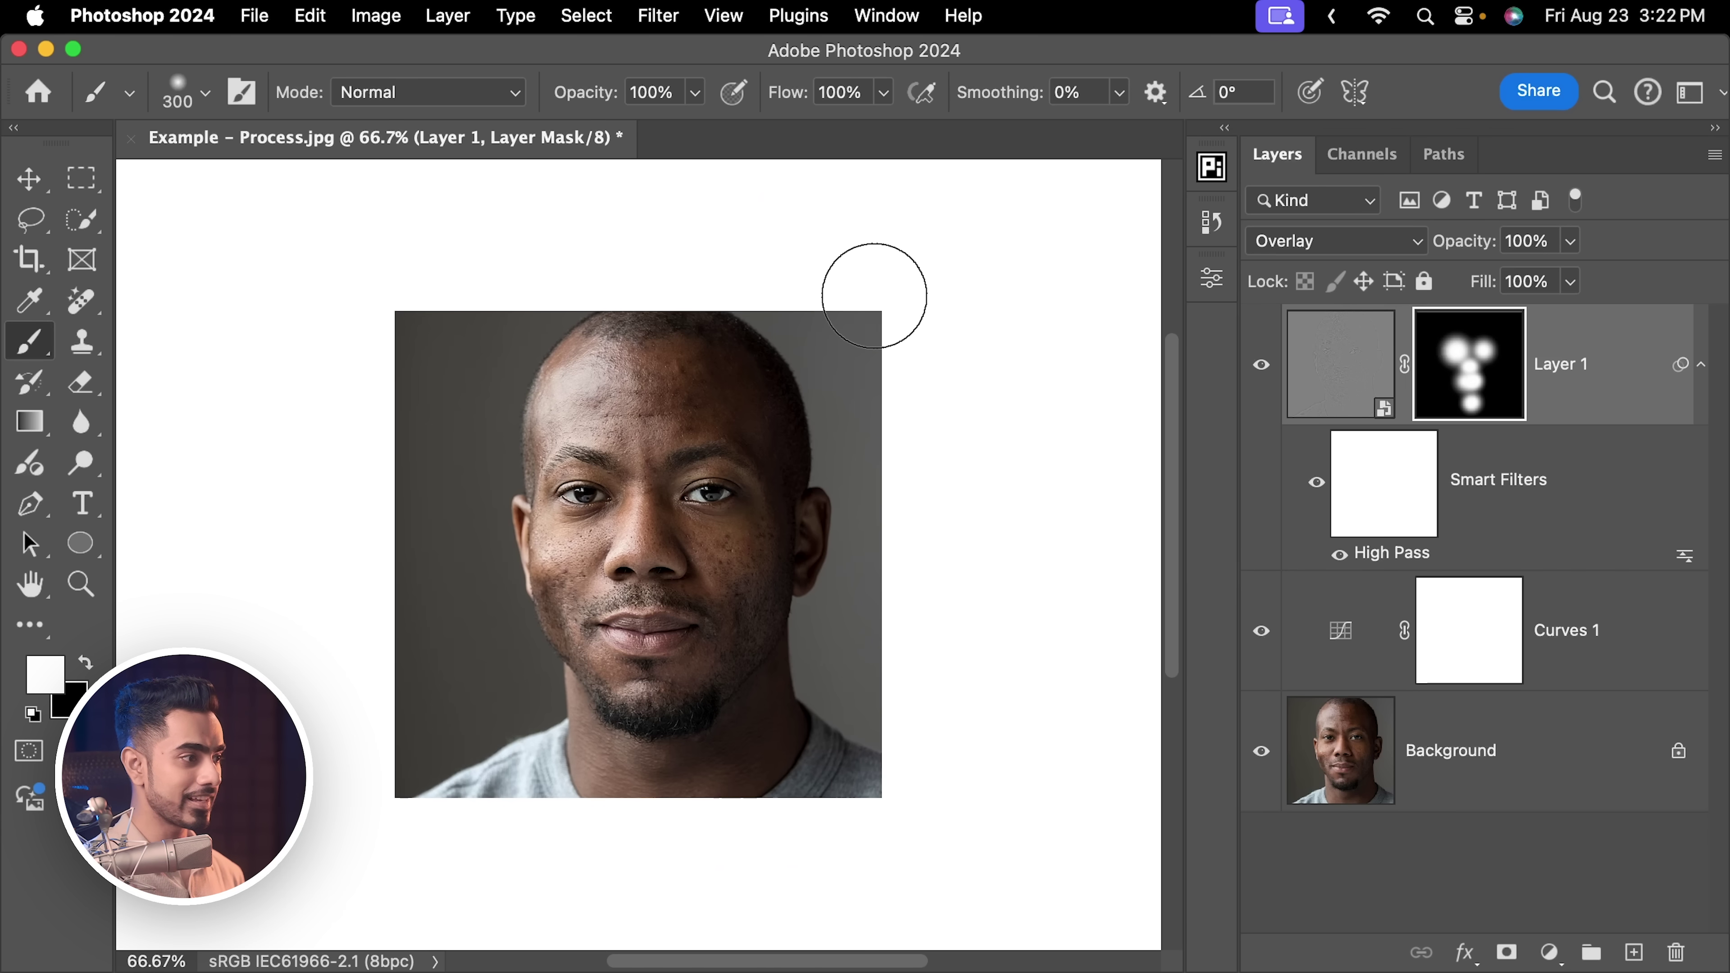
pyautogui.click(1262, 368)
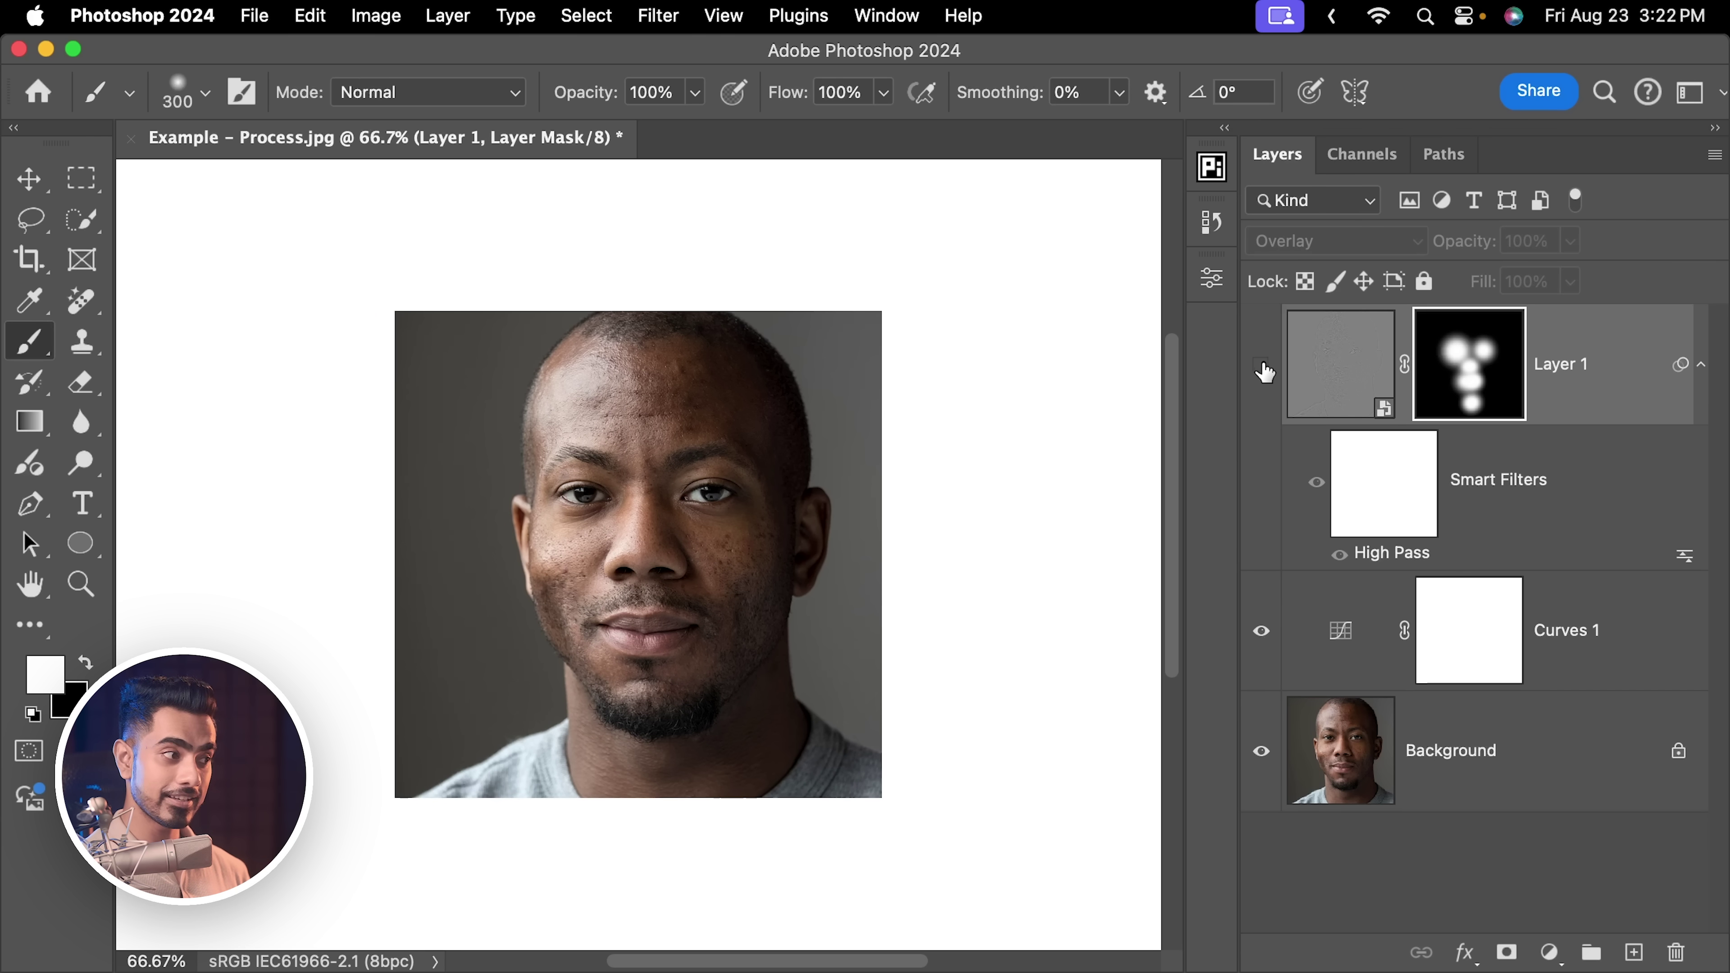
pyautogui.click(1263, 369)
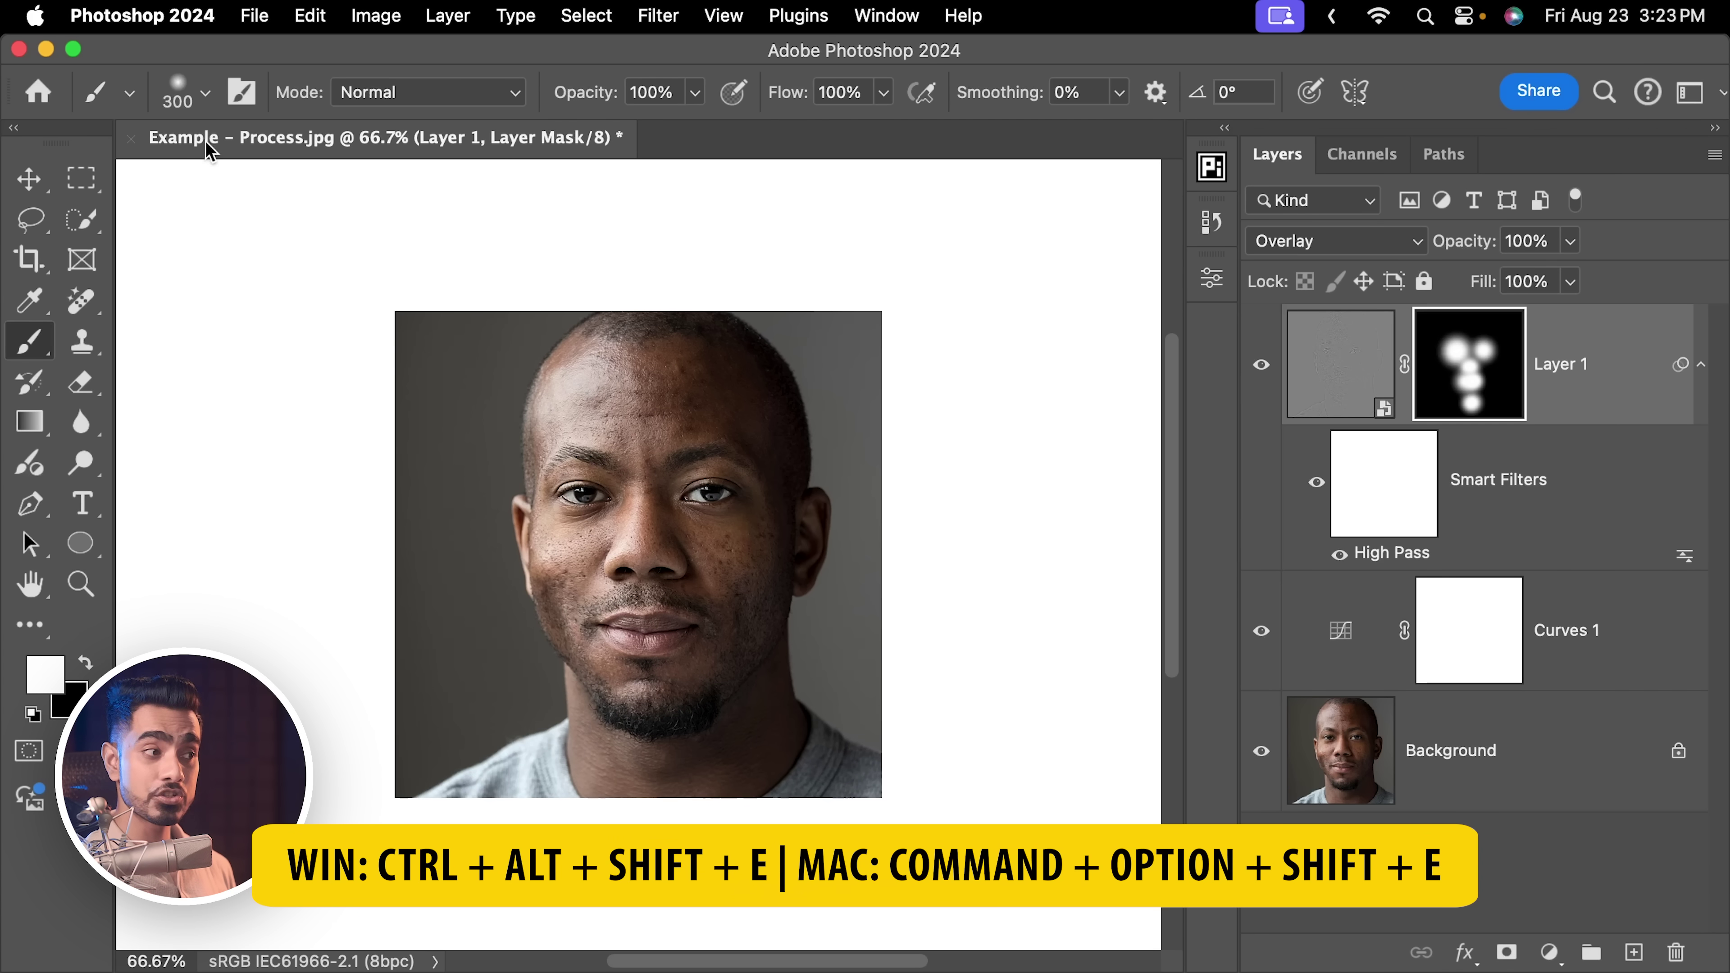
# Stamp all visible layers into a new Layer 2 and bring up the File > Export options.
pyautogui.press('super+alt+shift+e')
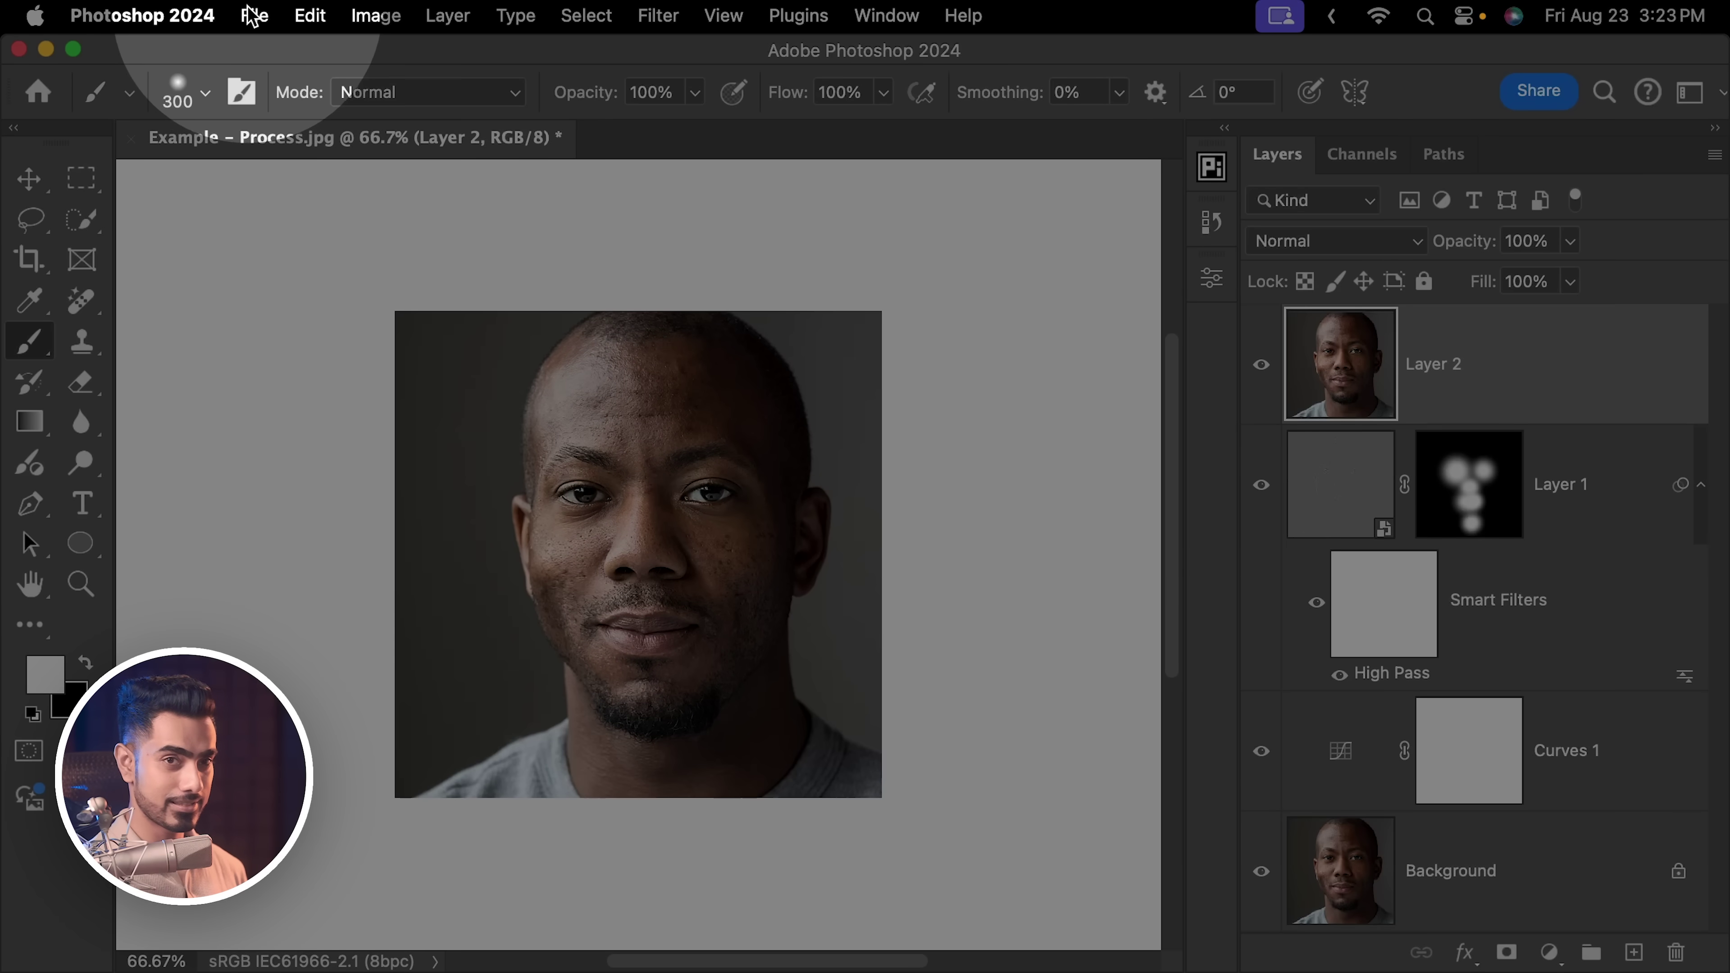
pyautogui.click(253, 15)
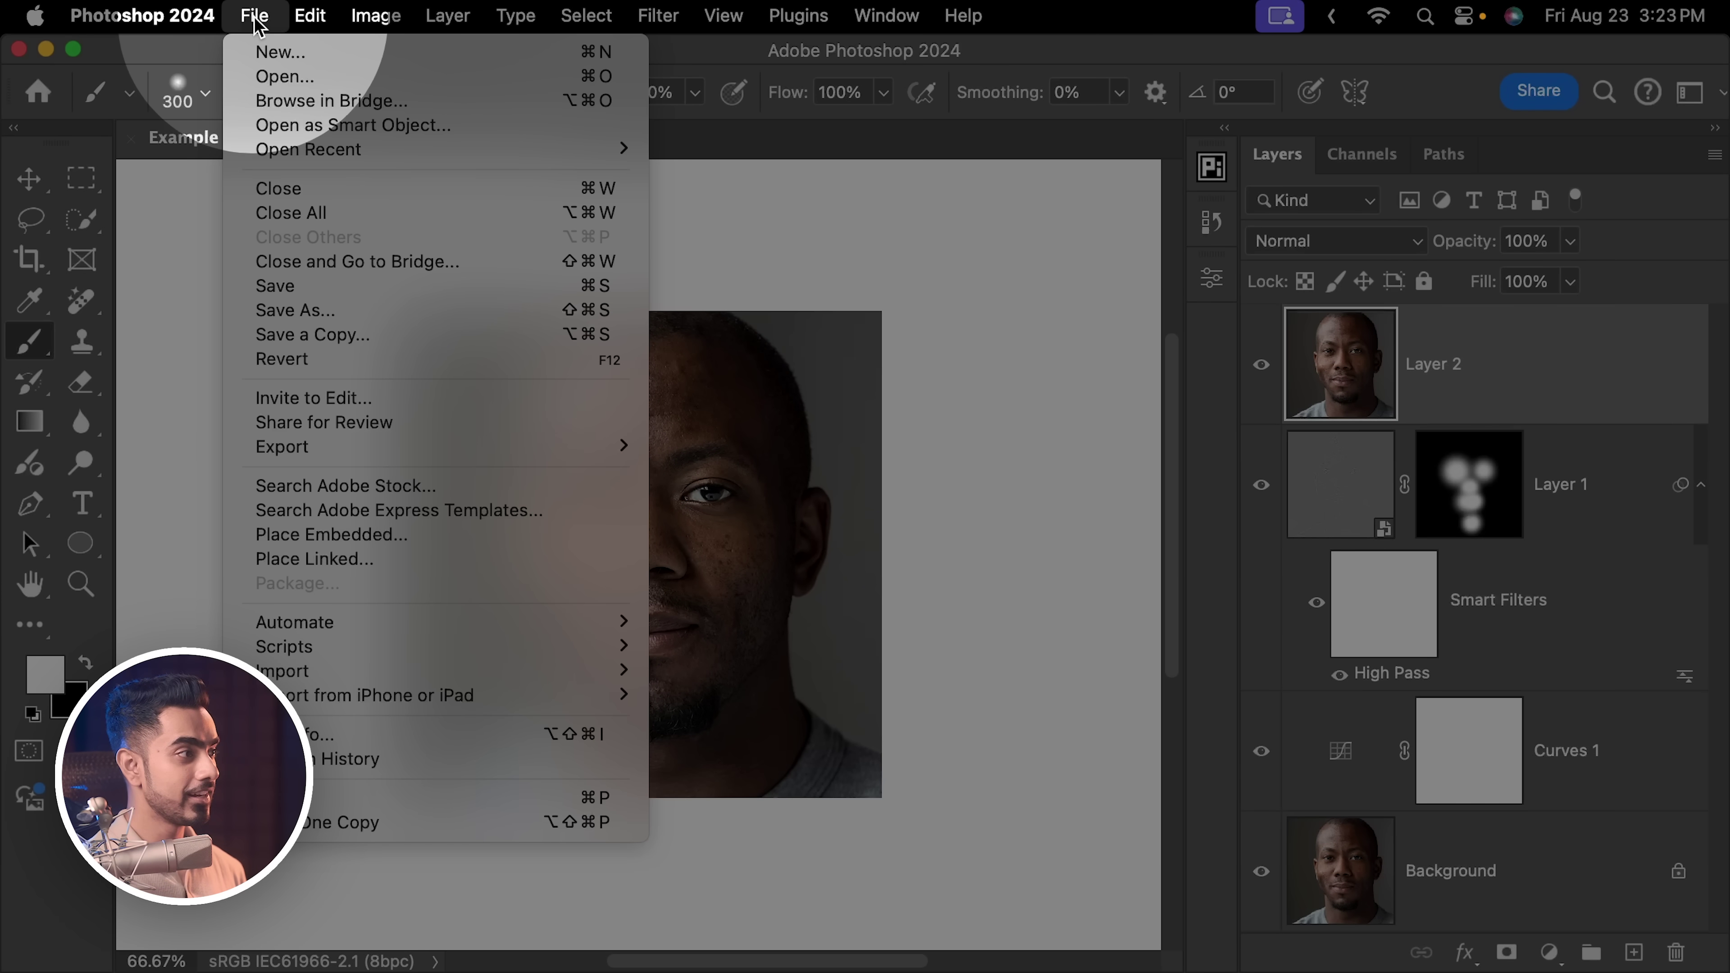
pyautogui.moveTo(381, 446)
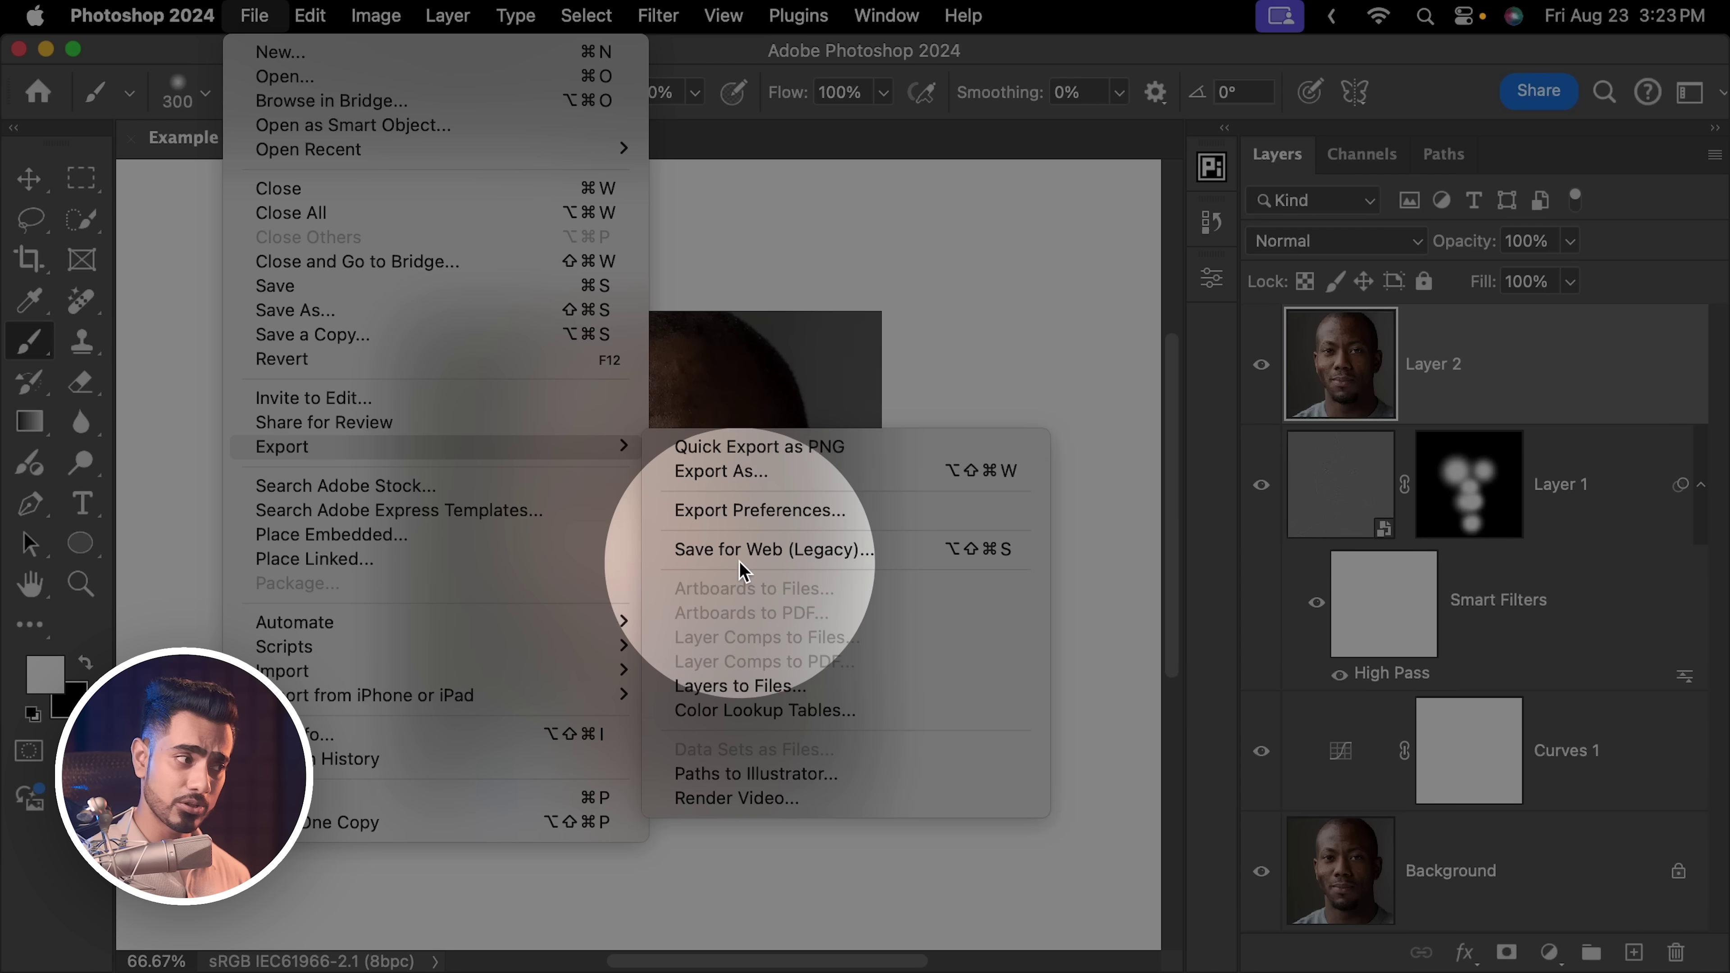
# Open Export As for a 1080 × 1080 JPG at quality 6, checking the preview at 200% and 100%.
pyautogui.click(749, 471)
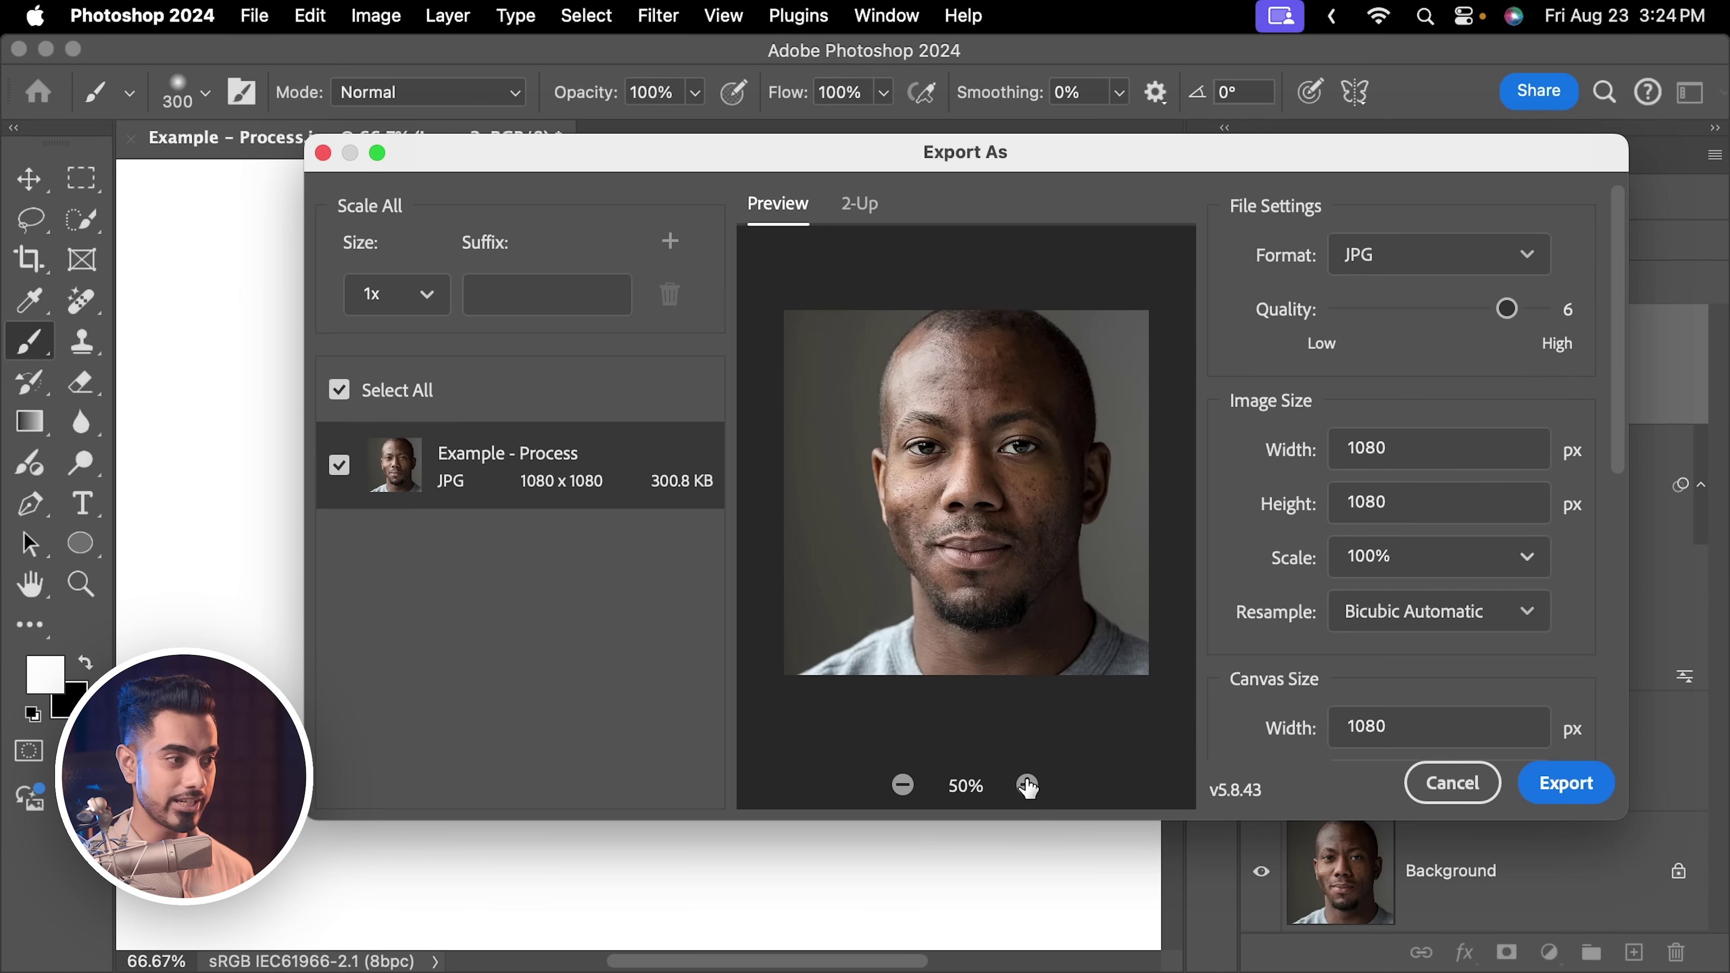
pyautogui.click(1028, 786)
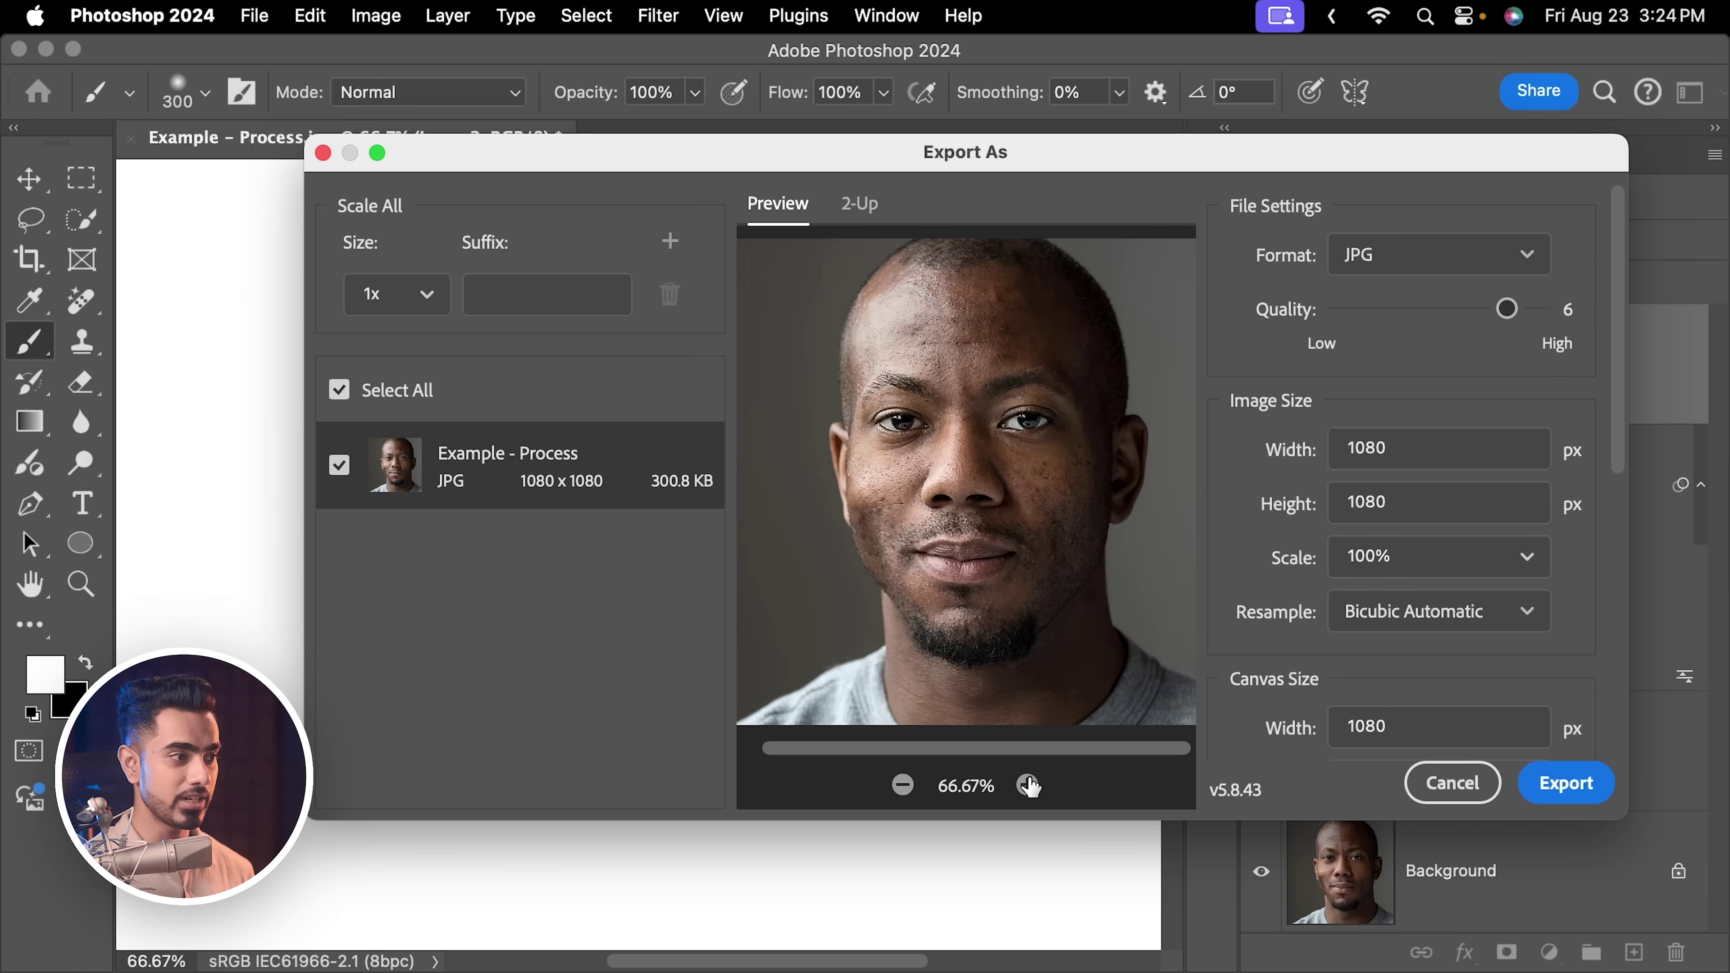
pyautogui.click(1028, 786)
pyautogui.click(1028, 786)
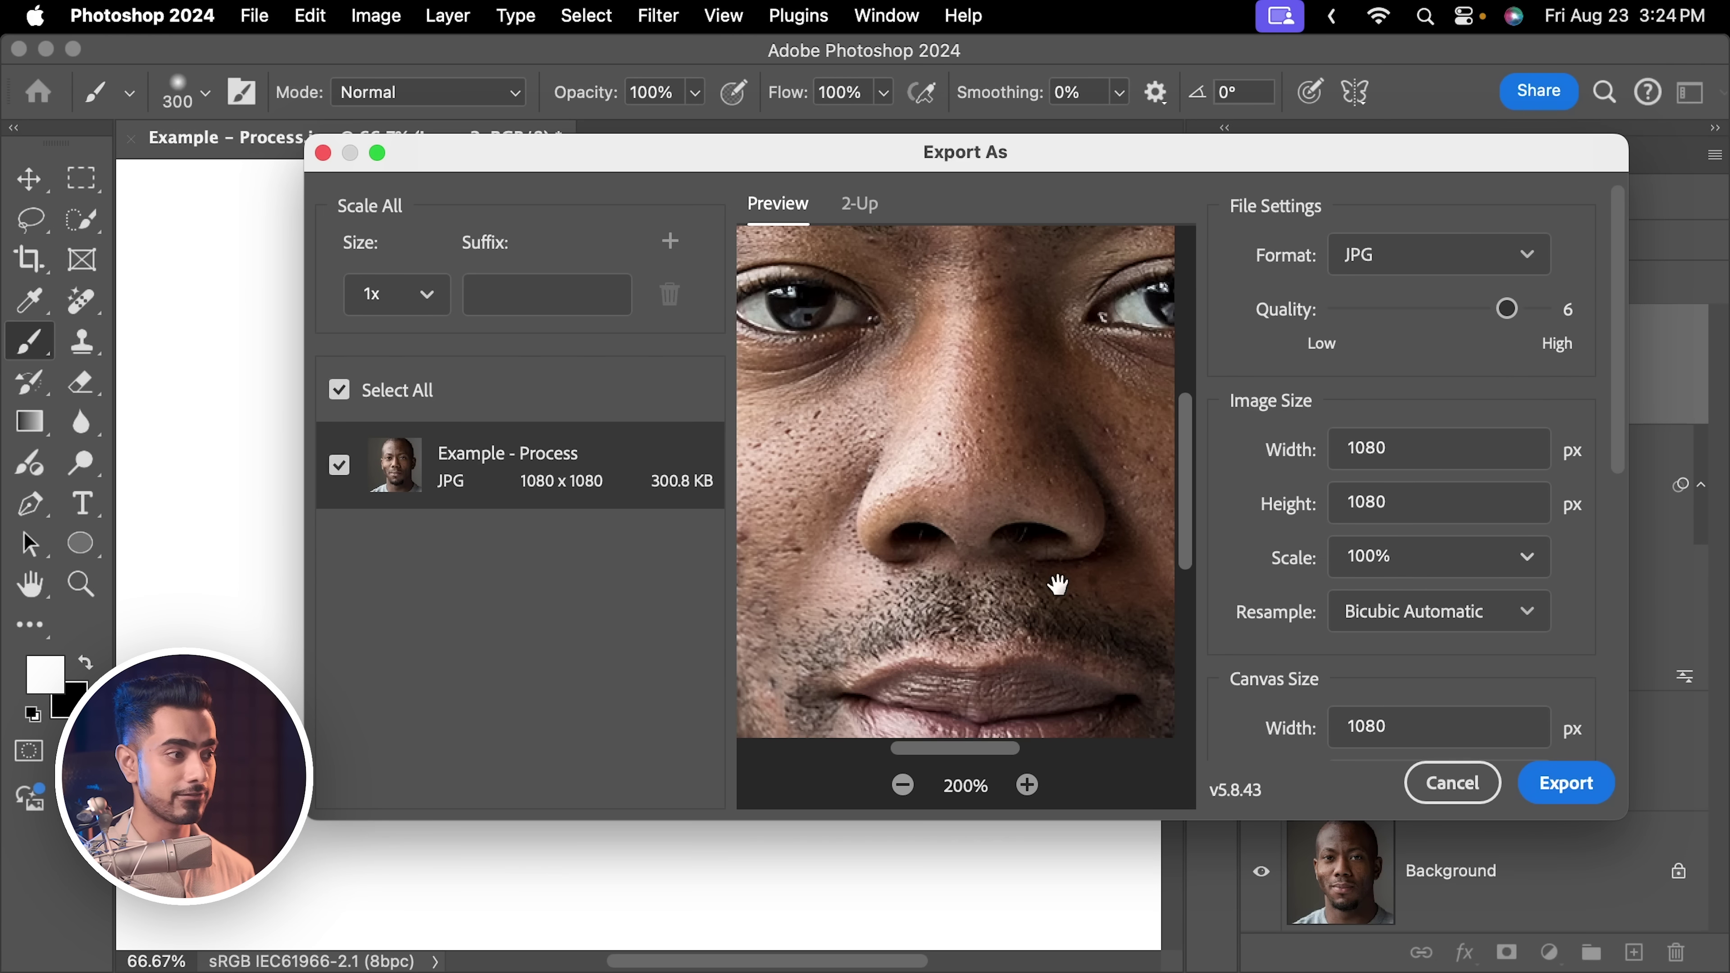
pyautogui.click(902, 785)
pyautogui.scroll(5, 975, 563)
pyautogui.hscroll(2, 975, 562)
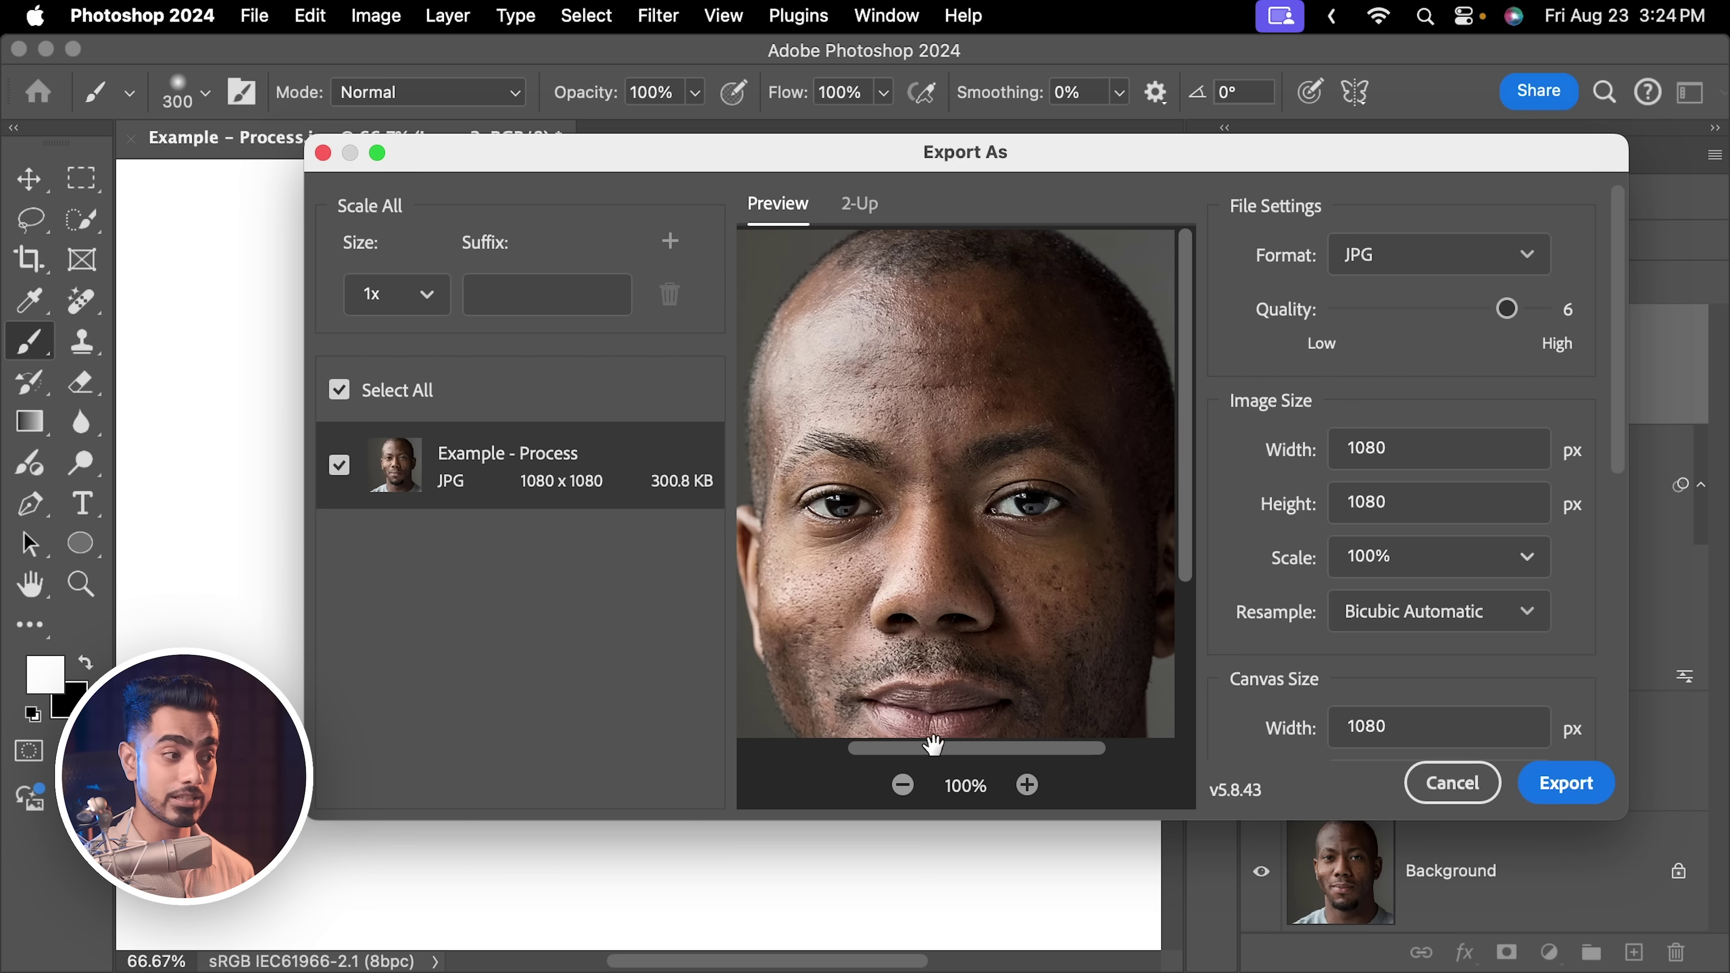
pyautogui.click(903, 785)
pyautogui.click(904, 787)
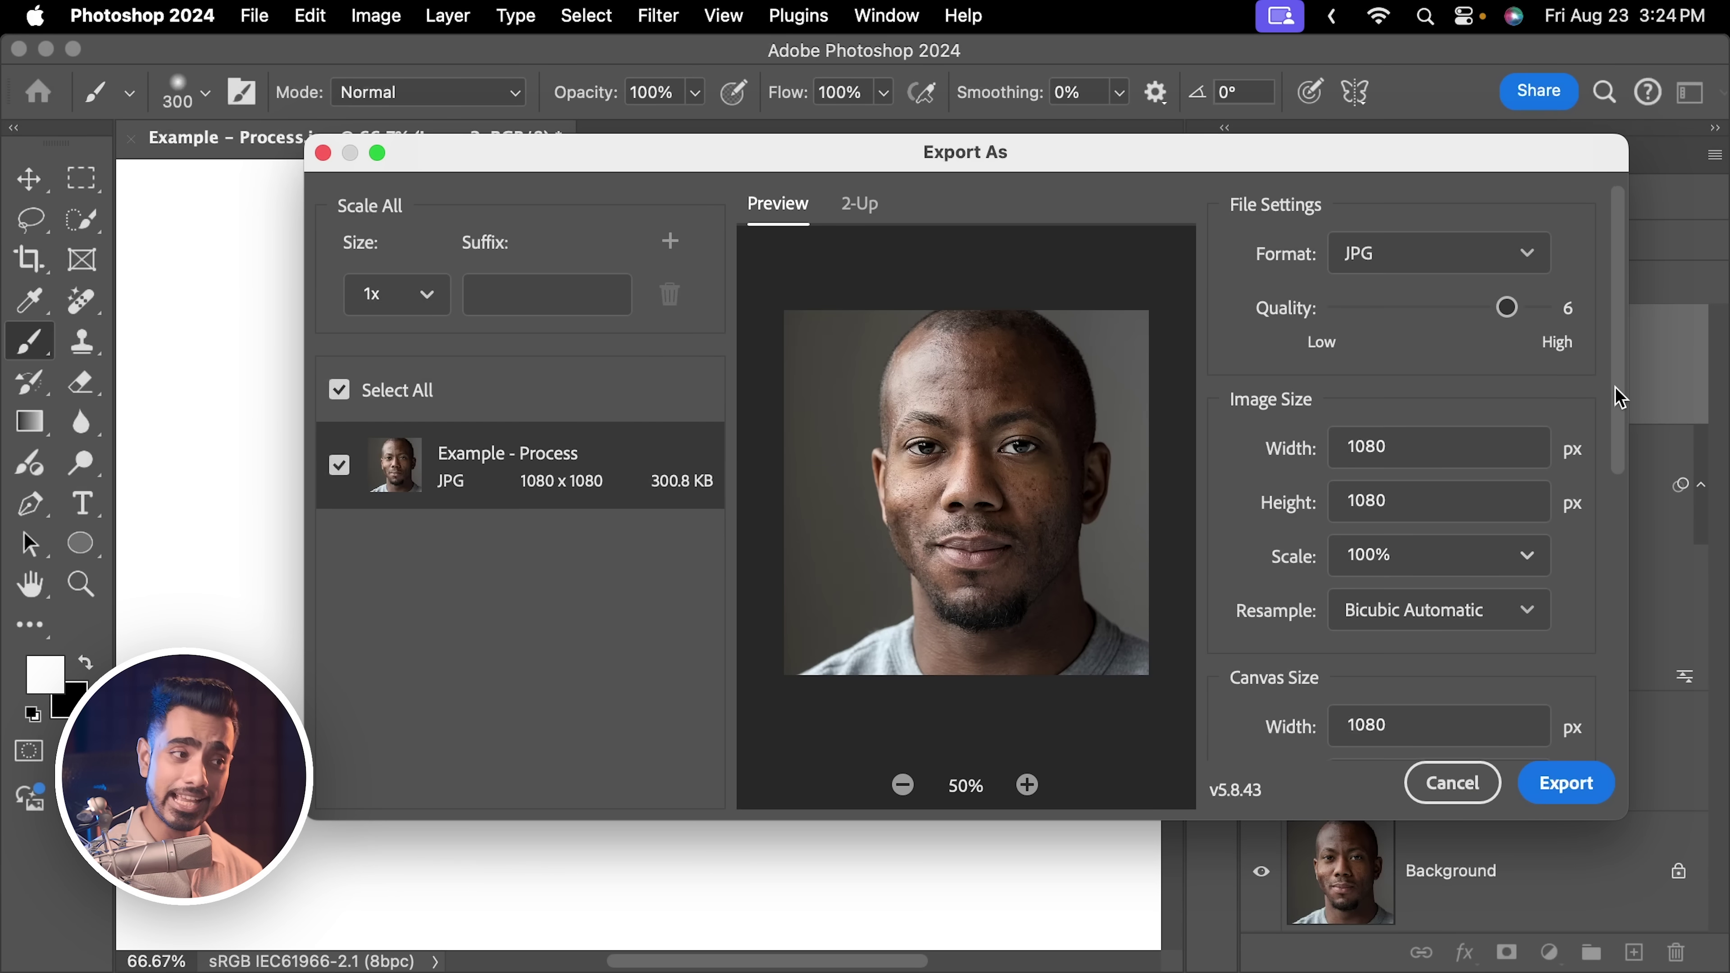
pyautogui.moveTo(1618, 390); pyautogui.dragTo(1609, 715)
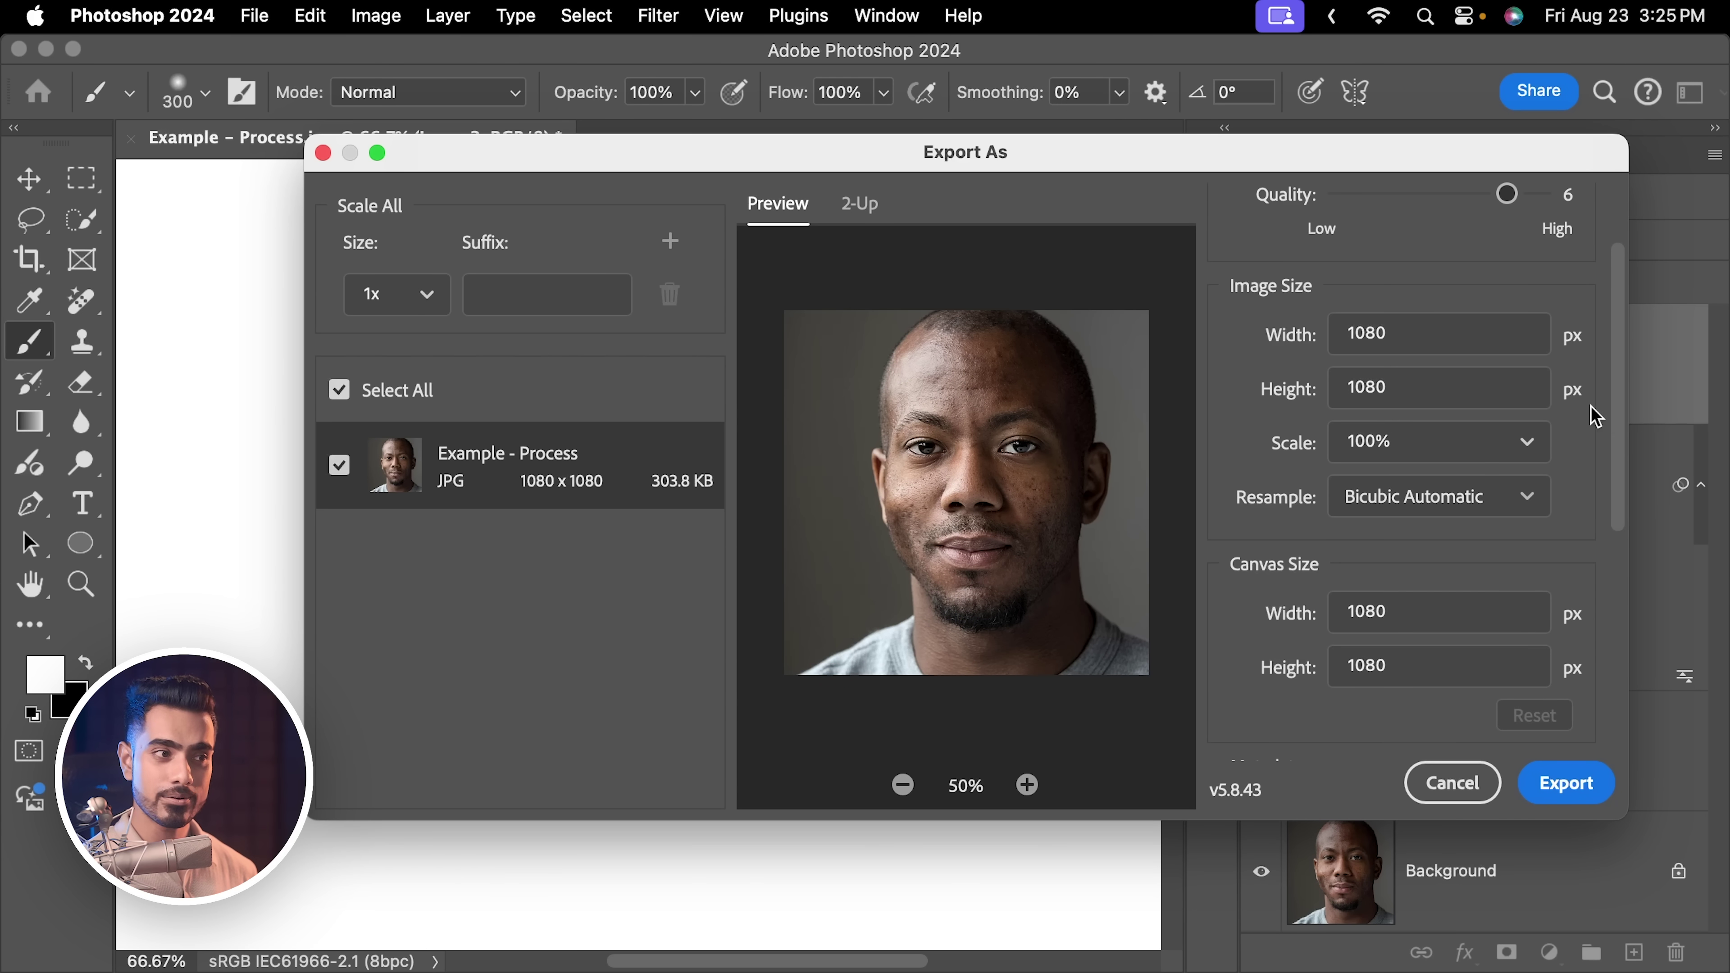
pyautogui.scroll(5, 1608, 417)
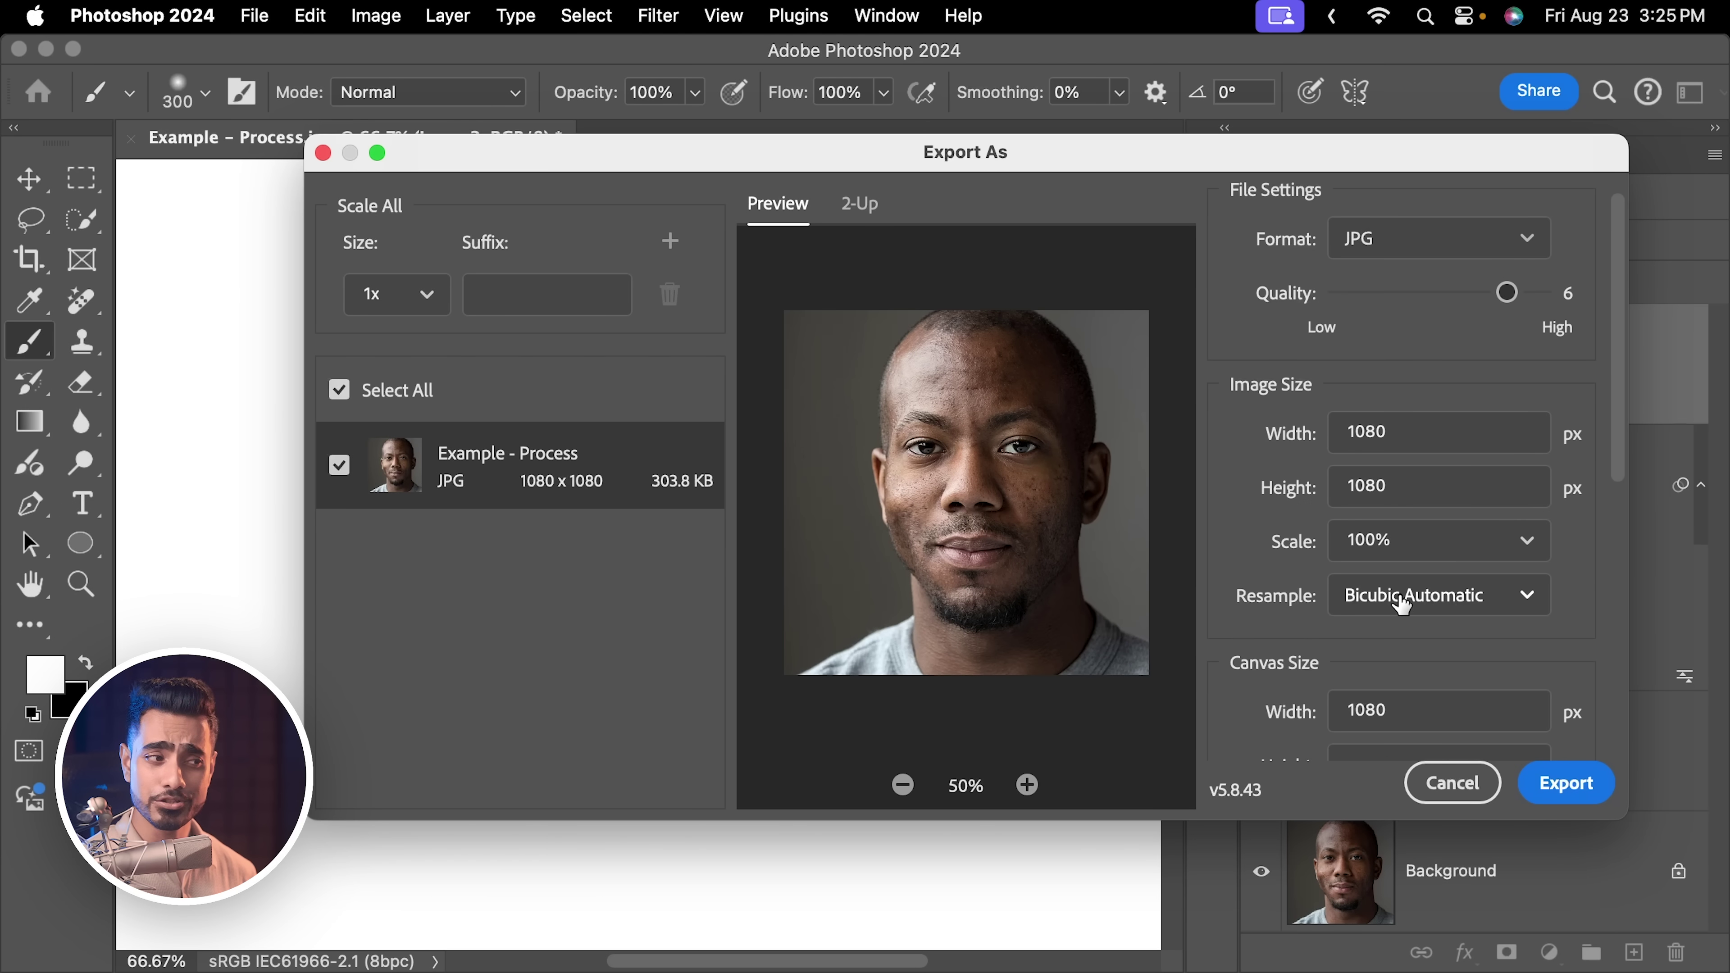
pyautogui.click(1401, 603)
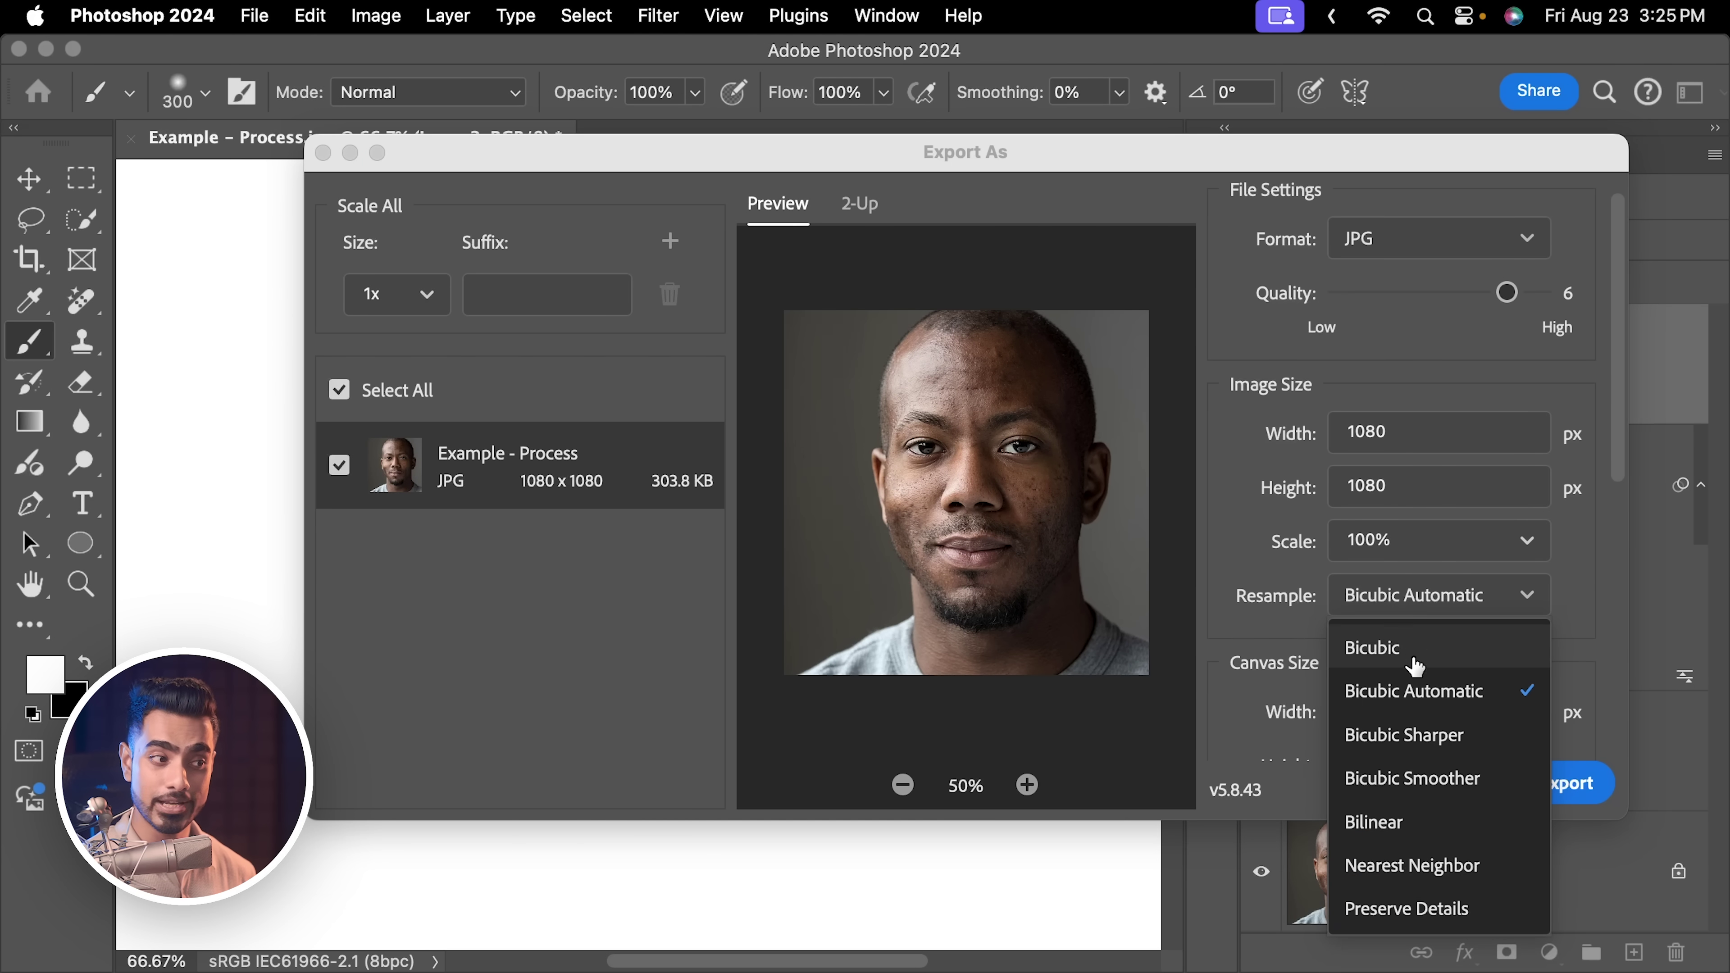
pyautogui.click(1272, 632)
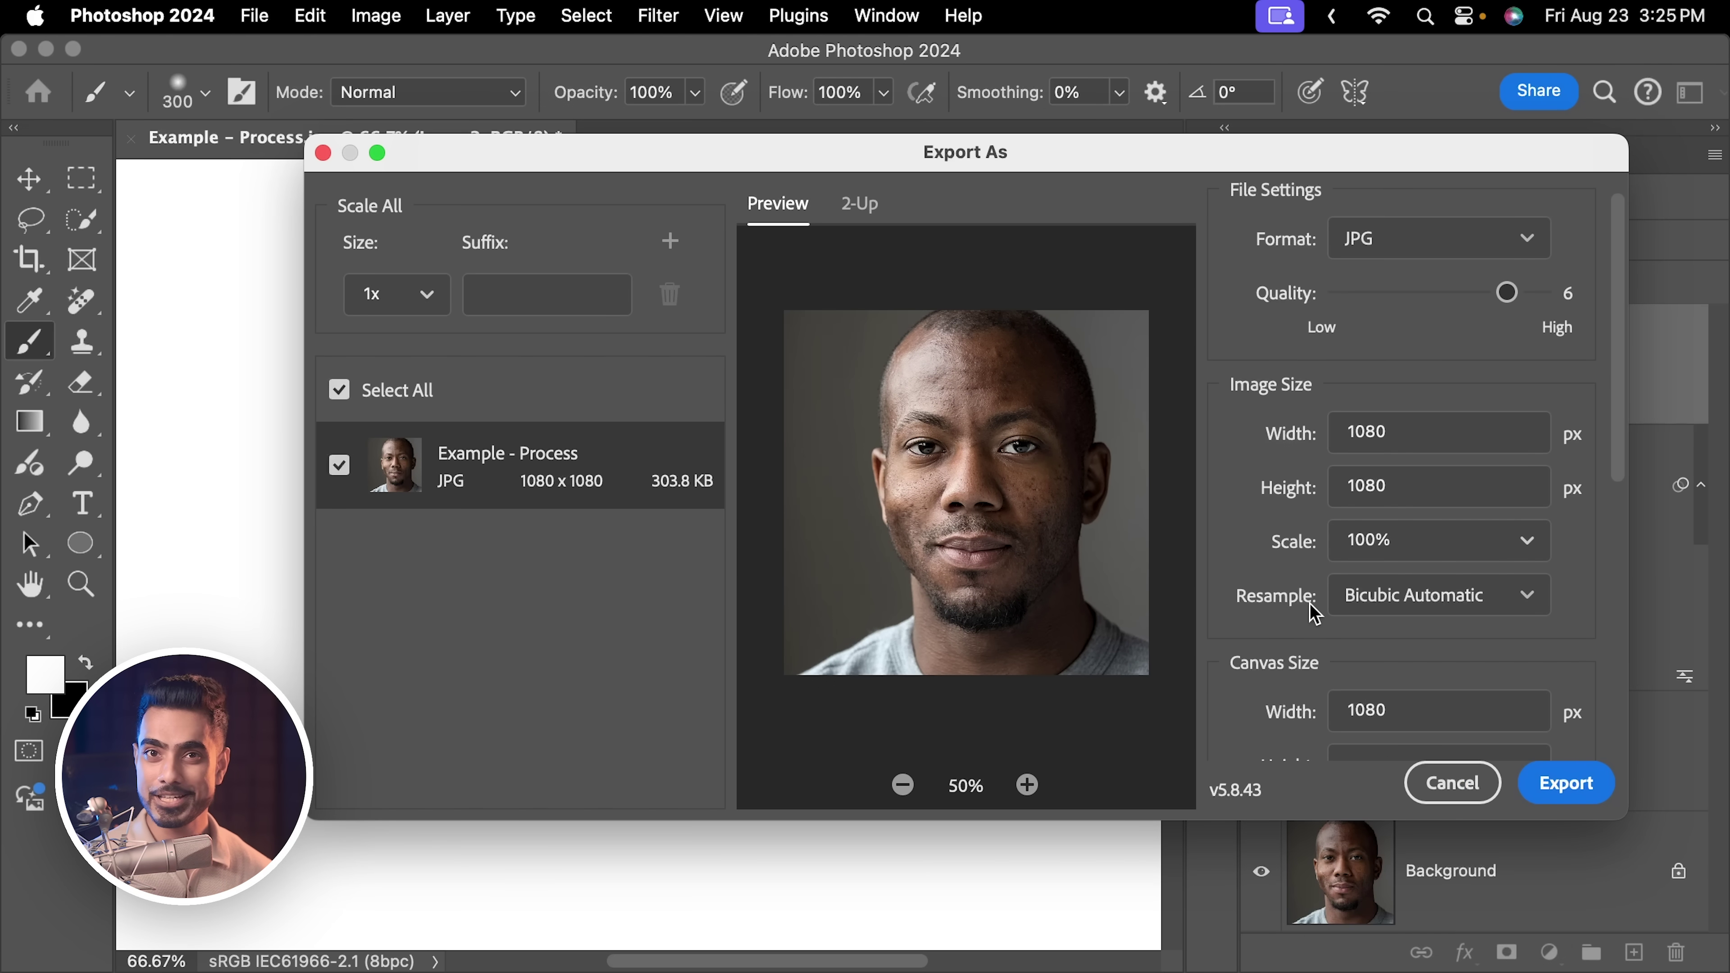